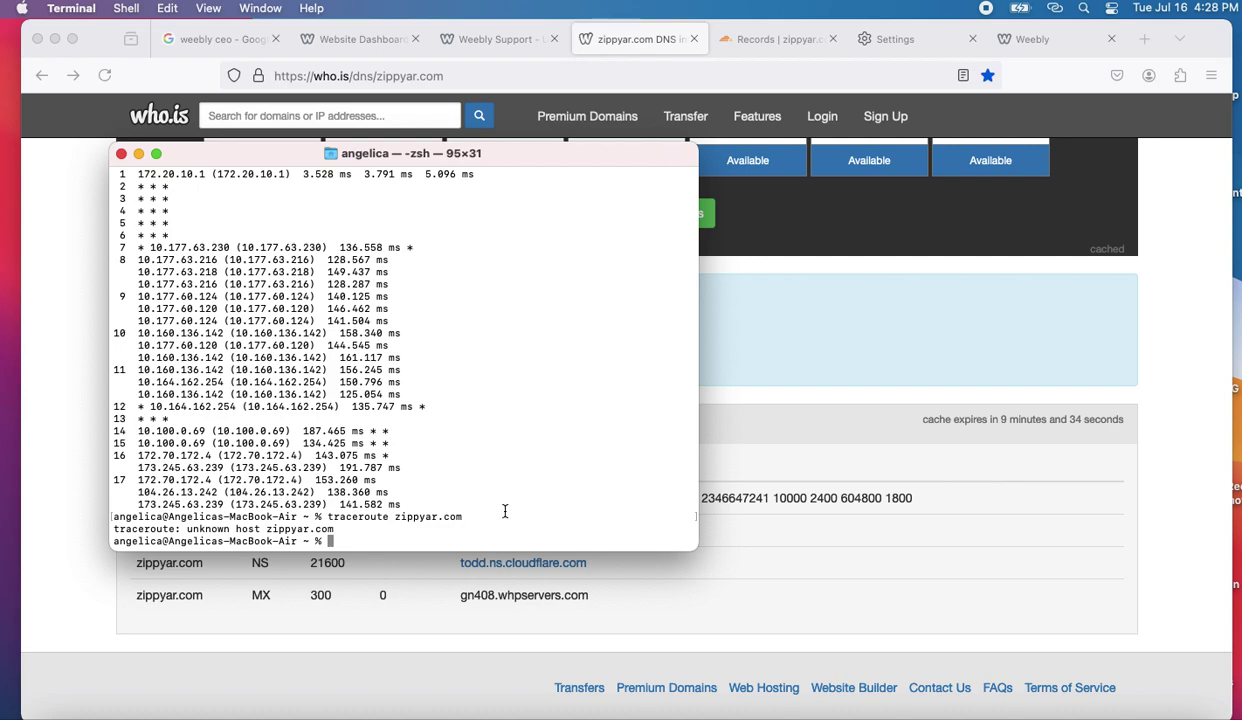
- Bring the who.is DNS records forward, open a new Safari window and enter zippyar.com
{"action": "left_click", "coordinate": [669, 589]}
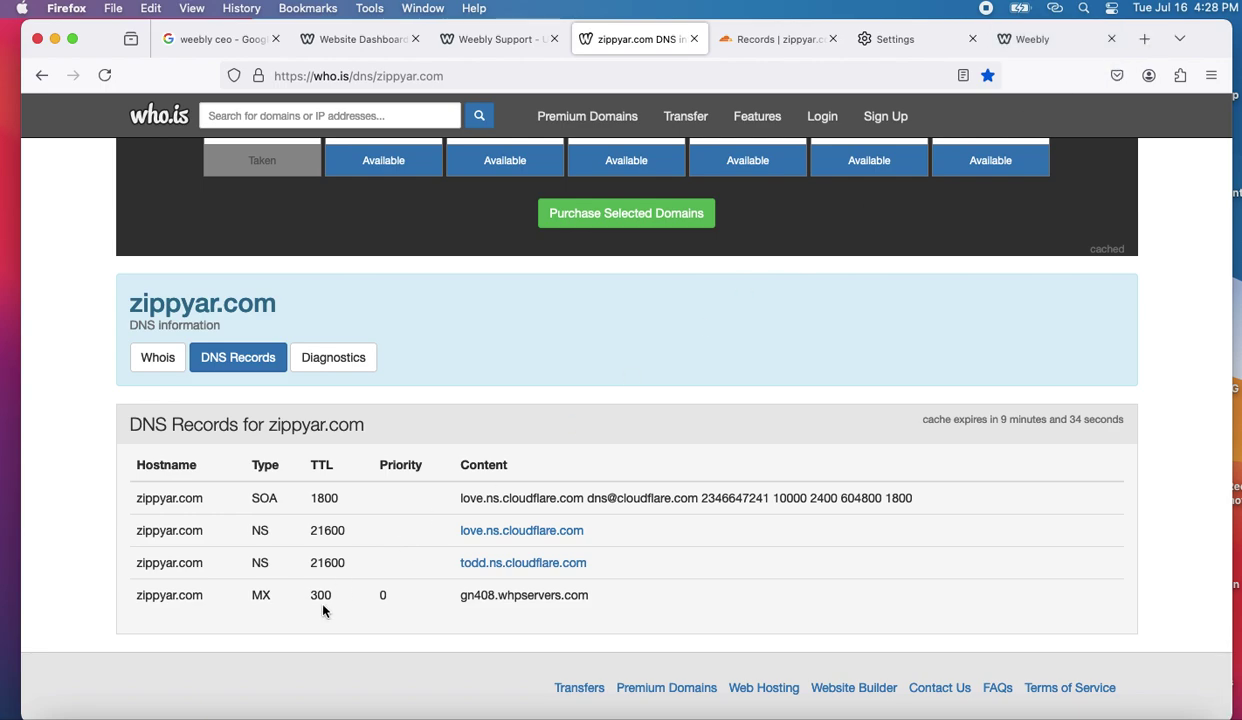
{"action": "left_click", "coordinate": [143, 706]}
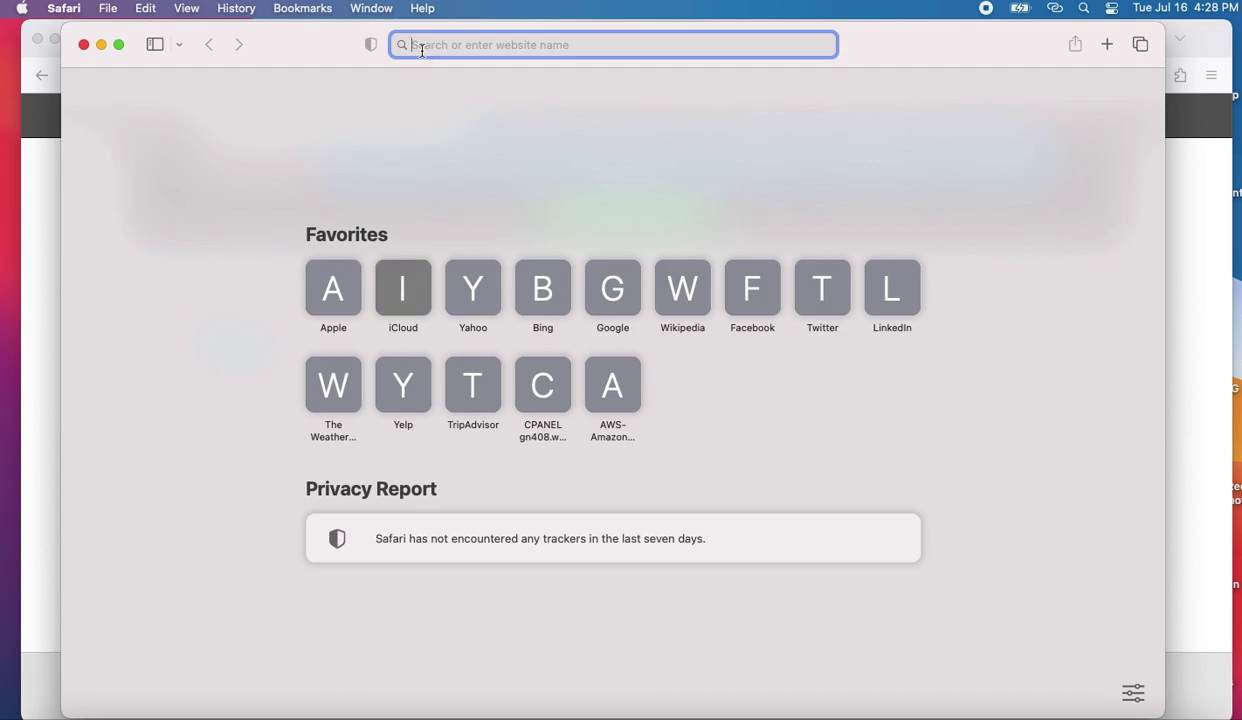
{"action": "type", "text": "zippyar"}
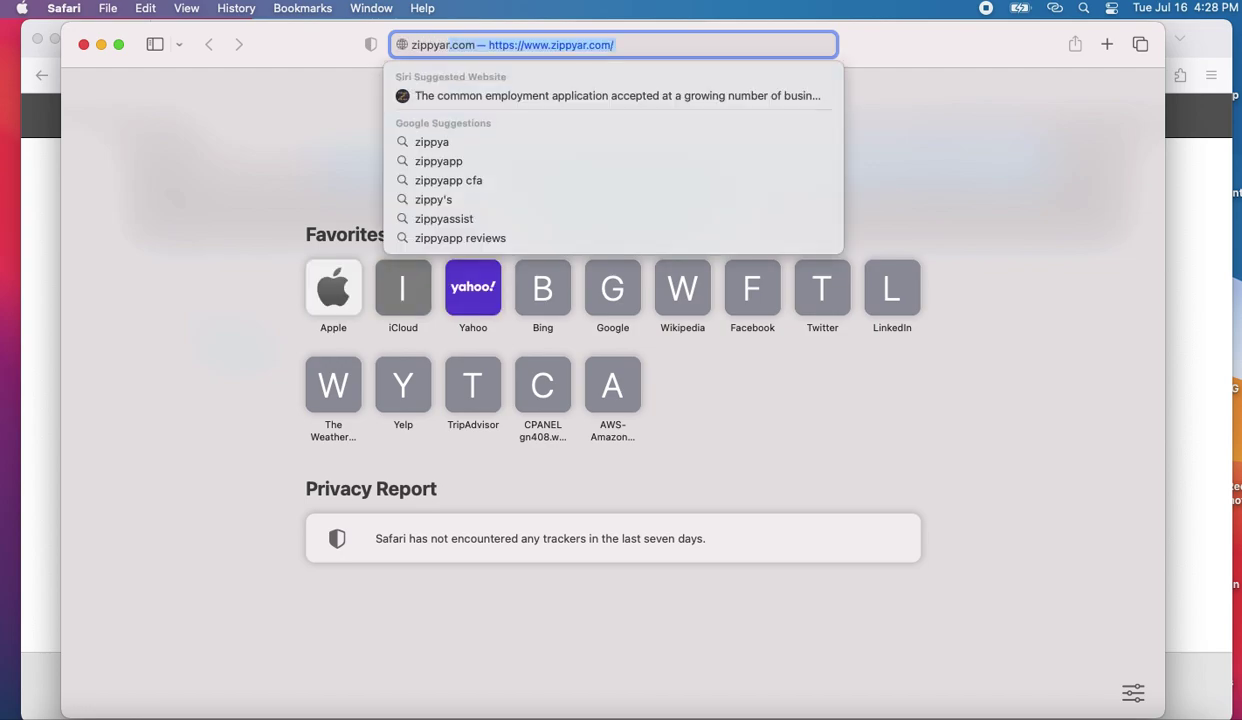
{"action": "type", "text": ".com"}
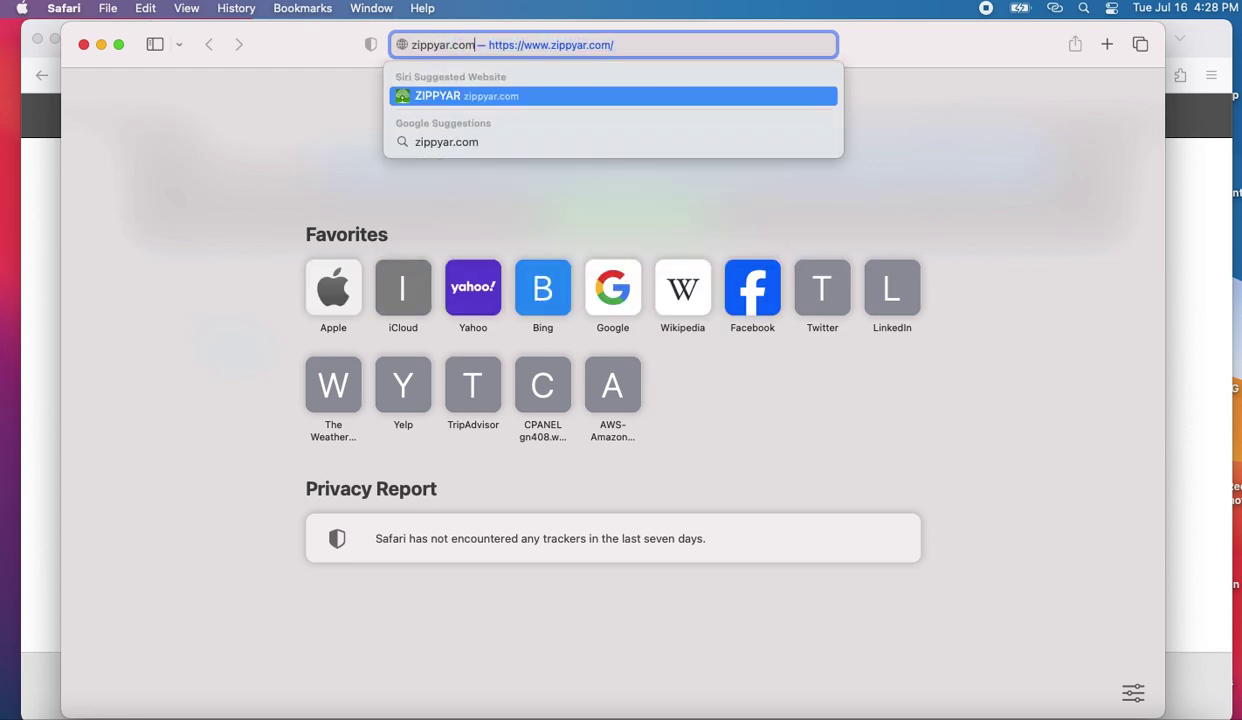
- Load zippyar.com in Safari, then return to the who.is DNS records in Firefox
{"action": "key", "text": "Return"}
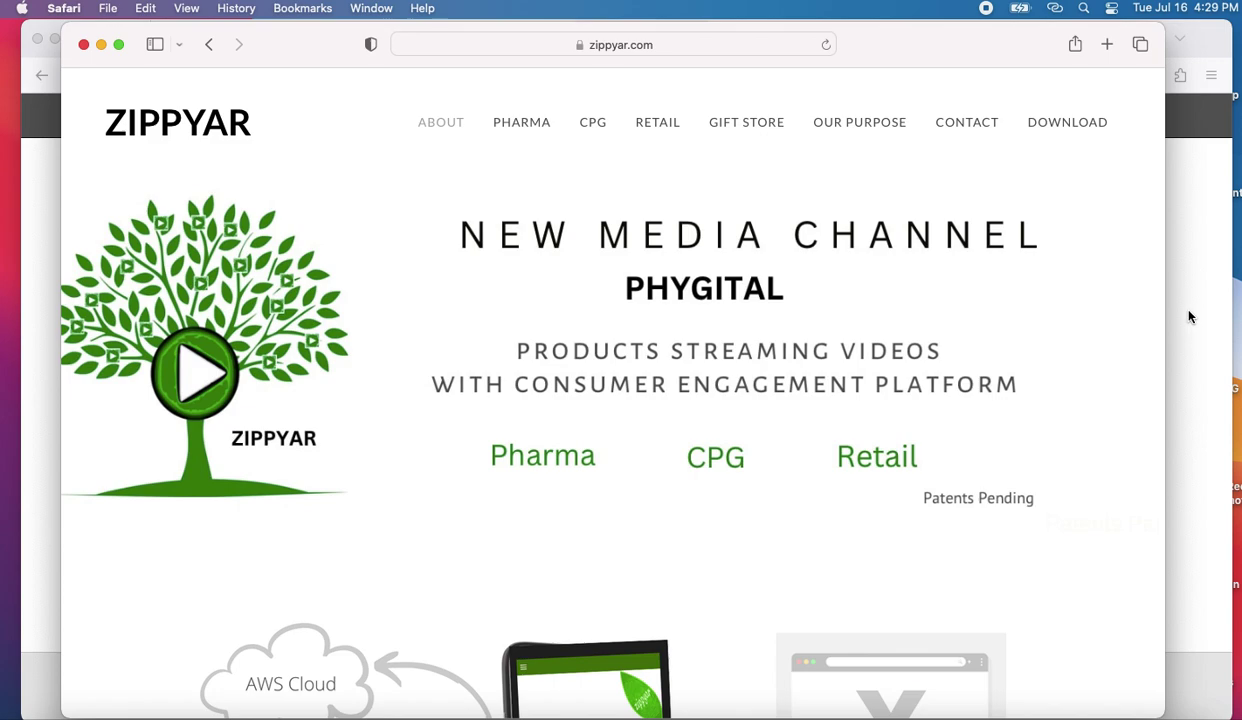
{"action": "left_click", "coordinate": [1189, 317]}
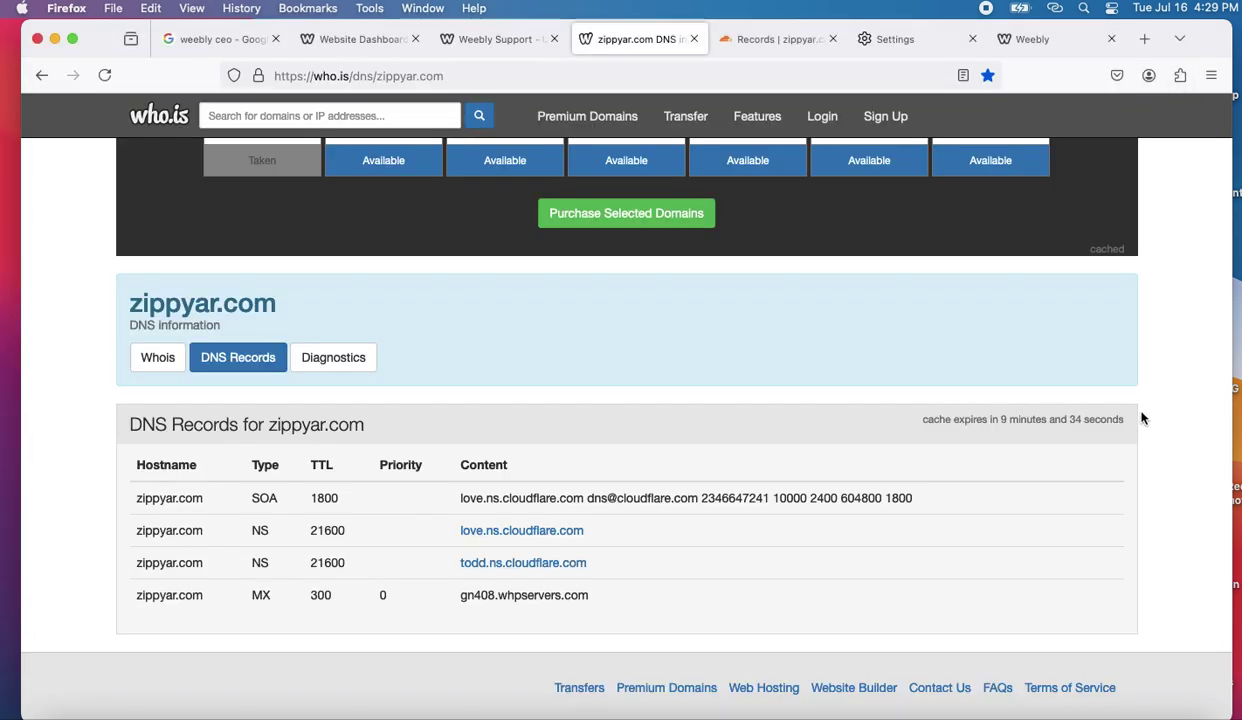
- In Terminal, run 'ping zippyar.com' and rerun 'traceroute zippyar.com'
{"action": "left_click", "coordinate": [1039, 712]}
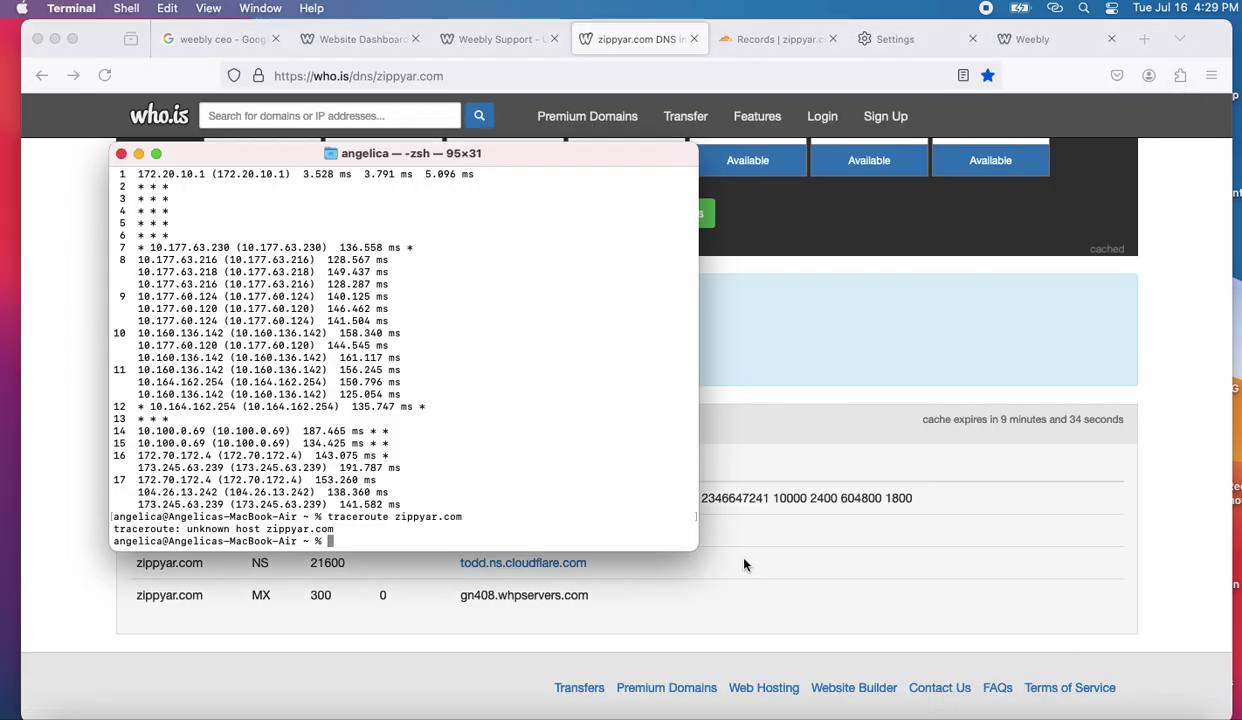
{"action": "type", "text": "ping zip"}
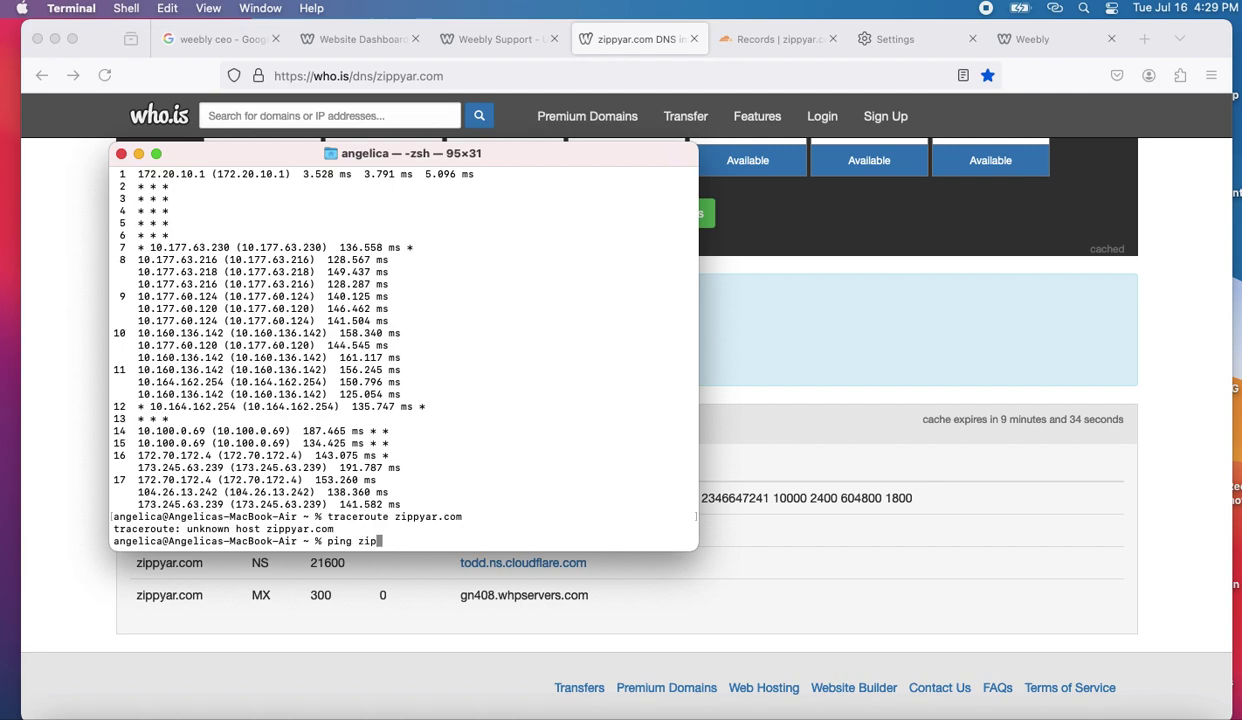
{"action": "type", "text": "pyar.com"}
{"action": "key", "text": "Return"}
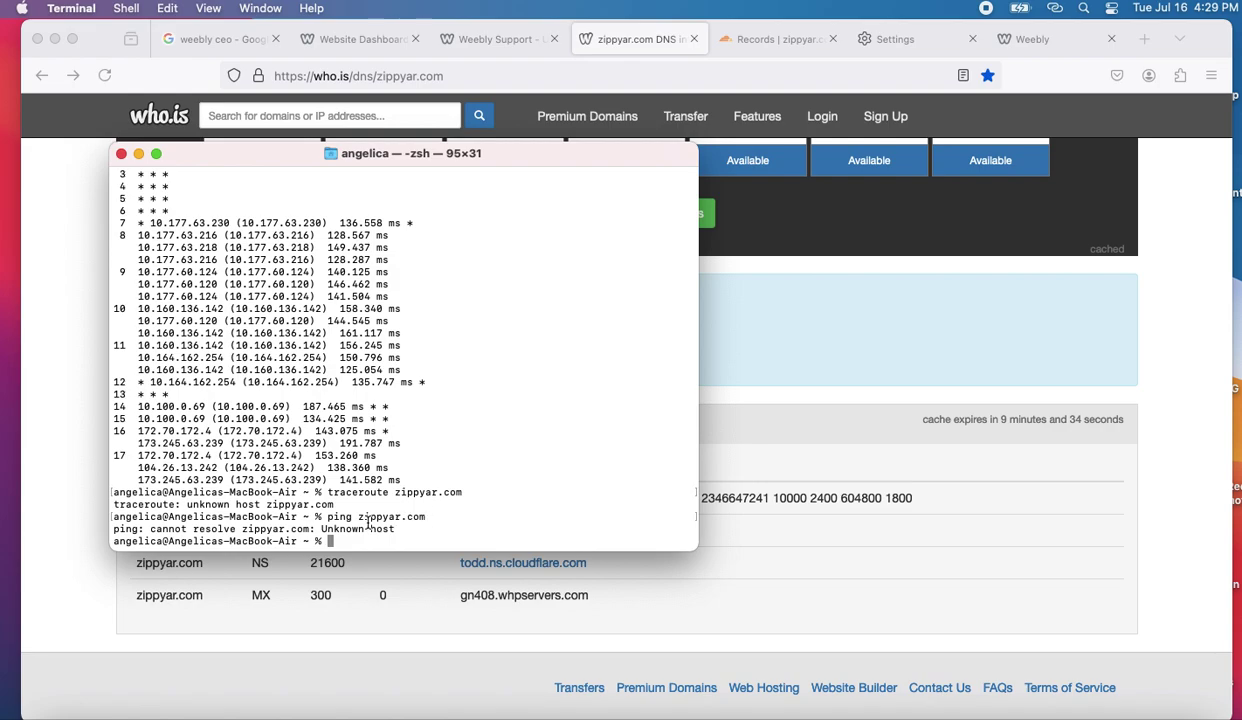
{"action": "key", "text": "Up"}
{"action": "key", "text": "Up"}
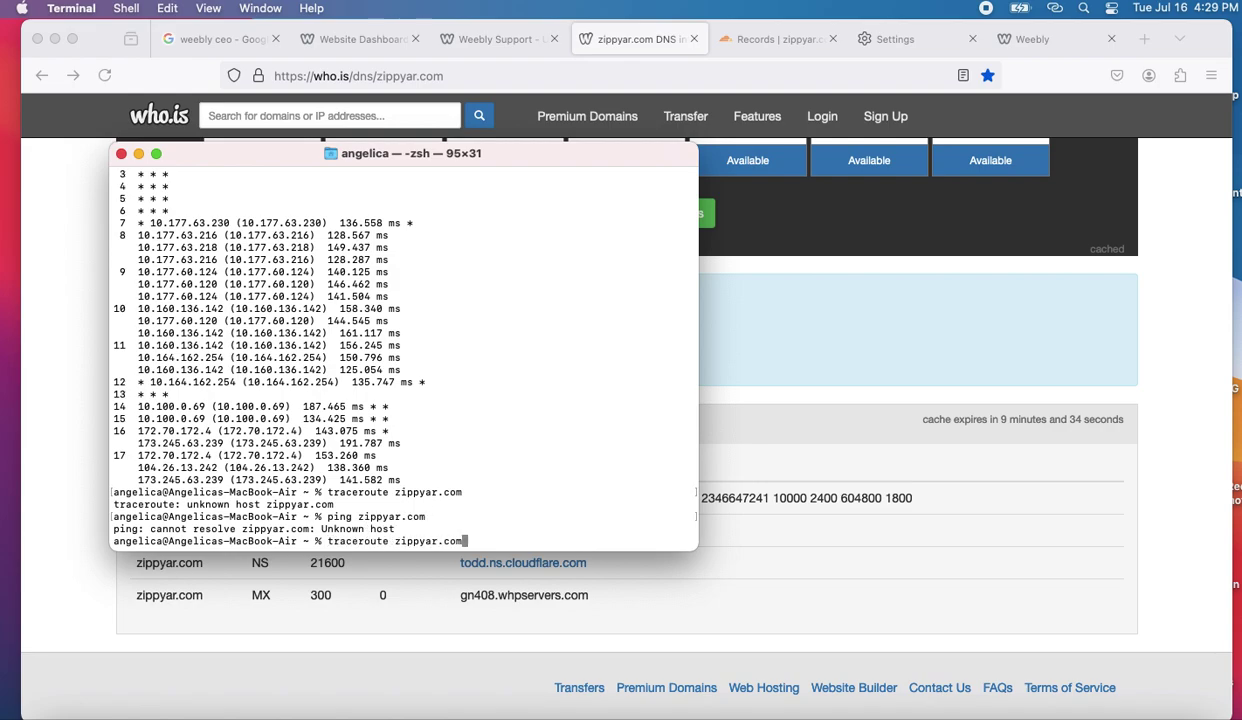
{"action": "key", "text": "Return"}
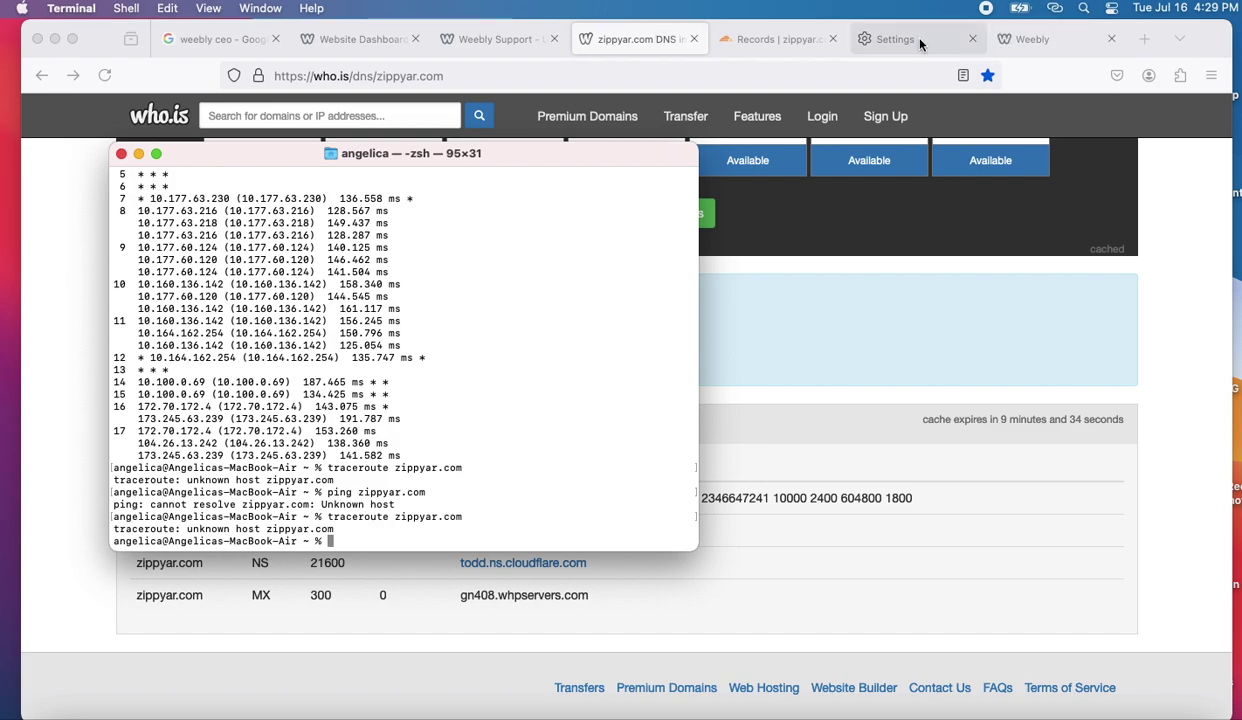
{"action": "left_click", "coordinate": [783, 46]}
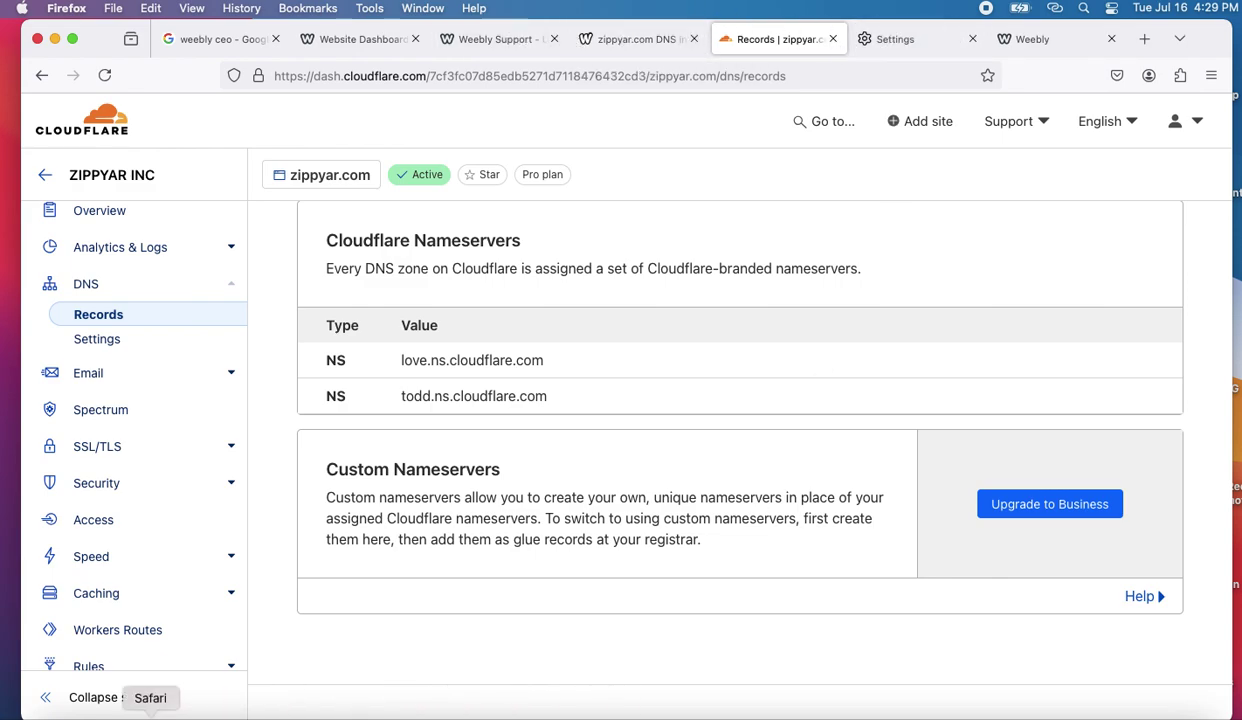
- Reload zippyar.com in the existing Safari window
{"action": "left_click", "coordinate": [150, 713]}
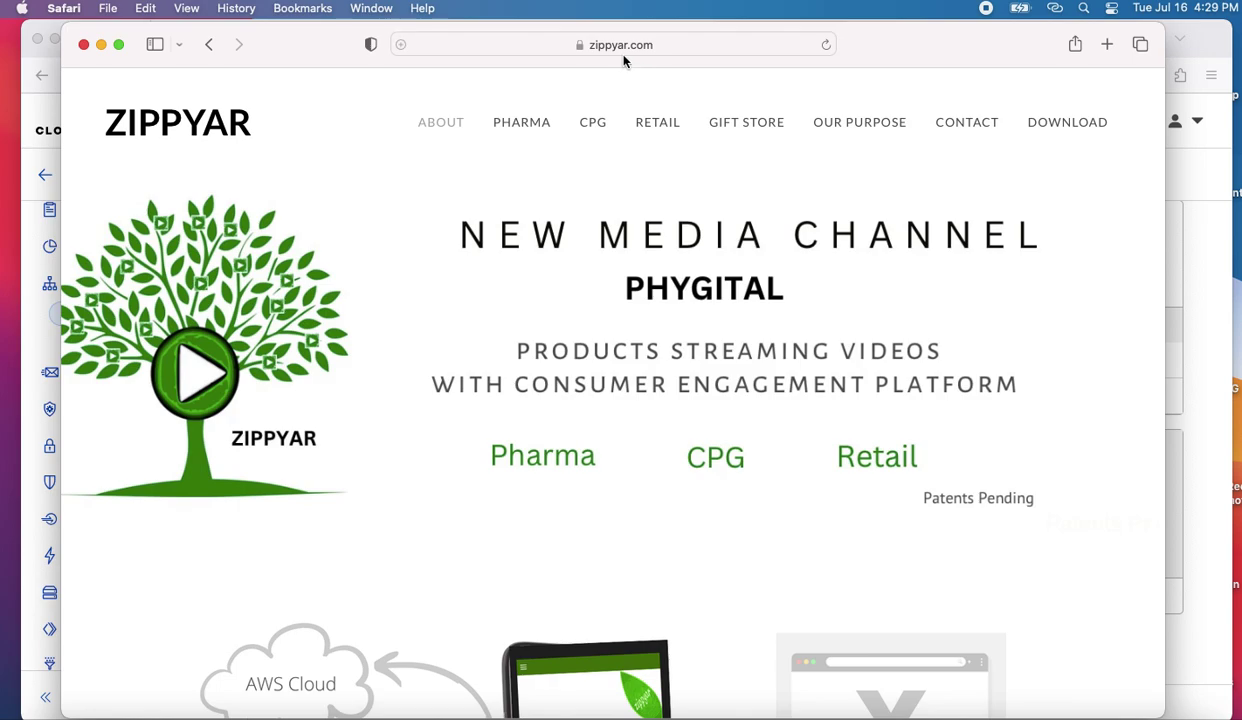
{"action": "left_click", "coordinate": [687, 44]}
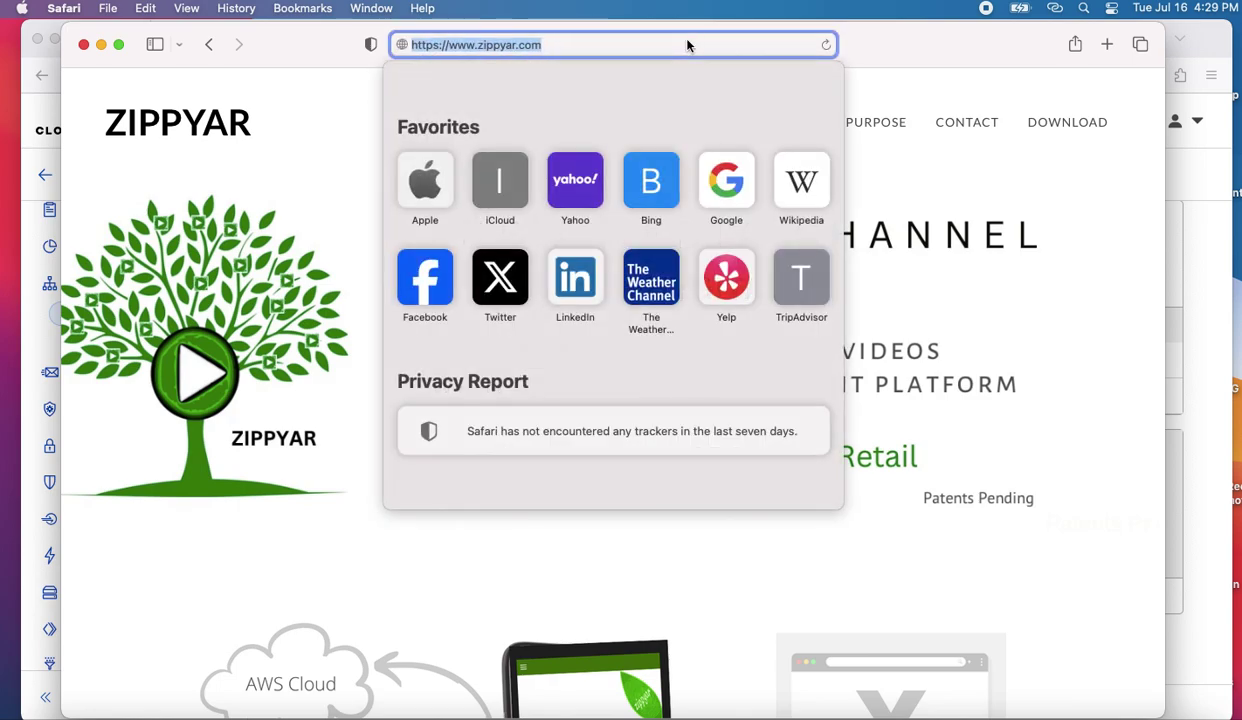
{"action": "key", "text": "Return"}
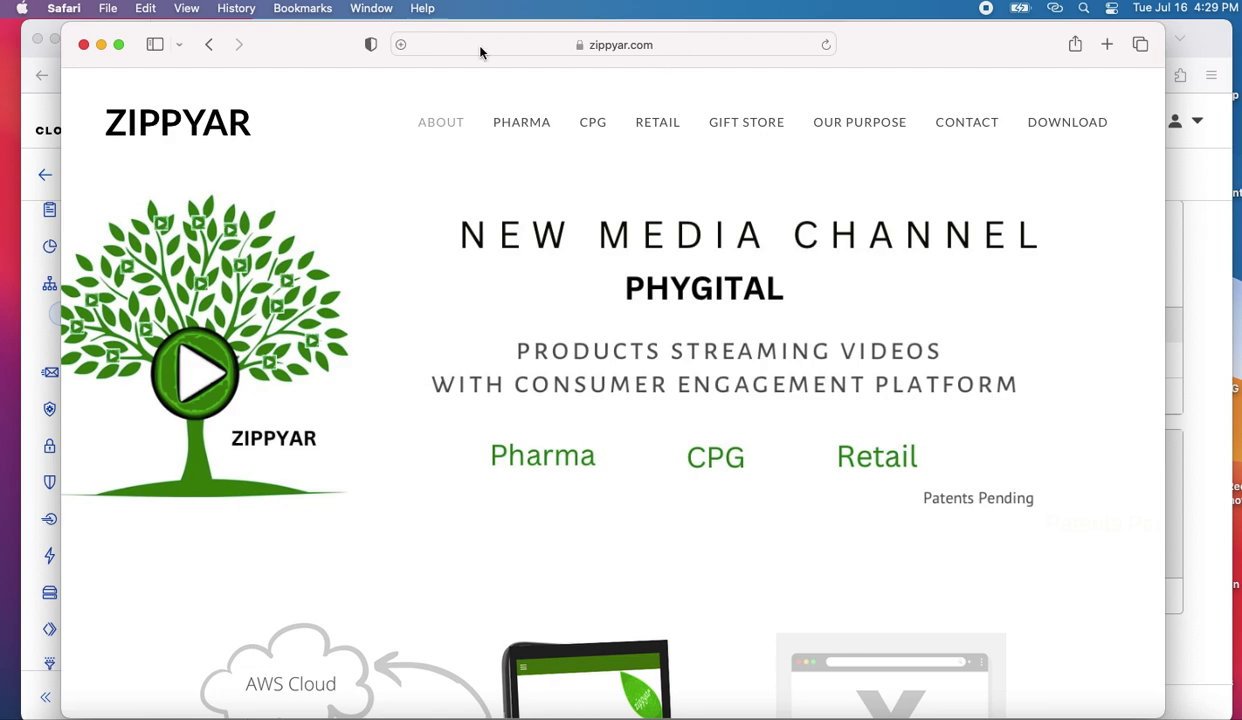
{"action": "scroll", "coordinate": [270, 192], "scroll_direction": "down", "scroll_amount": 1}
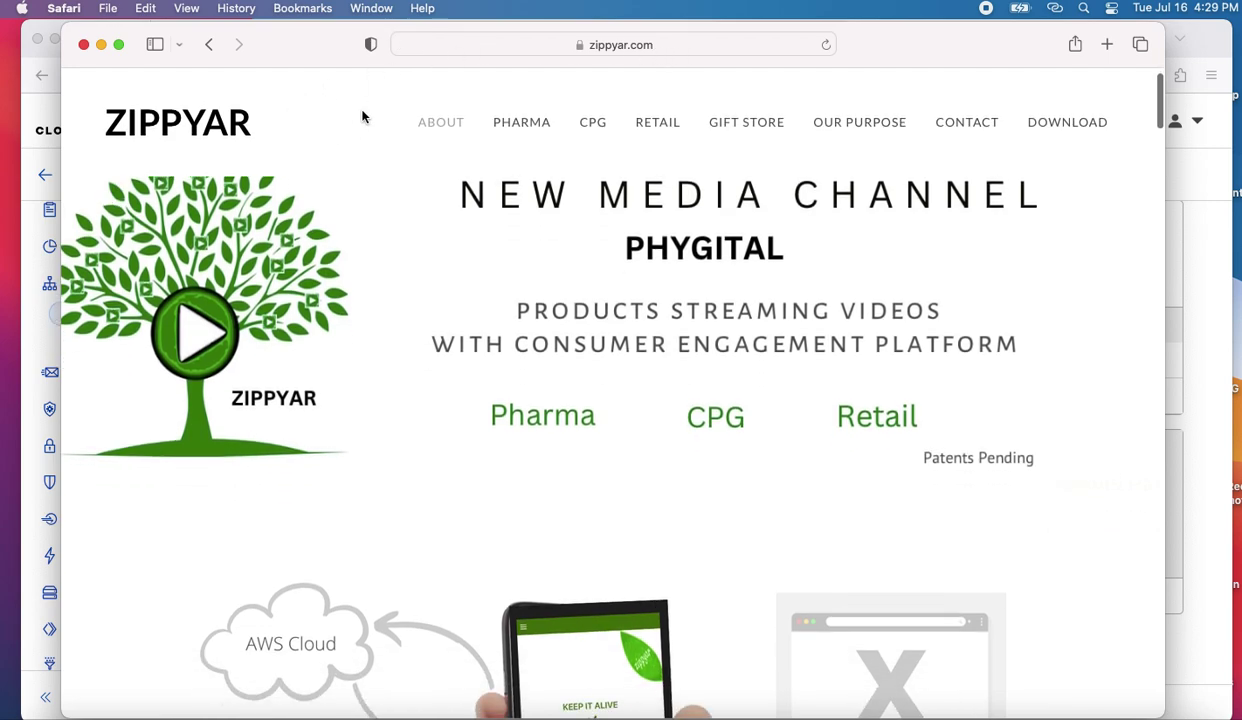
- Close that Safari window and load zippyar.com in a fresh one, then return to Cloudflare
{"action": "left_click", "coordinate": [84, 44]}
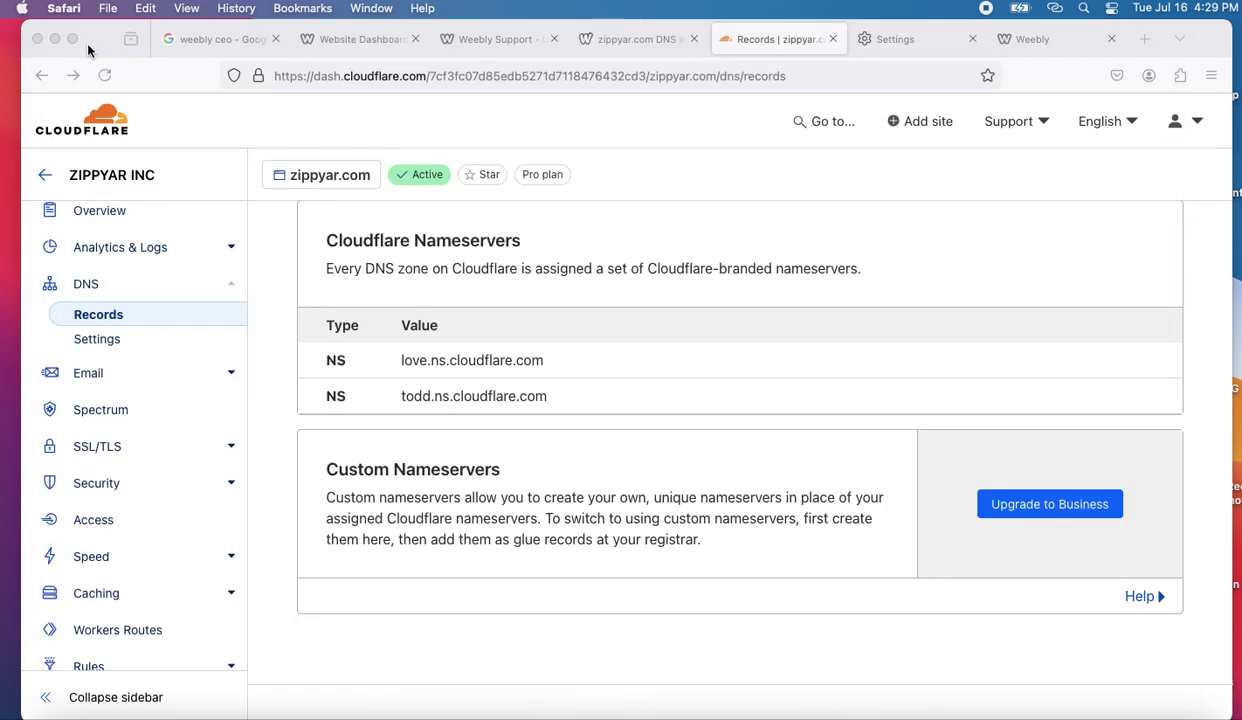
{"action": "left_click", "coordinate": [150, 712]}
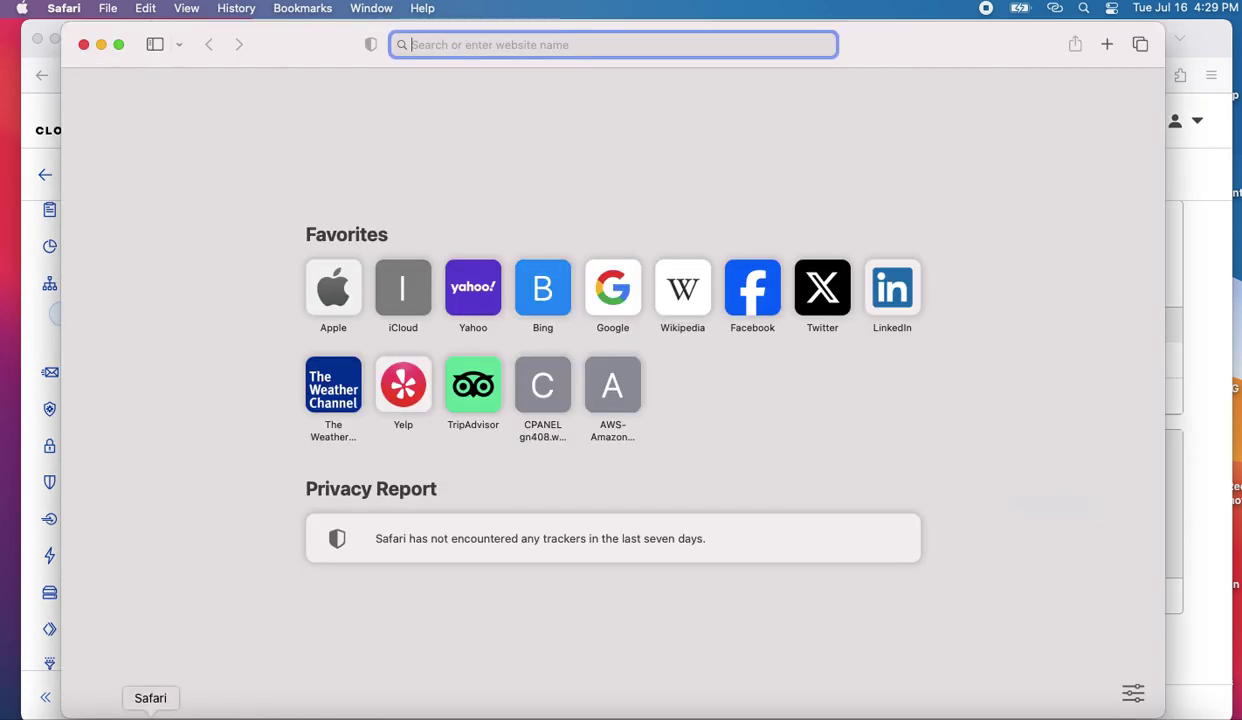
{"action": "type", "text": "zippyar"}
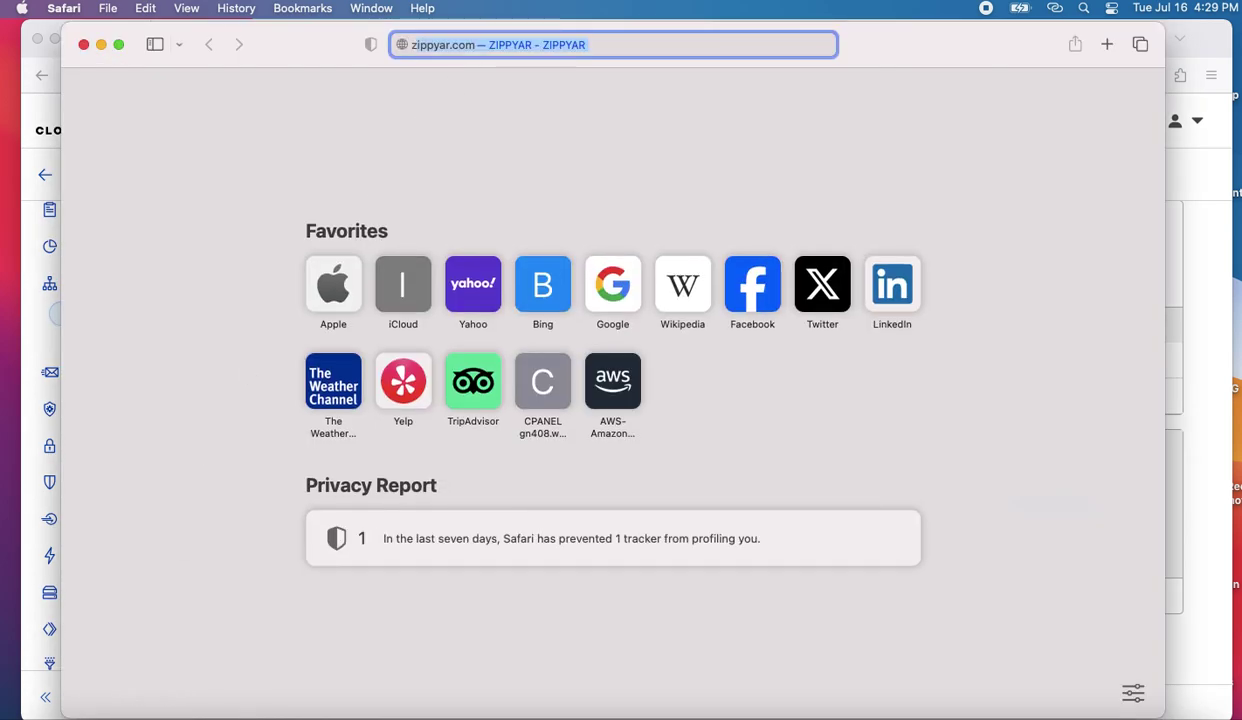
{"action": "type", "text": ".com"}
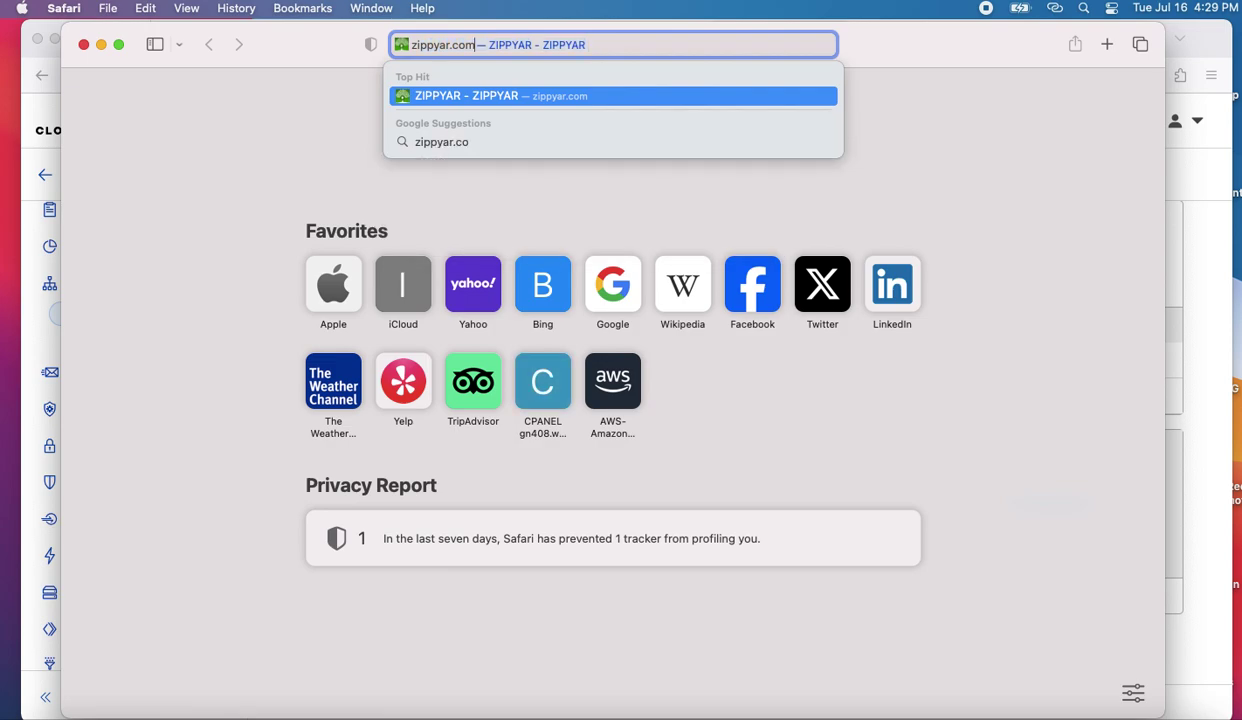
{"action": "key", "text": "Return"}
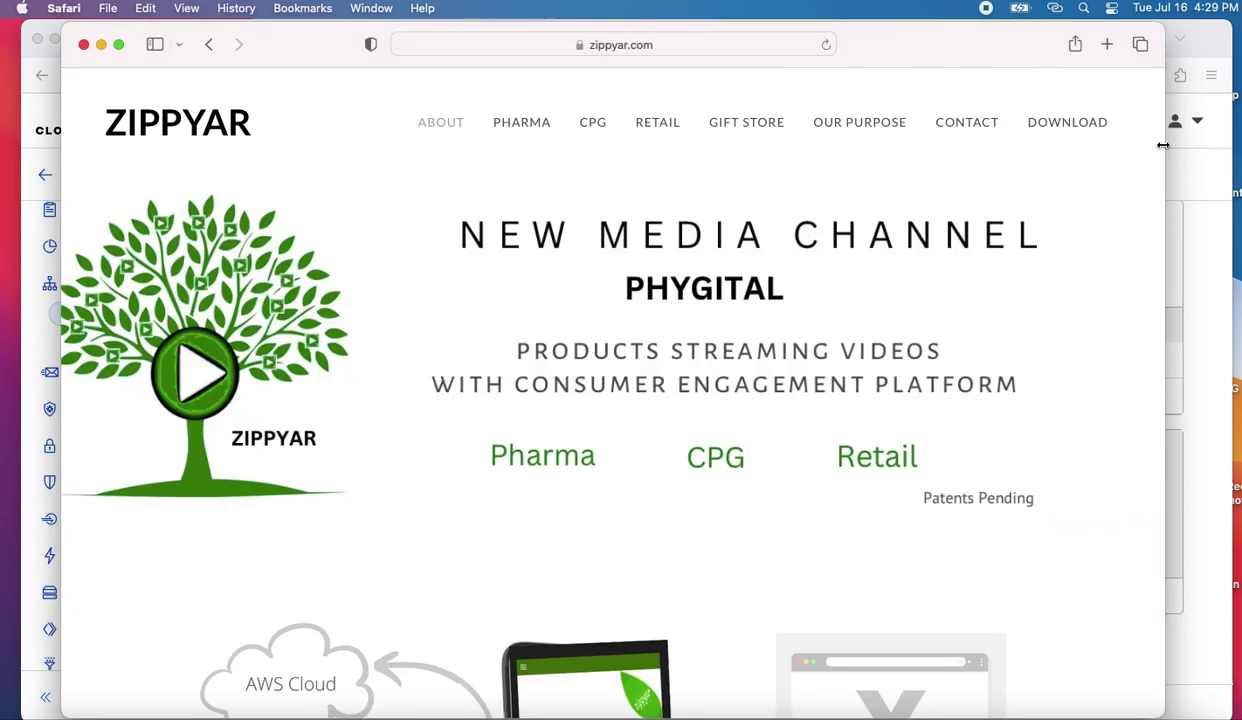
{"action": "left_click", "coordinate": [1172, 140]}
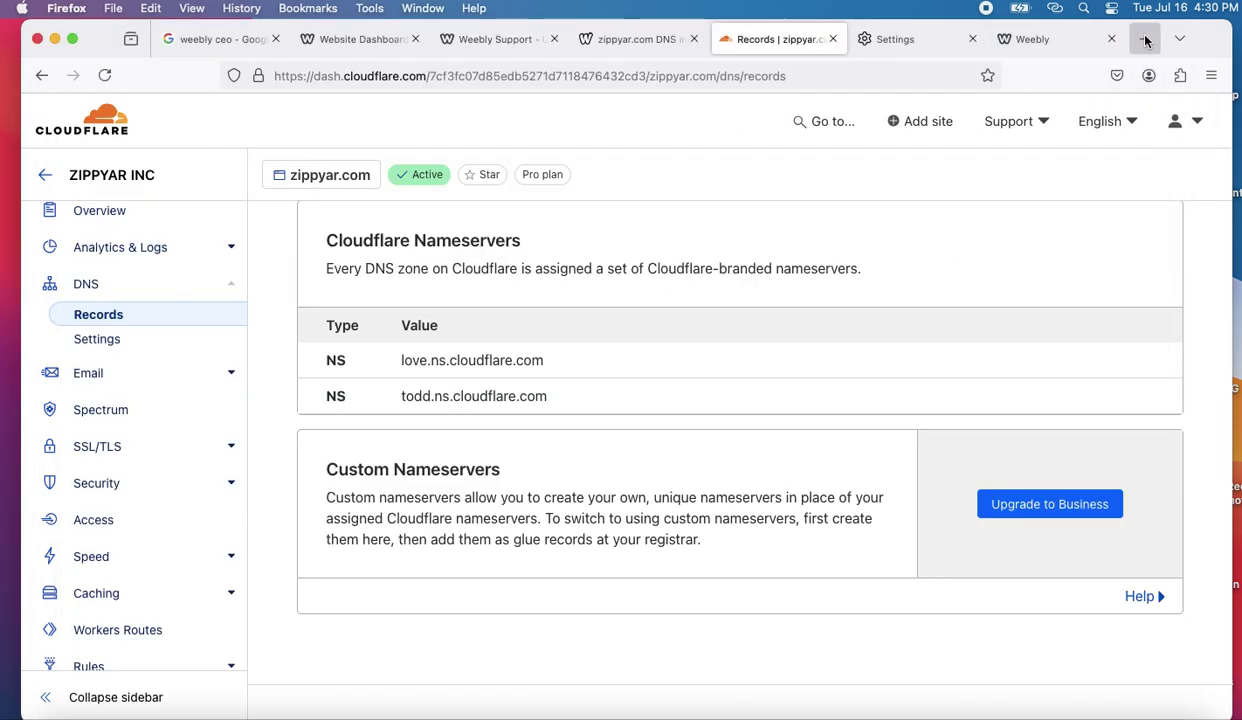
{"action": "left_click", "coordinate": [1141, 38]}
- Load zippyar.com in a new Firefox tab and retry after the site-not-found error
{"action": "type", "text": "zippyar.co"}
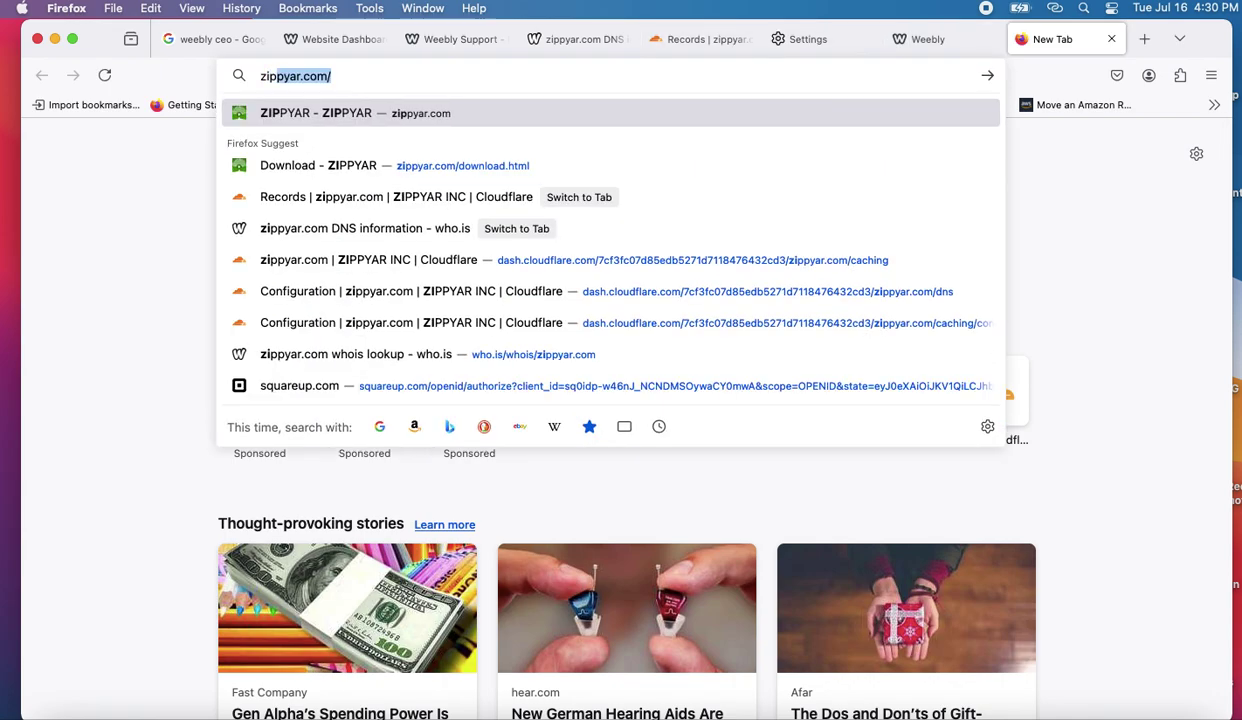
{"action": "type", "text": "m"}
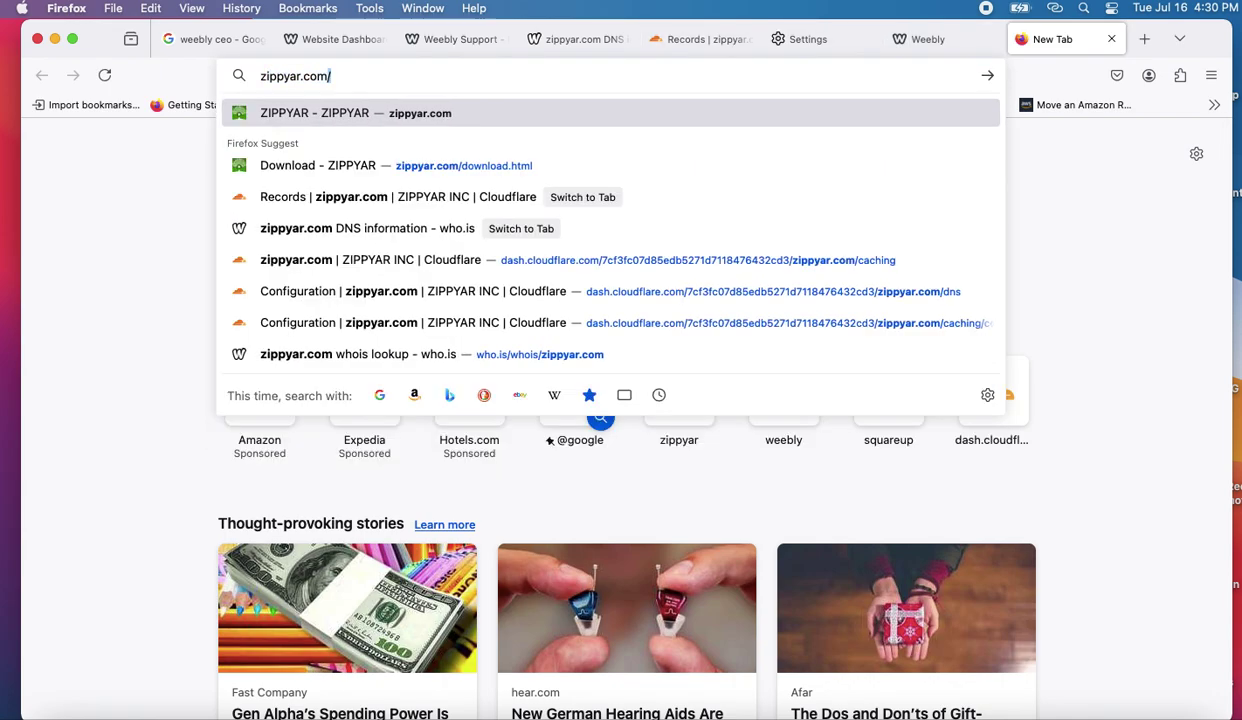
{"action": "key", "text": "Return"}
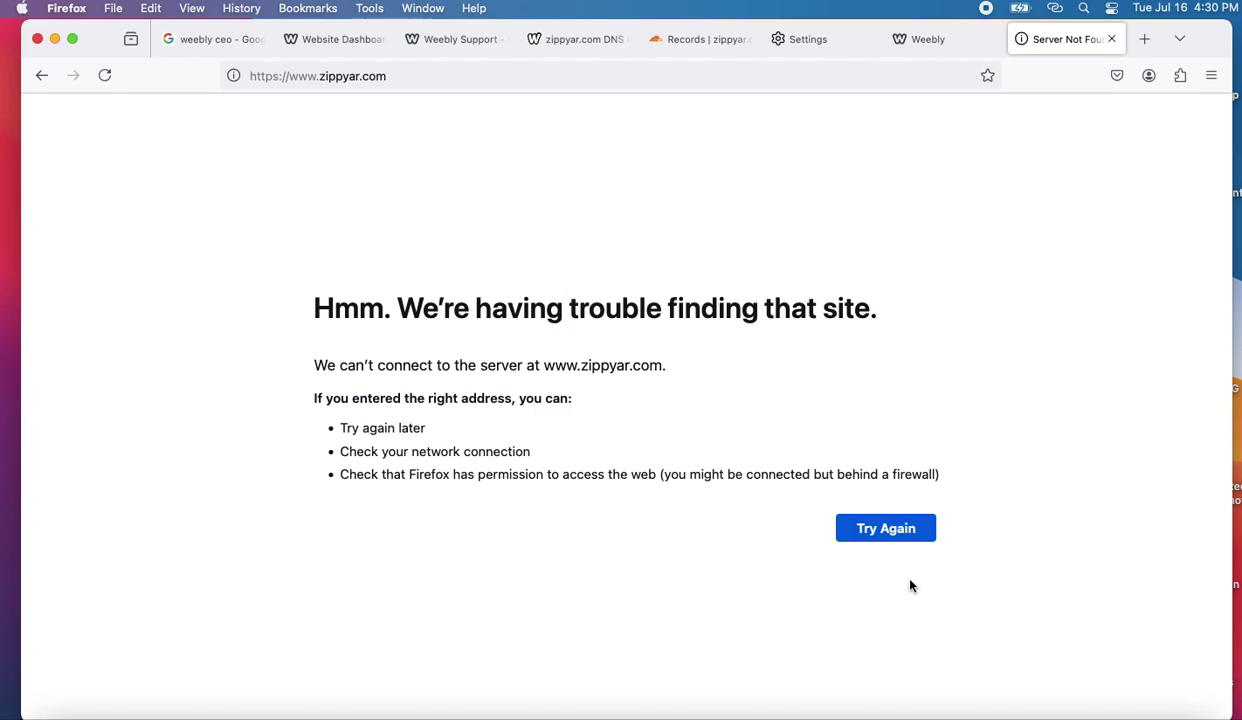
{"action": "left_click", "coordinate": [888, 530]}
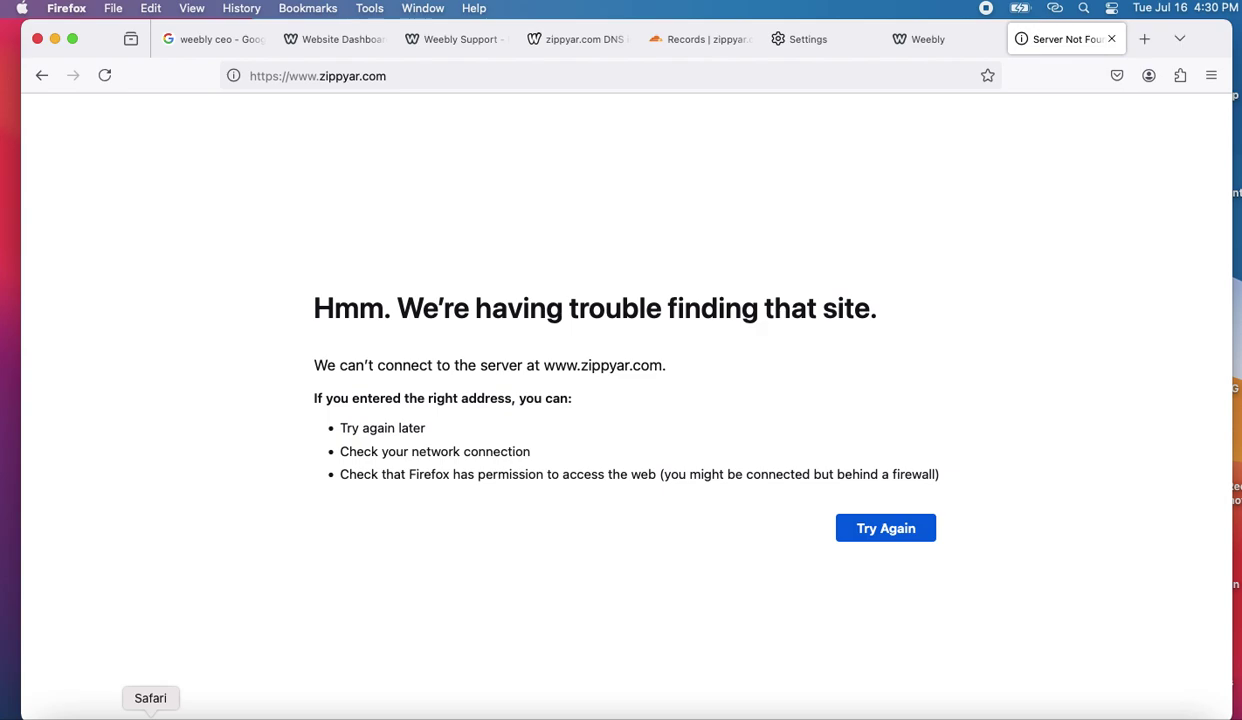
{"action": "left_click", "coordinate": [150, 714]}
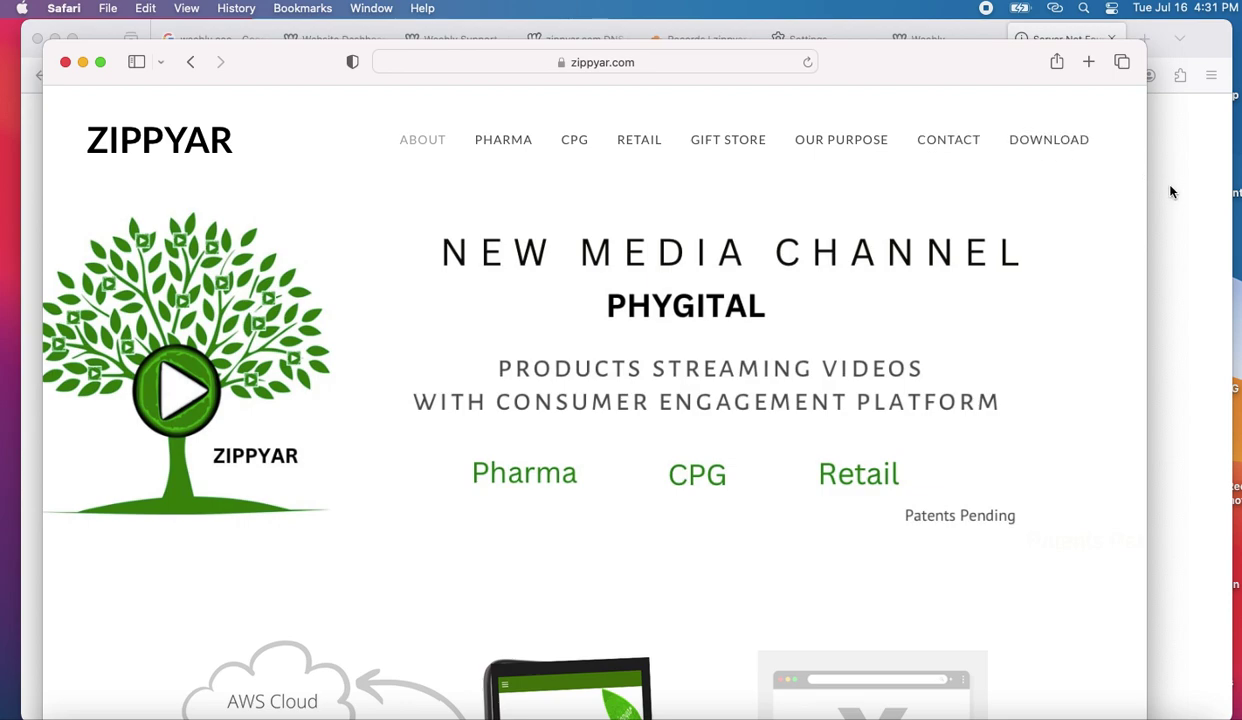
- Open a fresh Safari window and clear all of Safari's browsing history
{"action": "left_click", "coordinate": [65, 63]}
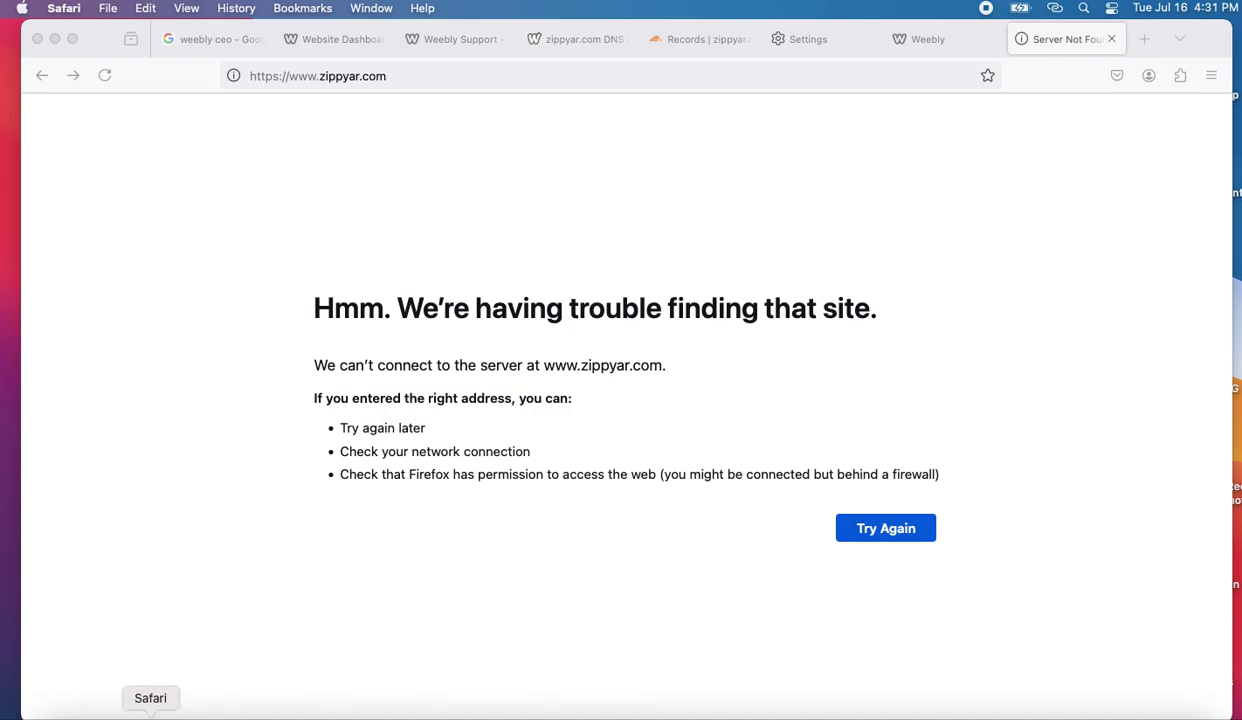
{"action": "left_click", "coordinate": [150, 714]}
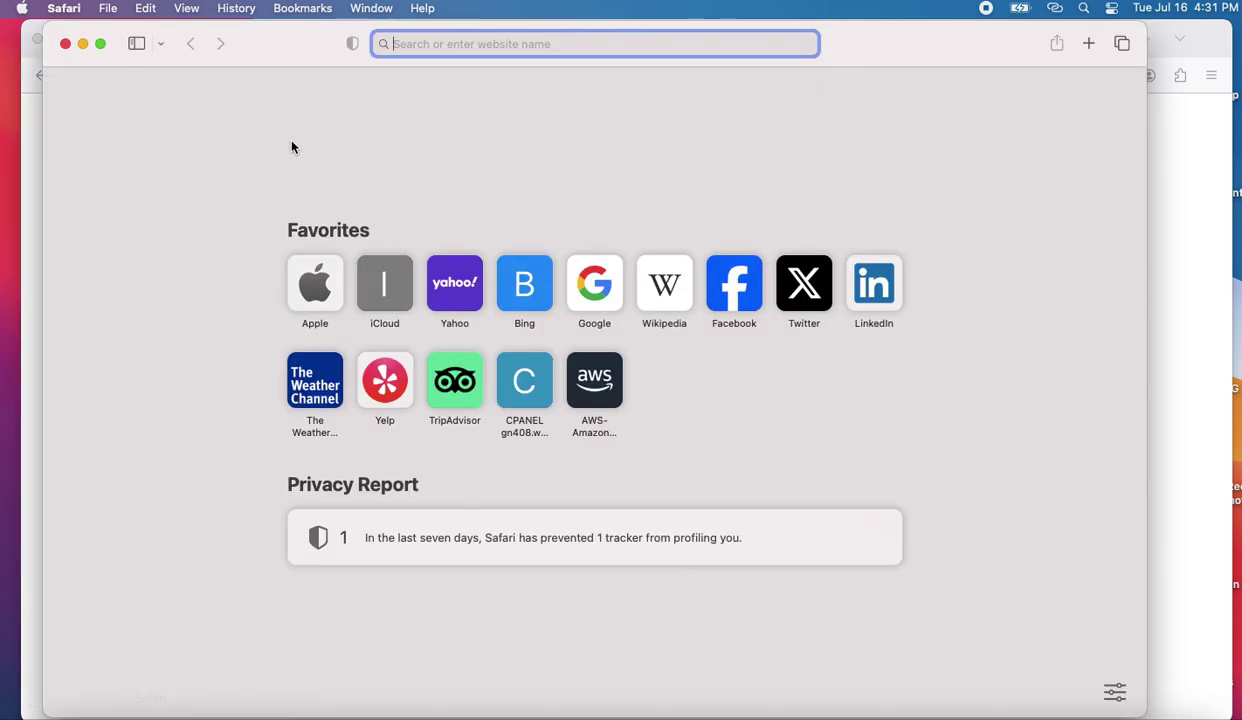
{"action": "left_click", "coordinate": [238, 9]}
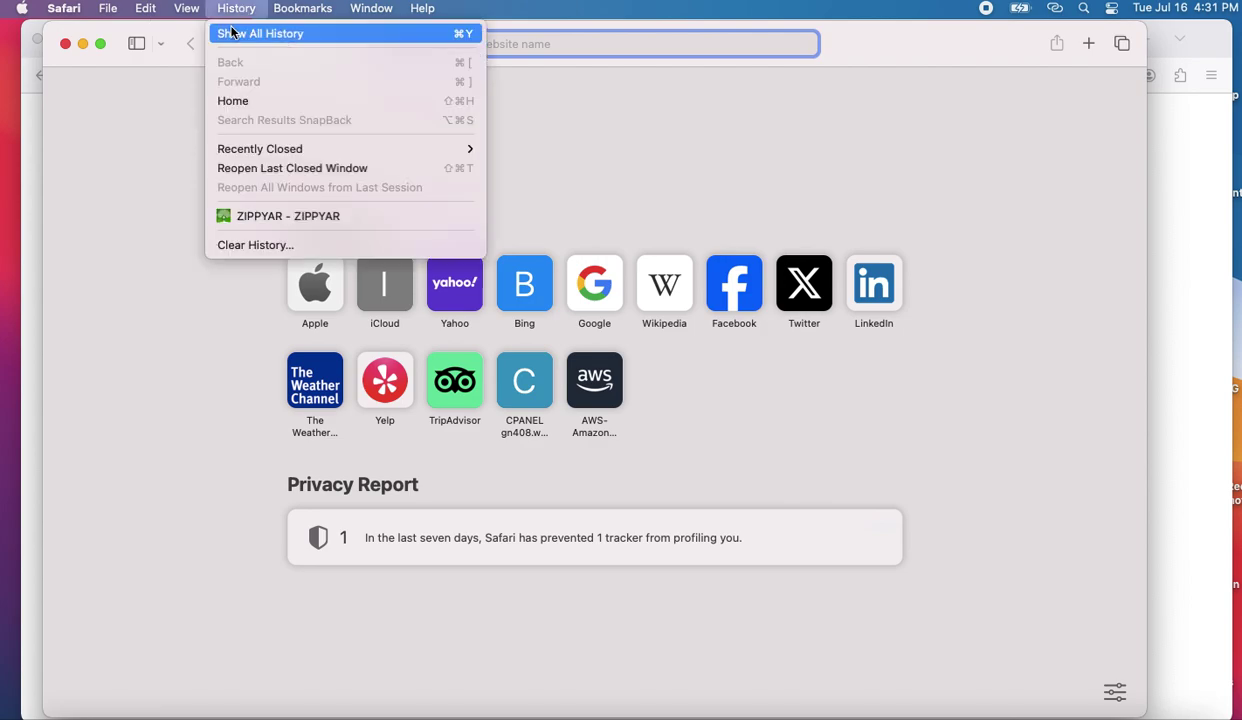
{"action": "mouse_move", "coordinate": [190, 20]}
{"action": "mouse_move", "coordinate": [236, 9]}
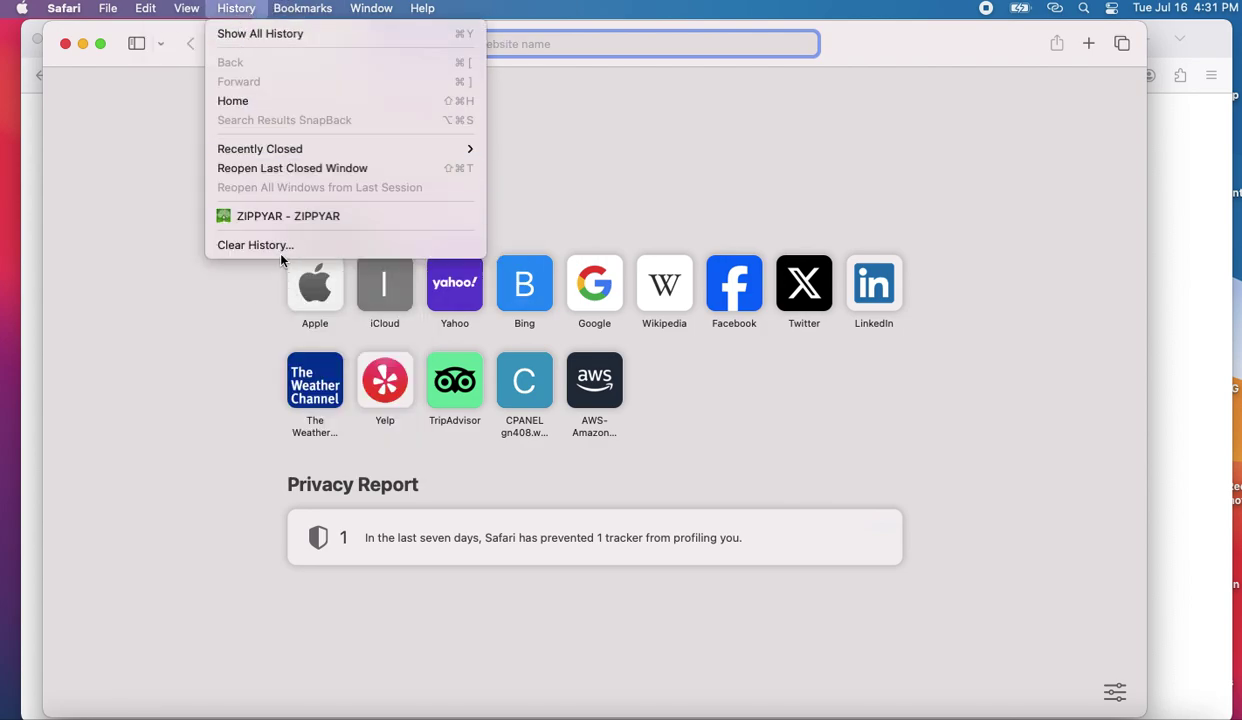
{"action": "left_click", "coordinate": [278, 246]}
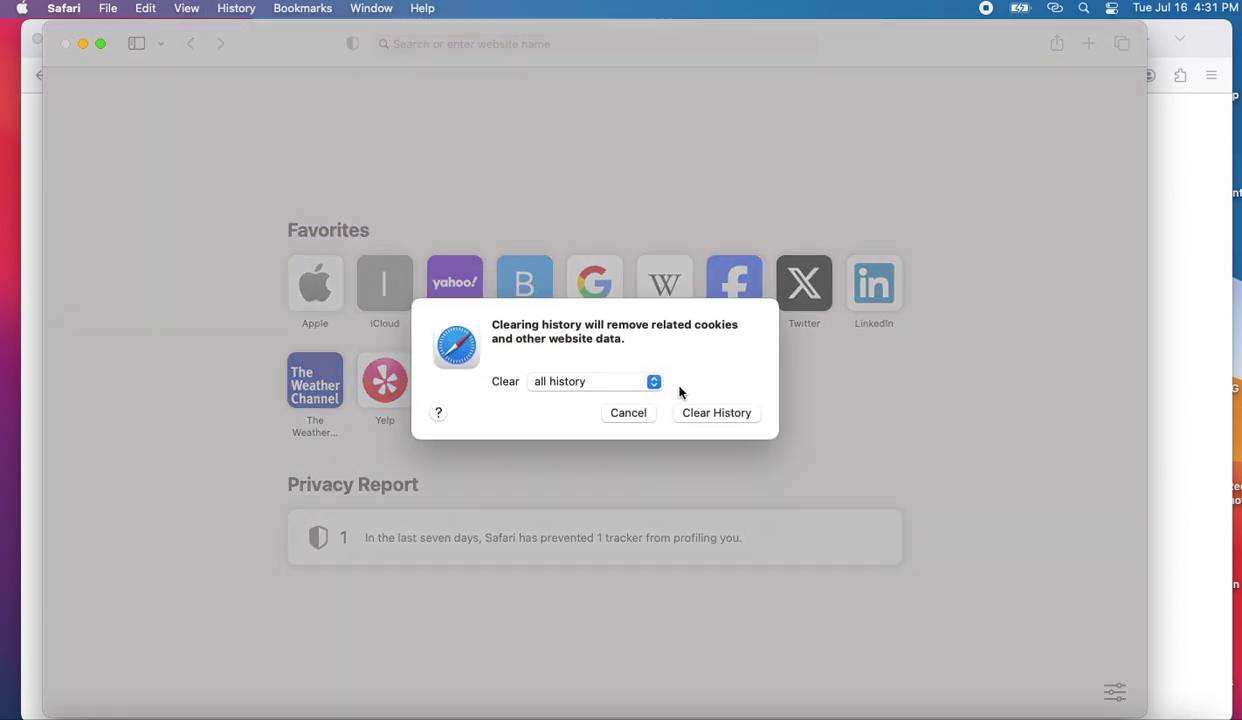
{"action": "left_click", "coordinate": [716, 413]}
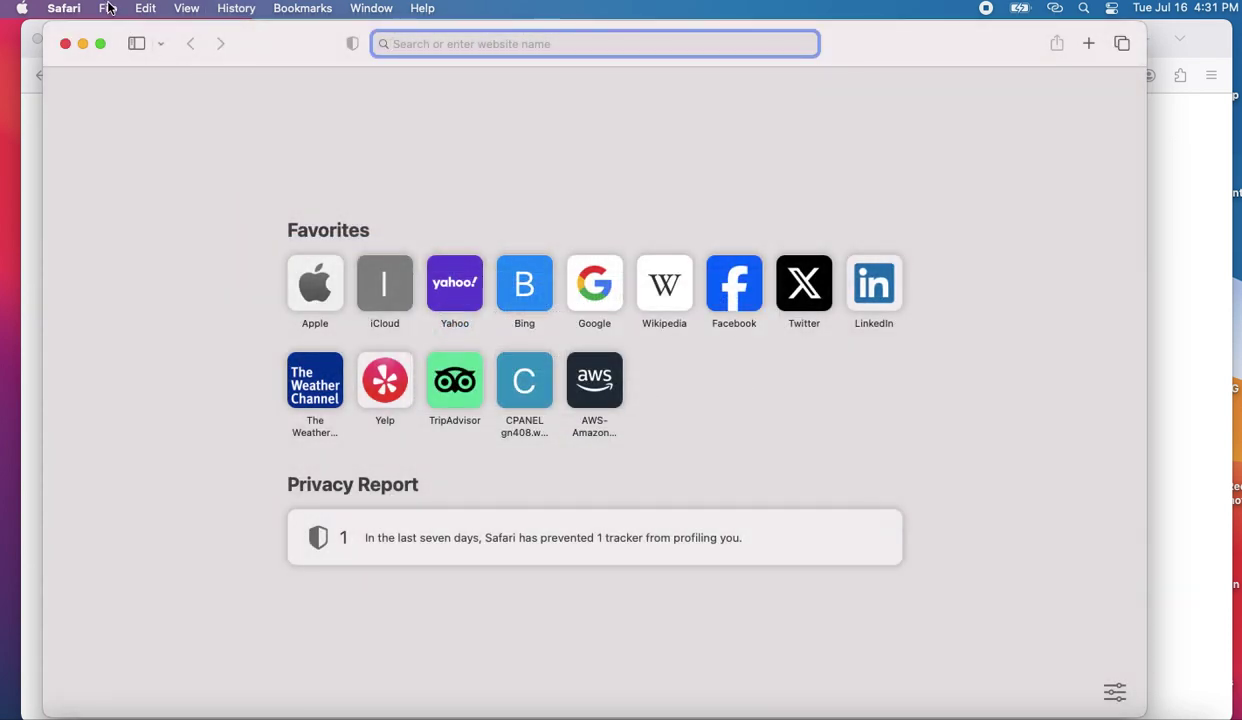
- Close the mistakenly opened App Store and clear all Safari history again
{"action": "left_click", "coordinate": [61, 16]}
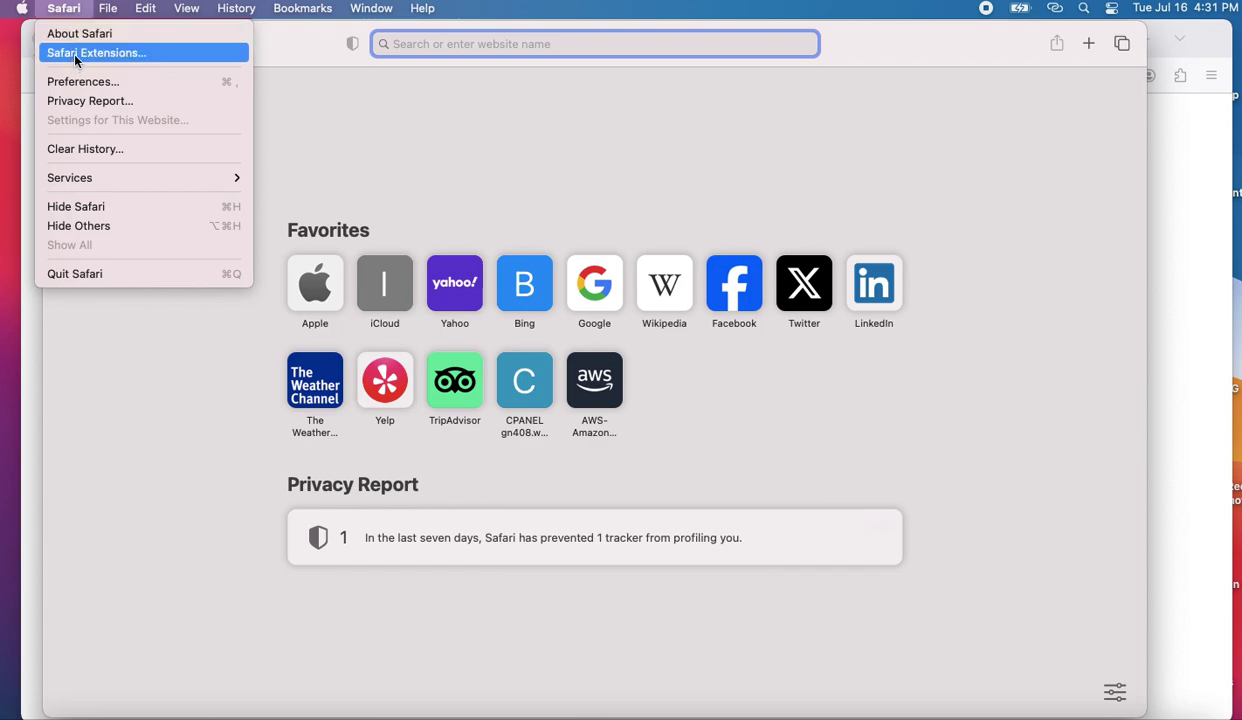
{"action": "left_click", "coordinate": [74, 54]}
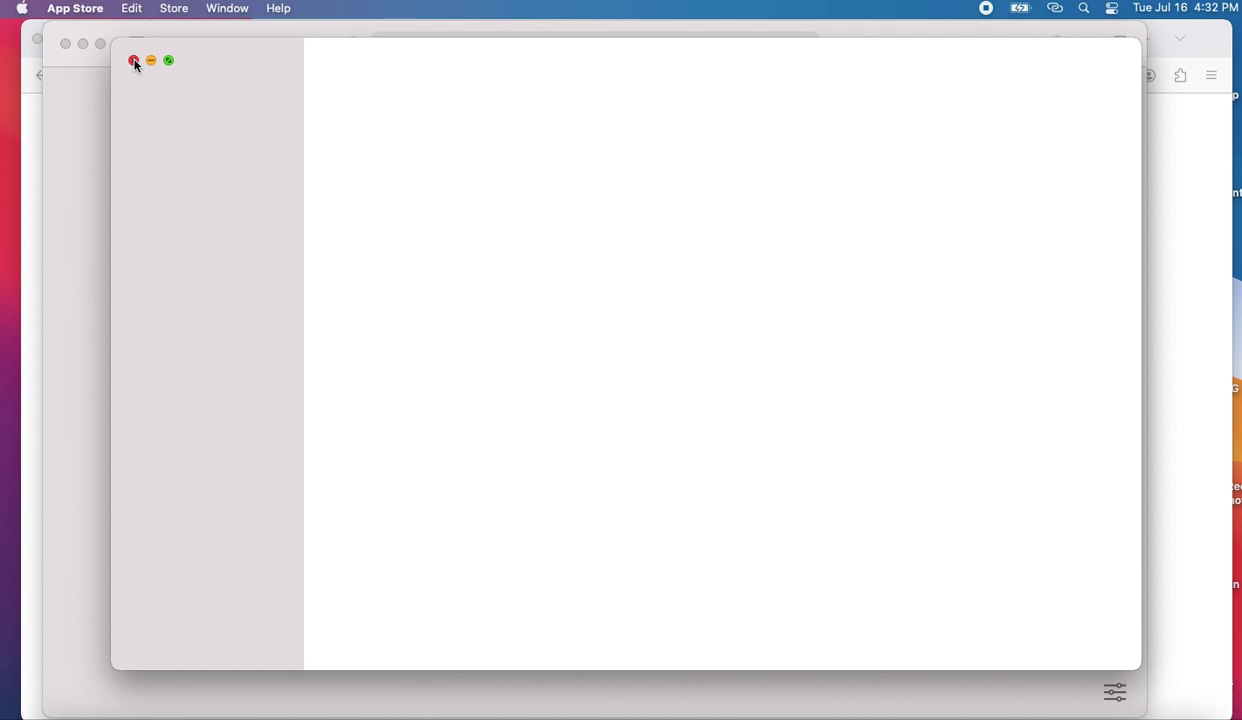
{"action": "left_click", "coordinate": [135, 63]}
{"action": "left_click", "coordinate": [74, 10]}
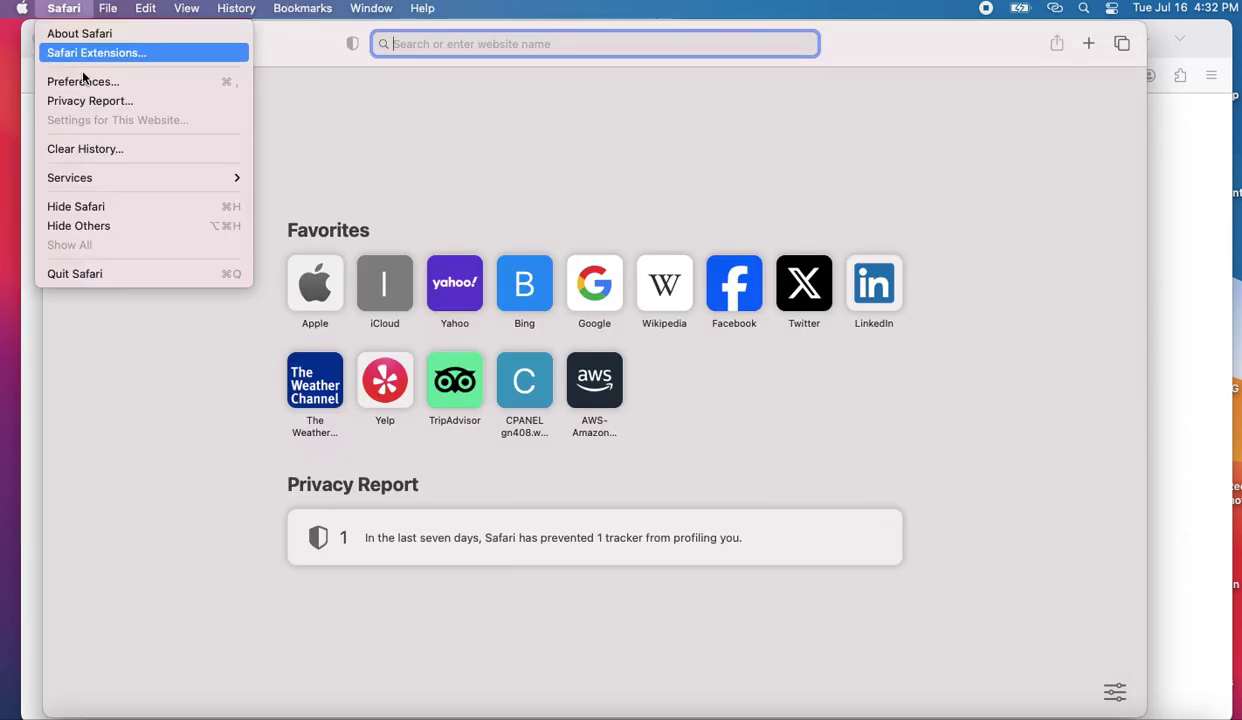
{"action": "left_click", "coordinate": [94, 149]}
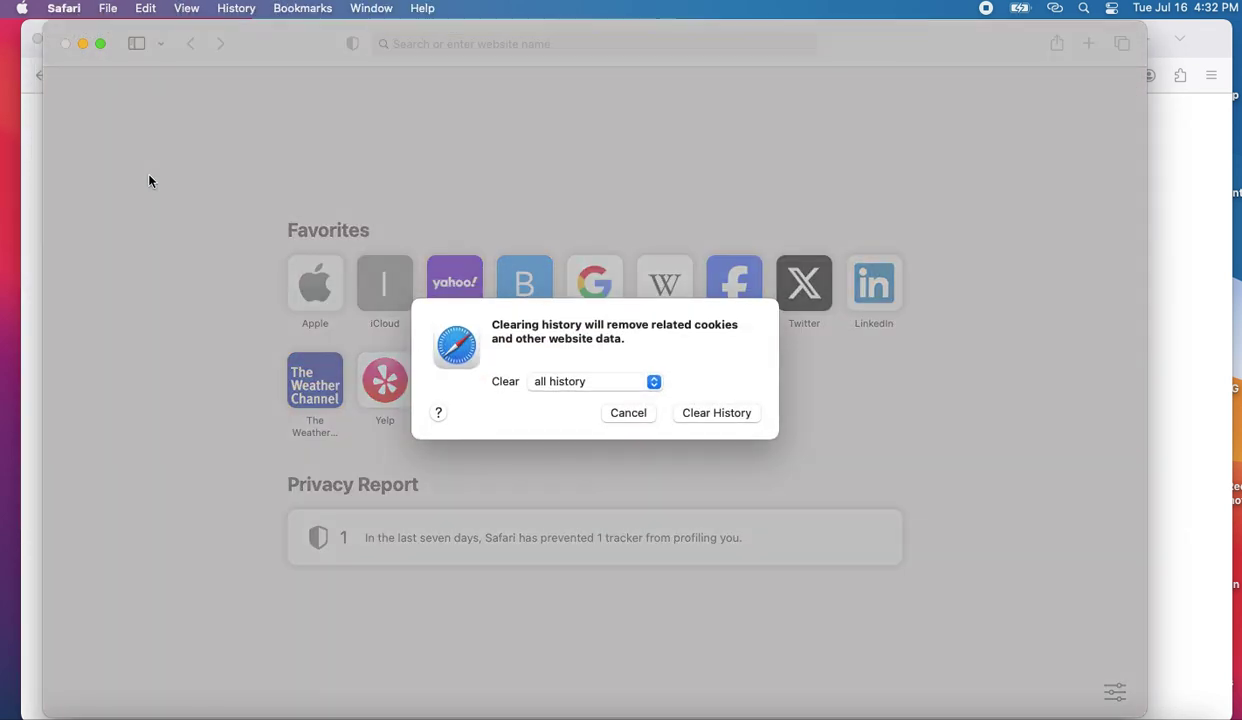
{"action": "left_click", "coordinate": [705, 413]}
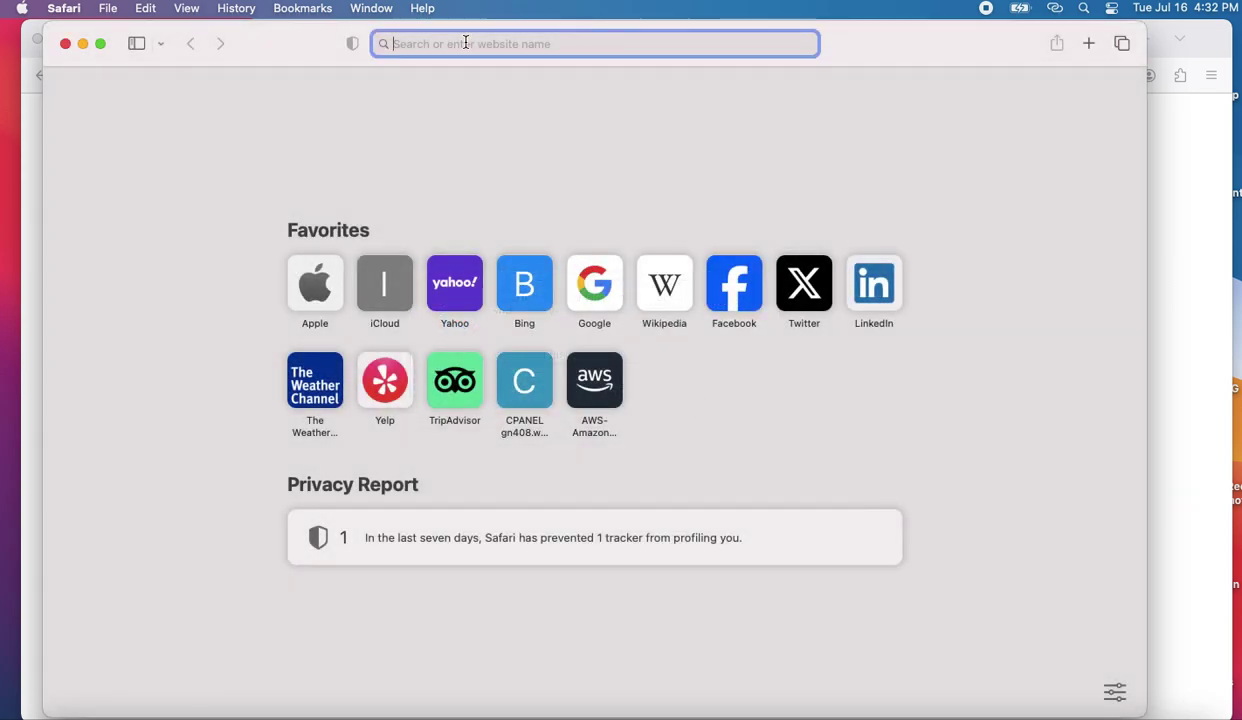
{"action": "type", "text": "zippyar.com"}
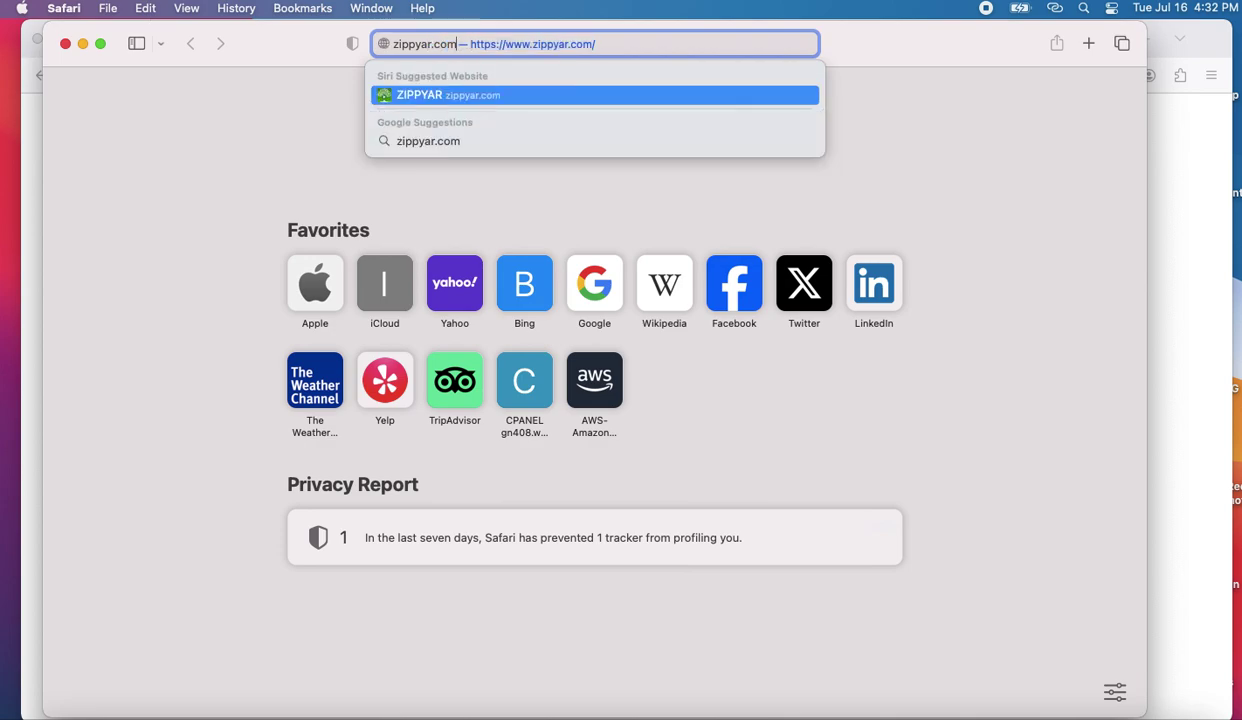
- Load zippyar.com in Safari and view the page's privacy report trackers
{"action": "key", "text": "Return"}
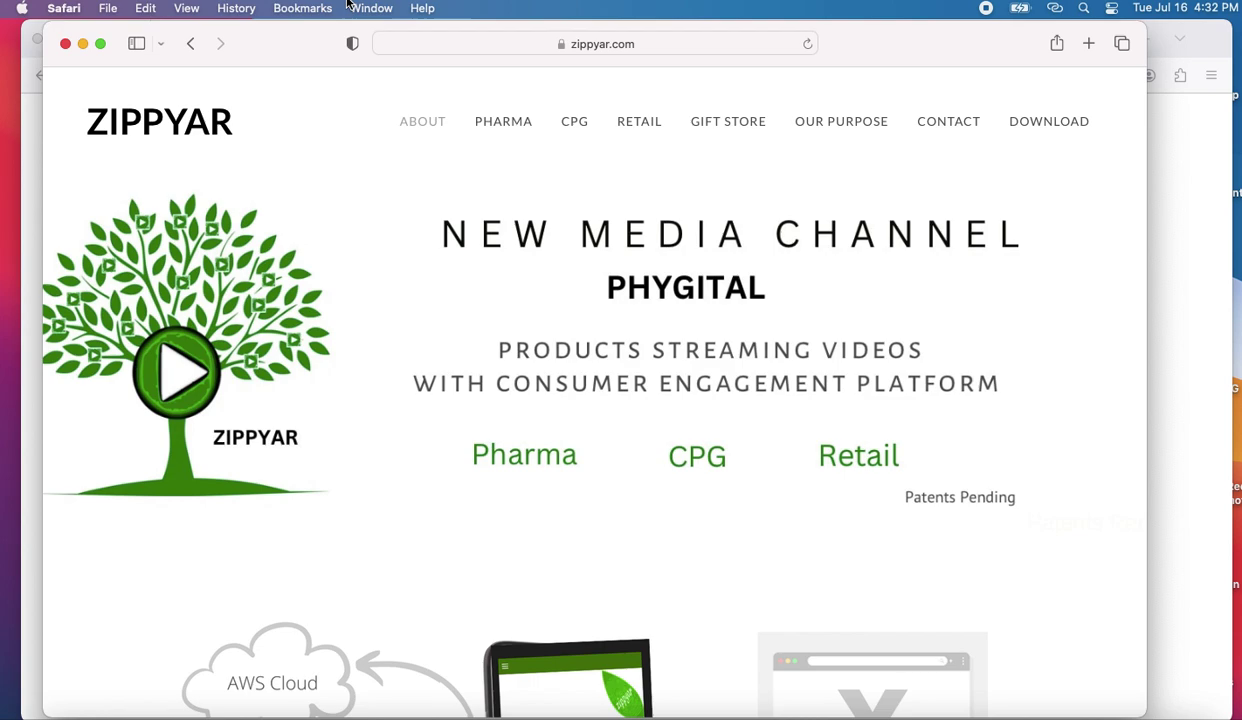
{"action": "left_click", "coordinate": [354, 47]}
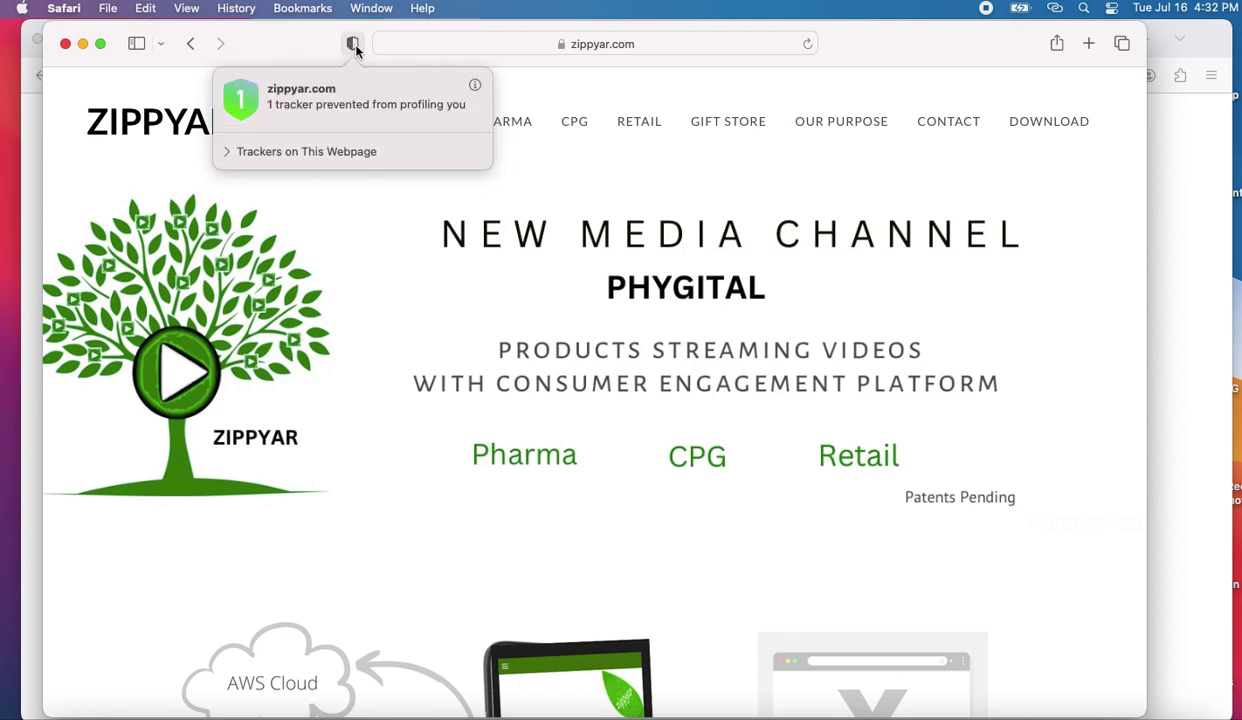
{"action": "left_click", "coordinate": [283, 153]}
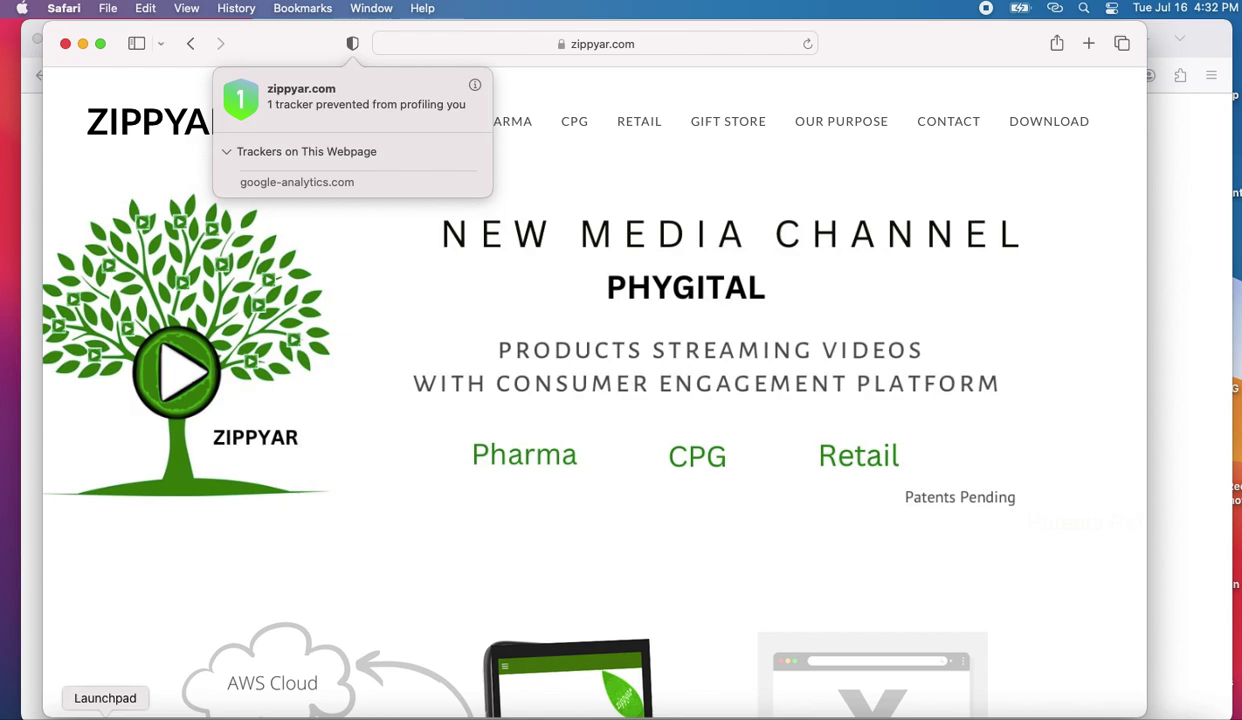
- Open and close Launchpad, look through Safari's menus, then dismiss the open menus
{"action": "left_click", "coordinate": [105, 714]}
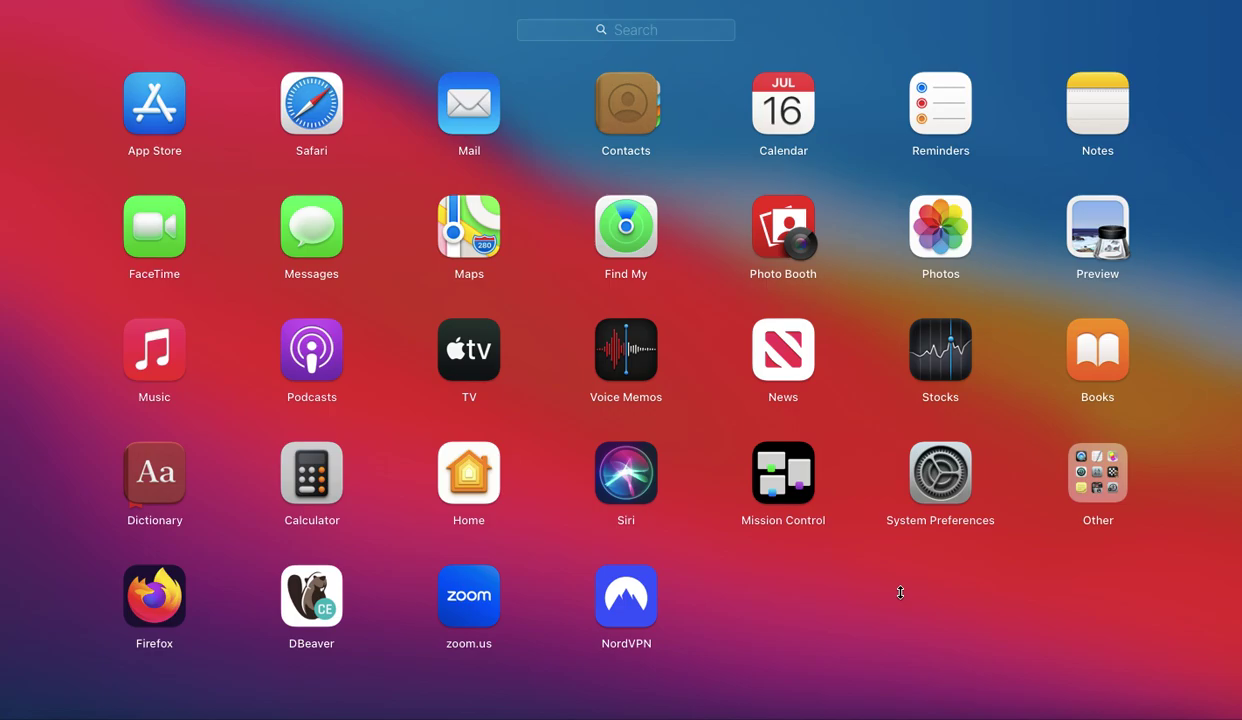
{"action": "left_click", "coordinate": [311, 104]}
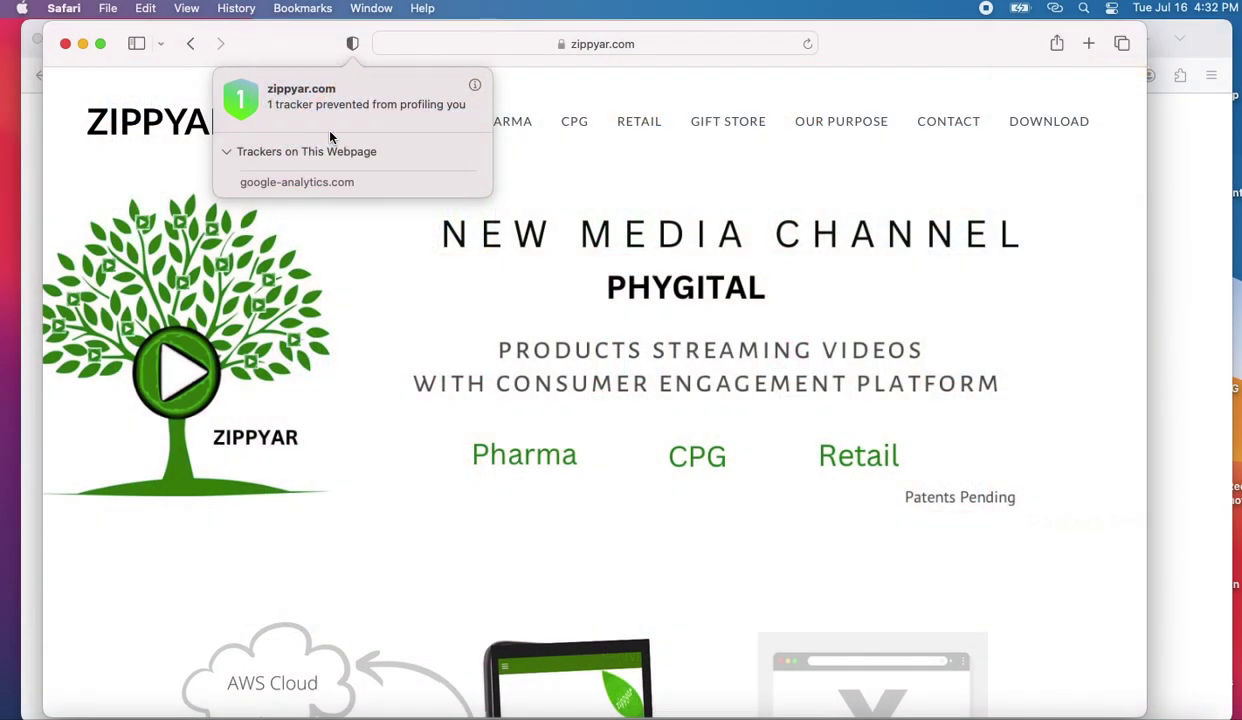
{"action": "left_click", "coordinate": [318, 10]}
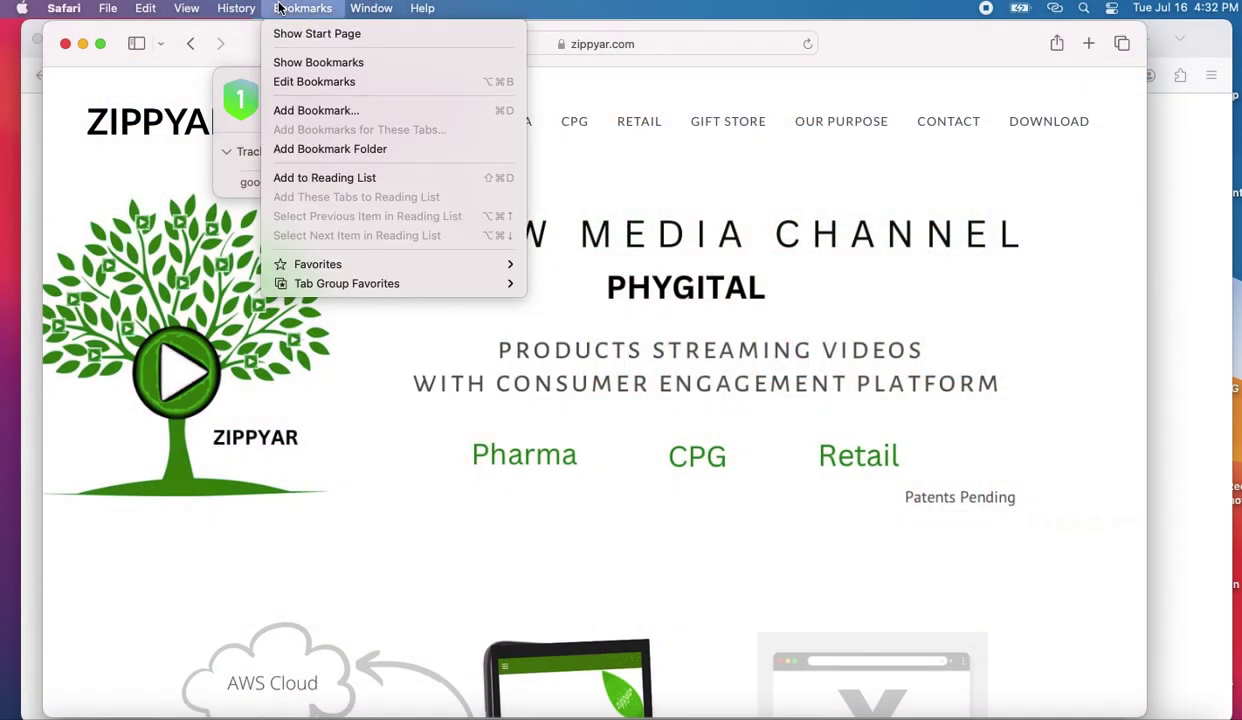
{"action": "mouse_move", "coordinate": [234, 12]}
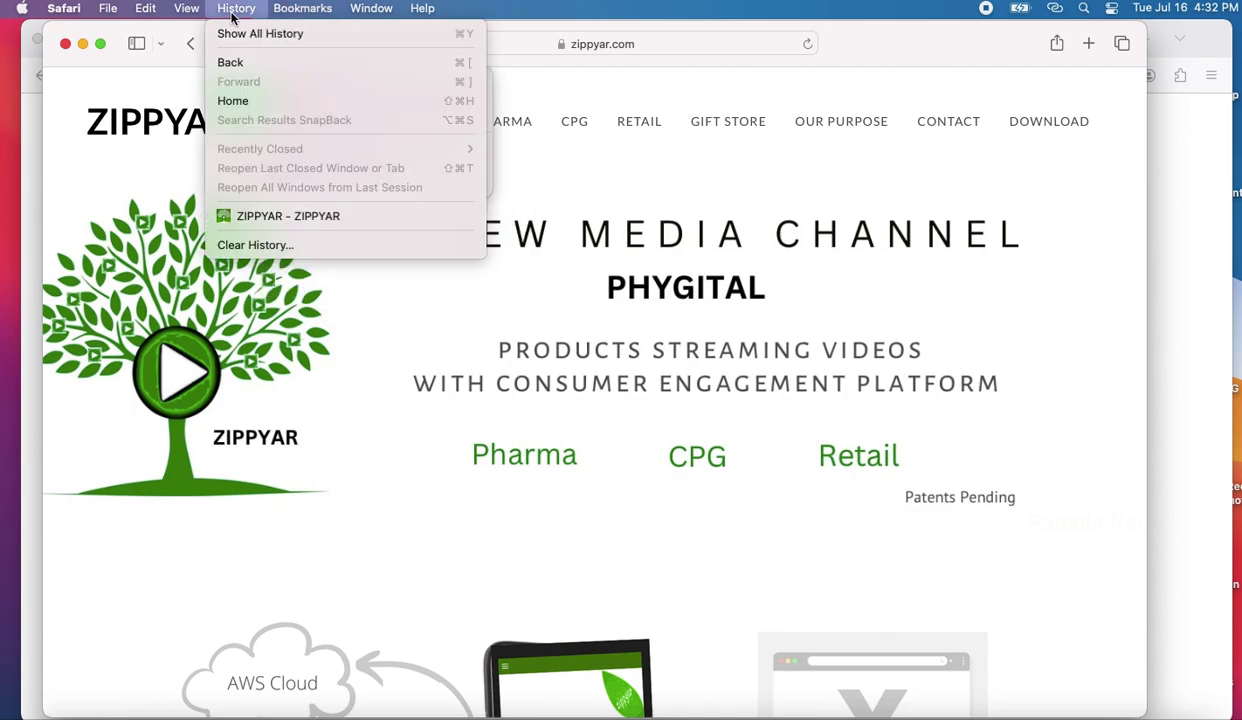
{"action": "mouse_move", "coordinate": [185, 15]}
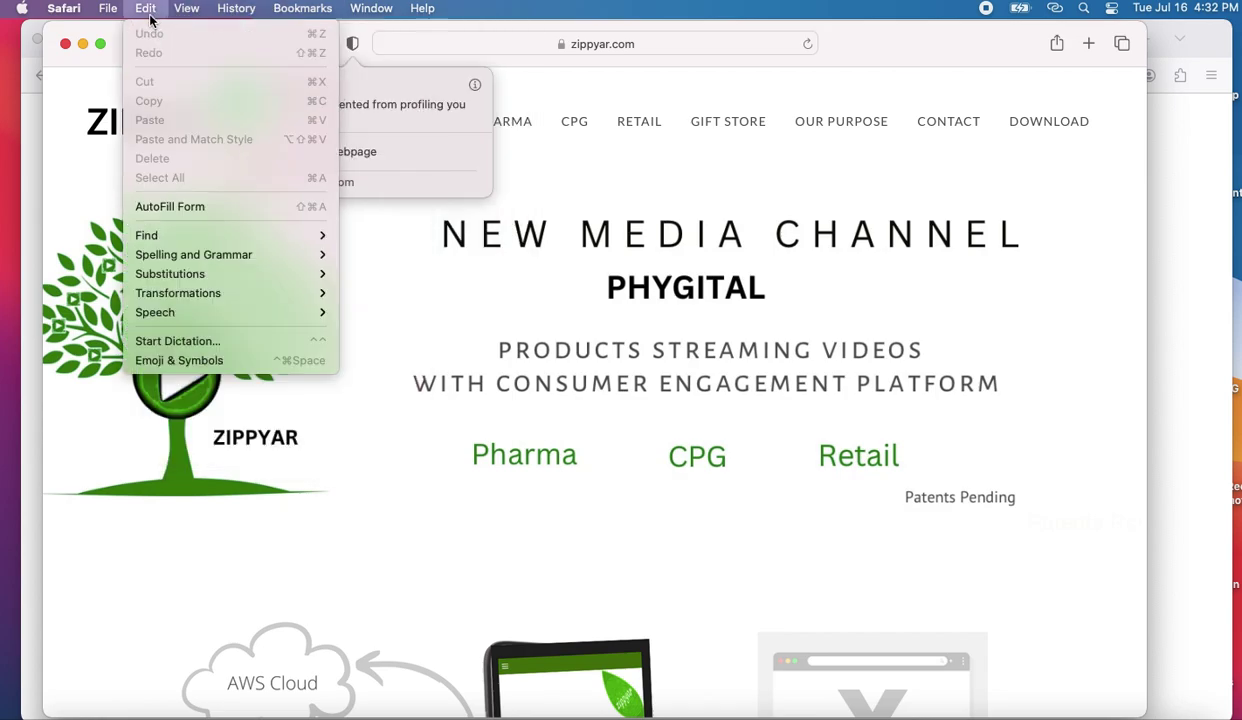
{"action": "mouse_move", "coordinate": [112, 15]}
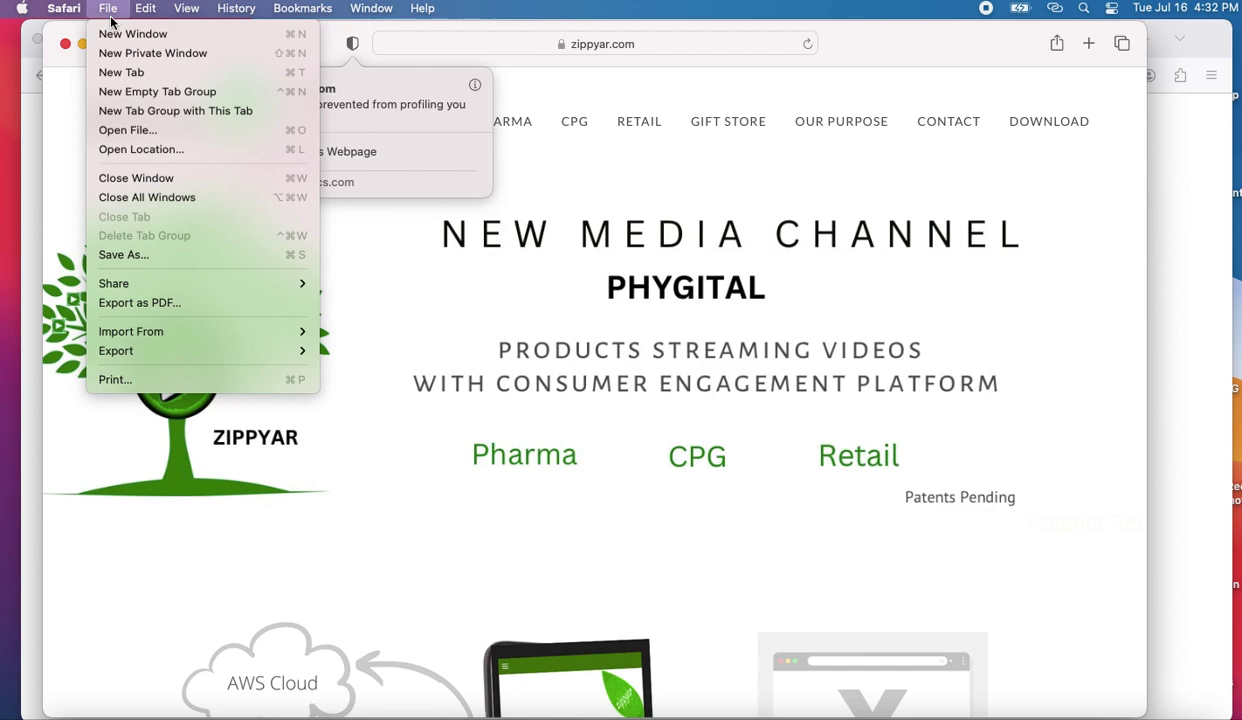
{"action": "mouse_move", "coordinate": [72, 14]}
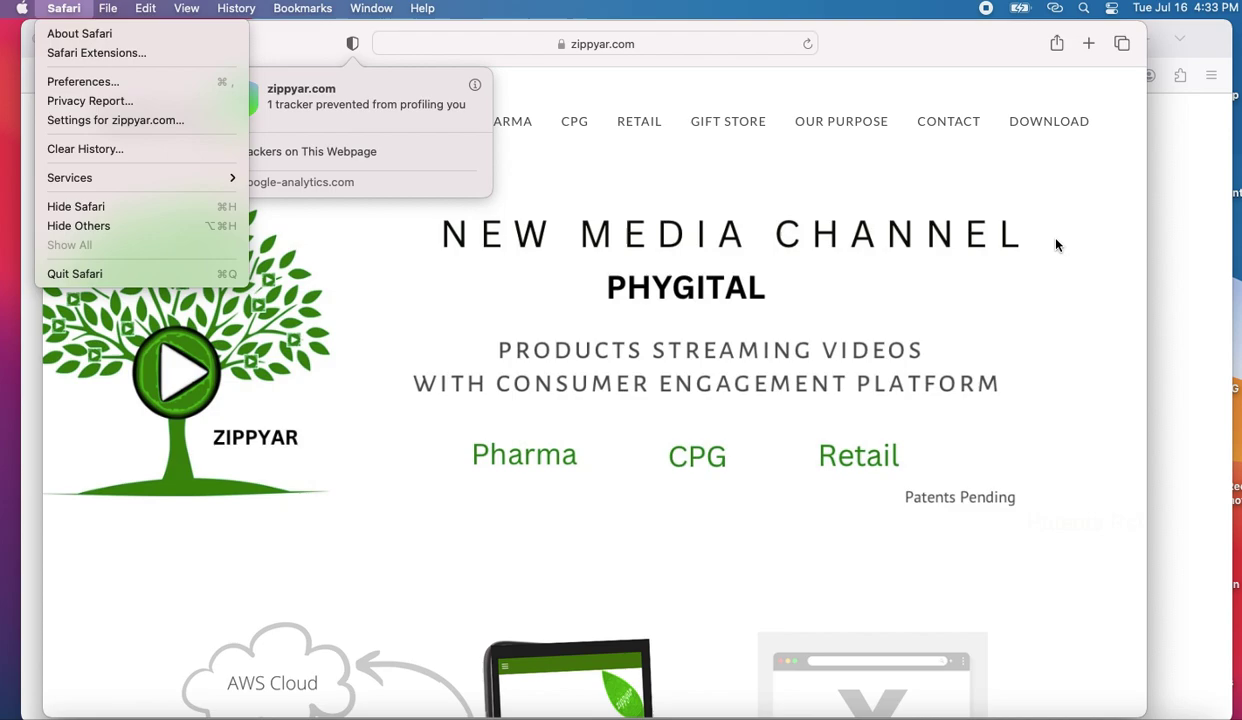
{"action": "left_click", "coordinate": [457, 64]}
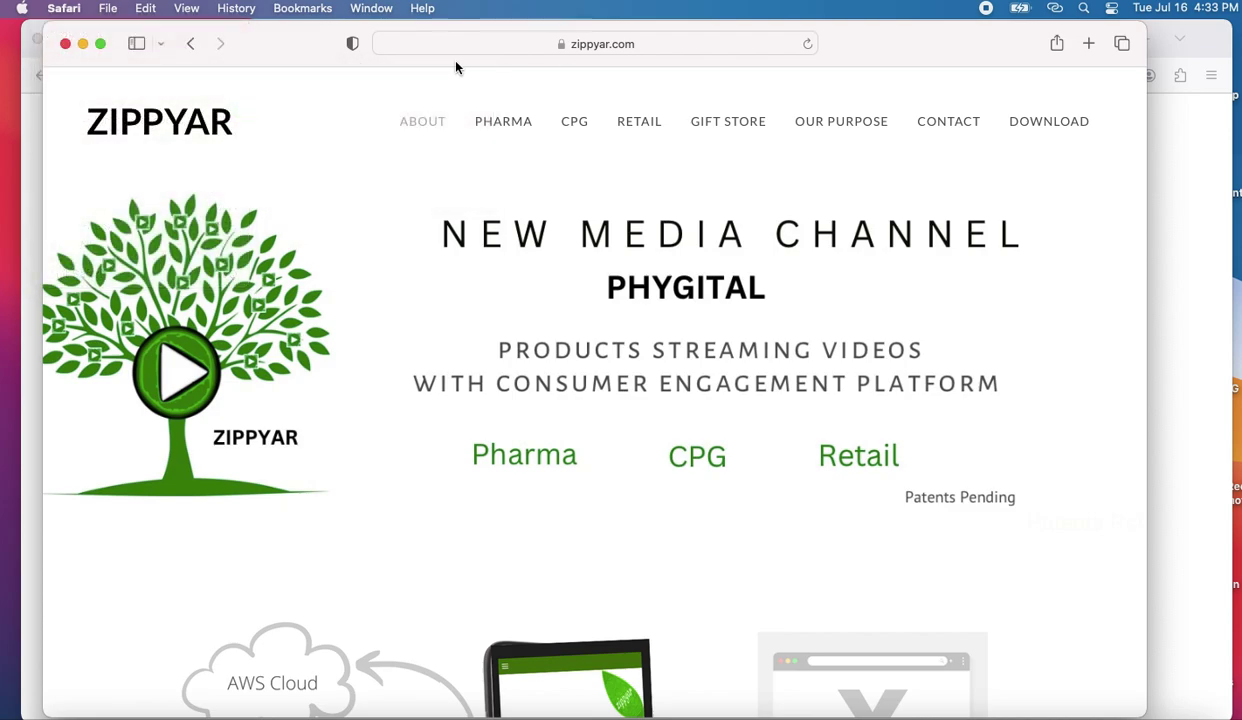
- Close the Safari window and dismiss Firefox's address bar suggestions
{"action": "left_click", "coordinate": [66, 44]}
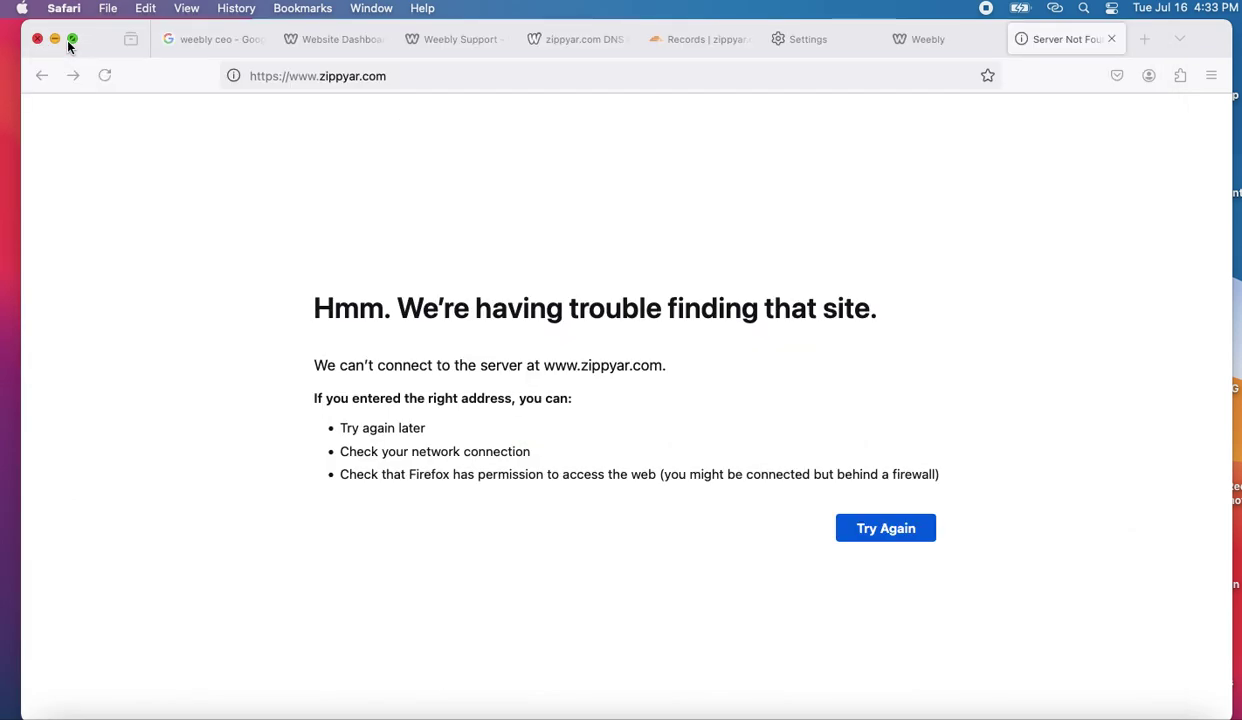
{"action": "left_click", "coordinate": [486, 77]}
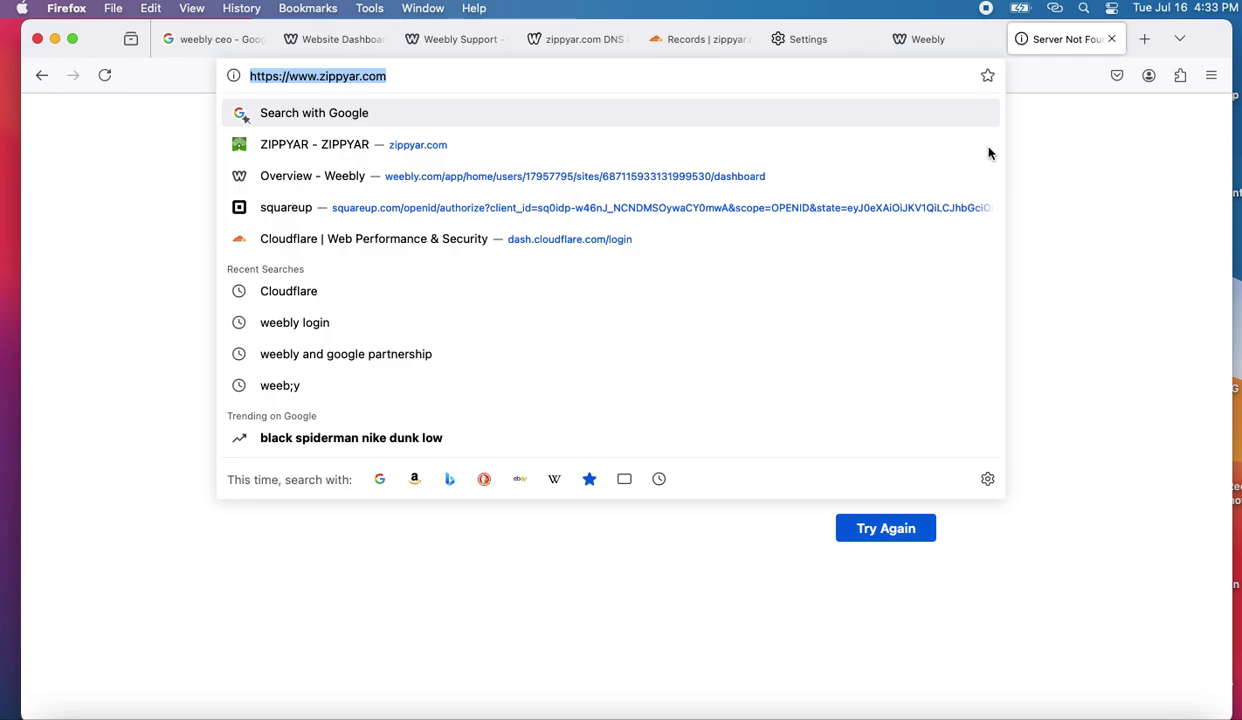
{"action": "left_click", "coordinate": [1002, 177]}
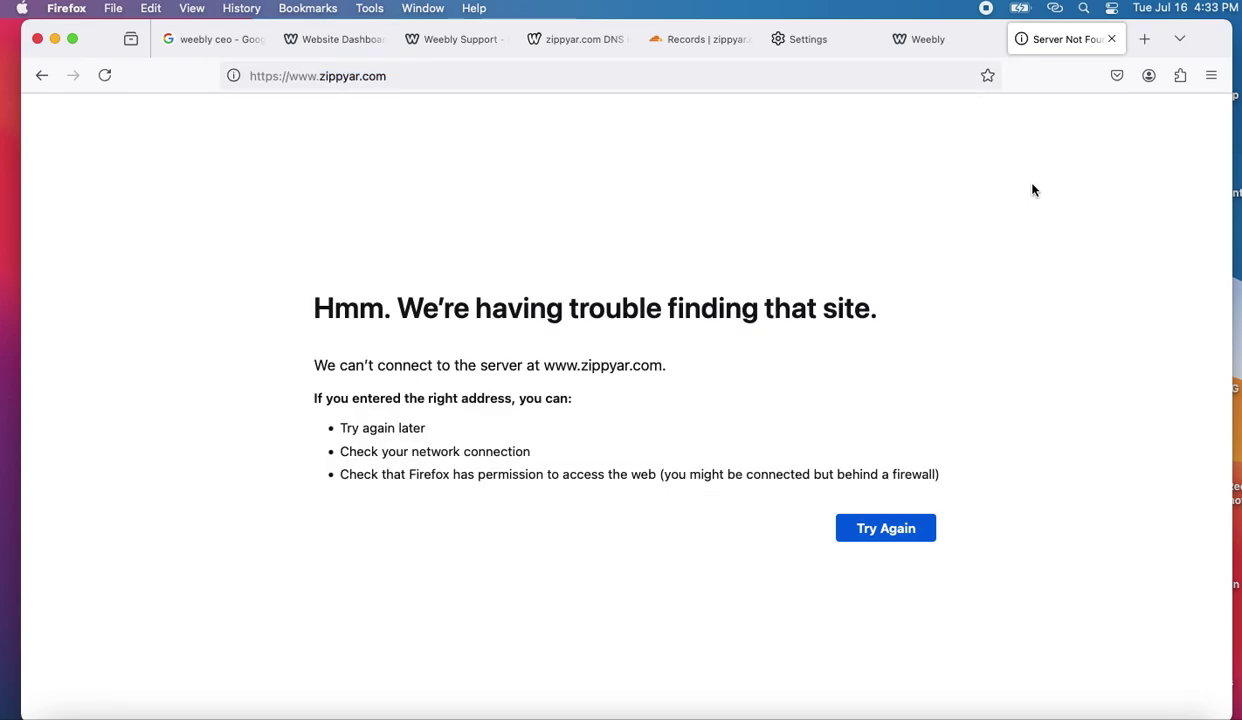
- Review zippyar.com's A, CNAME, MX and TXT records on Cloudflare's DNS page
{"action": "left_click", "coordinate": [688, 40]}
{"action": "scroll", "coordinate": [600, 370], "scroll_direction": "up", "scroll_amount": 10}
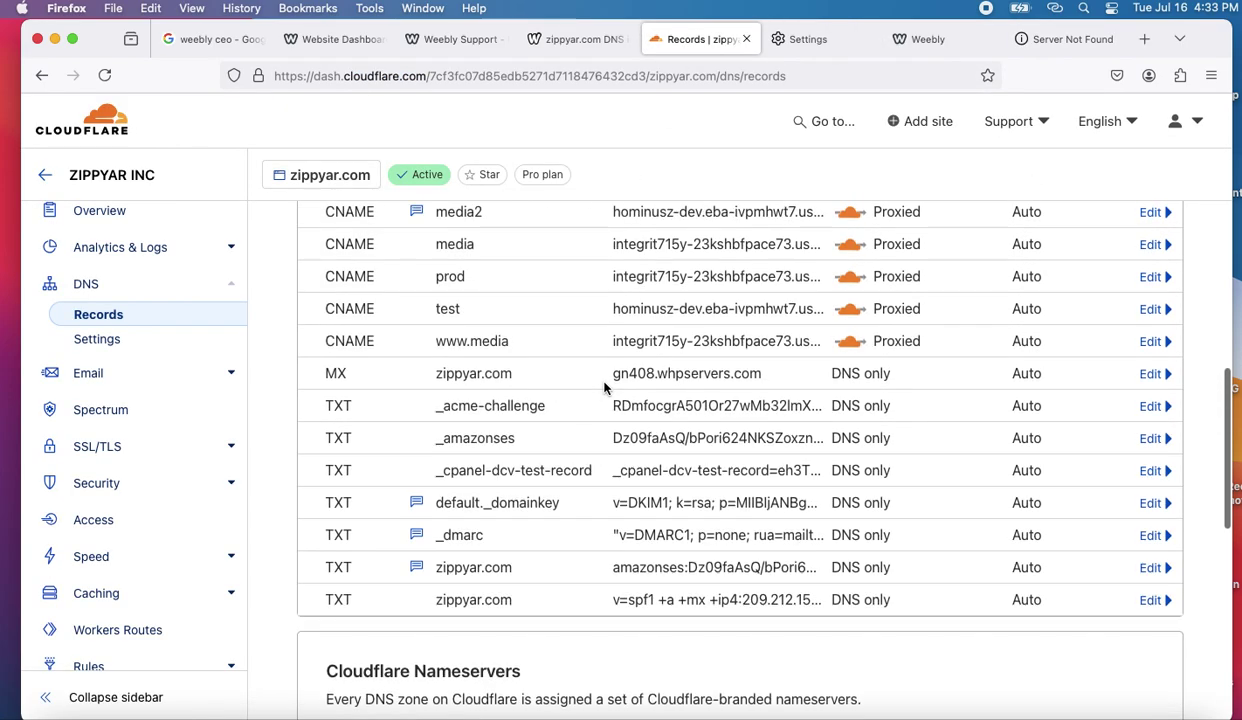
{"action": "scroll", "coordinate": [604, 388], "scroll_direction": "down", "scroll_amount": 2}
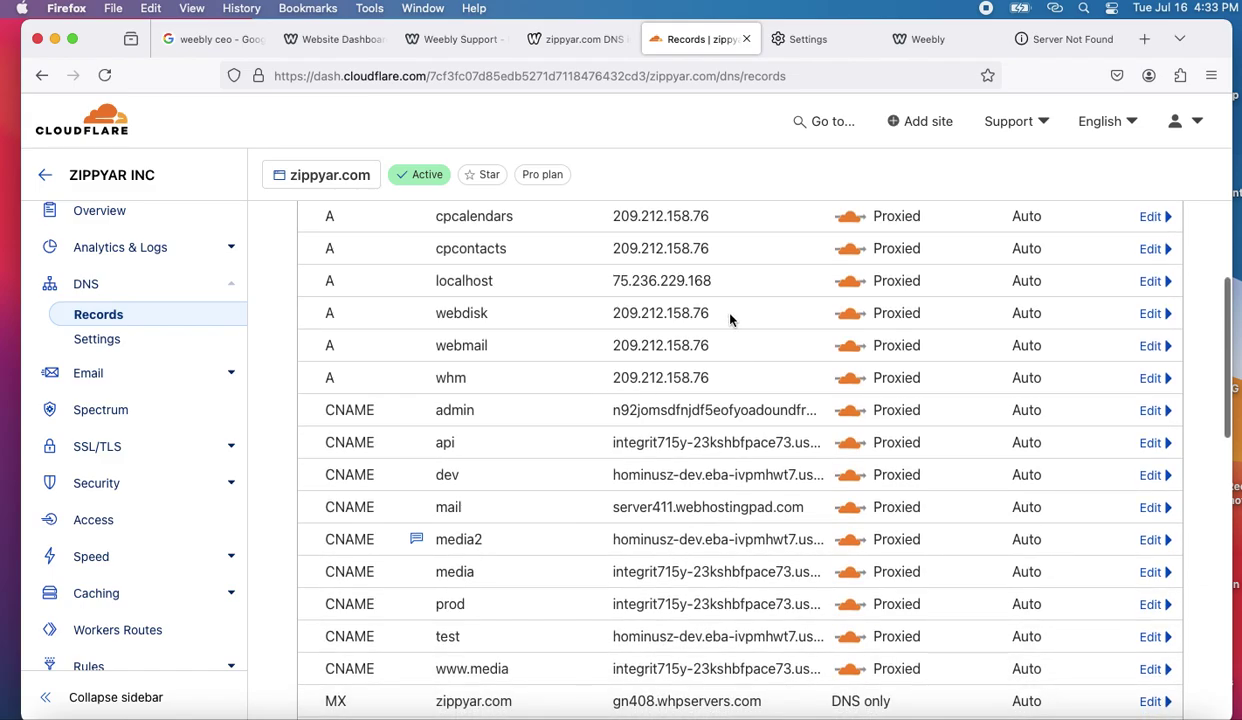
{"action": "scroll", "coordinate": [729, 318], "scroll_direction": "down", "scroll_amount": 3}
{"action": "scroll", "coordinate": [729, 315], "scroll_direction": "up", "scroll_amount": 2}
{"action": "scroll", "coordinate": [729, 332], "scroll_direction": "down", "scroll_amount": 8}
{"action": "scroll", "coordinate": [729, 330], "scroll_direction": "down", "scroll_amount": 3}
{"action": "scroll", "coordinate": [729, 330], "scroll_direction": "up", "scroll_amount": 15}
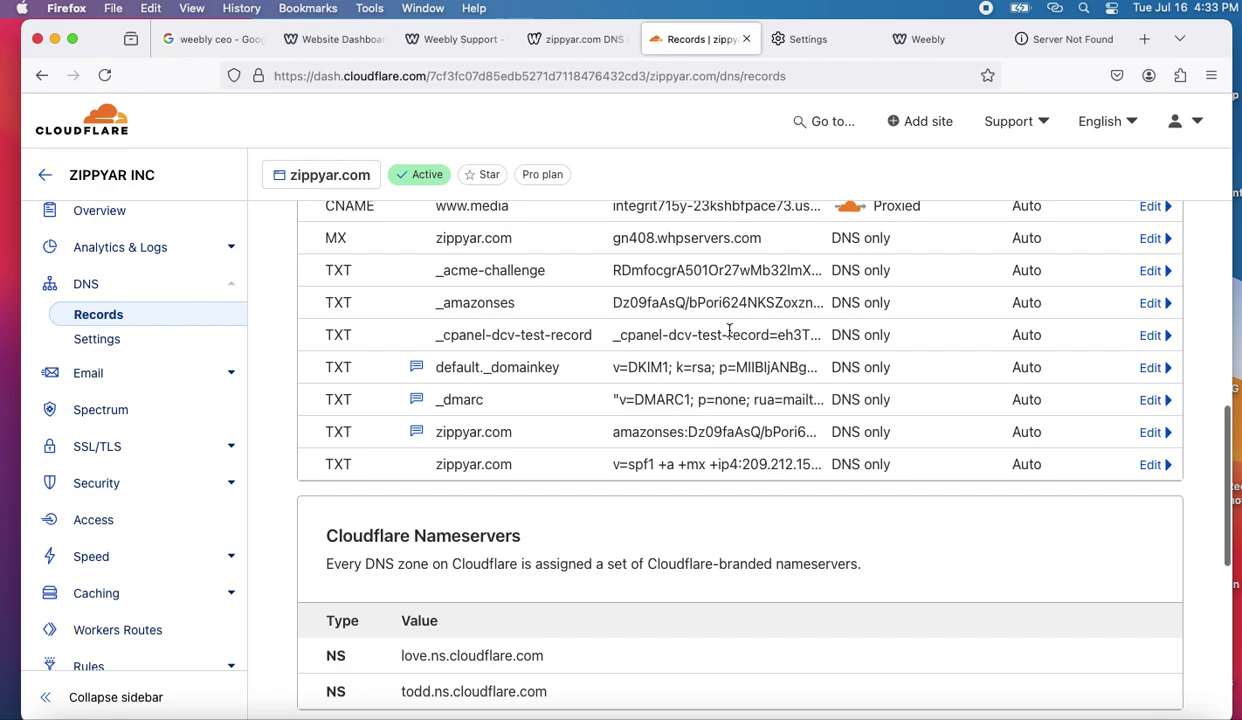
{"action": "left_click", "coordinate": [1085, 359]}
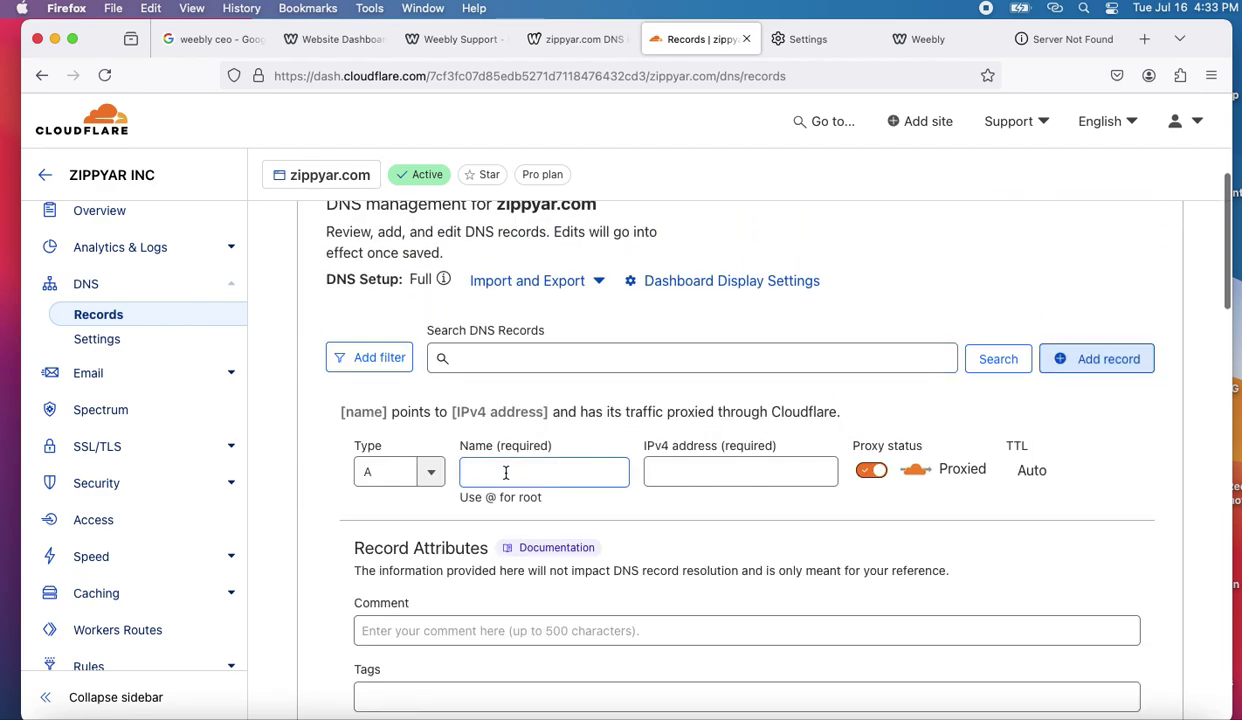
{"action": "left_click", "coordinate": [506, 473]}
{"action": "type", "text": "@"}
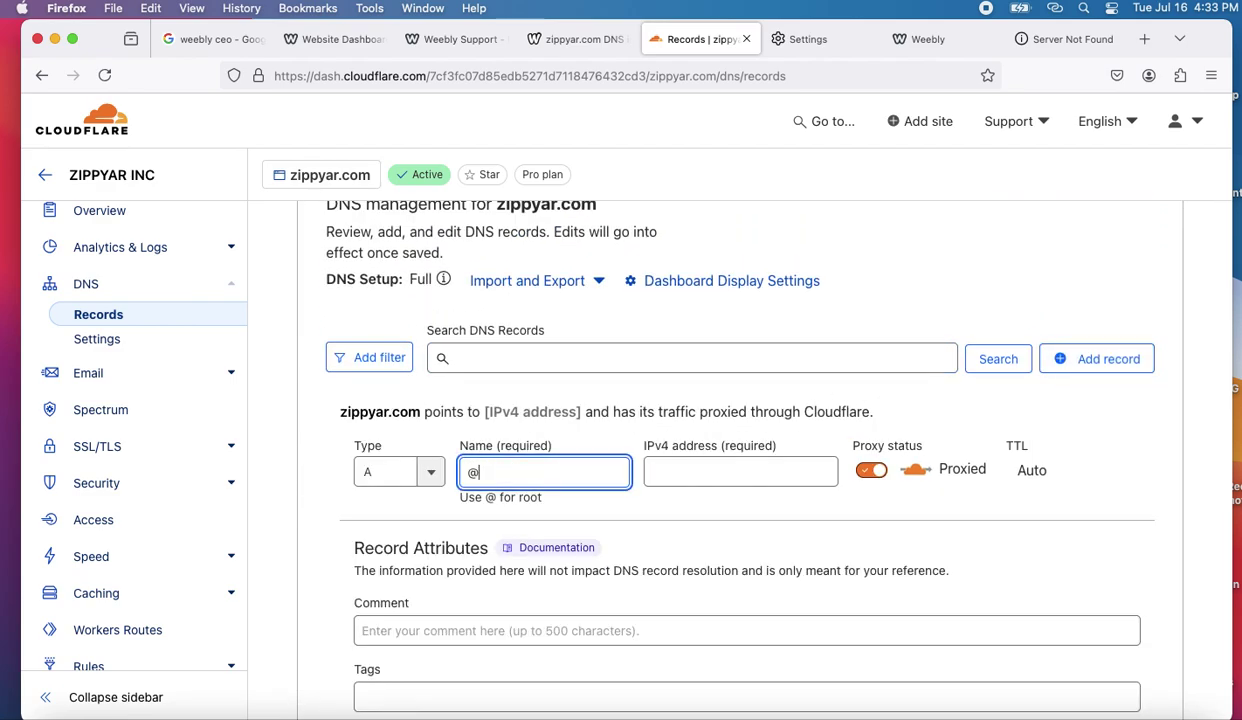
{"action": "scroll", "coordinate": [549, 430], "scroll_direction": "up", "scroll_amount": 5}
{"action": "scroll", "coordinate": [549, 430], "scroll_direction": "down", "scroll_amount": 10}
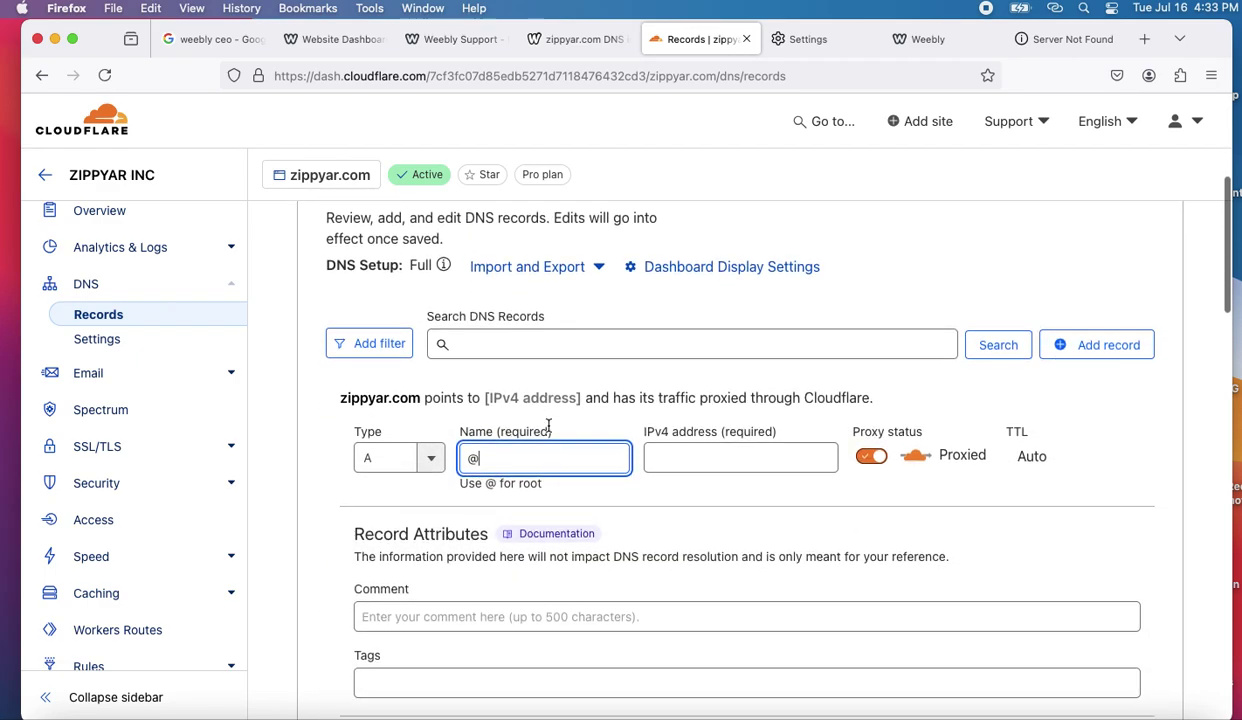
{"action": "scroll", "coordinate": [625, 537], "scroll_direction": "down", "scroll_amount": 5}
{"action": "scroll", "coordinate": [614, 484], "scroll_direction": "up", "scroll_amount": 3}
{"action": "scroll", "coordinate": [634, 502], "scroll_direction": "up", "scroll_amount": 1}
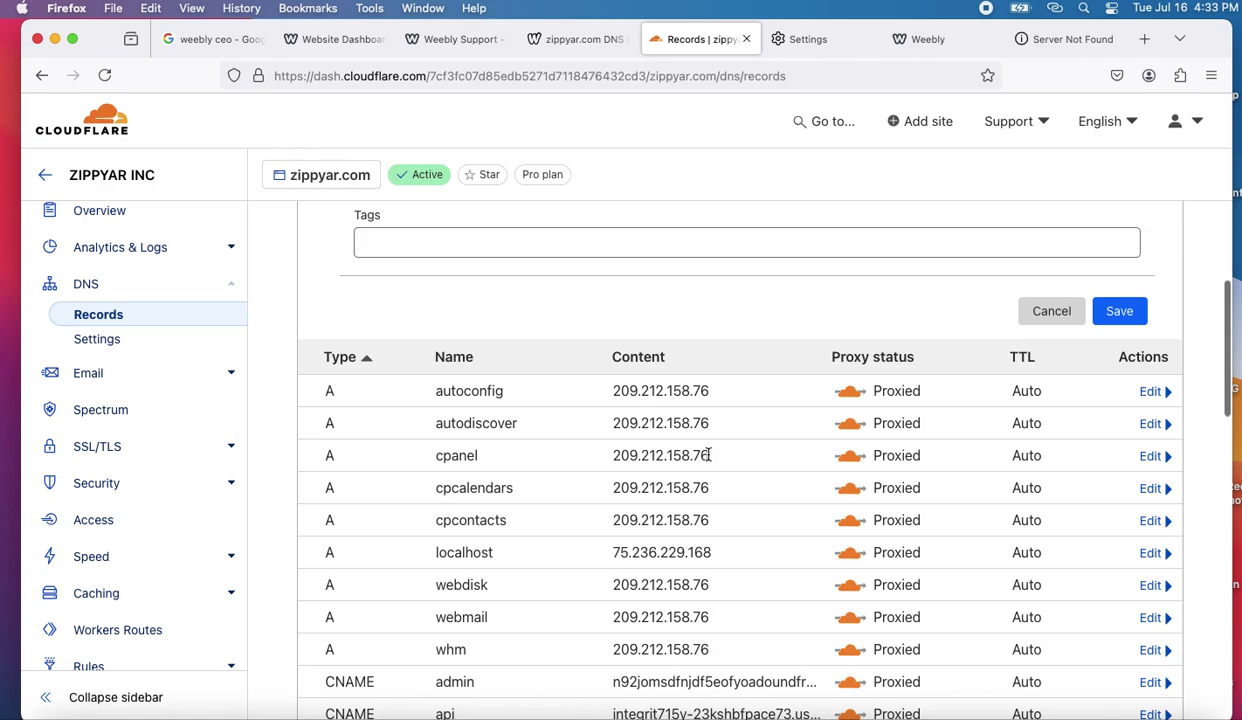
{"action": "left_click_drag", "start_coordinate": [710, 455], "coordinate": [625, 455]}
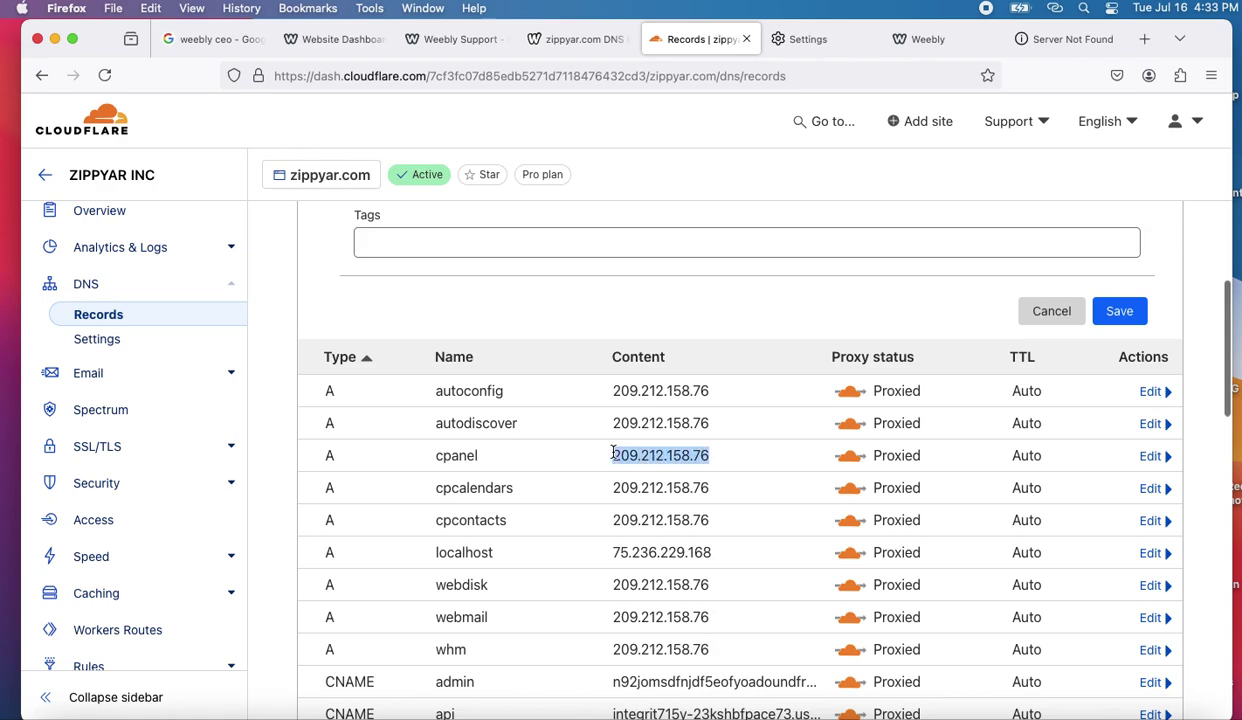
{"action": "scroll", "coordinate": [640, 400], "scroll_direction": "up", "scroll_amount": 5}
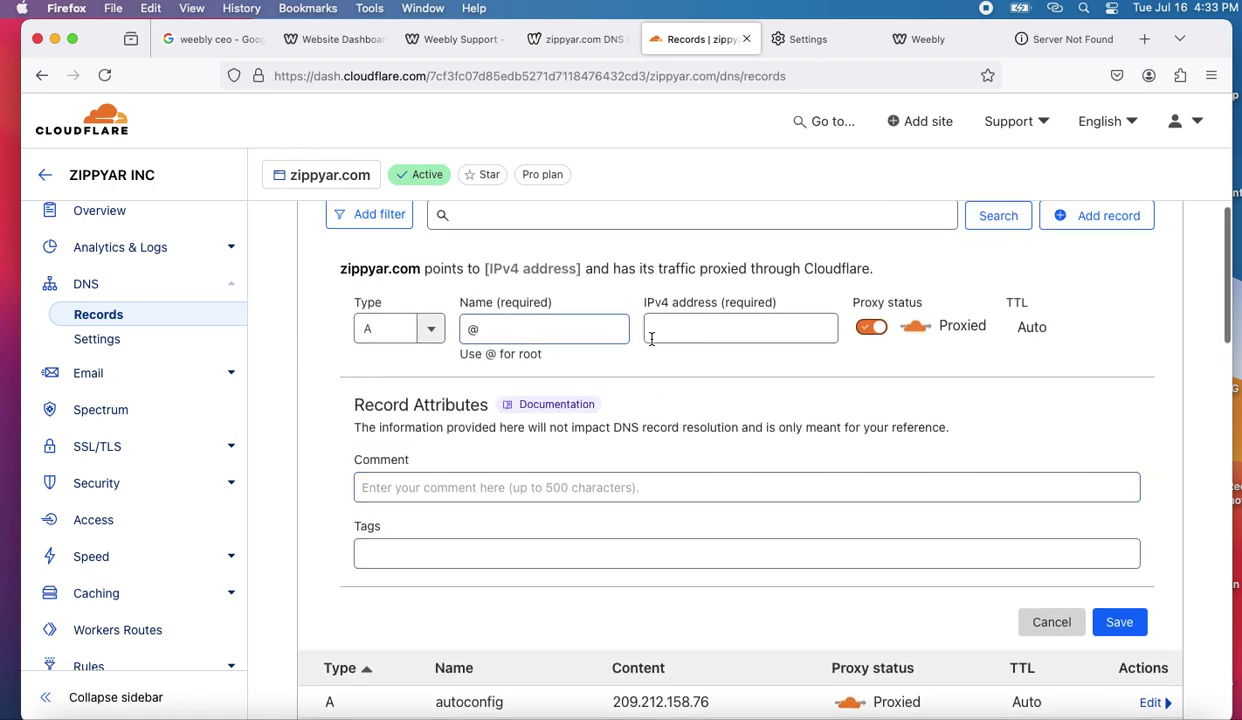
{"action": "left_click", "coordinate": [665, 333]}
{"action": "type", "text": "209.212.158.76"}
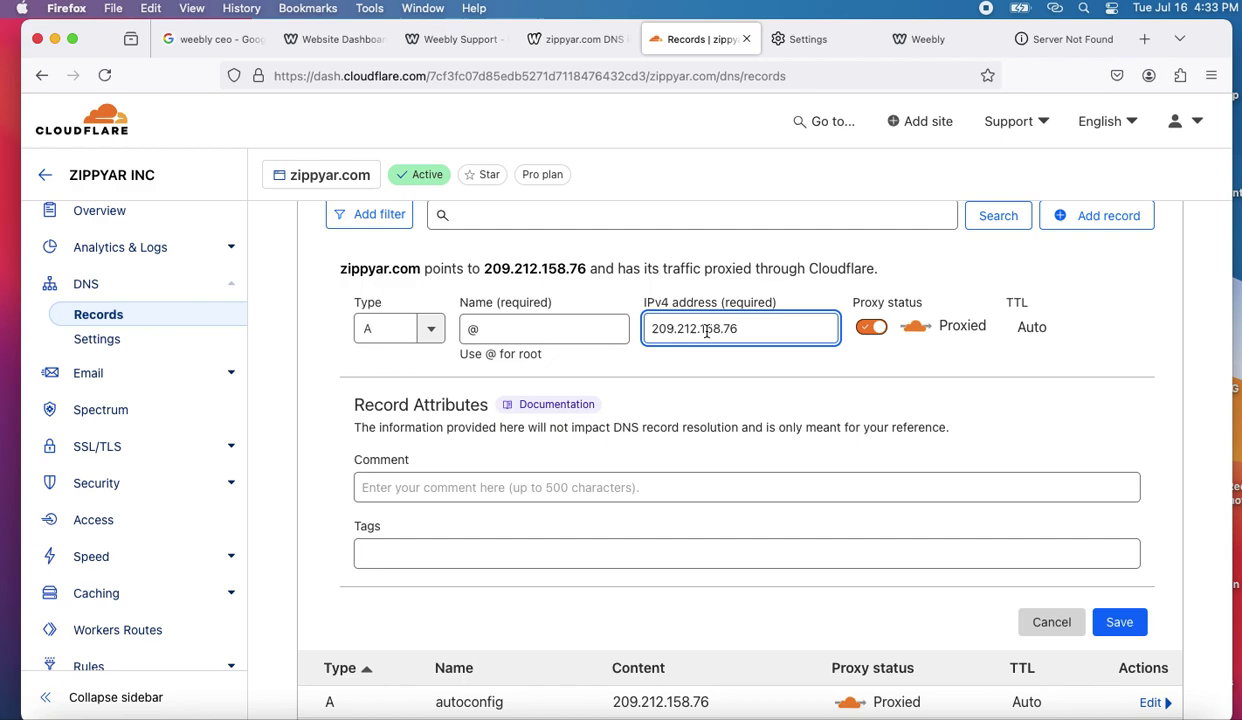
{"action": "left_click", "coordinate": [1130, 624]}
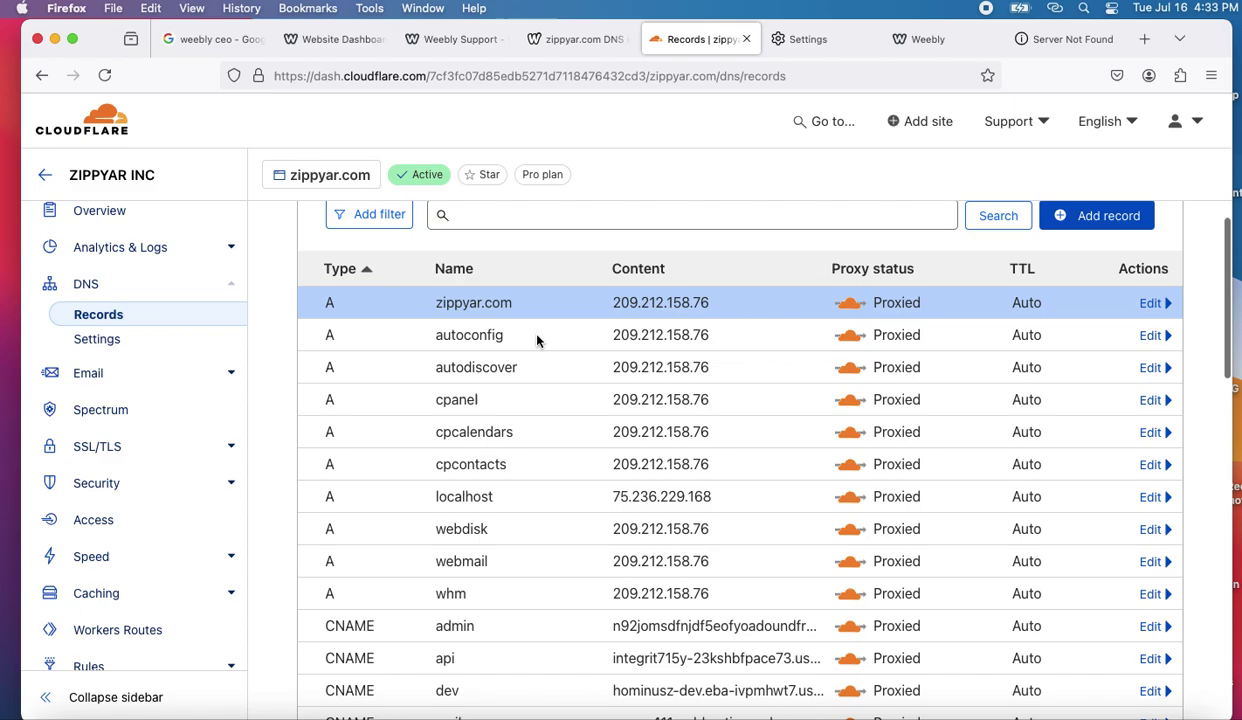
{"action": "scroll", "coordinate": [549, 412], "scroll_direction": "down", "scroll_amount": 5}
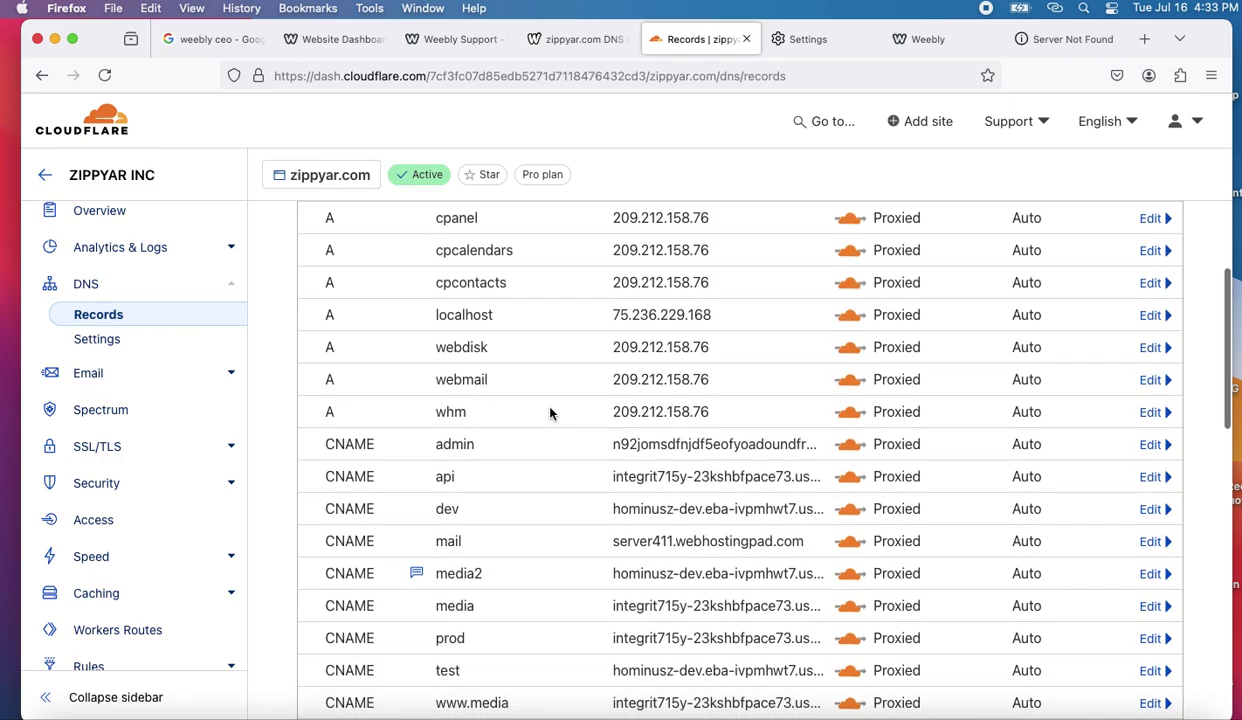
{"action": "scroll", "coordinate": [549, 412], "scroll_direction": "up", "scroll_amount": 5}
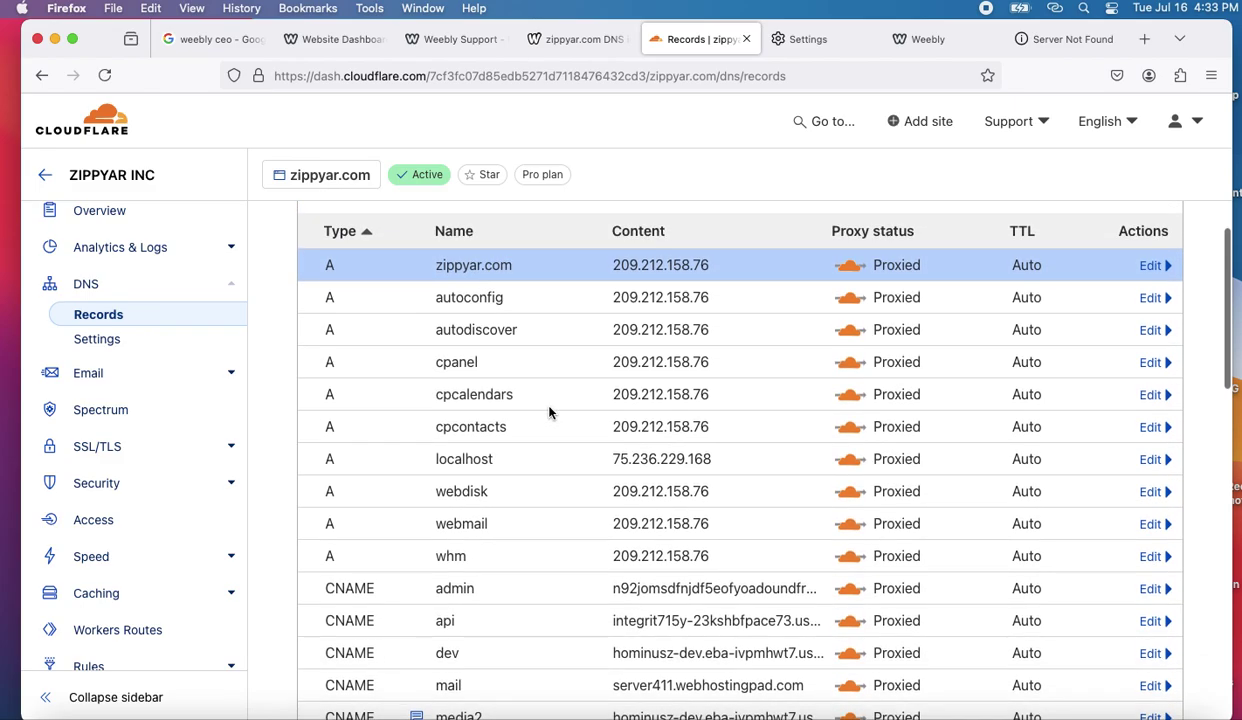
{"action": "scroll", "coordinate": [549, 412], "scroll_direction": "down", "scroll_amount": 5}
{"action": "scroll", "coordinate": [548, 410], "scroll_direction": "down", "scroll_amount": 1}
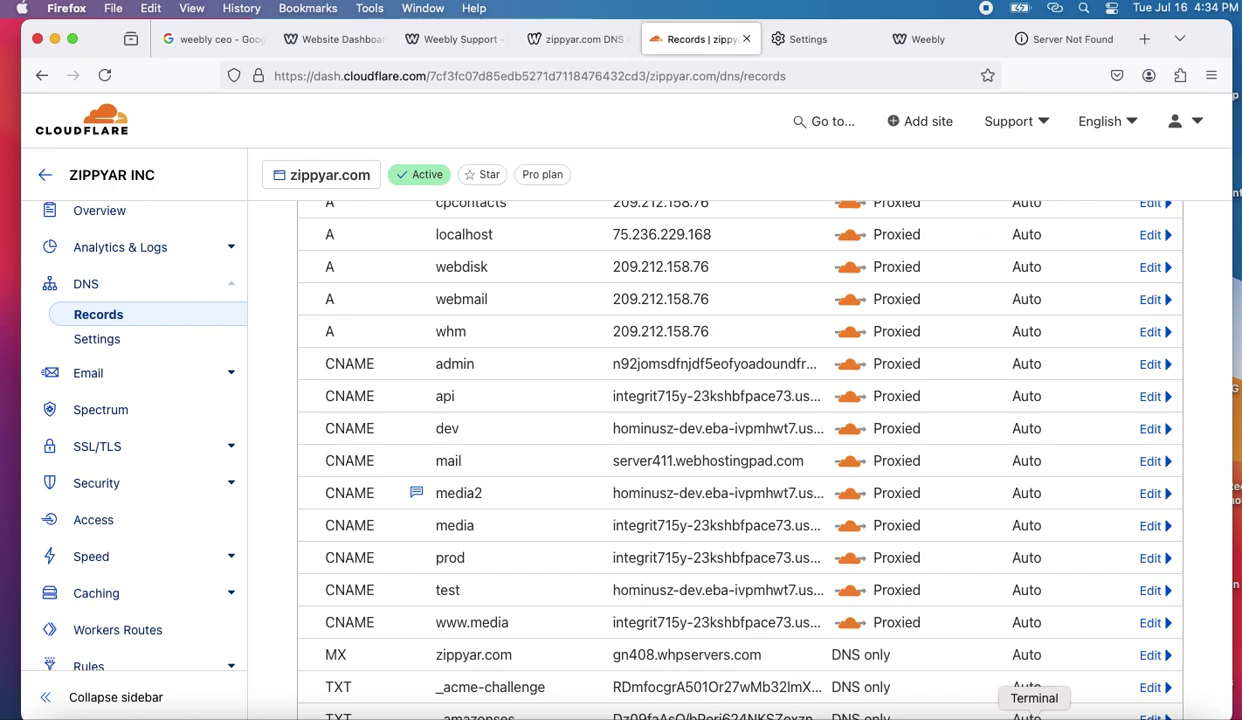
{"action": "scroll", "coordinate": [837, 611], "scroll_direction": "up", "scroll_amount": 10}
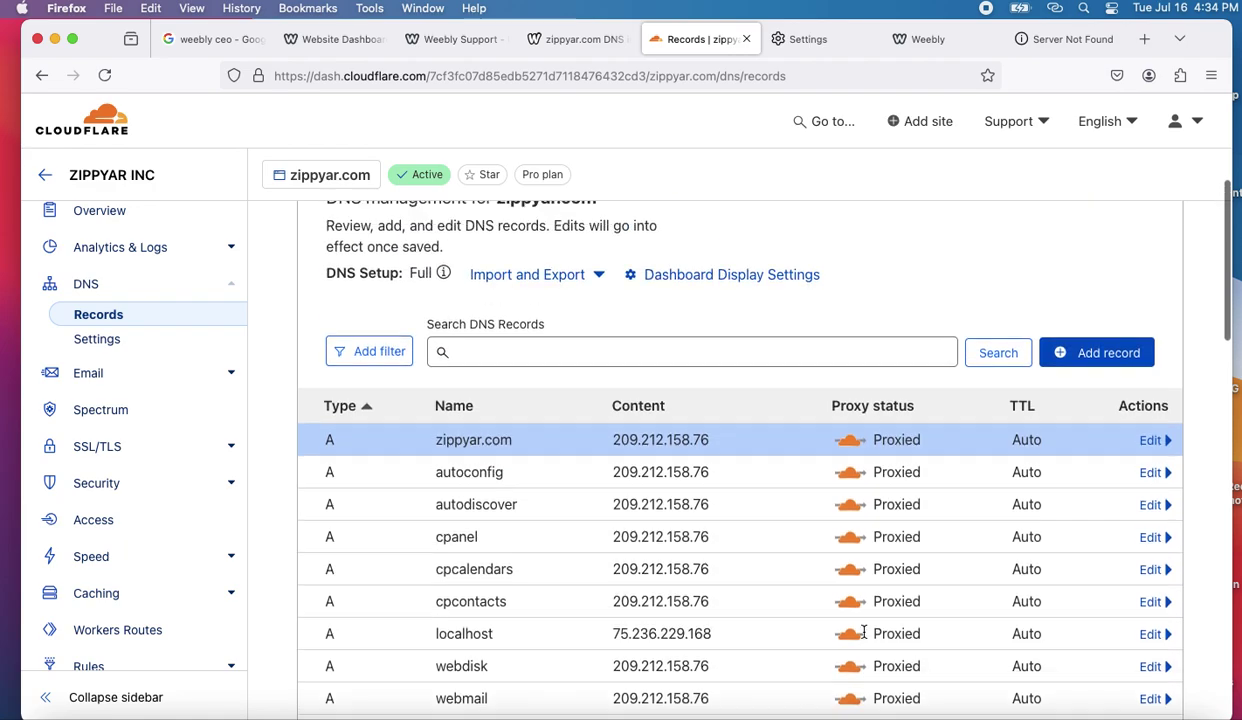
- Add and save a proxied CNAME record named www with target @ in Cloudflare
{"action": "left_click", "coordinate": [1118, 397]}
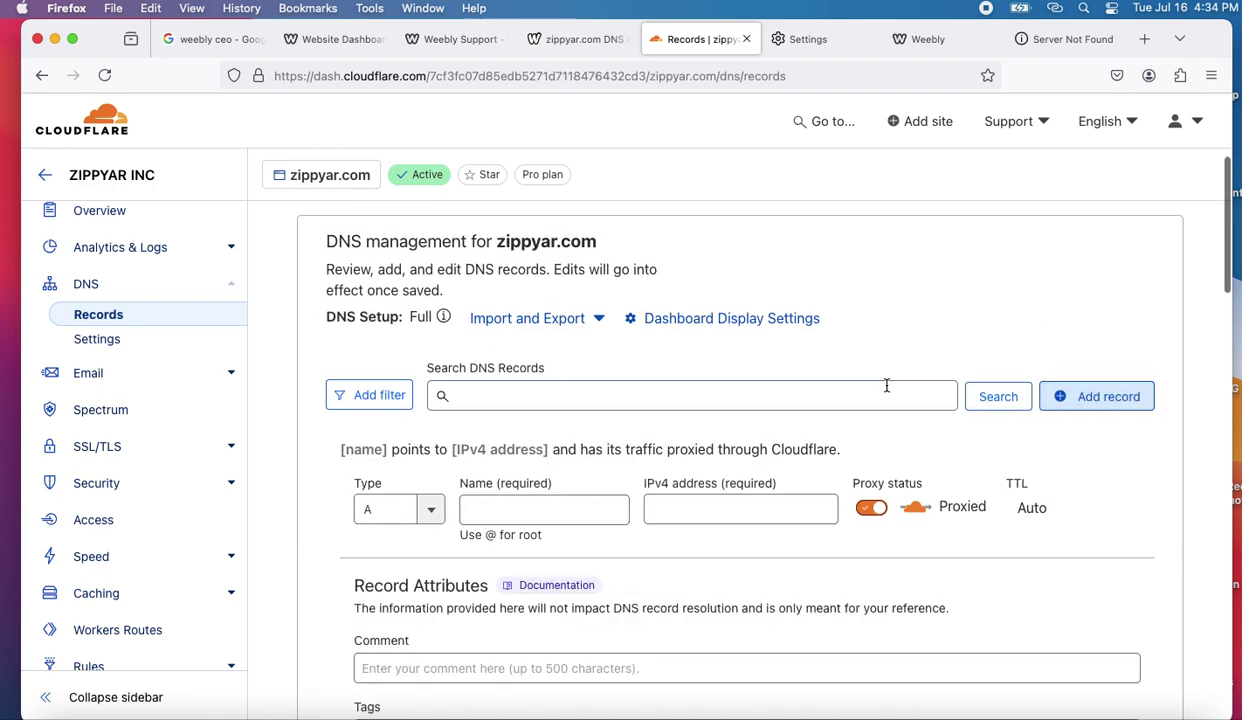
{"action": "left_click", "coordinate": [431, 509]}
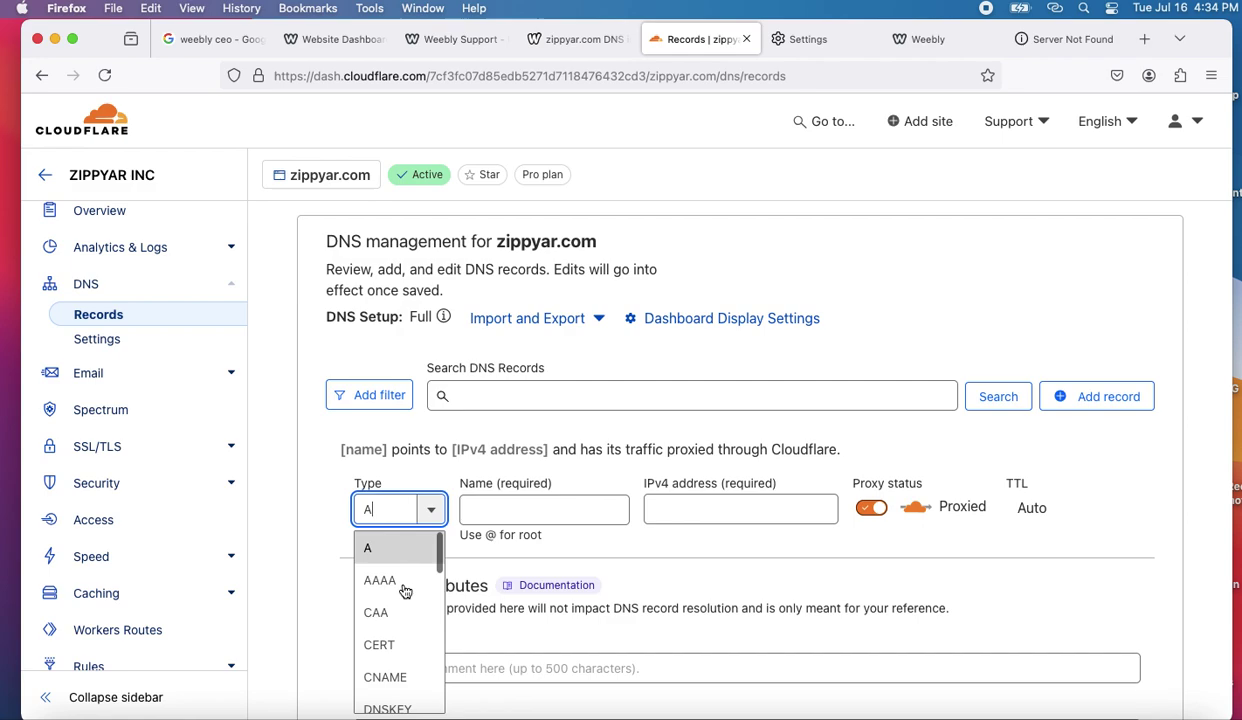
{"action": "left_click", "coordinate": [395, 675]}
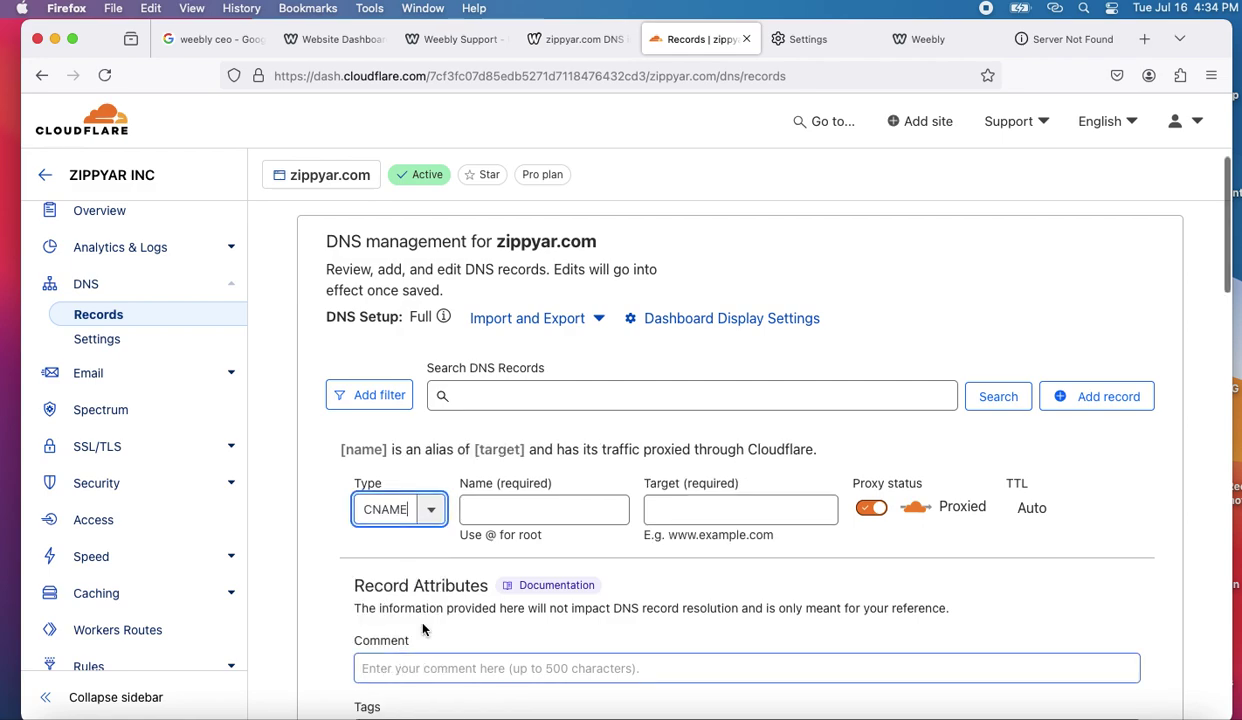
{"action": "left_click", "coordinate": [487, 510]}
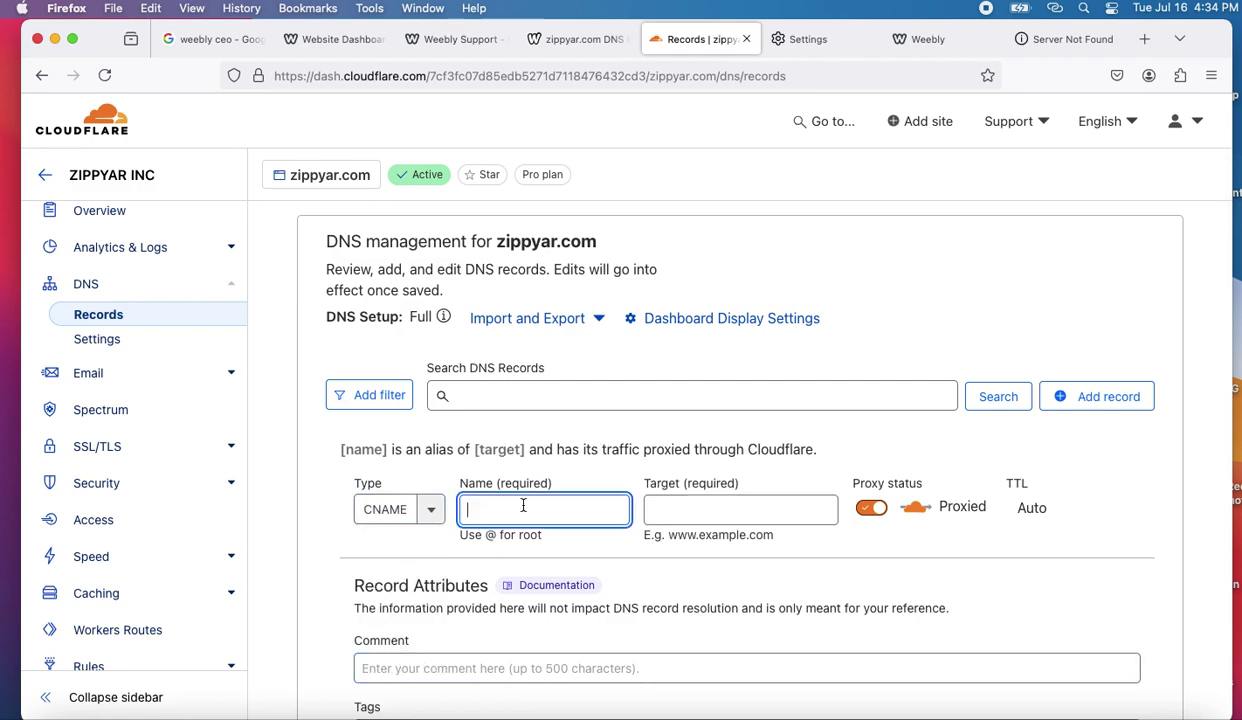
{"action": "type", "text": "www"}
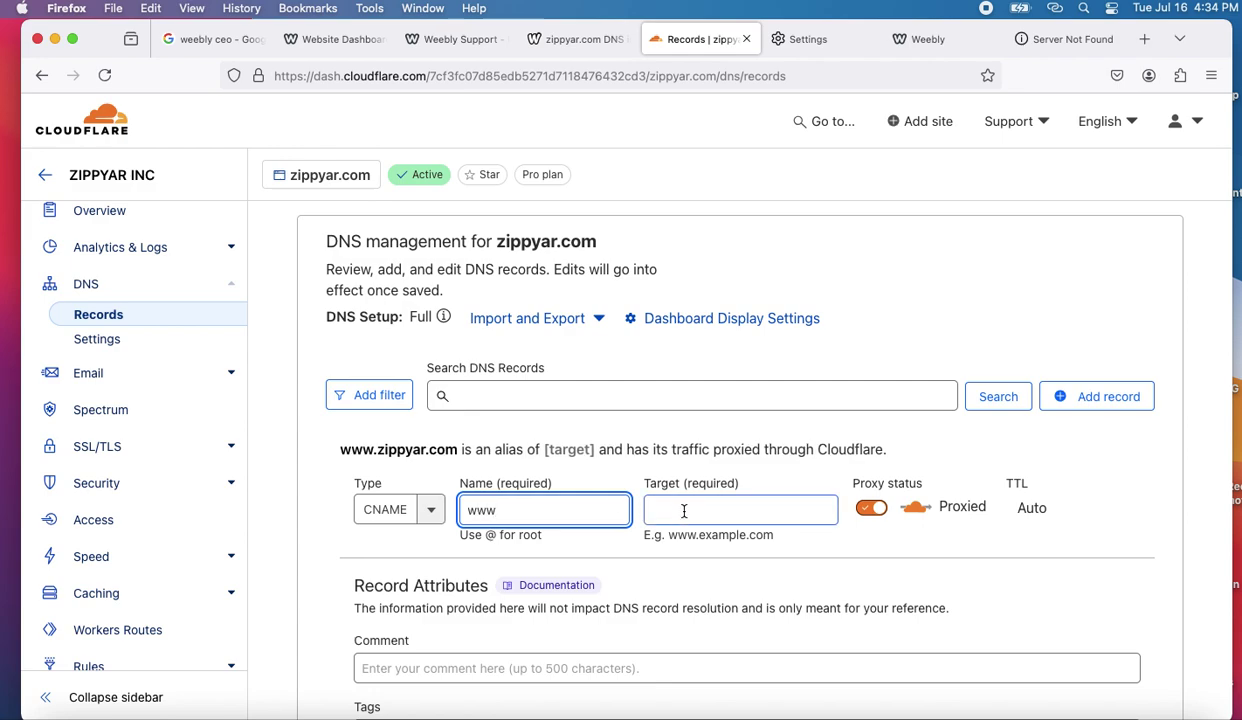
{"action": "left_click", "coordinate": [696, 516]}
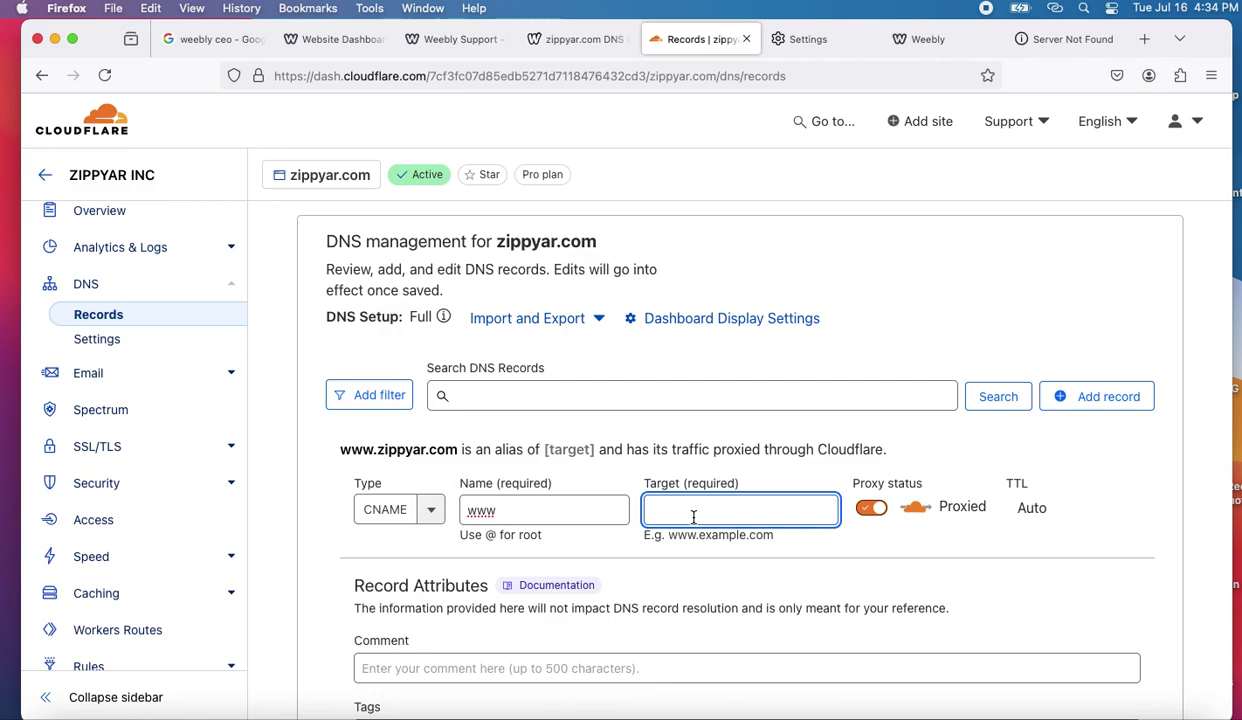
{"action": "type", "text": "@"}
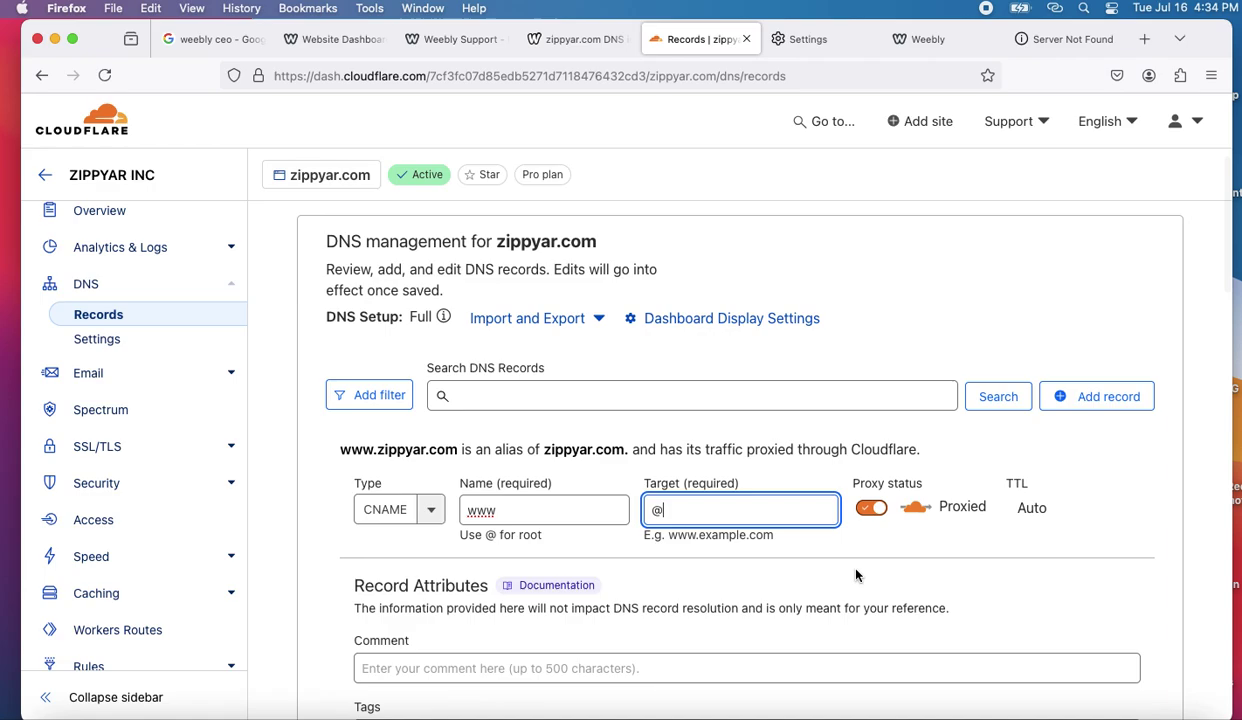
{"action": "scroll", "coordinate": [856, 560], "scroll_direction": "down", "scroll_amount": 5}
{"action": "left_click", "coordinate": [1130, 587]}
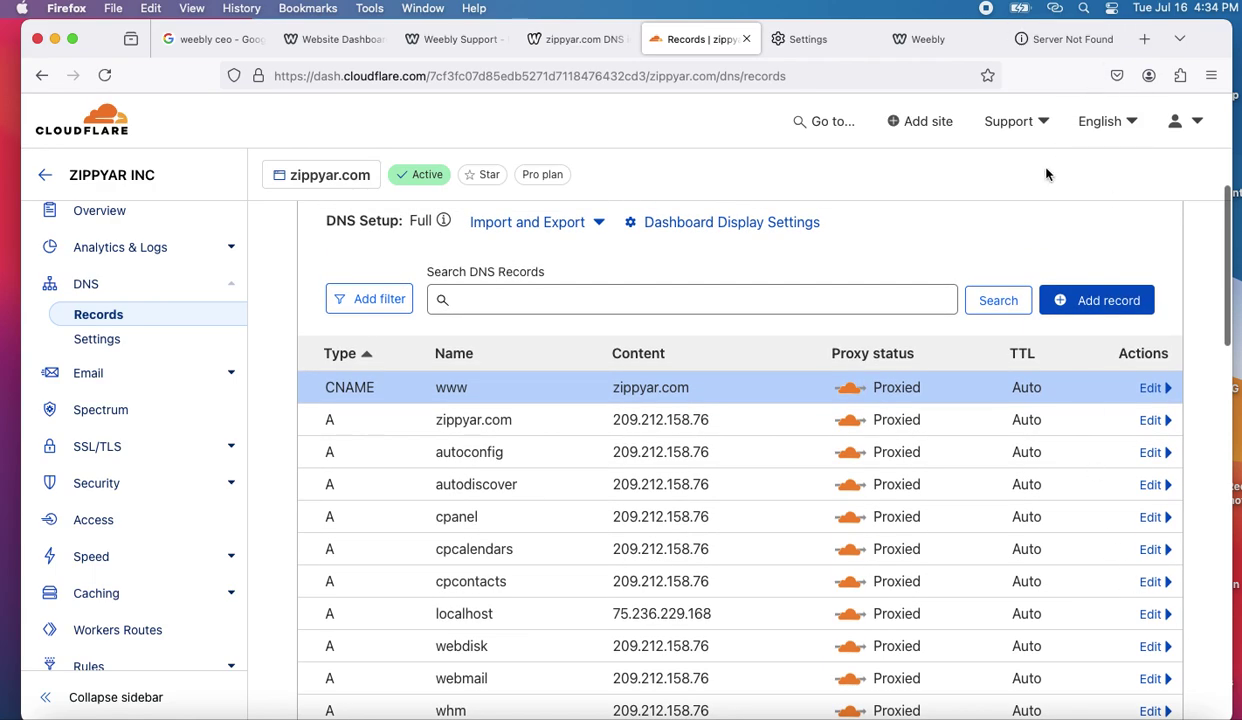
{"action": "scroll", "coordinate": [1046, 174], "scroll_direction": "up", "scroll_amount": 3}
{"action": "scroll", "coordinate": [1046, 174], "scroll_direction": "up", "scroll_amount": 3}
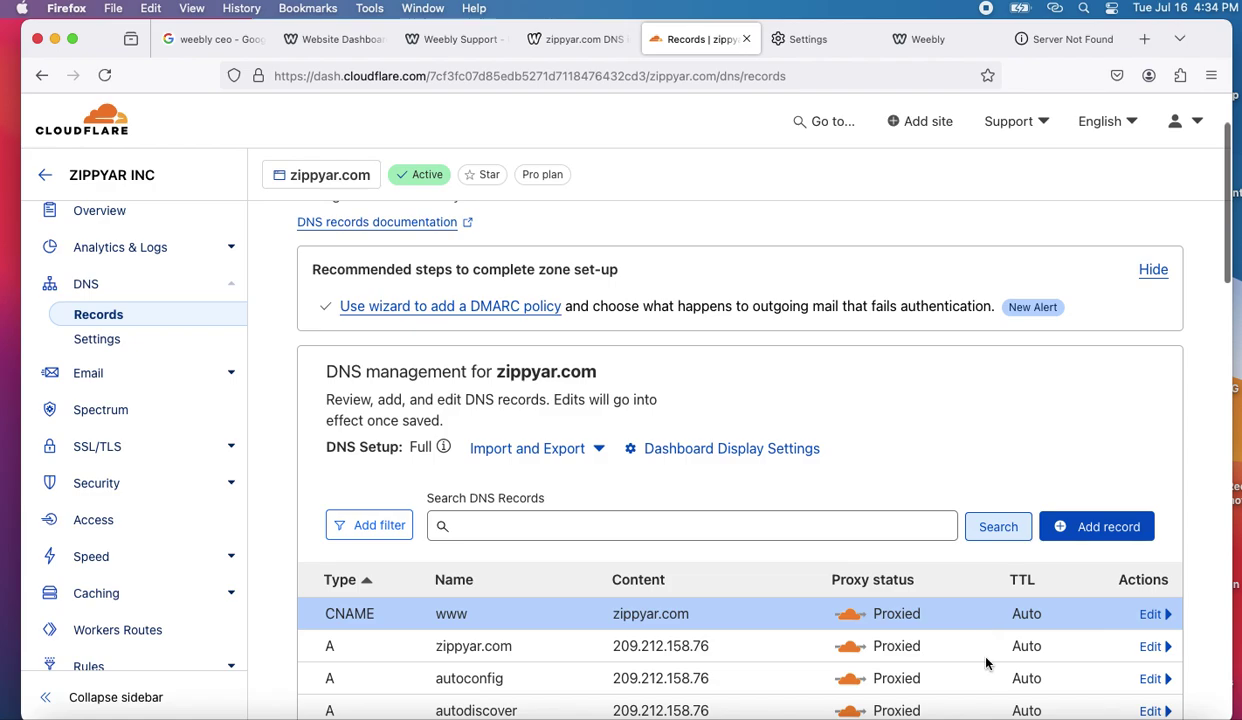
{"action": "left_click", "coordinate": [1034, 714]}
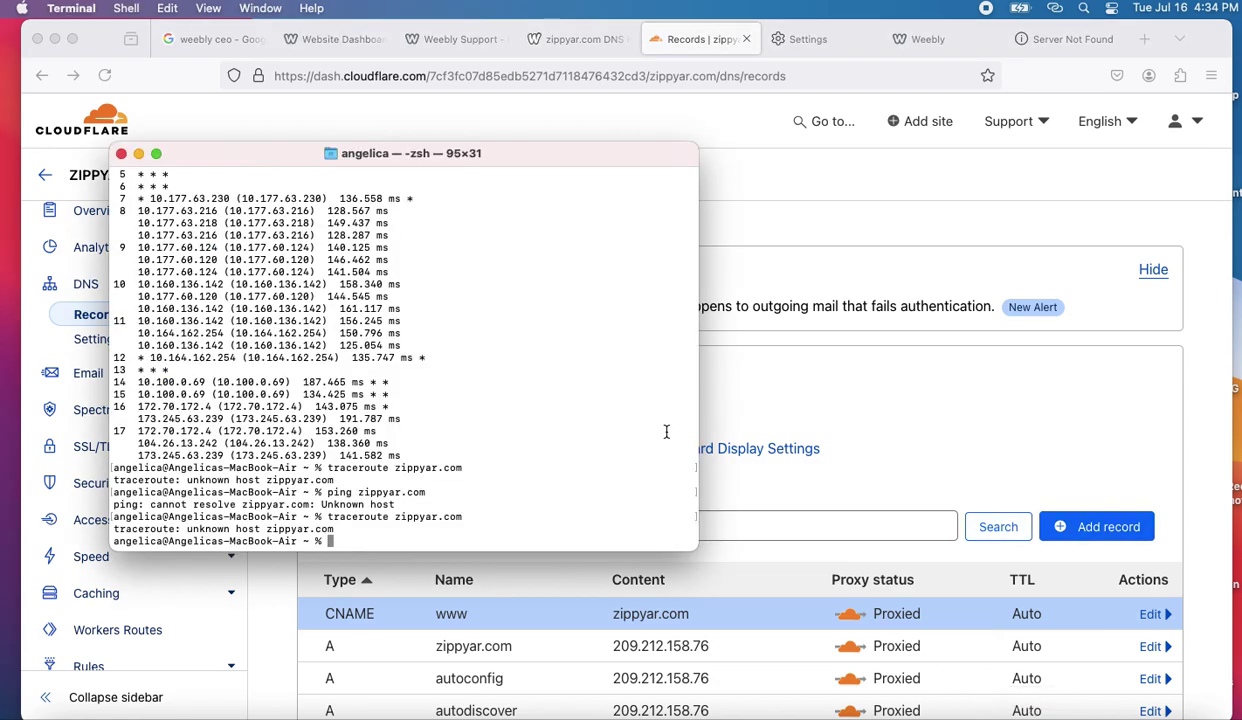
- Rerun 'traceroute zippyar.com' twice from history; it still reports unknown host
{"action": "key", "text": "Up"}
{"action": "key", "text": "Return"}
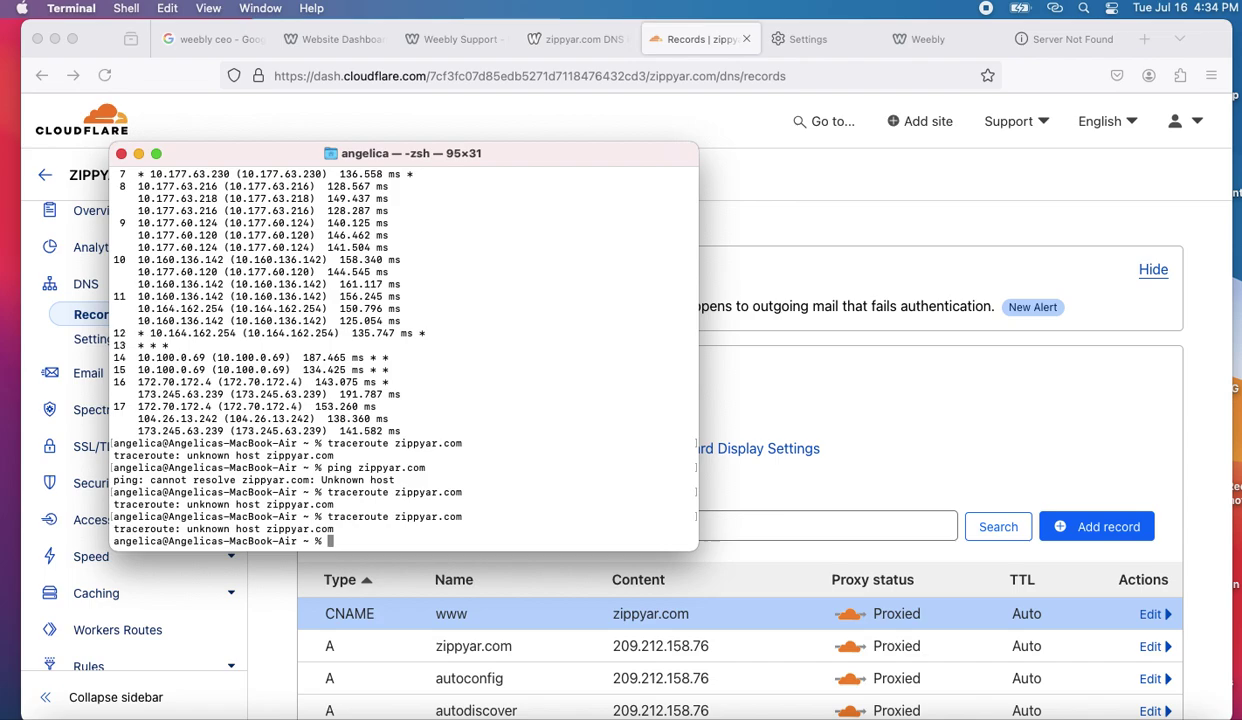
{"action": "key", "text": "Up"}
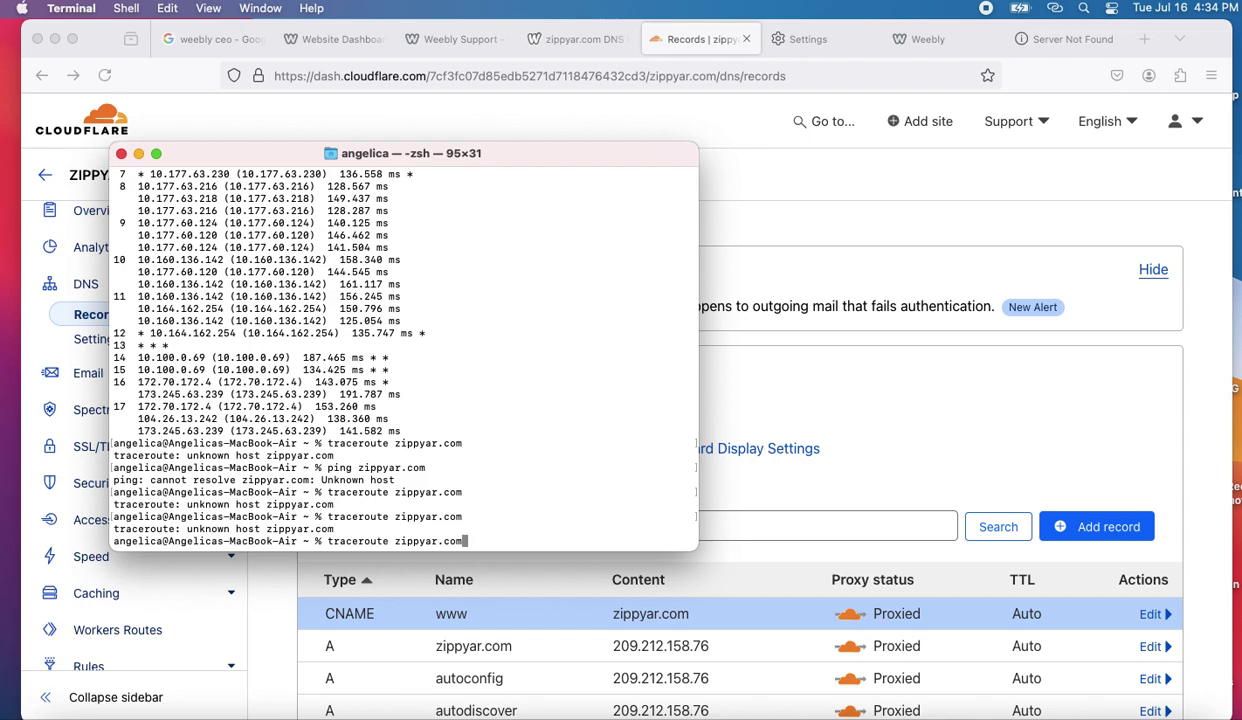
{"action": "key", "text": "Return"}
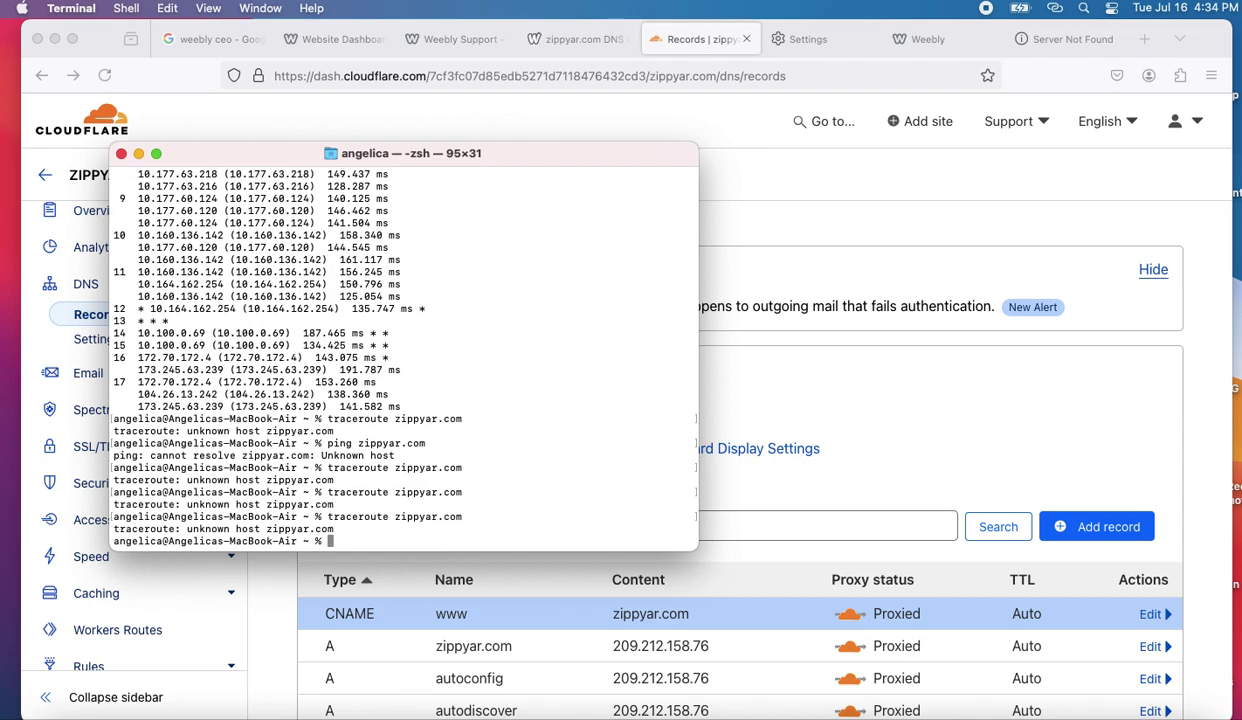
{"action": "scroll", "coordinate": [669, 438], "scroll_direction": "down", "scroll_amount": 1}
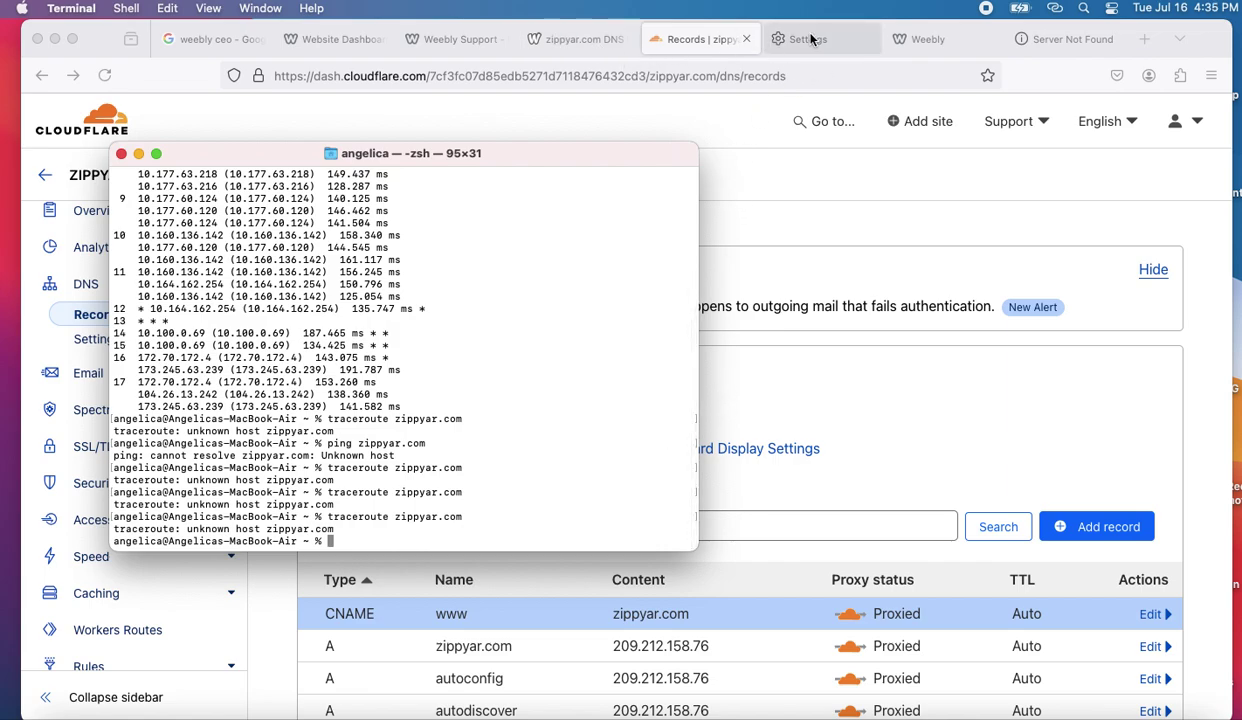
{"action": "left_click", "coordinate": [1063, 38]}
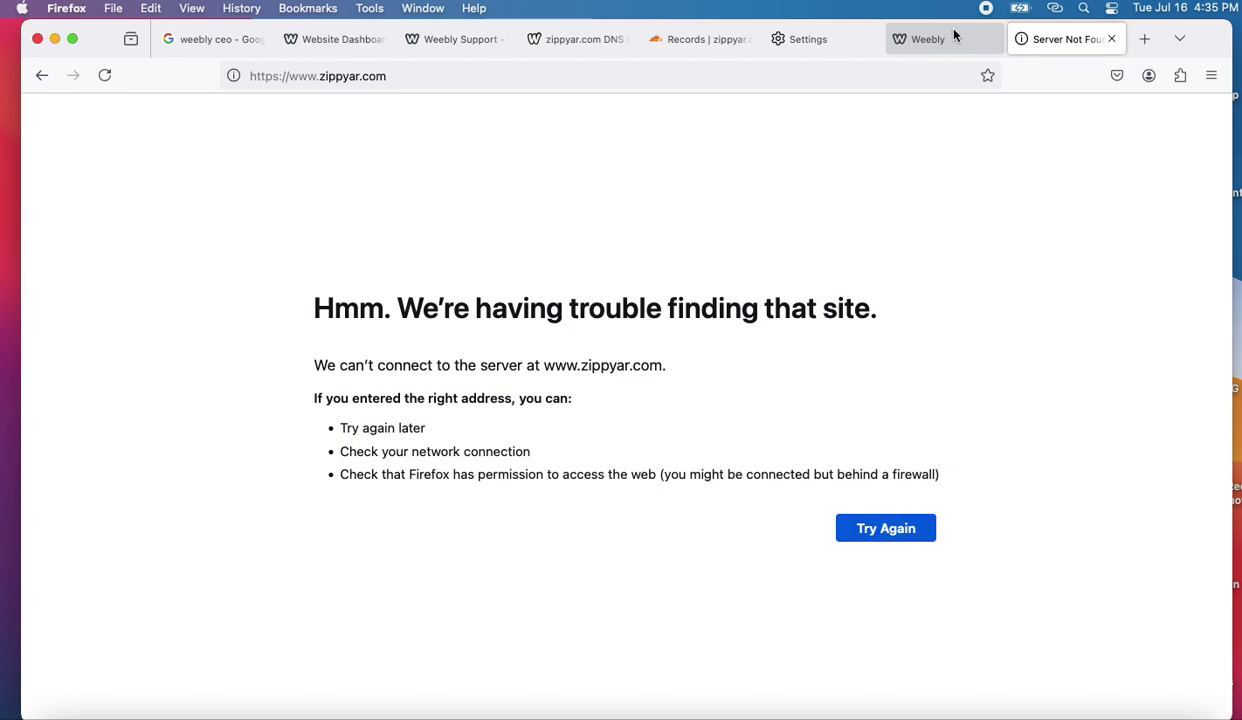
- View Weebly's general site settings, then move the who.is DNS tab beside Weebly's tab
{"action": "left_click", "coordinate": [904, 45]}
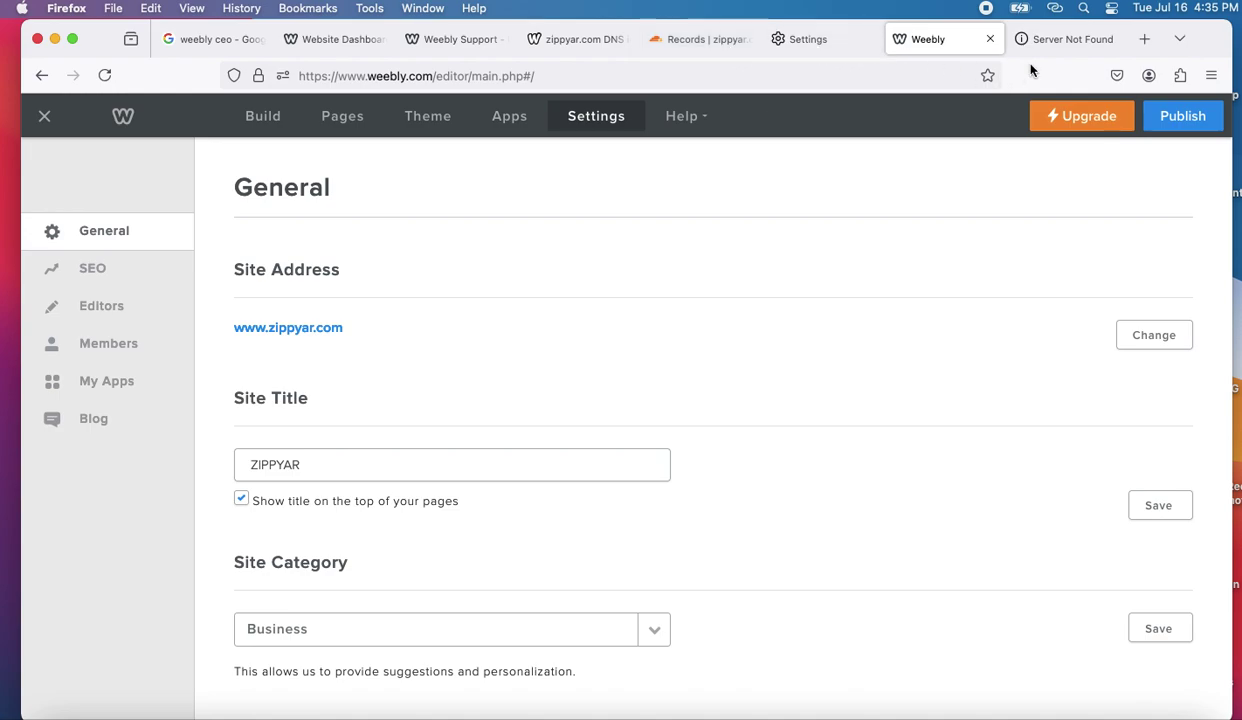
{"action": "left_click_drag", "start_coordinate": [572, 39], "coordinate": [773, 55]}
{"action": "left_click_drag", "start_coordinate": [1035, 35], "coordinate": [942, 39]}
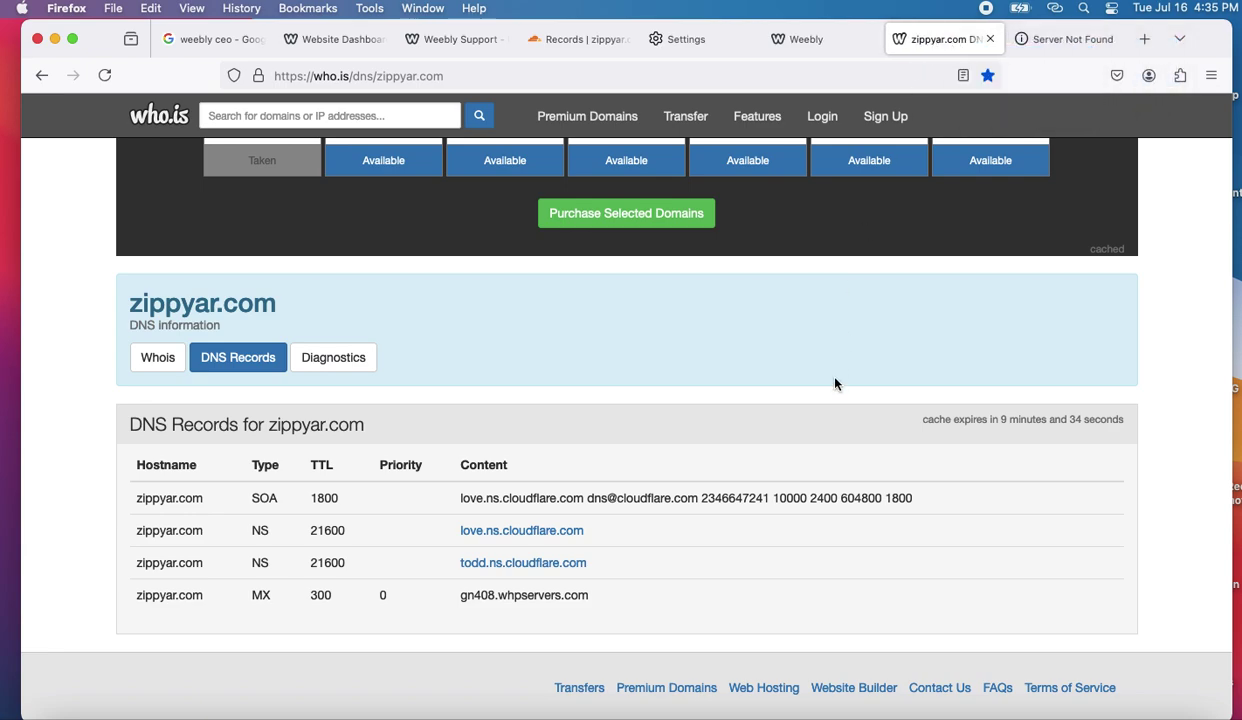
- Reload who.is/dns/zippyar.com and check its DNS Records table
{"action": "scroll", "coordinate": [563, 454], "scroll_direction": "up", "scroll_amount": 2}
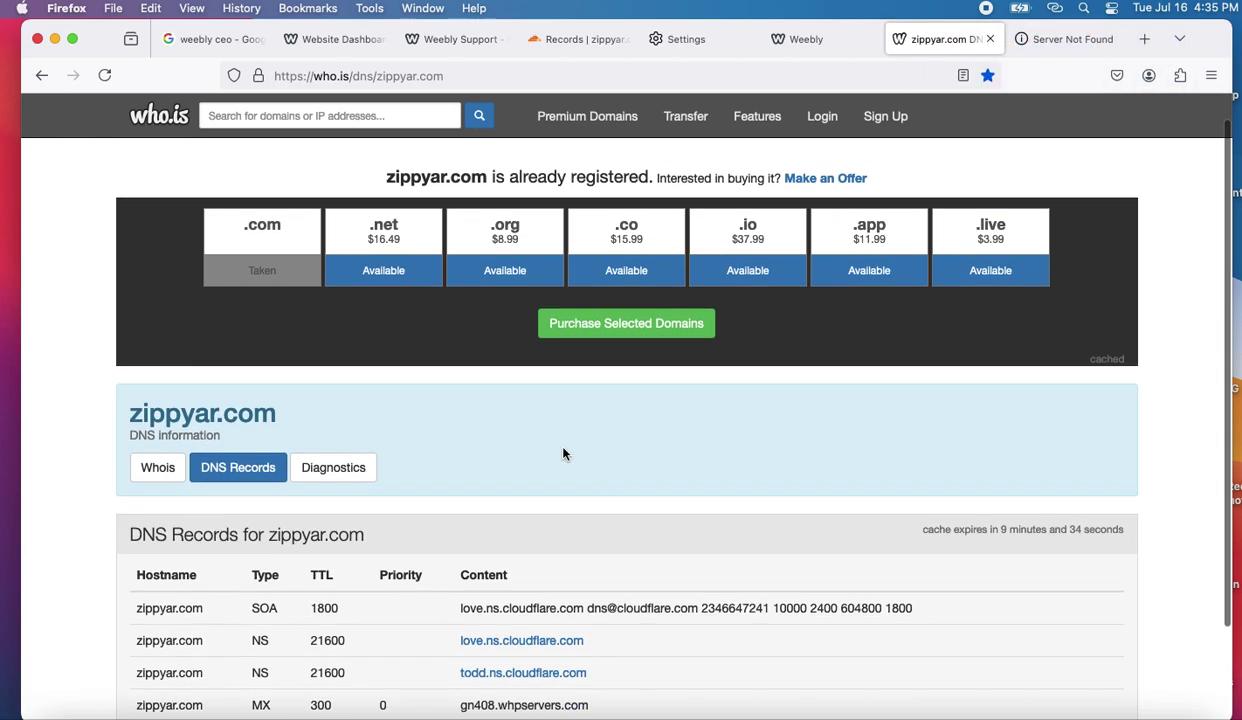
{"action": "scroll", "coordinate": [443, 472], "scroll_direction": "down", "scroll_amount": 2}
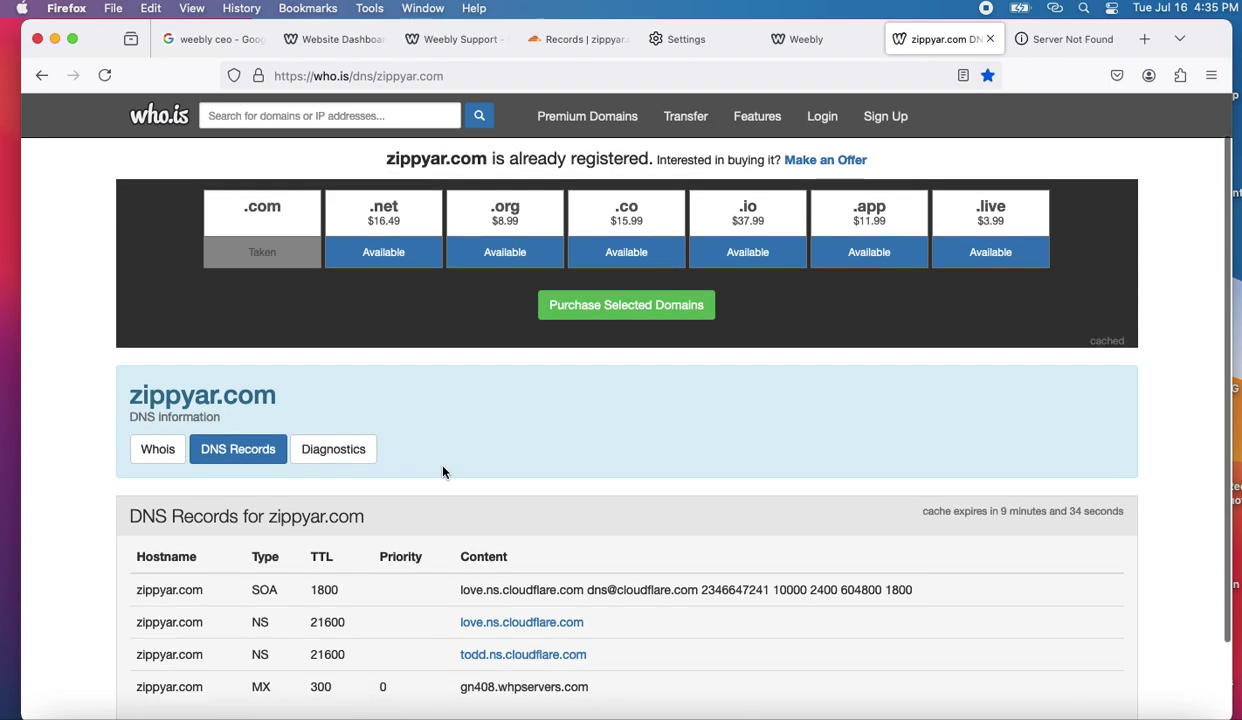
{"action": "scroll", "coordinate": [443, 472], "scroll_direction": "up", "scroll_amount": 2}
{"action": "left_click", "coordinate": [463, 75]}
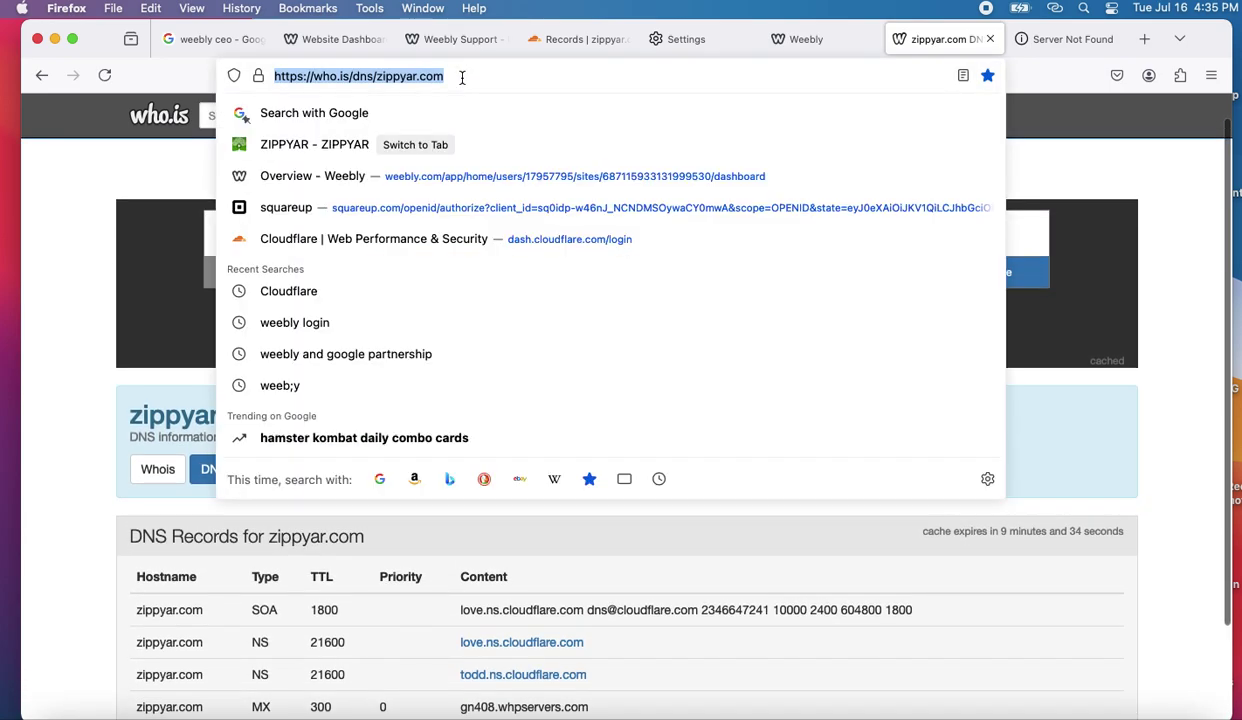
{"action": "key", "text": "Escape"}
{"action": "key", "text": "Return"}
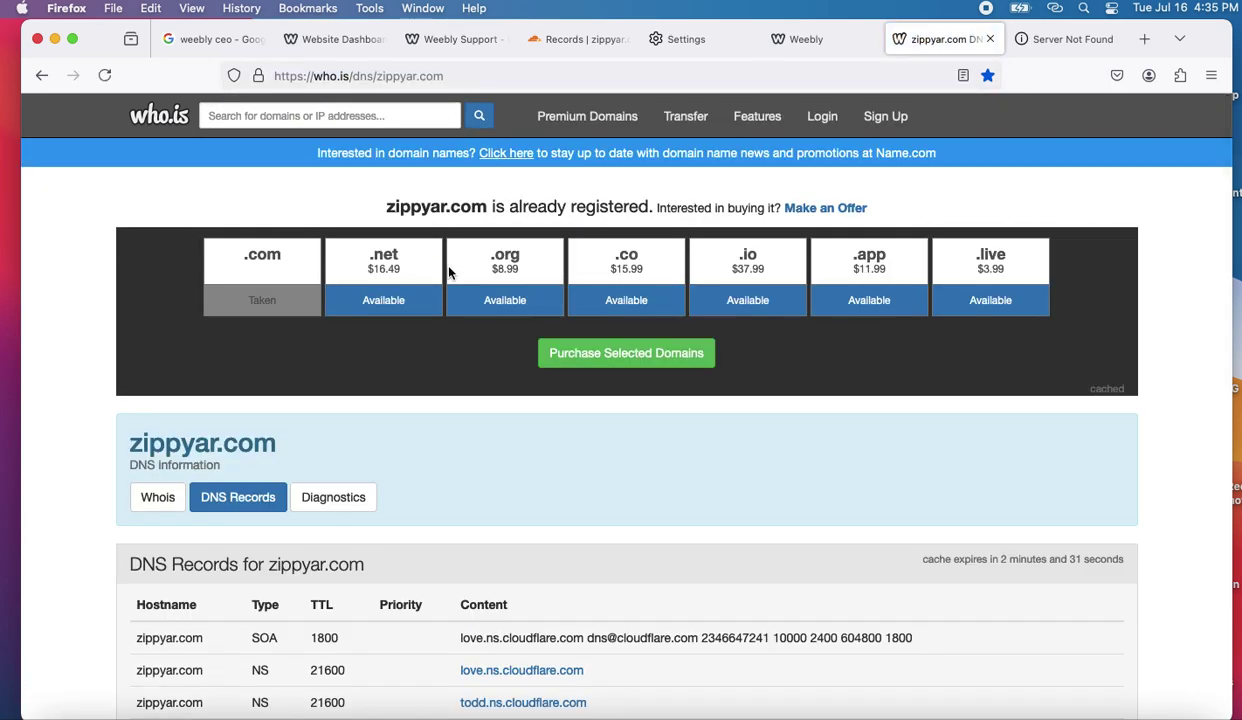
{"action": "scroll", "coordinate": [467, 467], "scroll_direction": "down", "scroll_amount": 3}
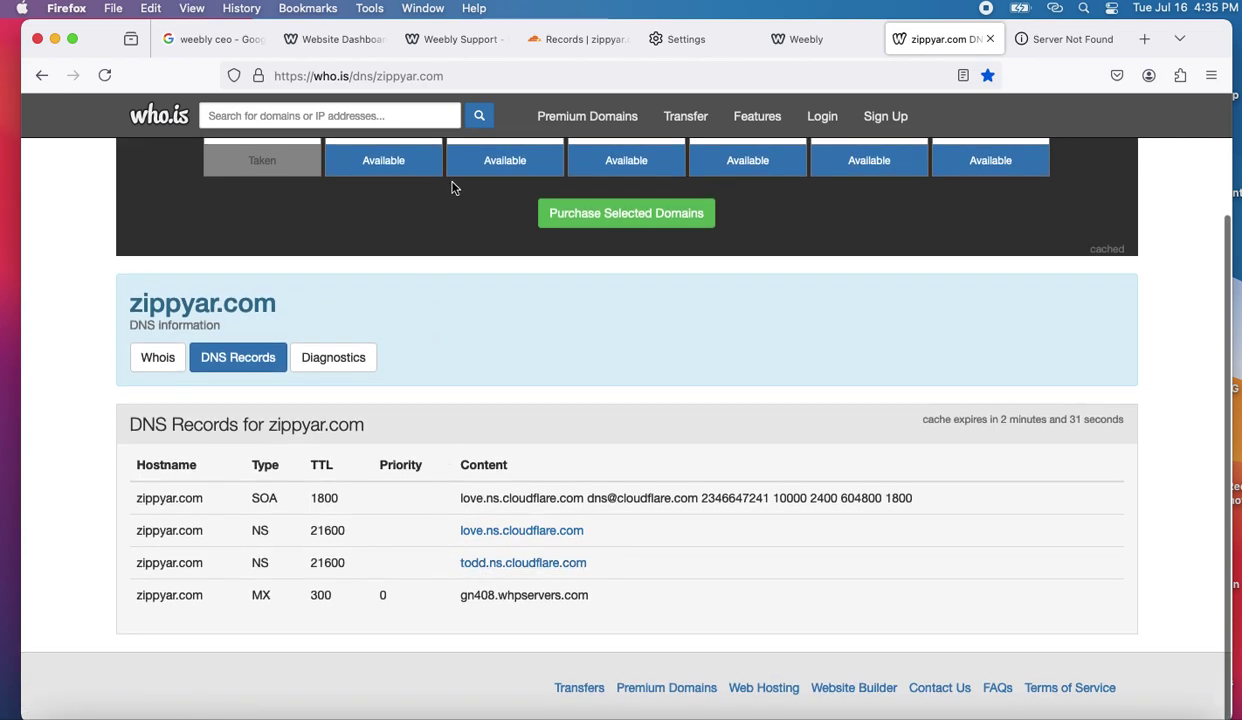
{"action": "left_click", "coordinate": [478, 75]}
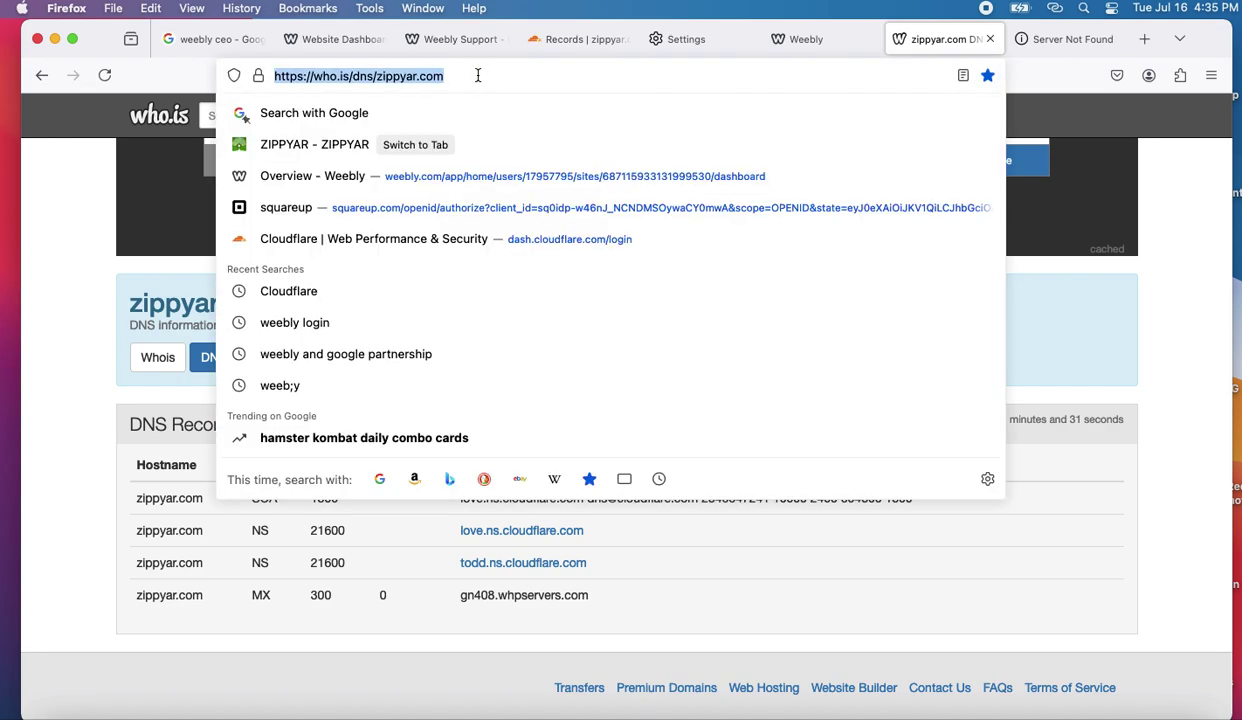
{"action": "left_click", "coordinate": [478, 105]}
{"action": "scroll", "coordinate": [478, 105], "scroll_direction": "up", "scroll_amount": 3}
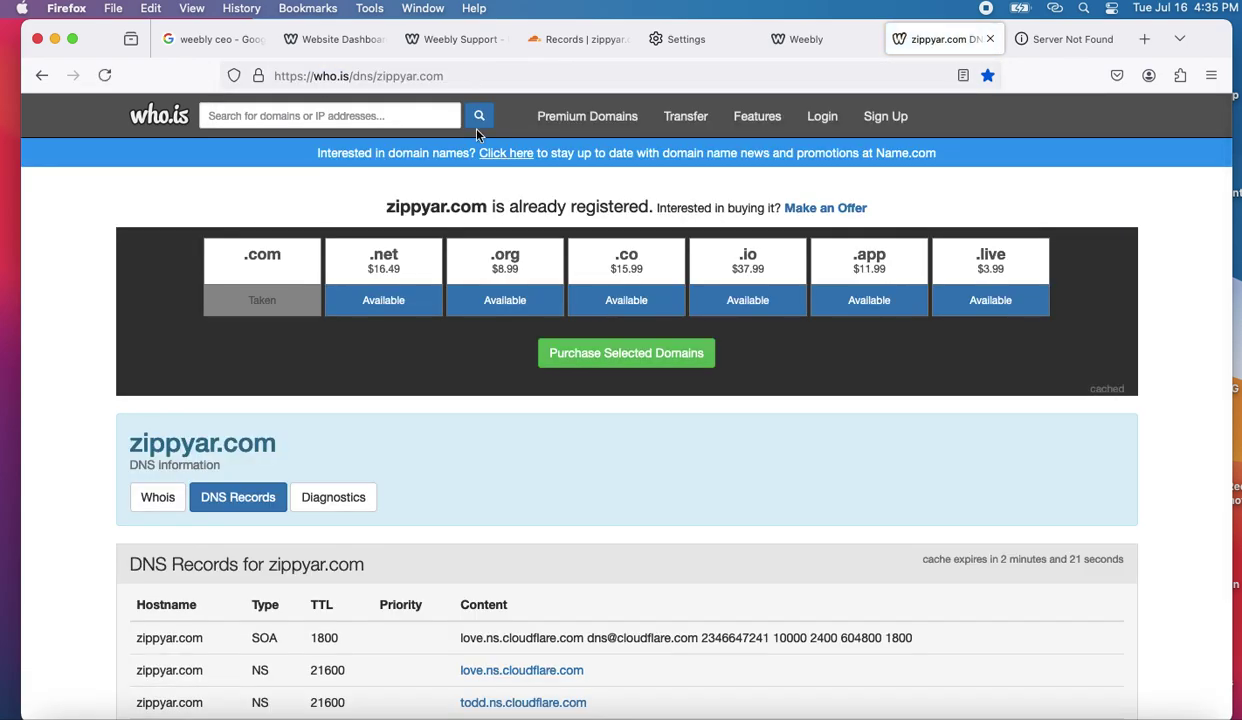
{"action": "scroll", "coordinate": [442, 348], "scroll_direction": "down", "scroll_amount": 3}
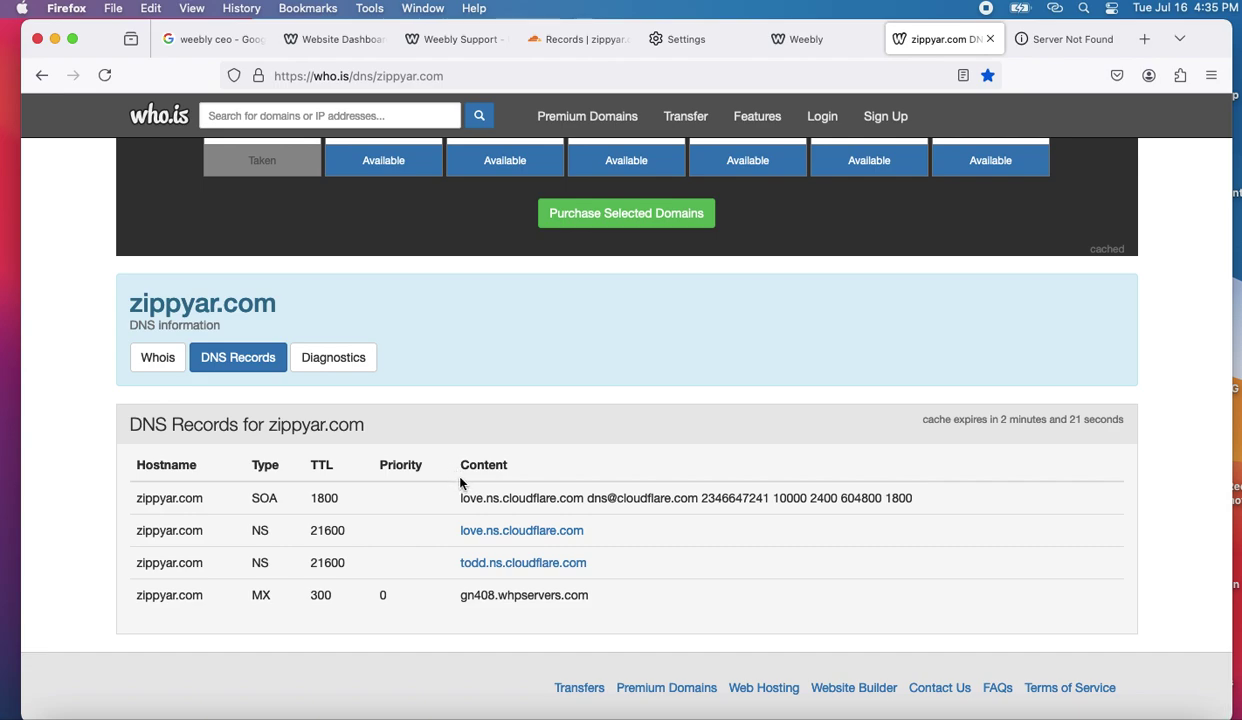
{"action": "left_click", "coordinate": [479, 80]}
{"action": "key", "text": "Escape"}
{"action": "scroll", "coordinate": [468, 202], "scroll_direction": "up", "scroll_amount": 2}
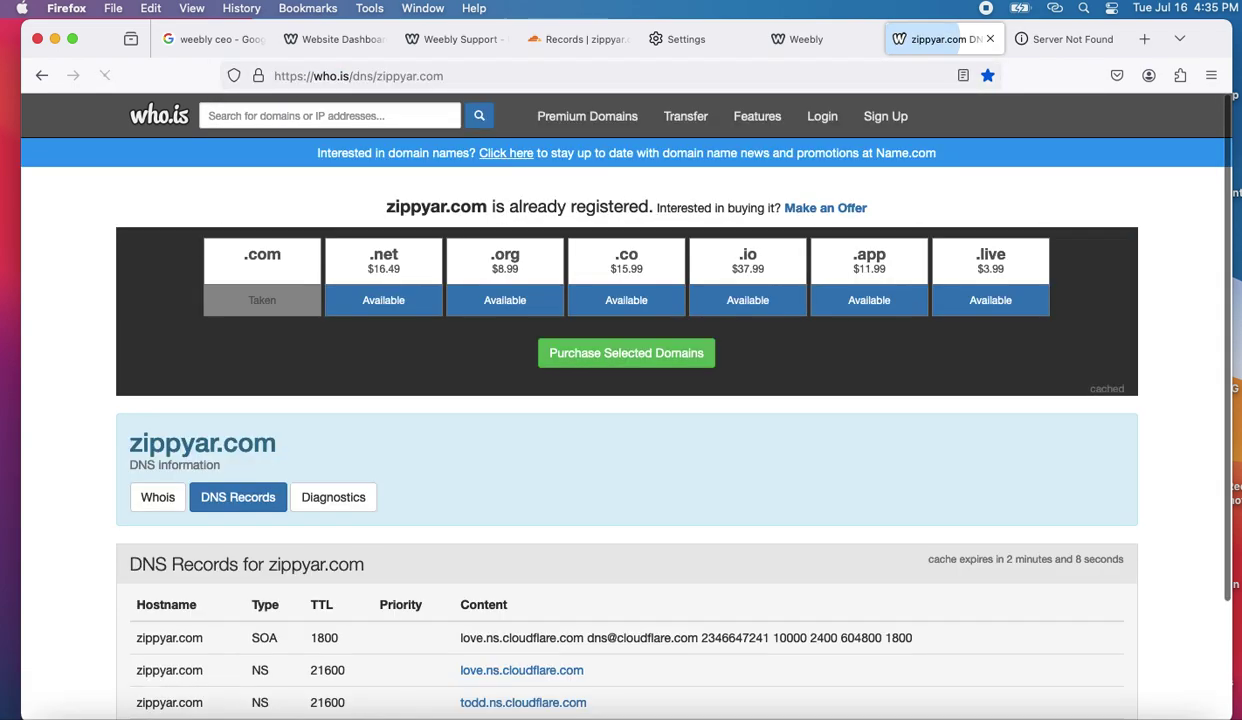
{"action": "scroll", "coordinate": [467, 205], "scroll_direction": "down", "scroll_amount": 2}
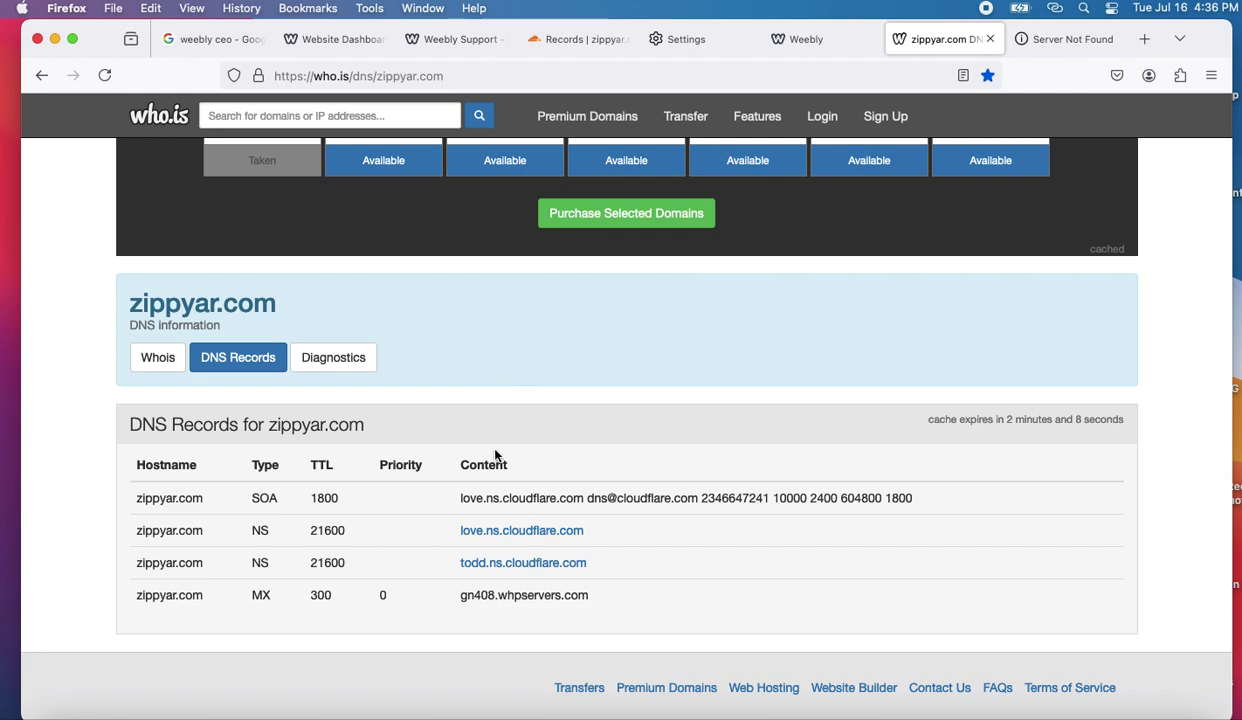
{"action": "scroll", "coordinate": [495, 456], "scroll_direction": "up", "scroll_amount": 1}
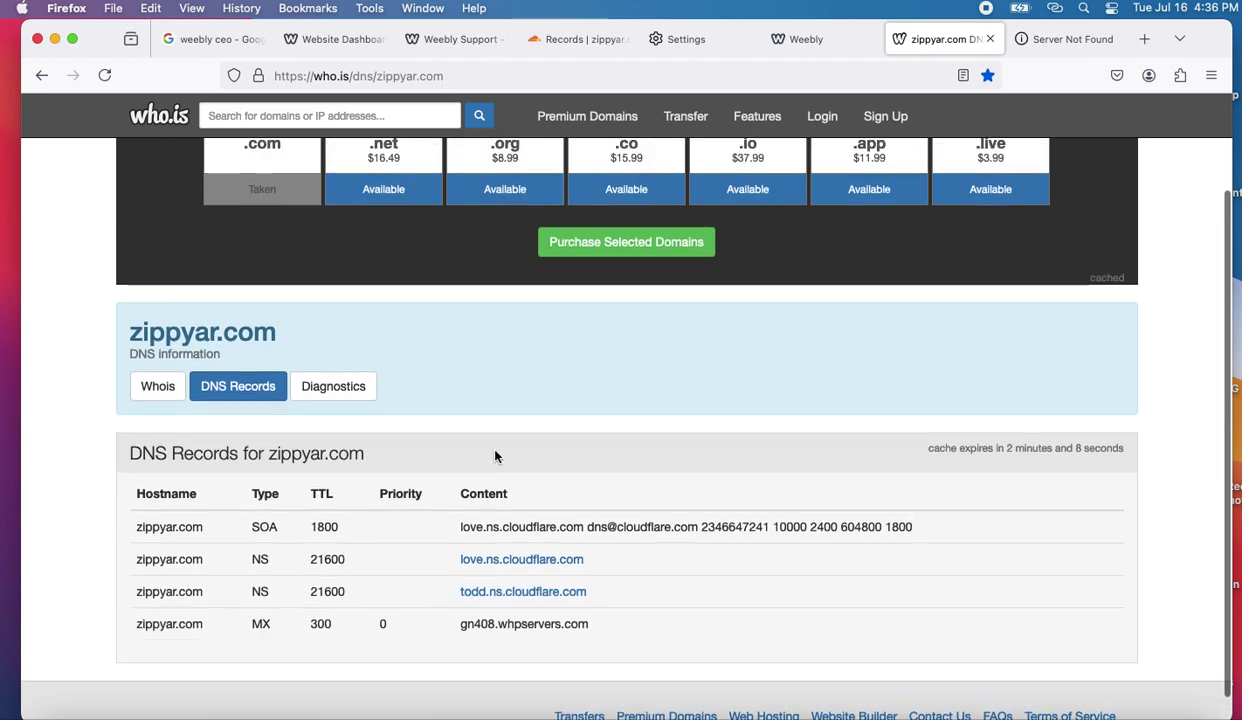
{"action": "left_click", "coordinate": [459, 76]}
{"action": "key", "text": "Return"}
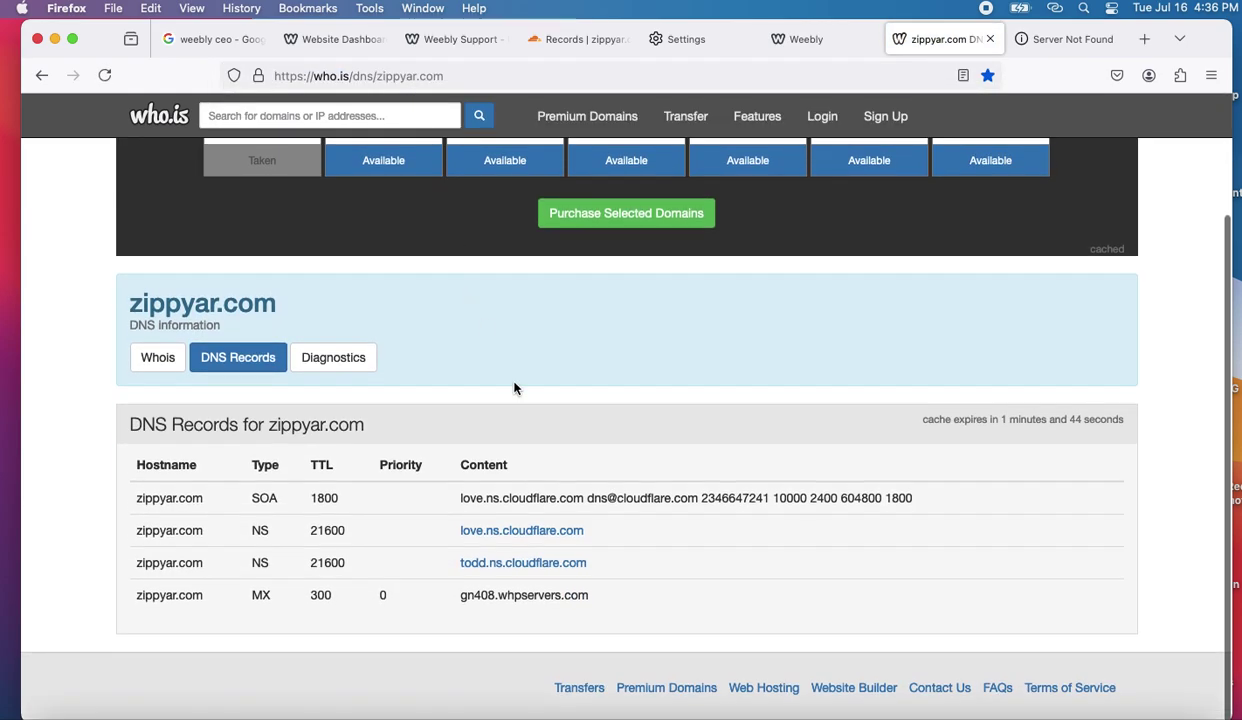
{"action": "left_click", "coordinate": [1045, 41]}
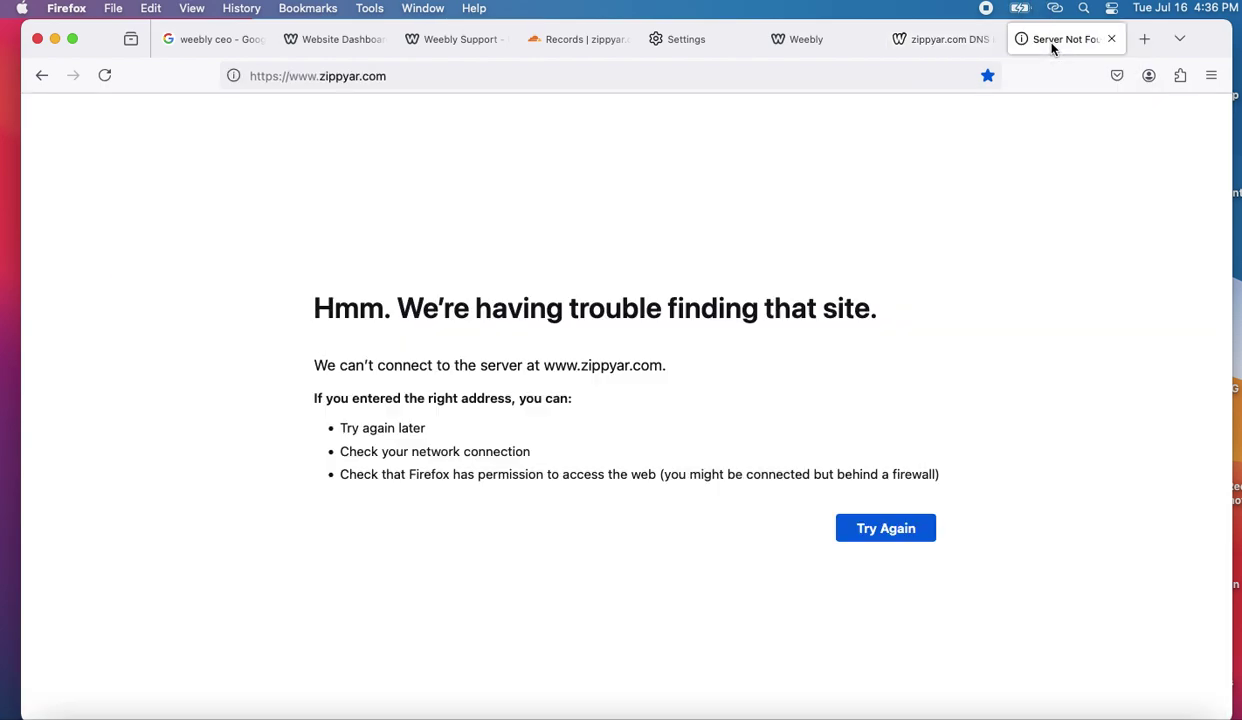
{"action": "left_click", "coordinate": [1110, 39]}
{"action": "left_click", "coordinate": [908, 44]}
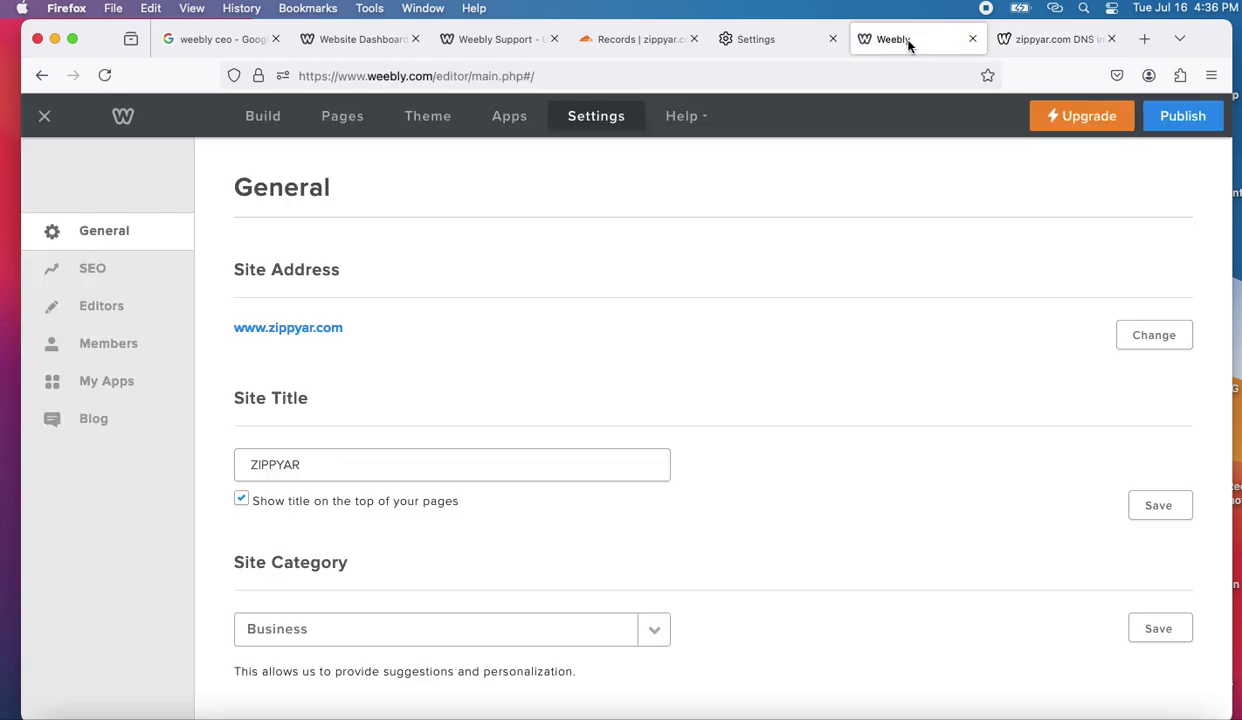
{"action": "left_click", "coordinate": [777, 40]}
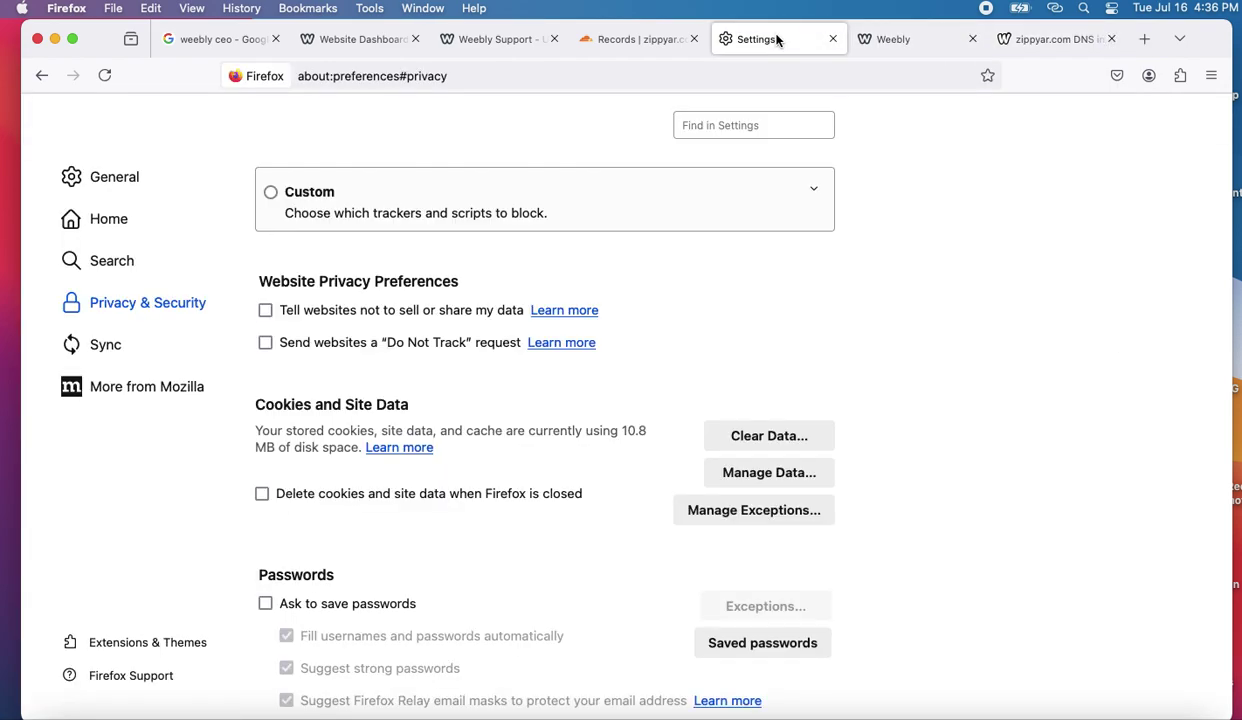
- Try Clear Data and Manage Data, cancelling both without removing anything, then return to Cloudflare
{"action": "left_click", "coordinate": [763, 450]}
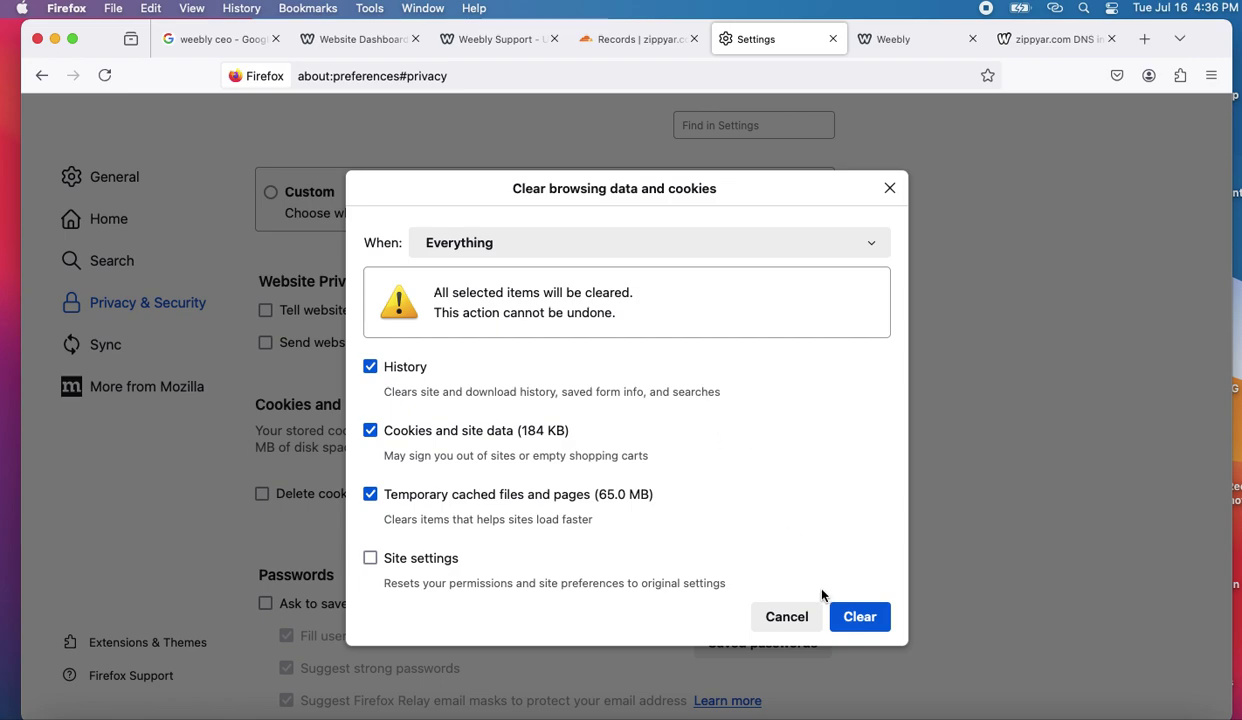
{"action": "left_click", "coordinate": [770, 606]}
{"action": "left_click", "coordinate": [768, 474]}
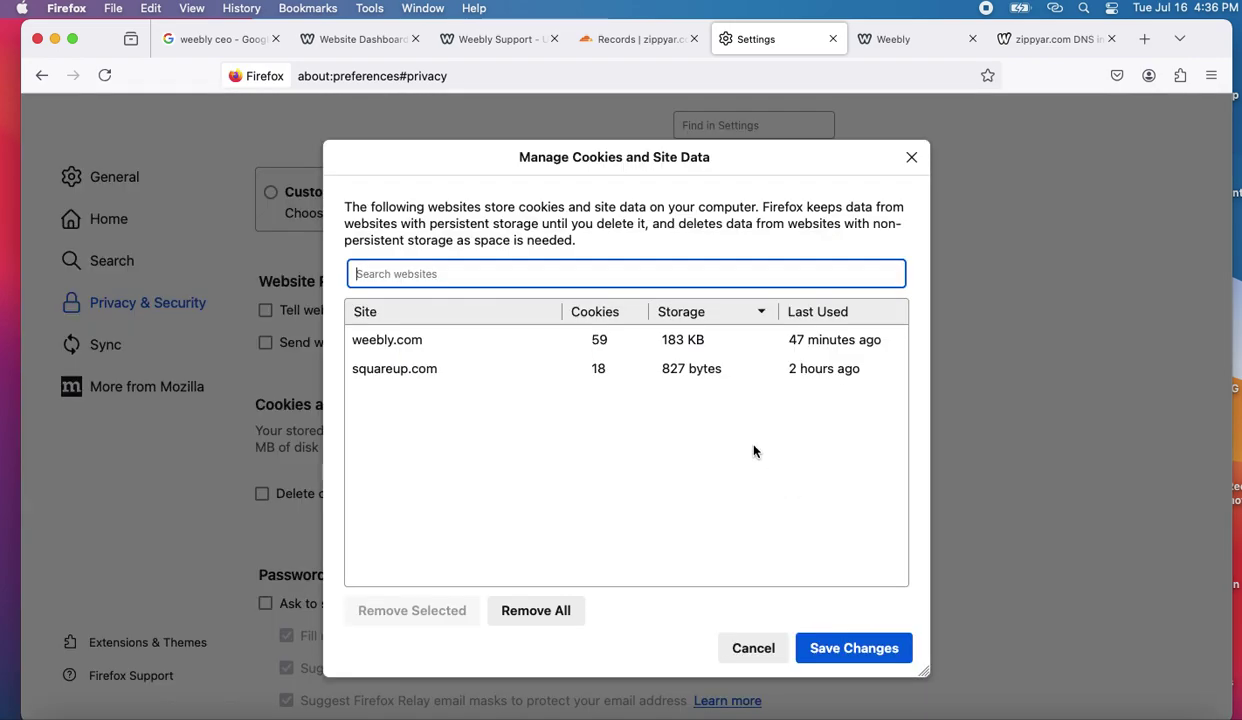
{"action": "left_click", "coordinate": [410, 369]}
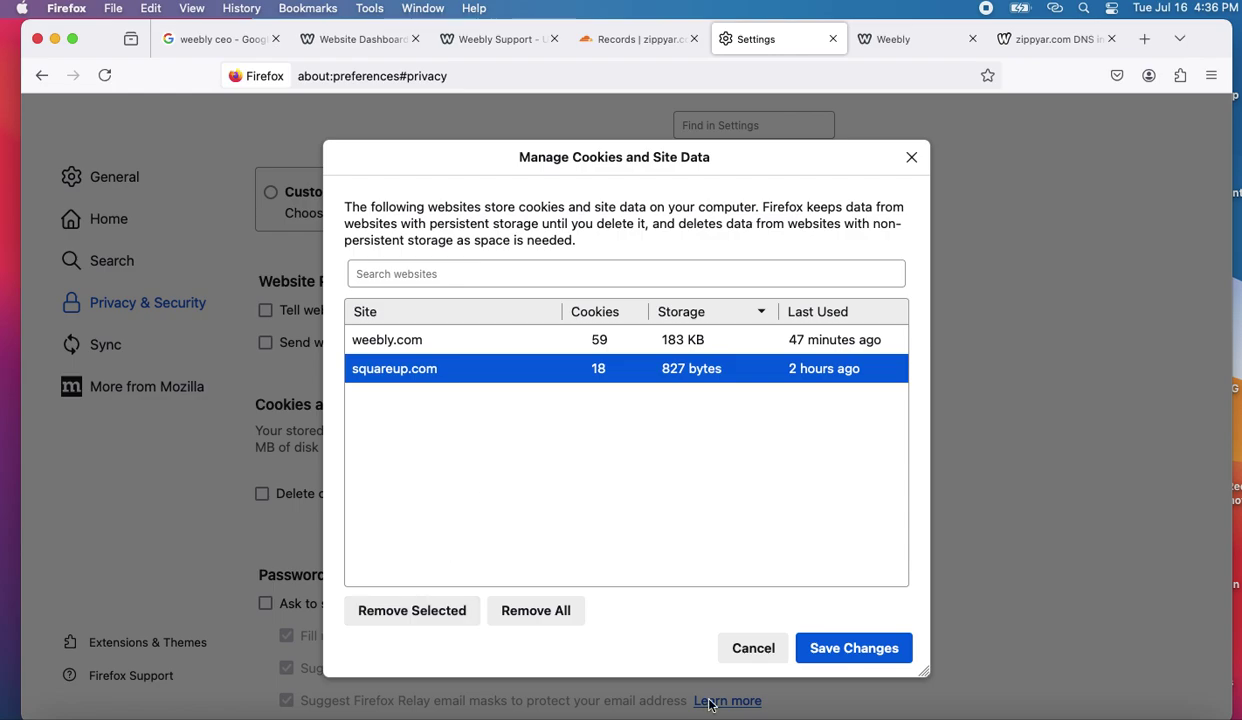
{"action": "left_click", "coordinate": [723, 646]}
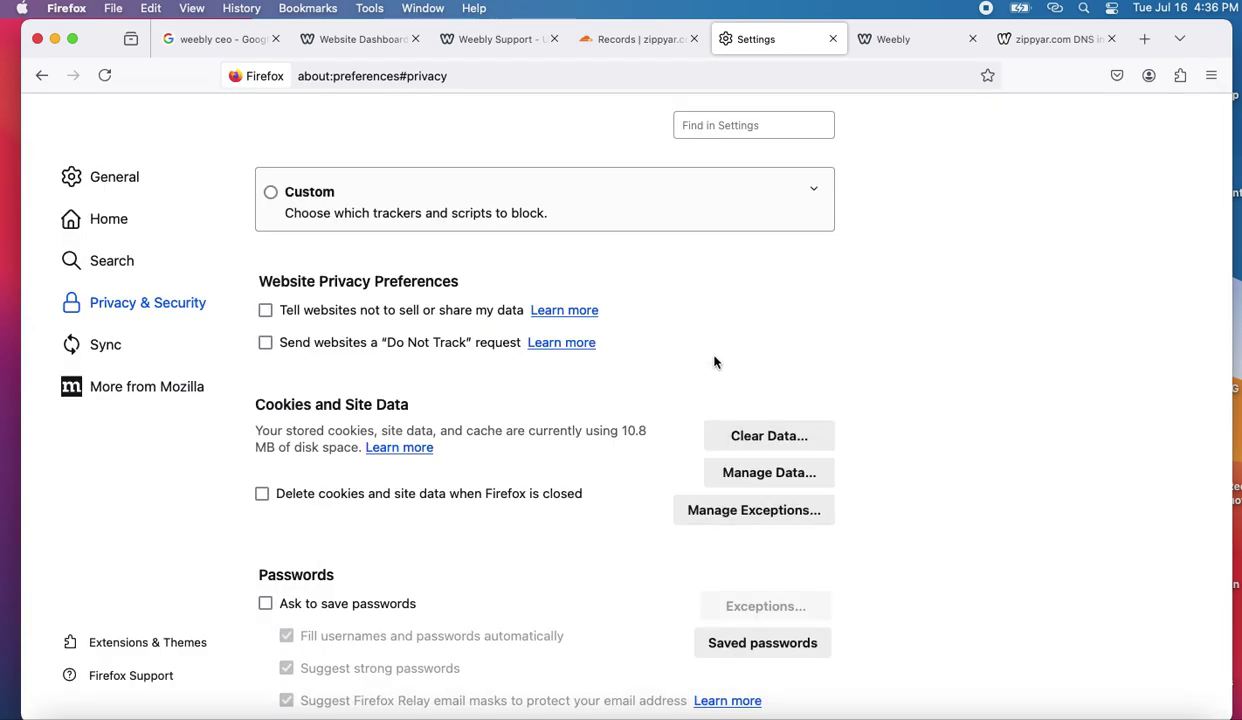
{"action": "left_click", "coordinate": [629, 37]}
- Review Cloudflare's zippyar.com records down to the nameservers, root A still 209.212.158.76, then return to who.is
{"action": "scroll", "coordinate": [678, 390], "scroll_direction": "down", "scroll_amount": 3}
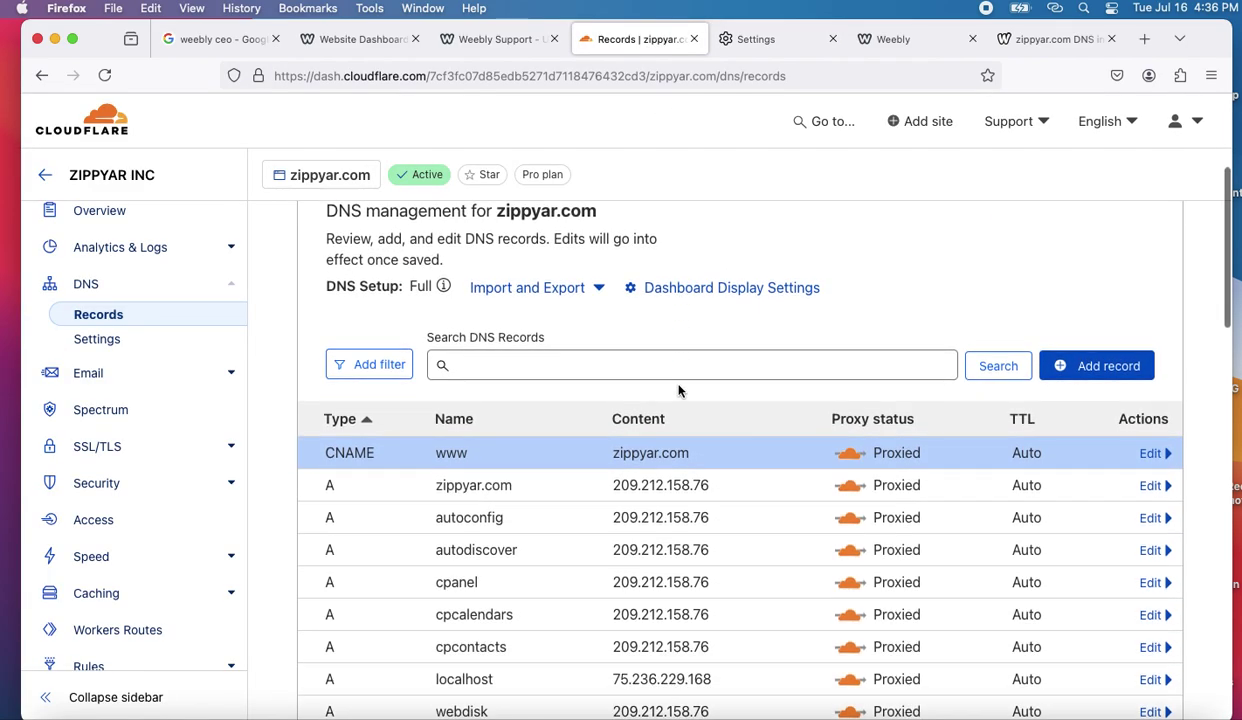
{"action": "scroll", "coordinate": [678, 390], "scroll_direction": "down", "scroll_amount": 3}
{"action": "scroll", "coordinate": [735, 357], "scroll_direction": "up", "scroll_amount": 1}
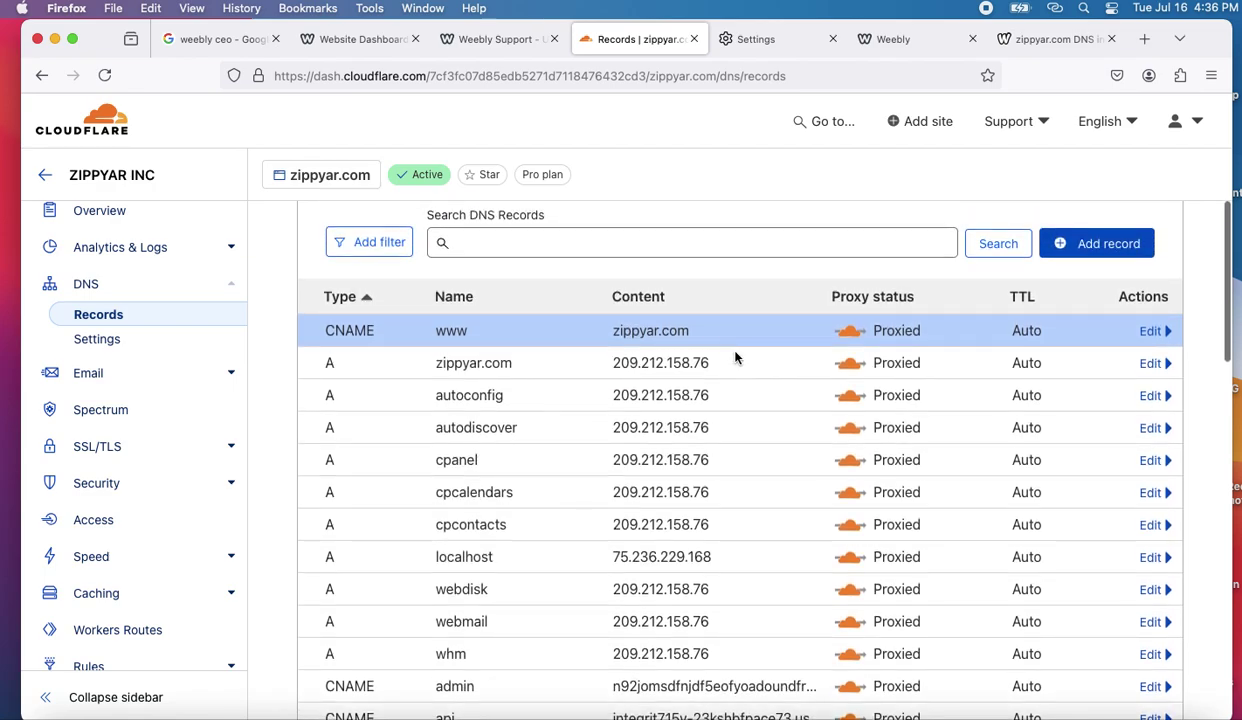
{"action": "scroll", "coordinate": [735, 357], "scroll_direction": "down", "scroll_amount": 1}
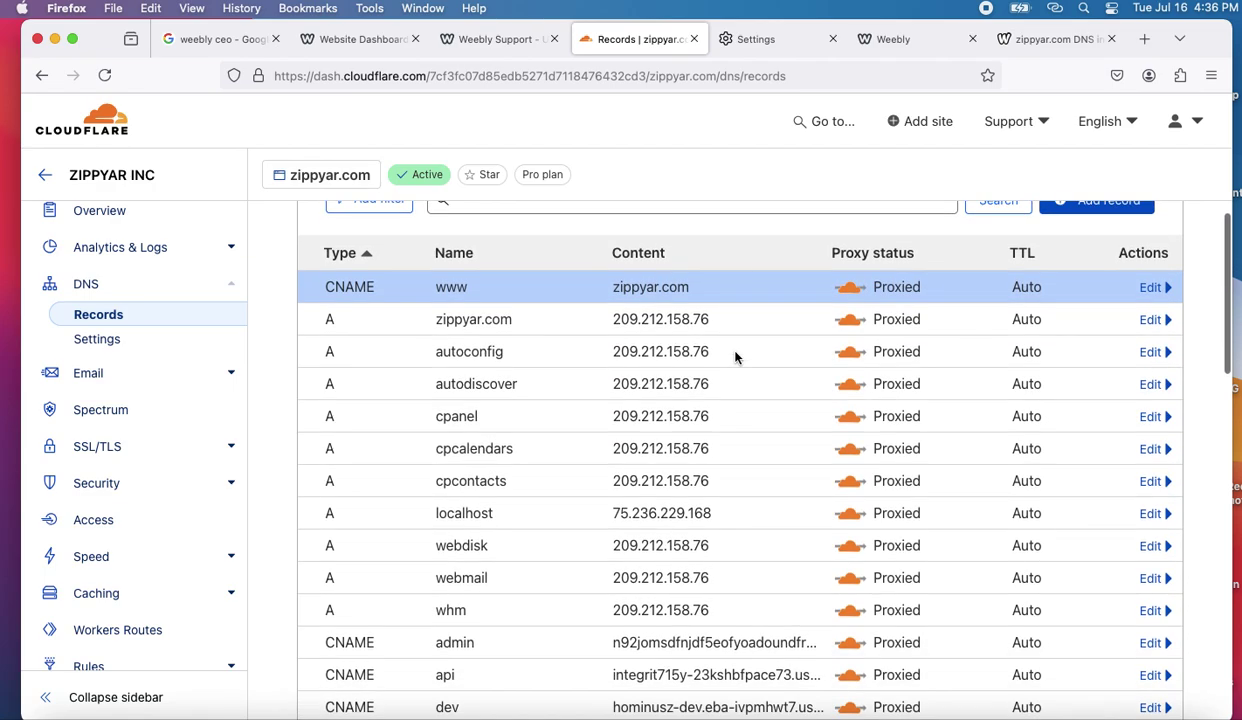
{"action": "scroll", "coordinate": [735, 357], "scroll_direction": "down", "scroll_amount": 1}
{"action": "scroll", "coordinate": [735, 357], "scroll_direction": "down", "scroll_amount": 4}
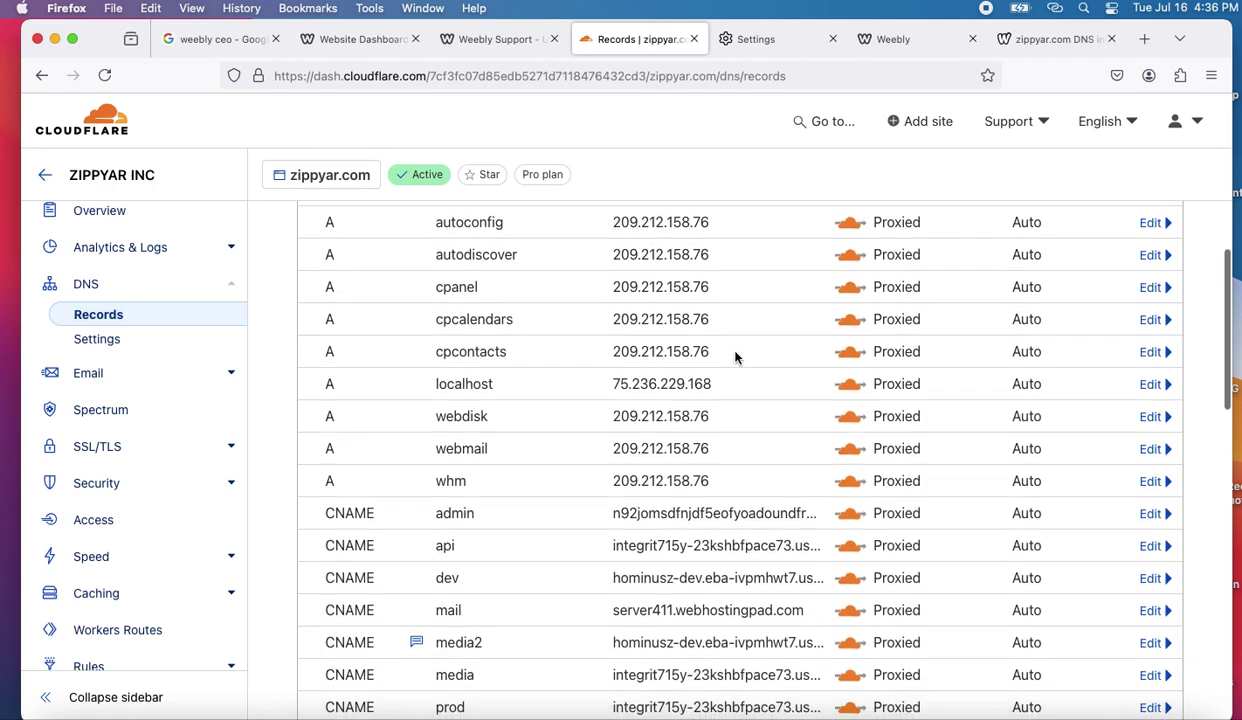
{"action": "scroll", "coordinate": [735, 357], "scroll_direction": "down", "scroll_amount": 8}
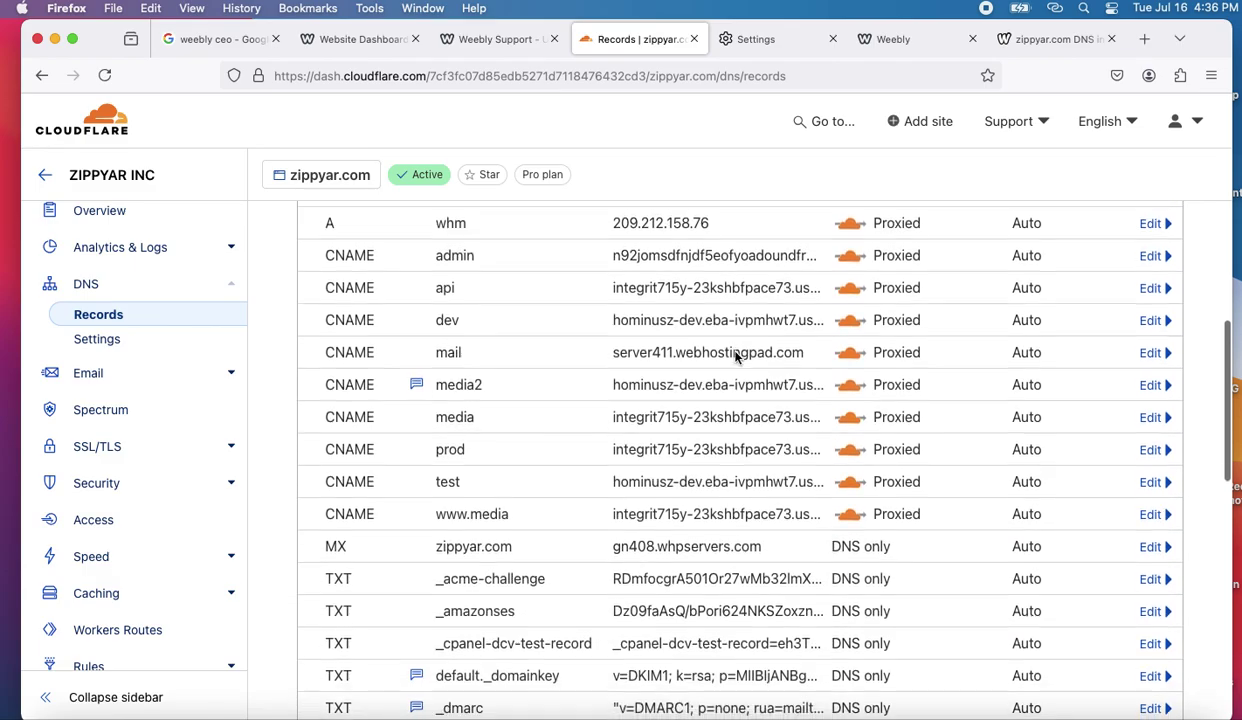
{"action": "scroll", "coordinate": [735, 352], "scroll_direction": "down", "scroll_amount": 4}
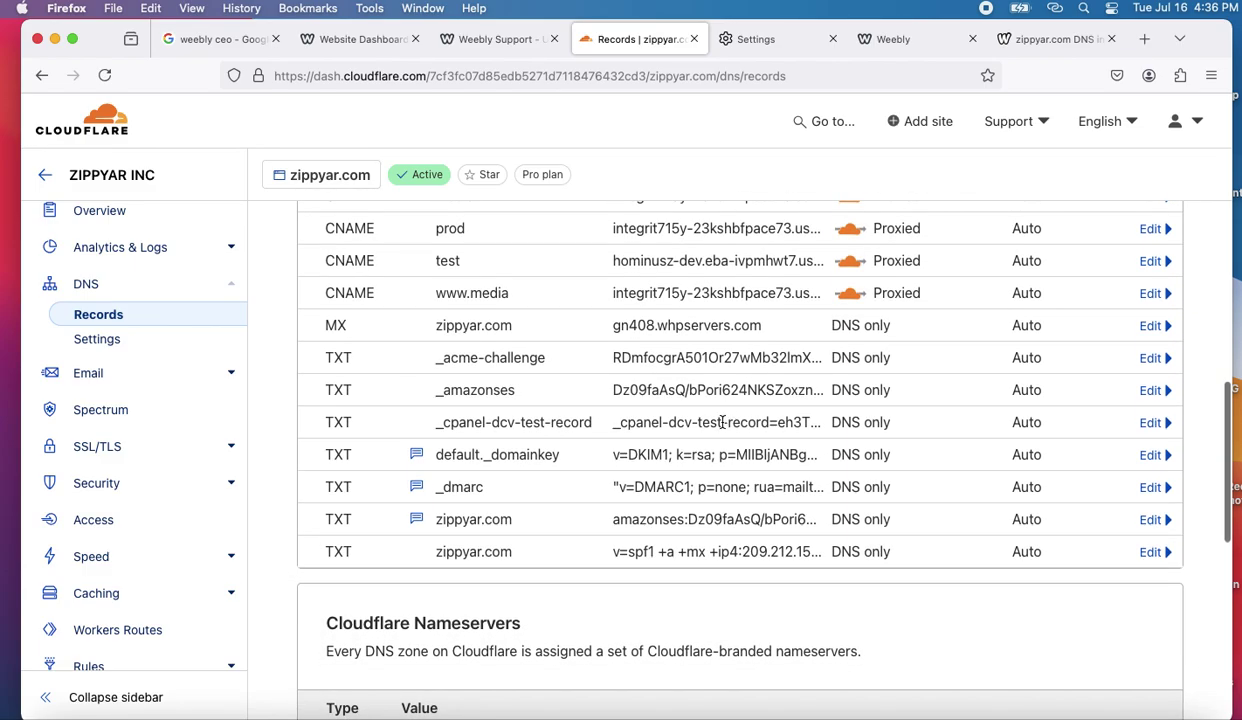
{"action": "scroll", "coordinate": [722, 425], "scroll_direction": "down", "scroll_amount": 10}
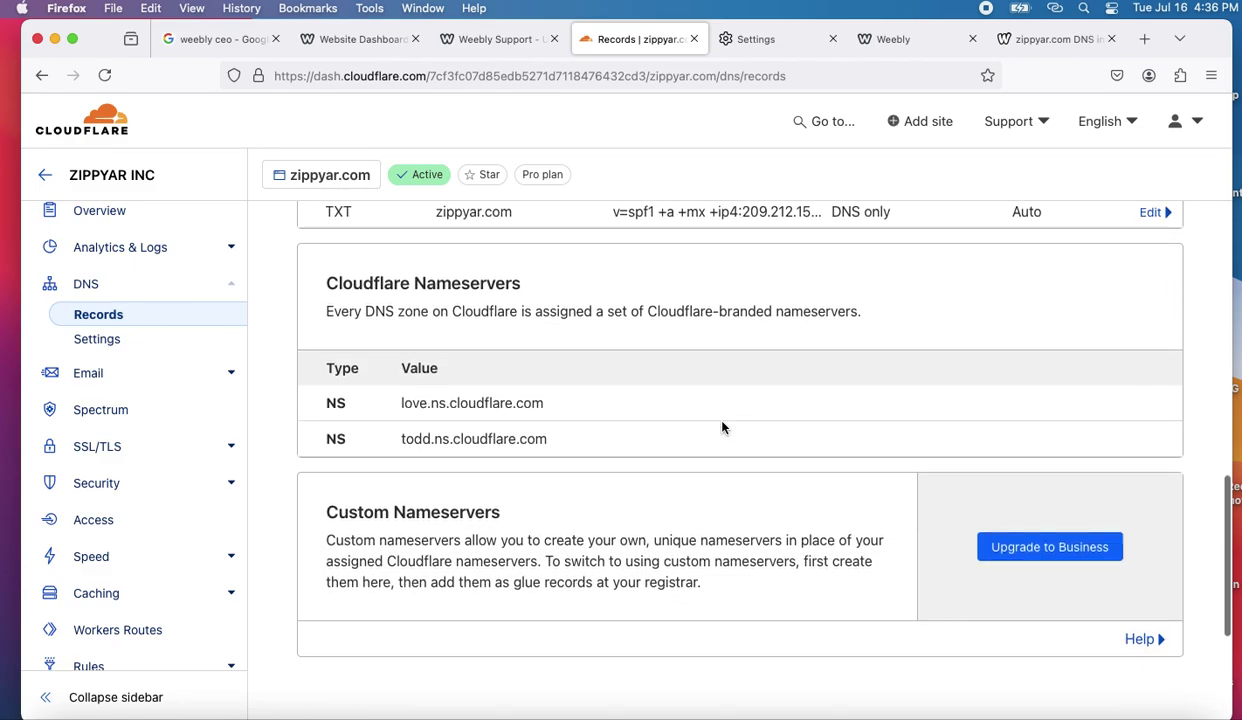
{"action": "scroll", "coordinate": [722, 425], "scroll_direction": "up", "scroll_amount": 15}
{"action": "scroll", "coordinate": [722, 427], "scroll_direction": "up", "scroll_amount": 11}
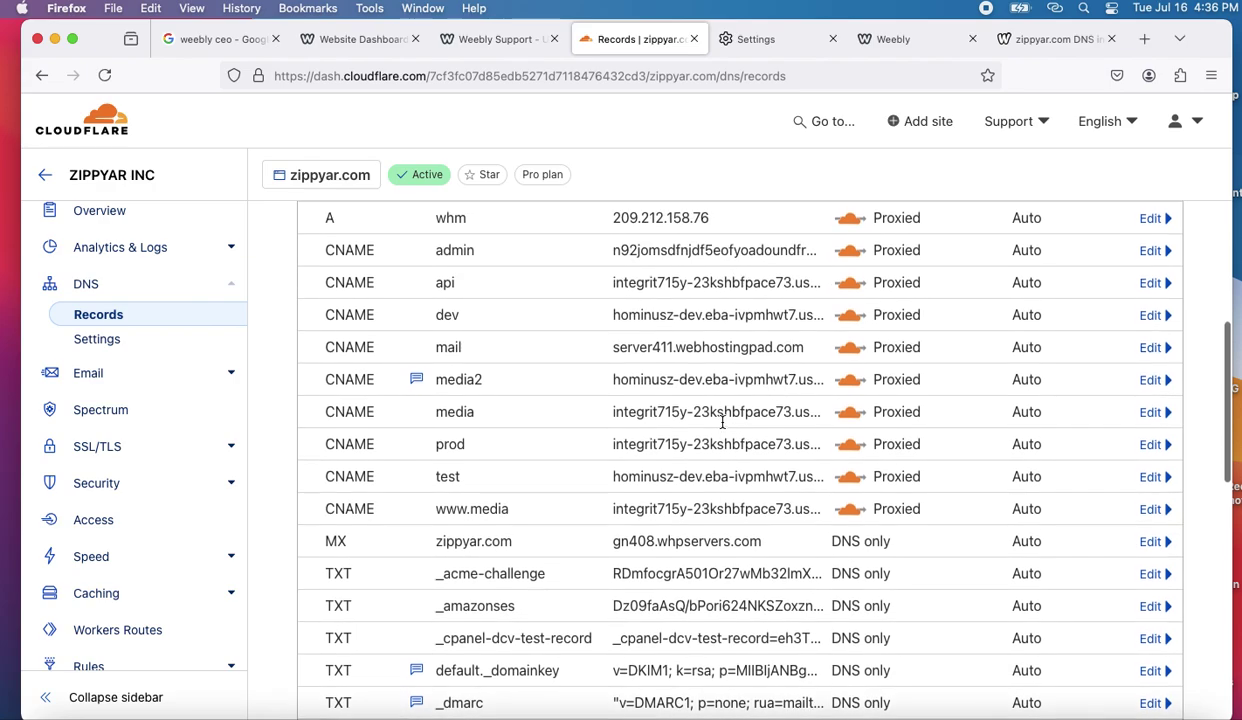
{"action": "scroll", "coordinate": [722, 427], "scroll_direction": "down", "scroll_amount": 1}
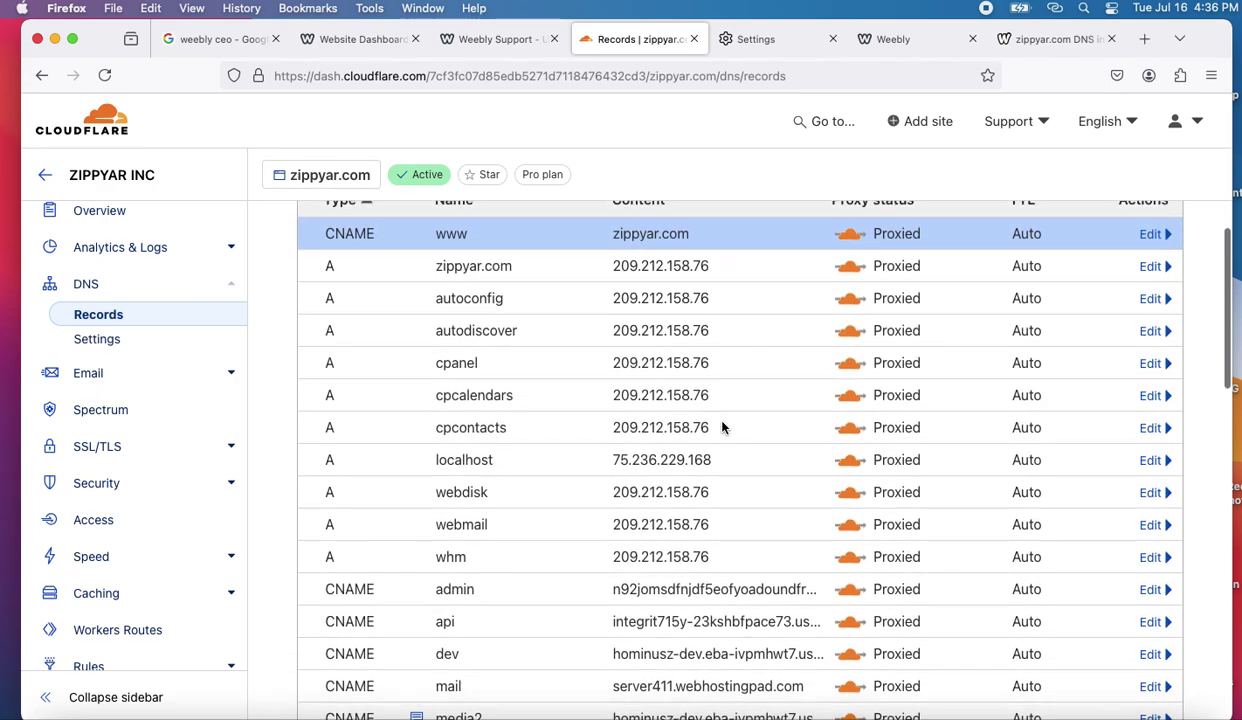
{"action": "scroll", "coordinate": [722, 427], "scroll_direction": "up", "scroll_amount": 1}
{"action": "scroll", "coordinate": [722, 427], "scroll_direction": "down", "scroll_amount": 1}
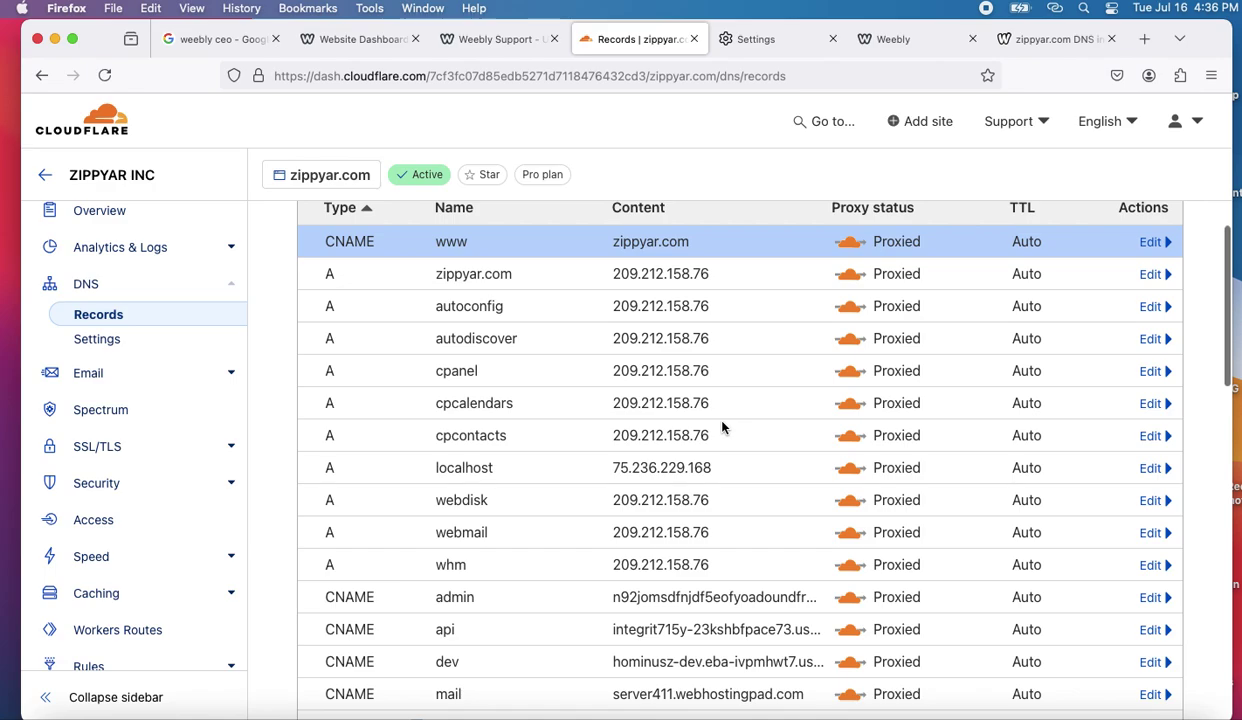
{"action": "scroll", "coordinate": [722, 427], "scroll_direction": "up", "scroll_amount": 6}
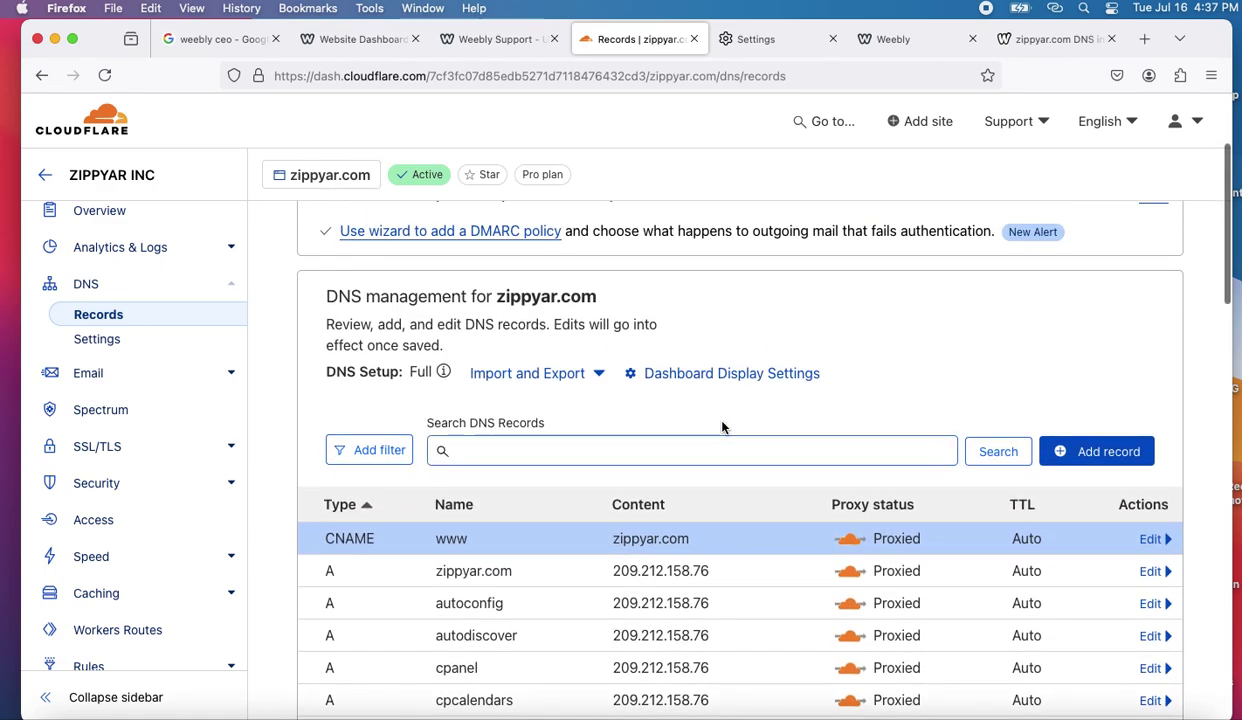
{"action": "scroll", "coordinate": [722, 427], "scroll_direction": "down", "scroll_amount": 20}
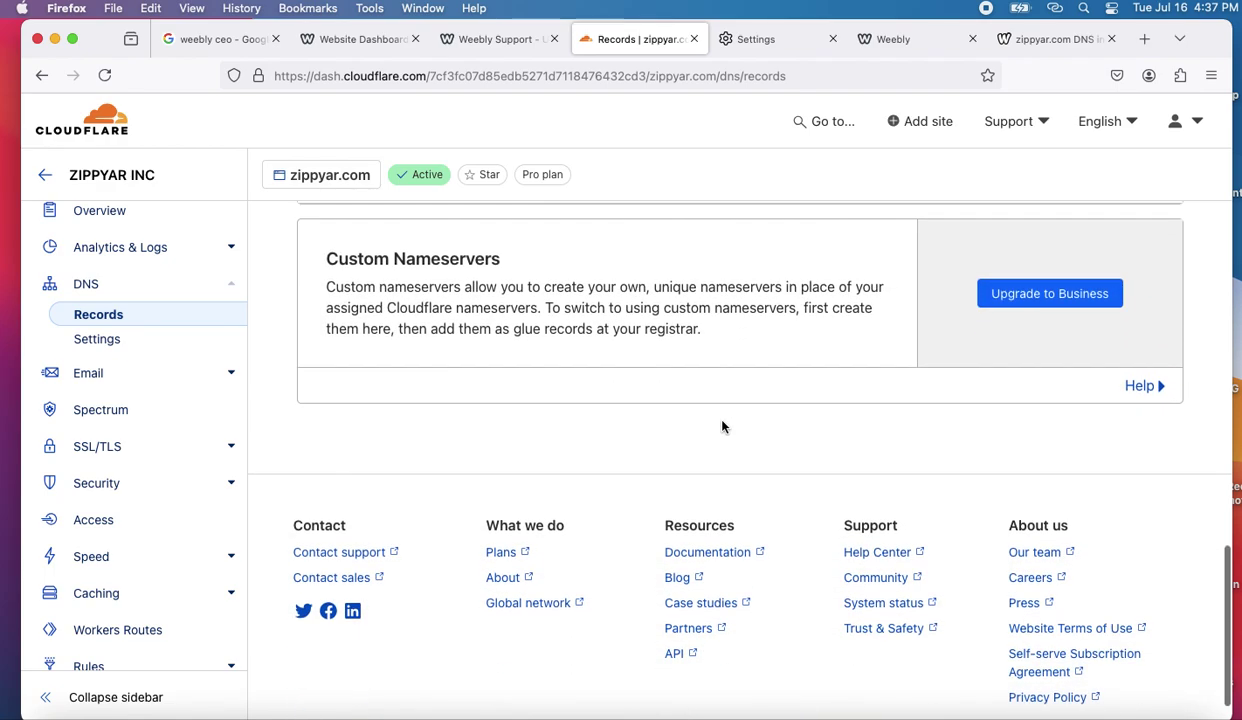
{"action": "scroll", "coordinate": [726, 416], "scroll_direction": "down", "scroll_amount": 1}
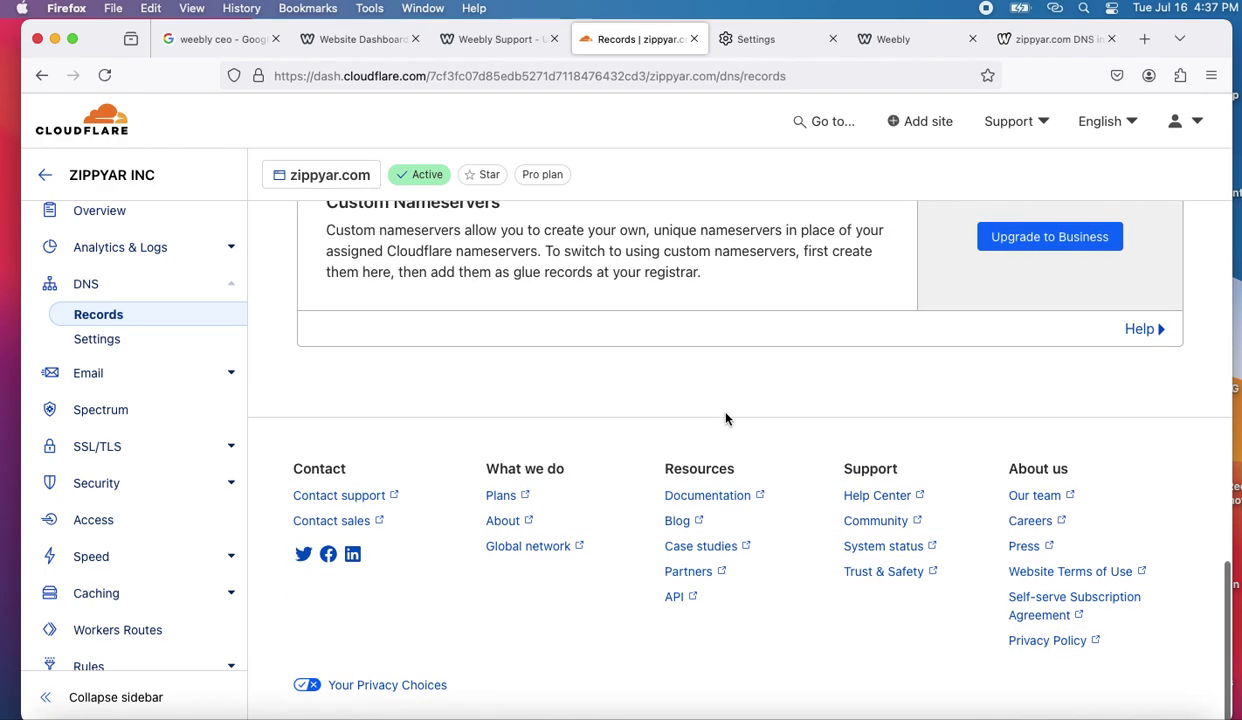
{"action": "left_click", "coordinate": [1046, 42]}
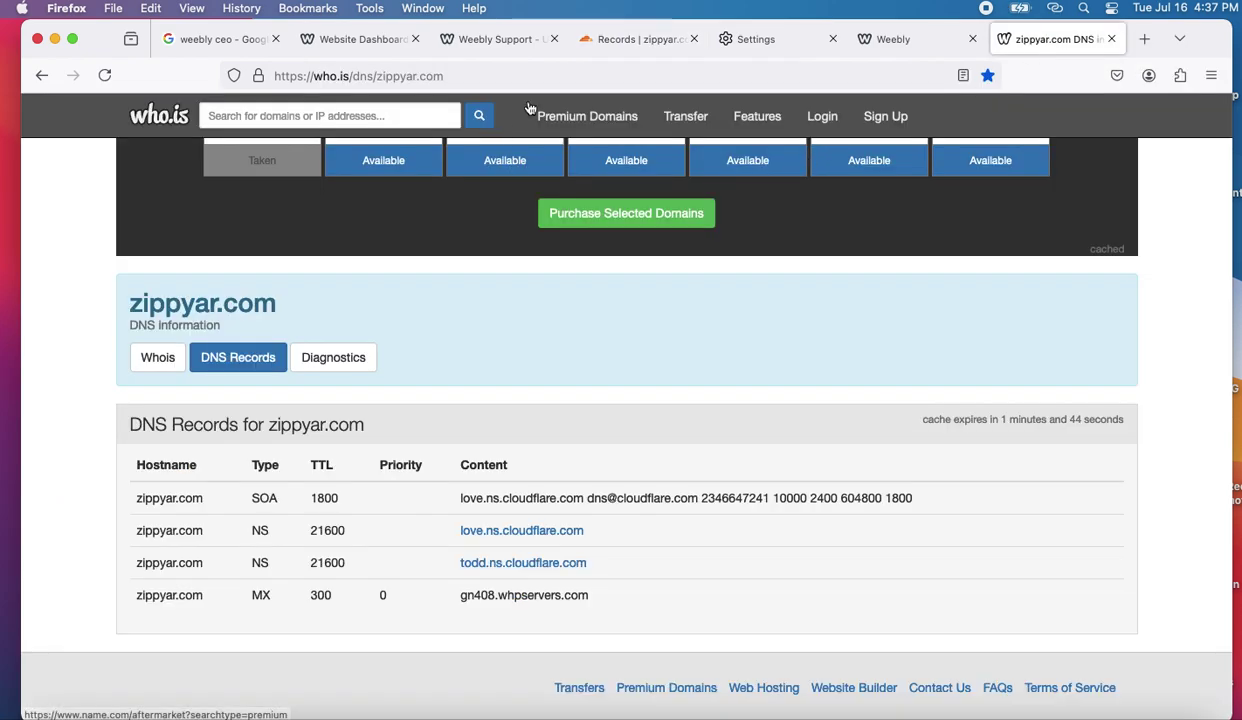
- Reload the who.is zippyar.com lookup and check the records table for an A record
{"action": "left_click", "coordinate": [477, 73]}
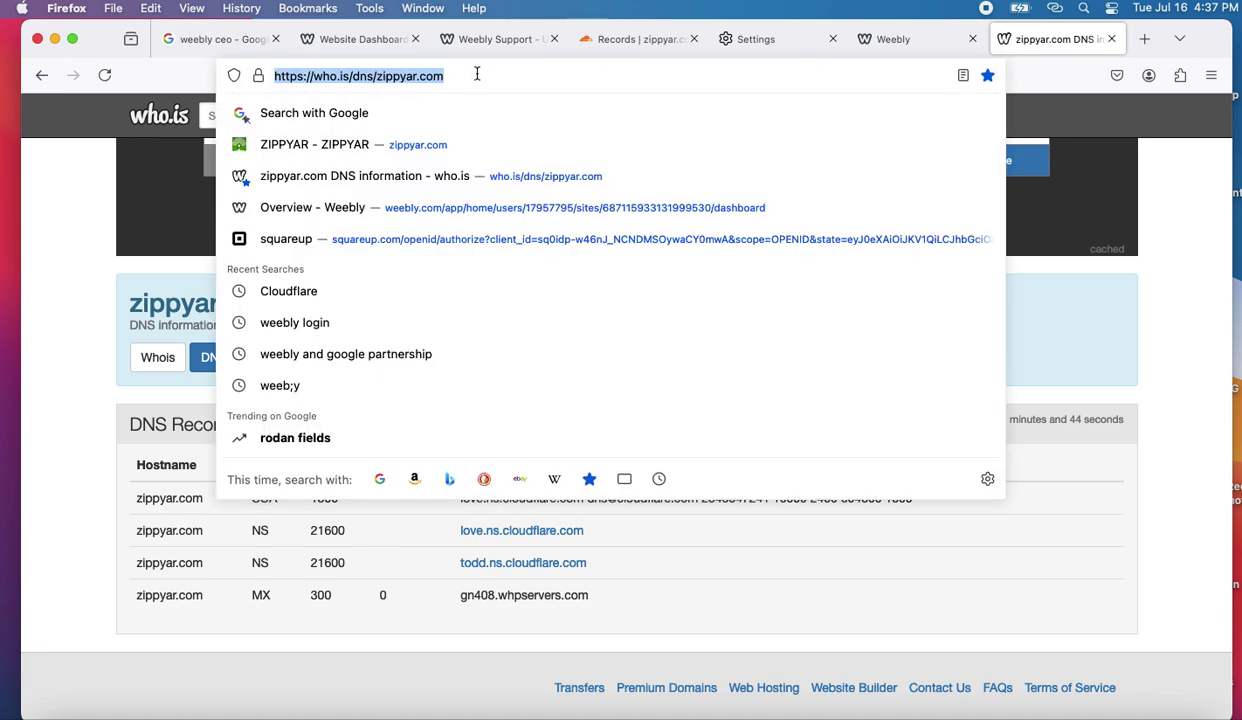
{"action": "key", "text": "Return"}
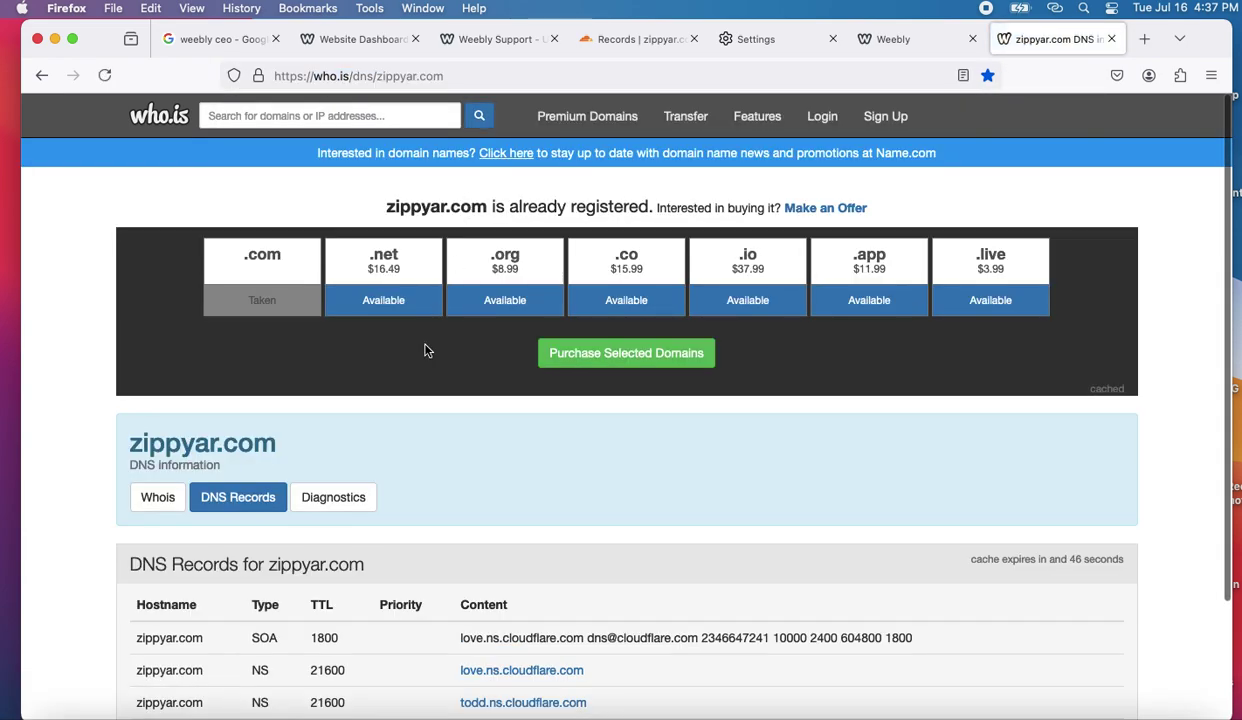
{"action": "scroll", "coordinate": [413, 455], "scroll_direction": "down", "scroll_amount": 3}
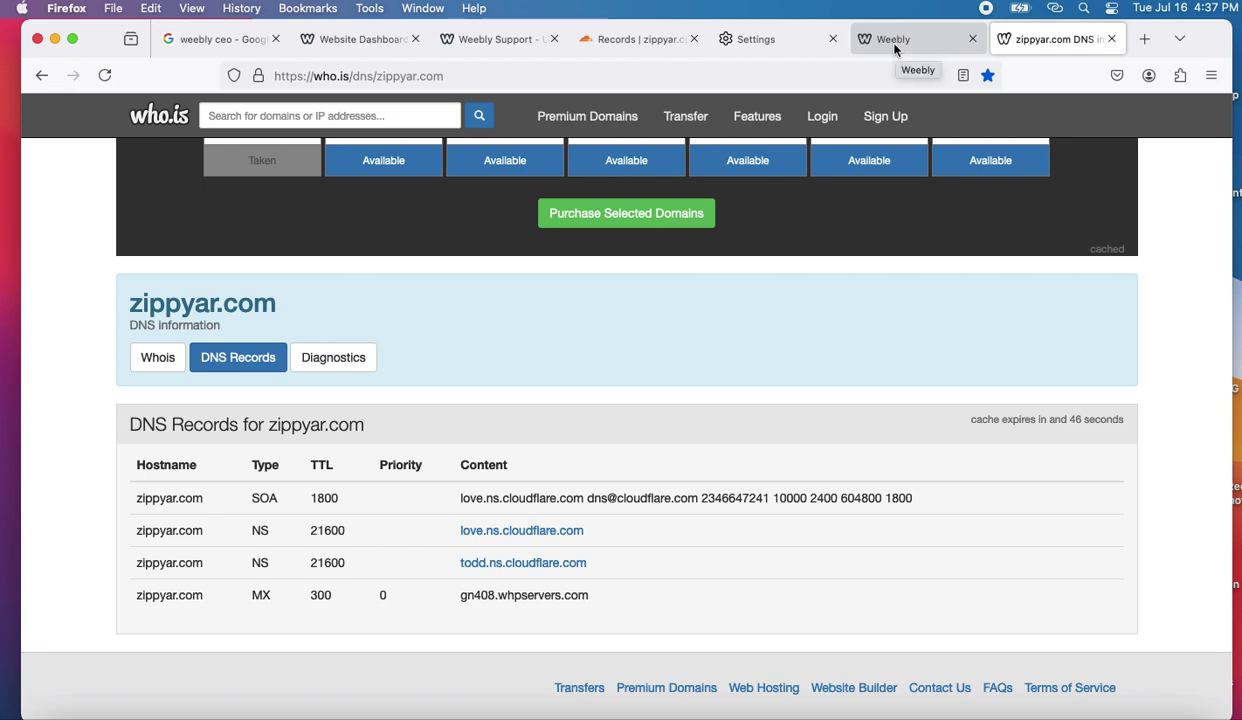
- Purge Everything from zippyar.com's Cloudflare cache via Caching > Configuration, confirming the purge
{"action": "left_click", "coordinate": [630, 41]}
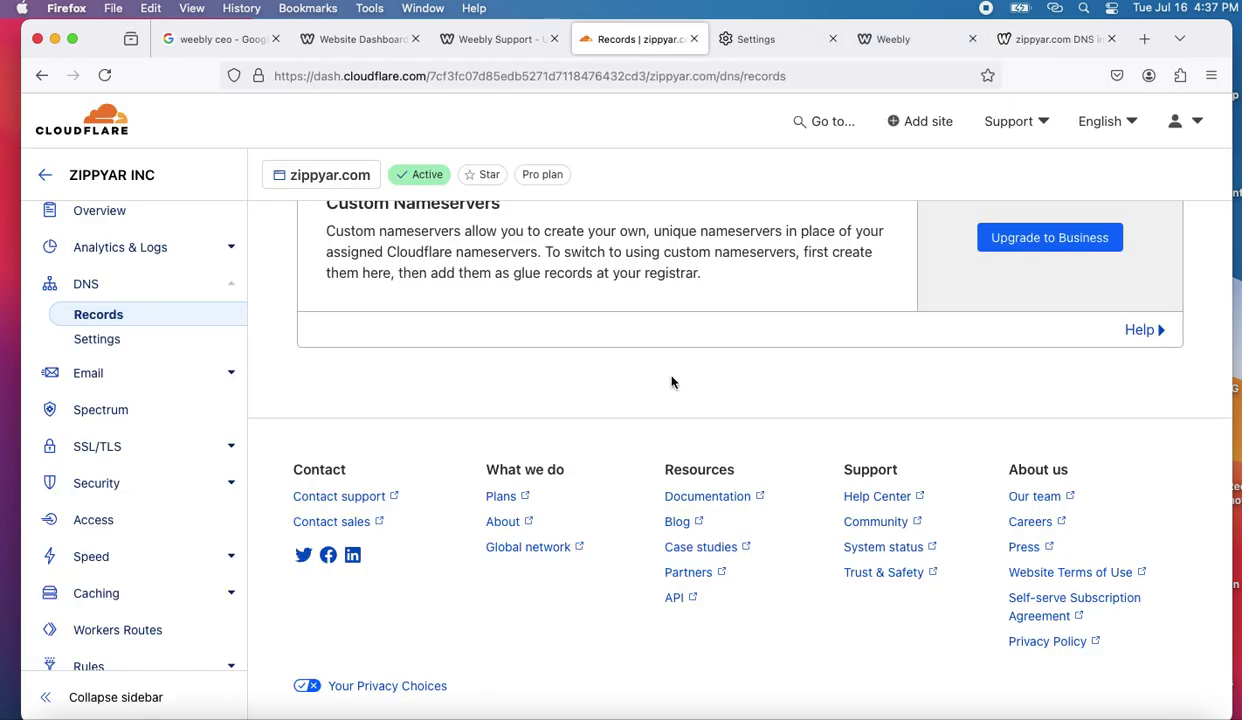
{"action": "scroll", "coordinate": [675, 463], "scroll_direction": "up", "scroll_amount": 3}
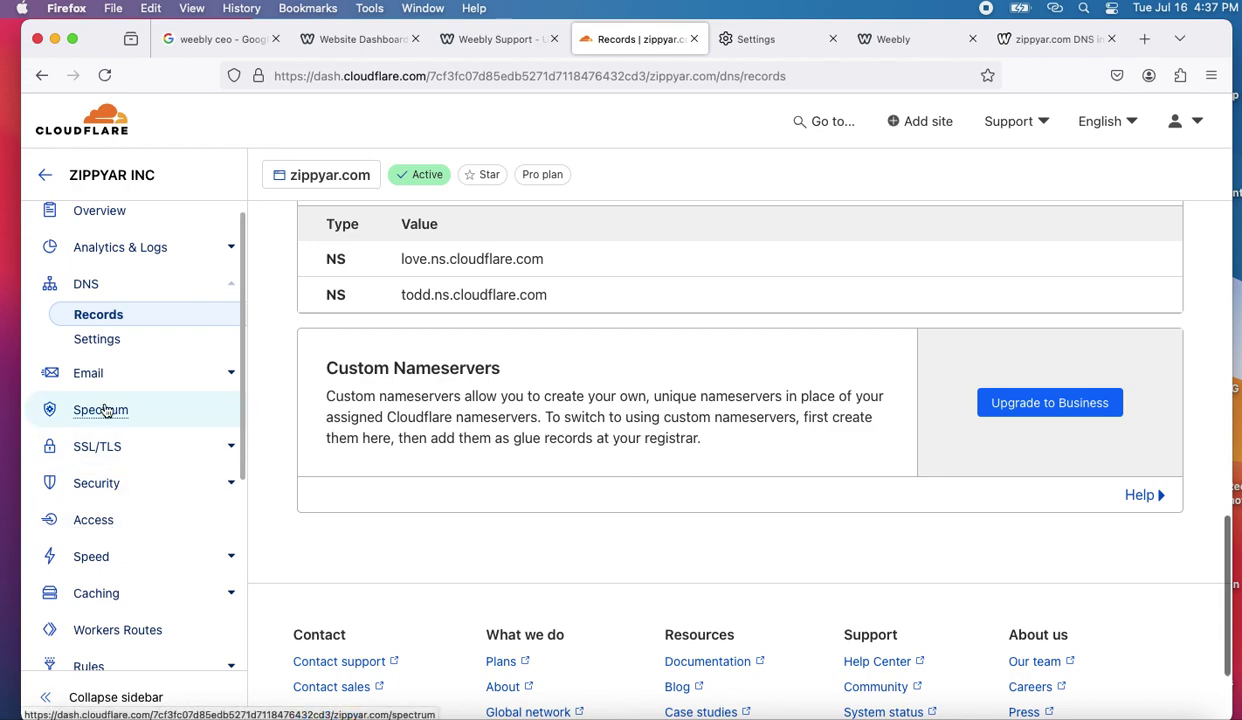
{"action": "left_click", "coordinate": [97, 594]}
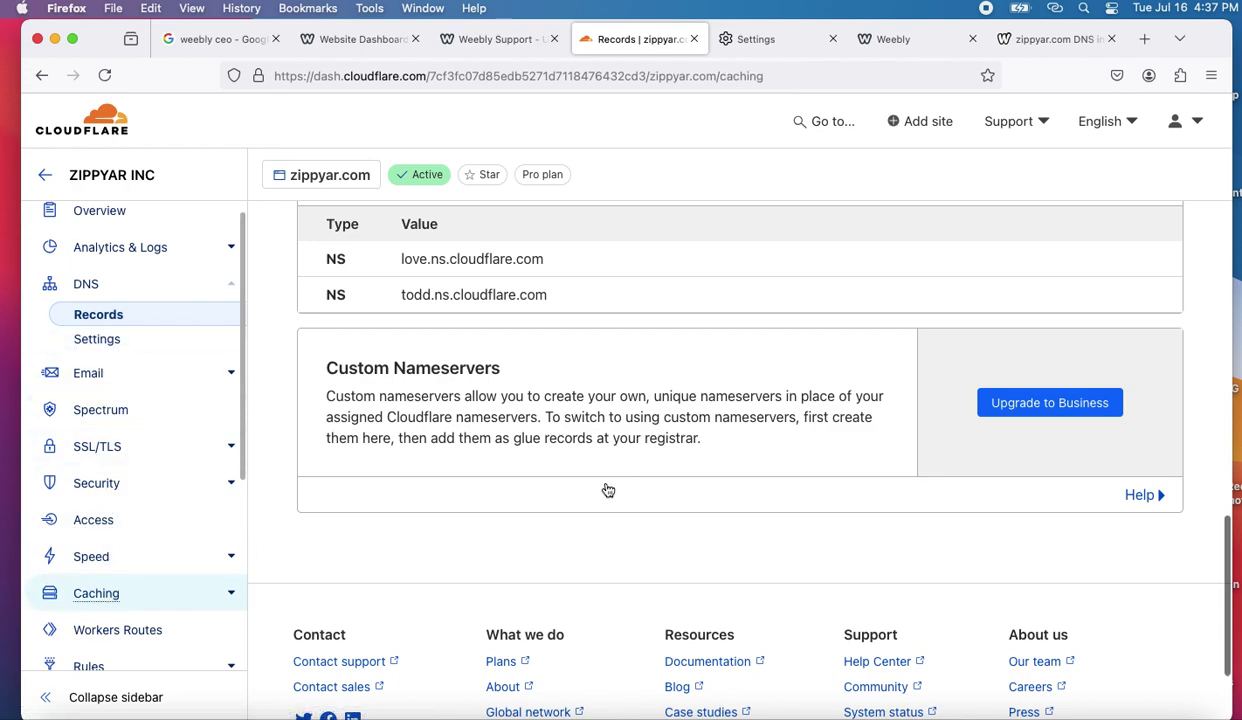
{"action": "scroll", "coordinate": [556, 554], "scroll_direction": "down", "scroll_amount": 4}
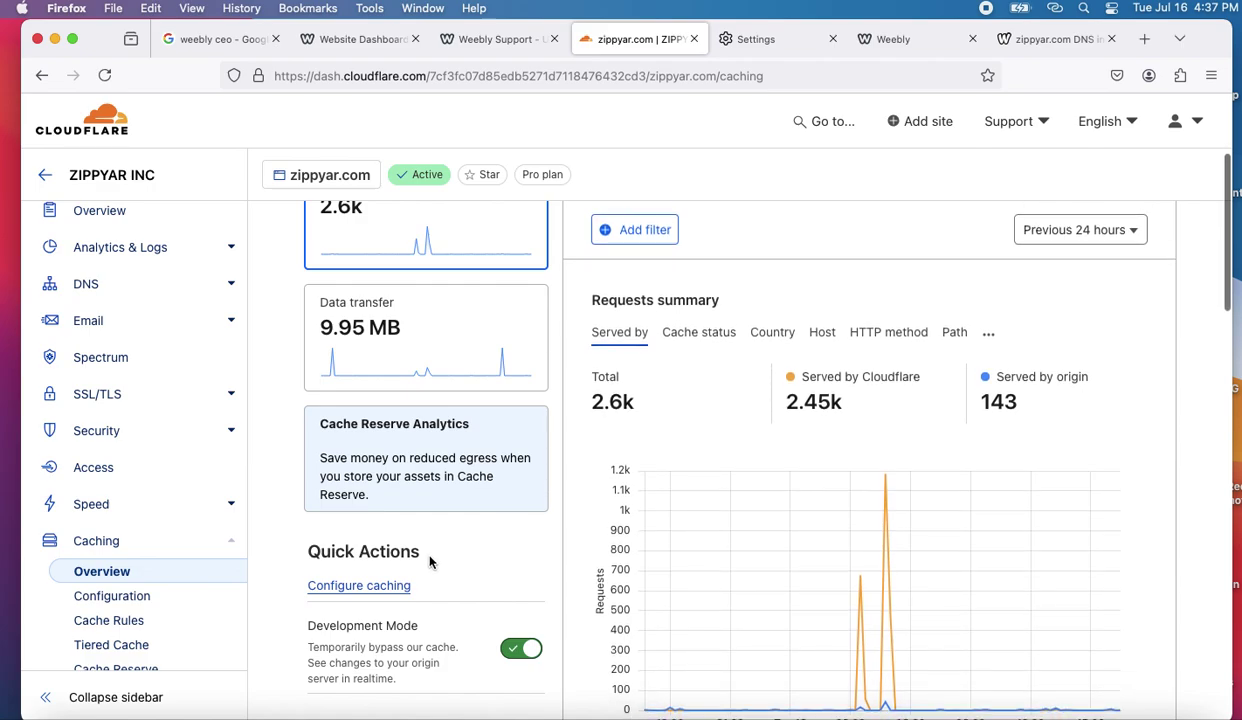
{"action": "left_click", "coordinate": [385, 584]}
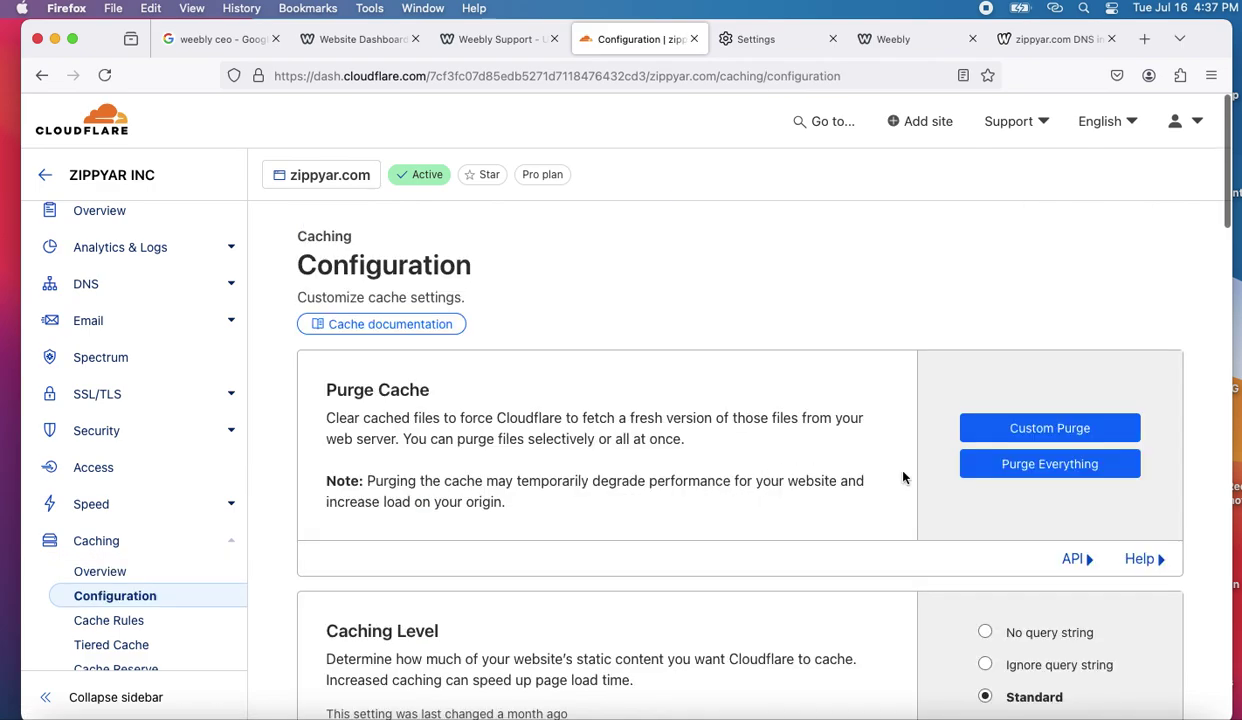
{"action": "left_click", "coordinate": [1015, 468]}
{"action": "left_click", "coordinate": [842, 471]}
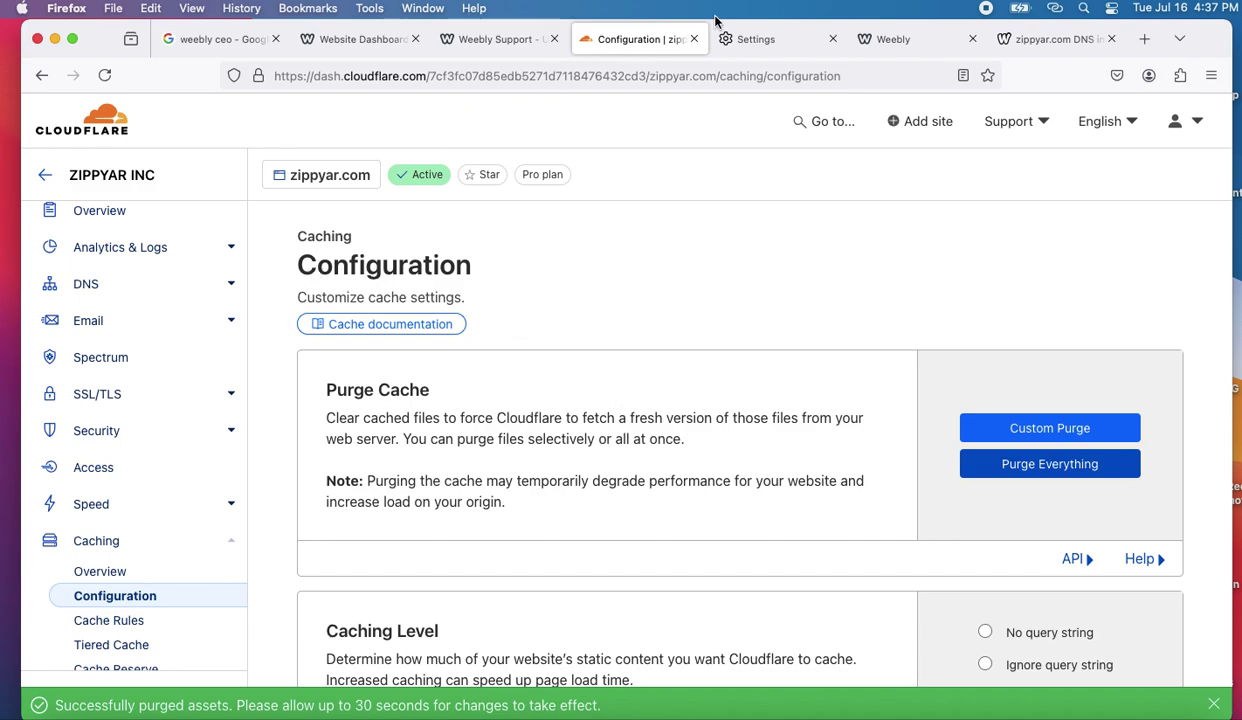
{"action": "left_click", "coordinate": [1038, 40]}
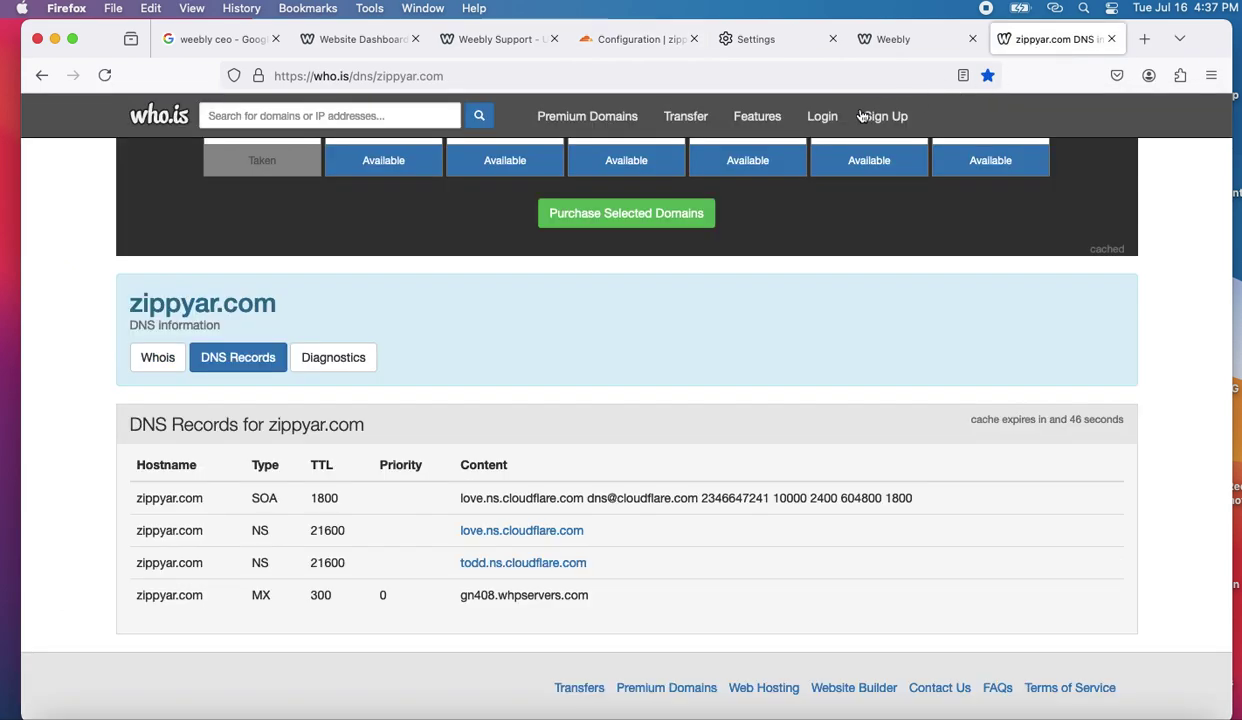
- Reload the who.is zippyar.com DNS lookup and scroll through its records
{"action": "scroll", "coordinate": [507, 524], "scroll_direction": "up", "scroll_amount": 1}
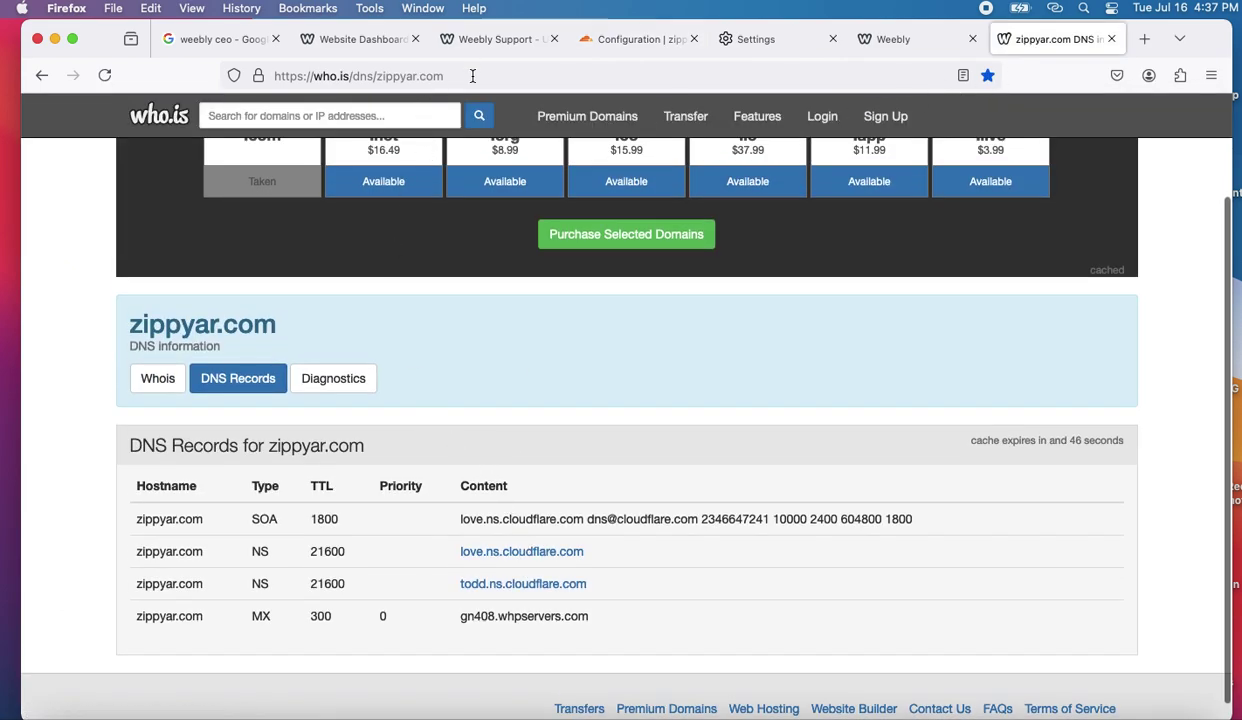
{"action": "left_click", "coordinate": [473, 76]}
{"action": "key", "text": "Return"}
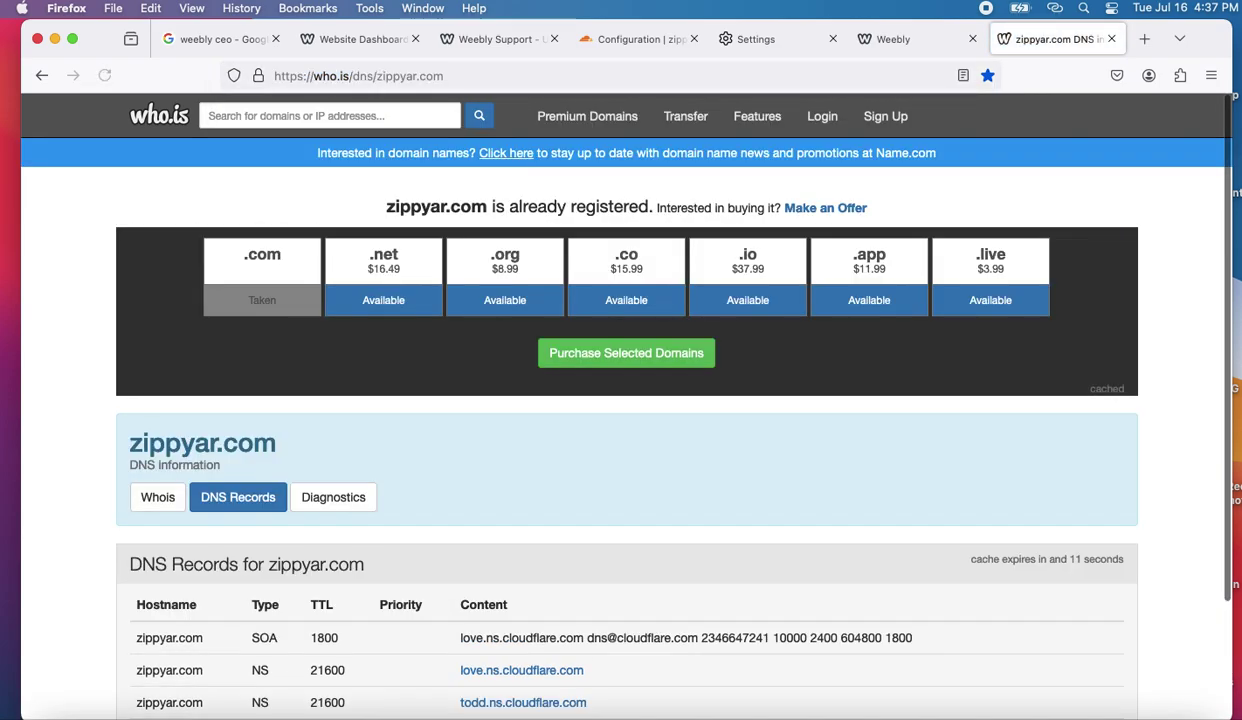
{"action": "scroll", "coordinate": [490, 600], "scroll_direction": "down", "scroll_amount": 3}
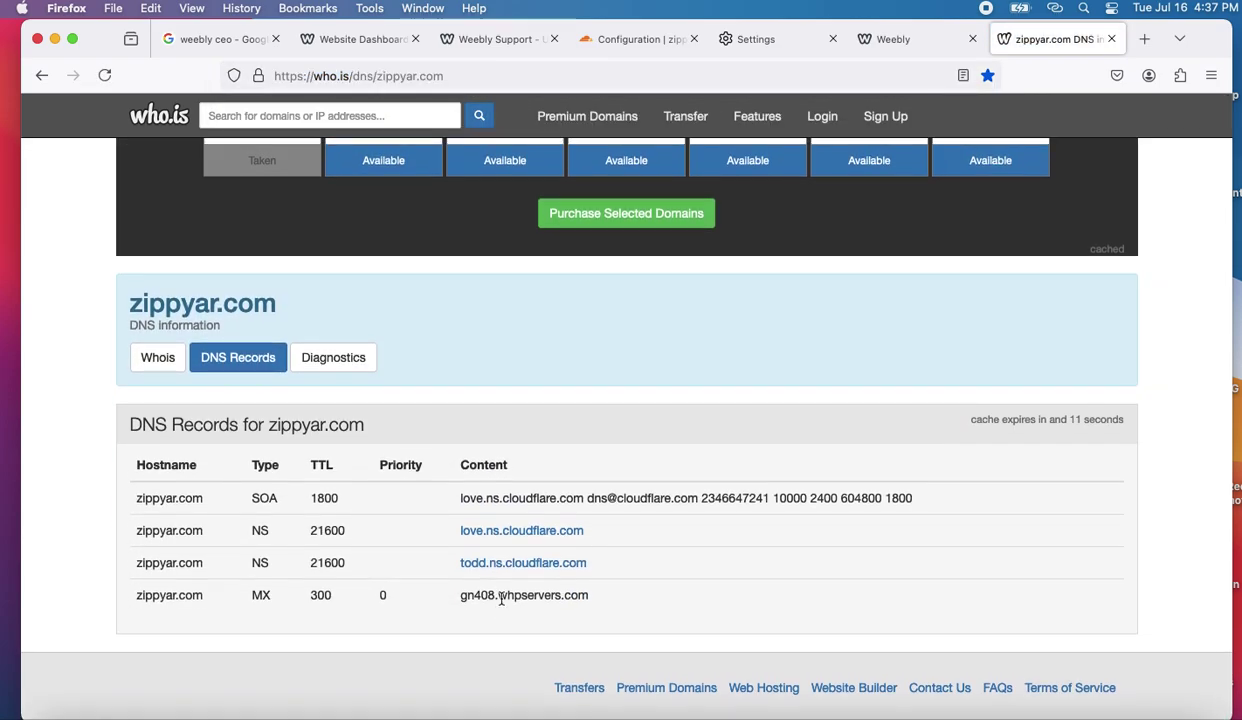
{"action": "scroll", "coordinate": [502, 597], "scroll_direction": "down", "scroll_amount": 1}
{"action": "scroll", "coordinate": [502, 180], "scroll_direction": "up", "scroll_amount": 3}
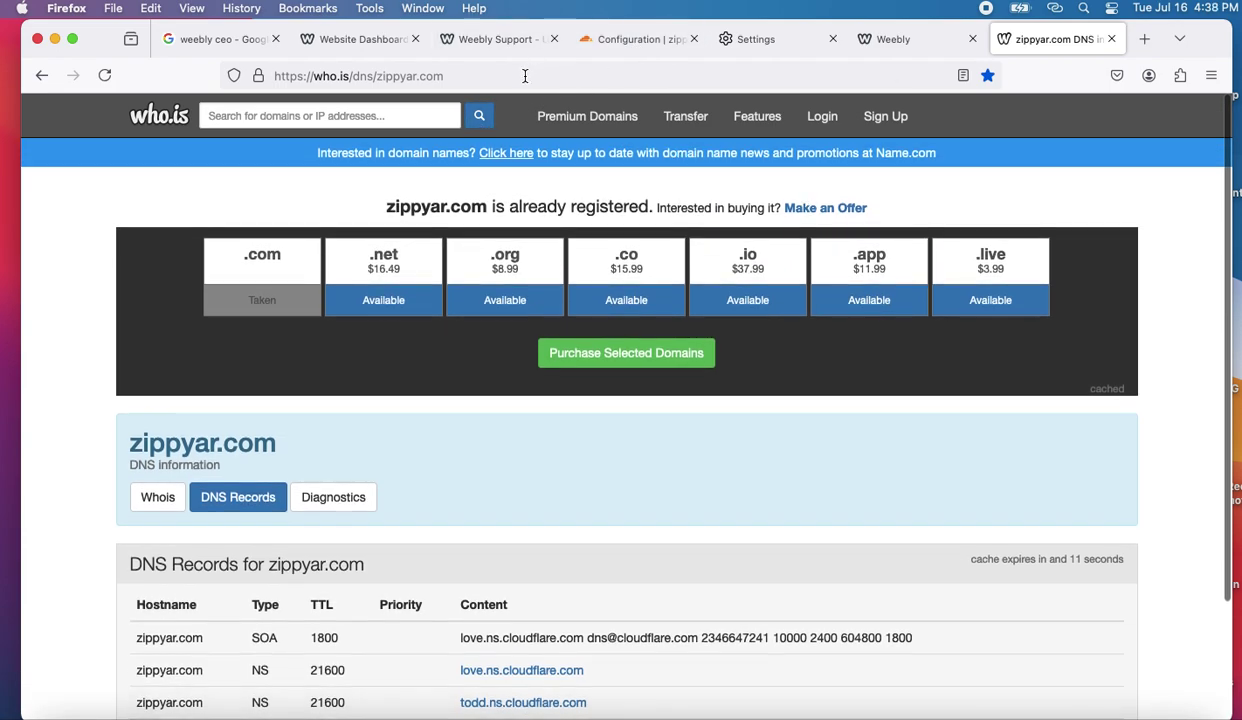
- Reload again to show A records 104.26.13.242, 172.67.74.25, 104.26.12.242; copy 104.26.13.242 into a new tab
{"action": "left_click", "coordinate": [519, 76]}
{"action": "key", "text": "Return"}
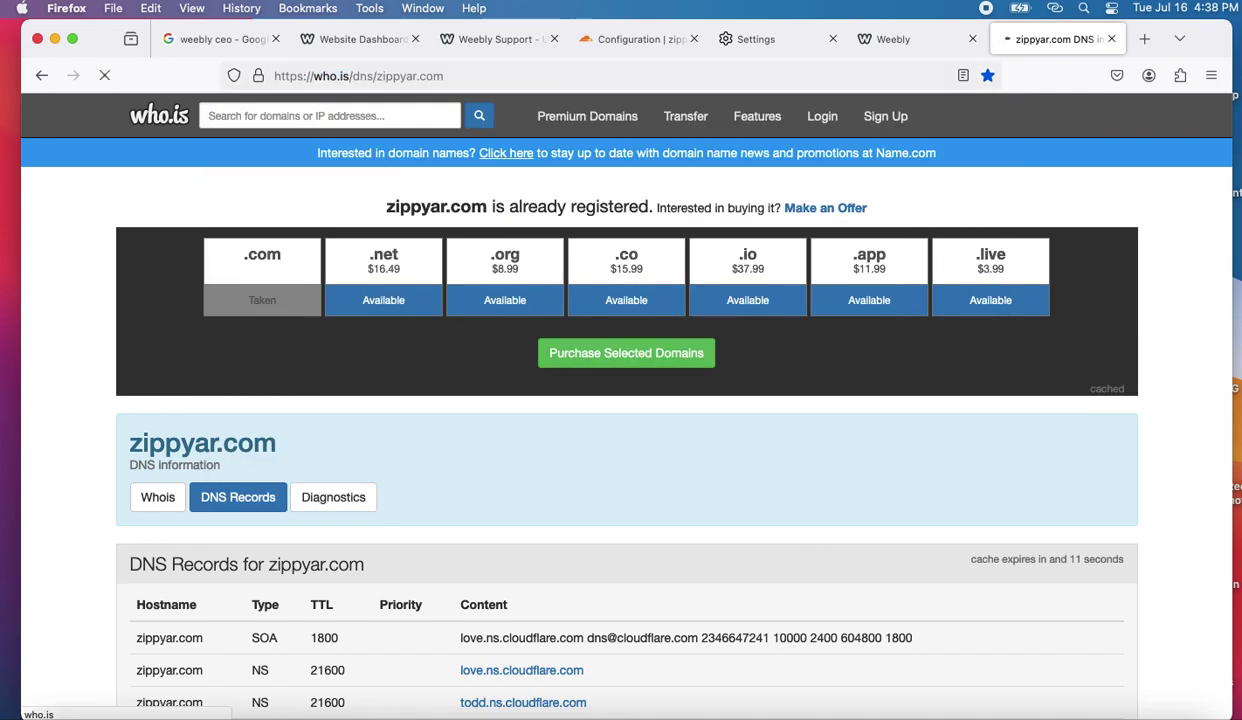
{"action": "scroll", "coordinate": [438, 573], "scroll_direction": "down", "scroll_amount": 5}
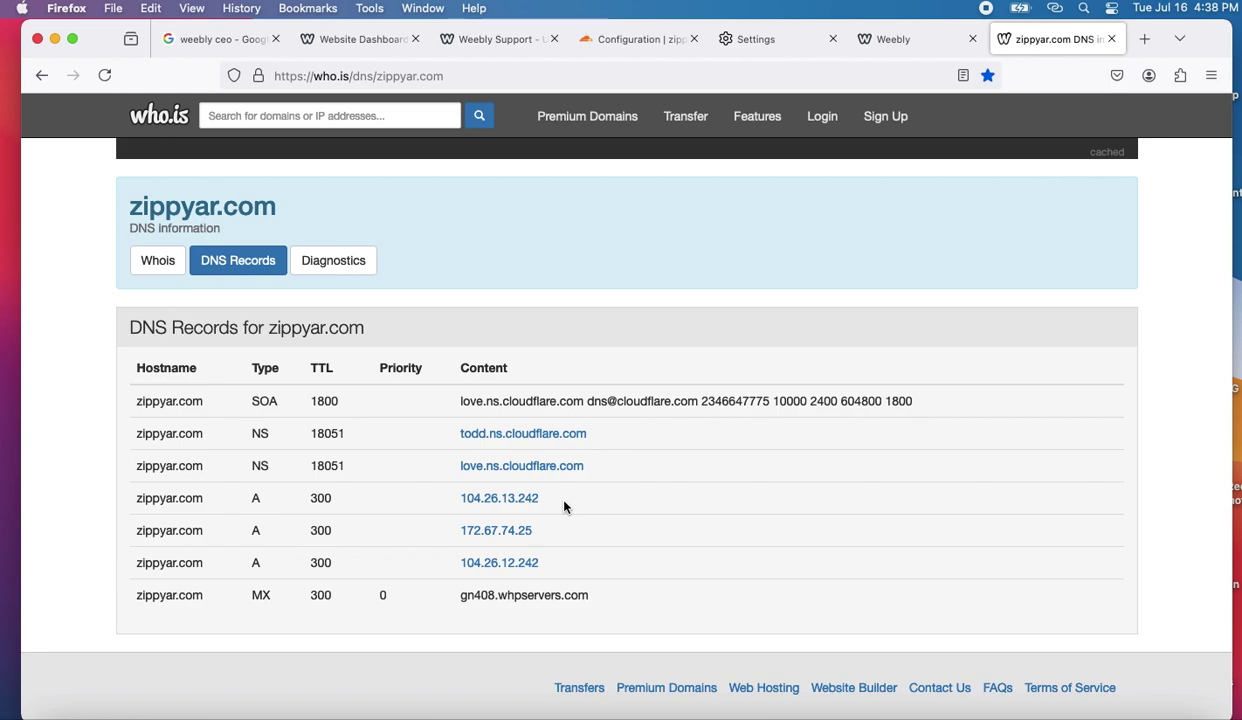
{"action": "scroll", "coordinate": [564, 505], "scroll_direction": "down", "scroll_amount": 2}
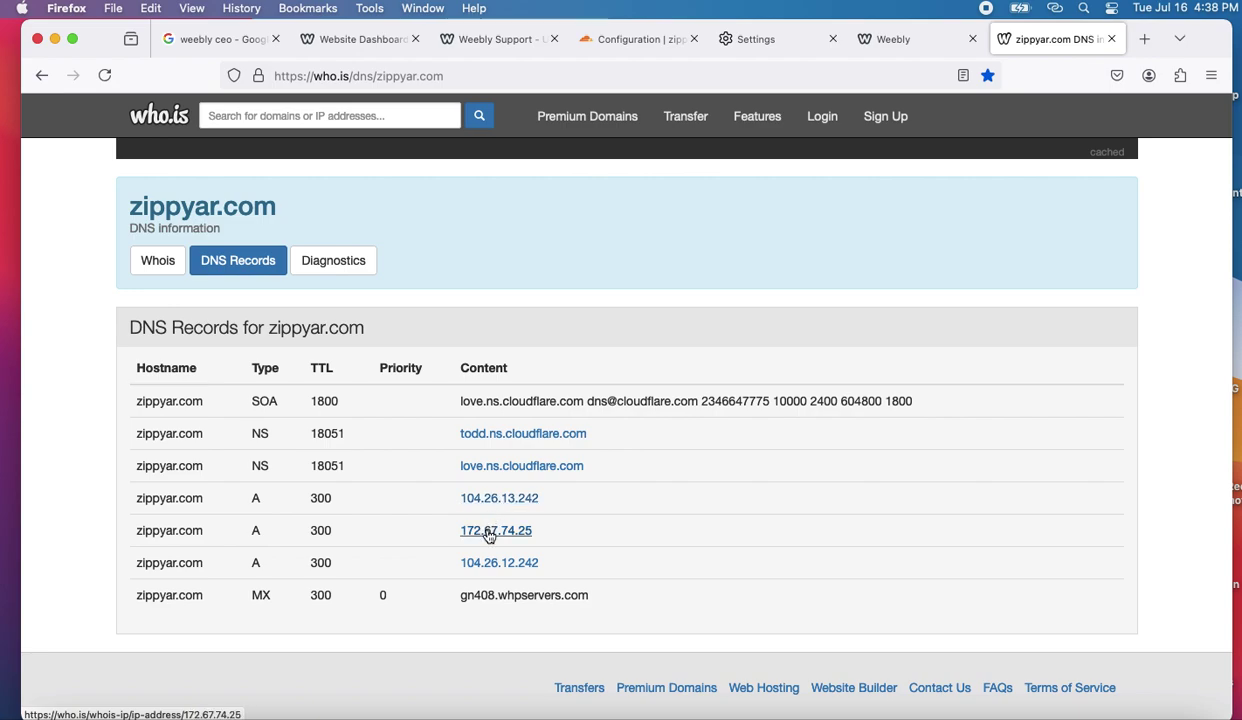
{"action": "left_click_drag", "start_coordinate": [540, 498], "coordinate": [458, 506]}
{"action": "key", "text": "super+c"}
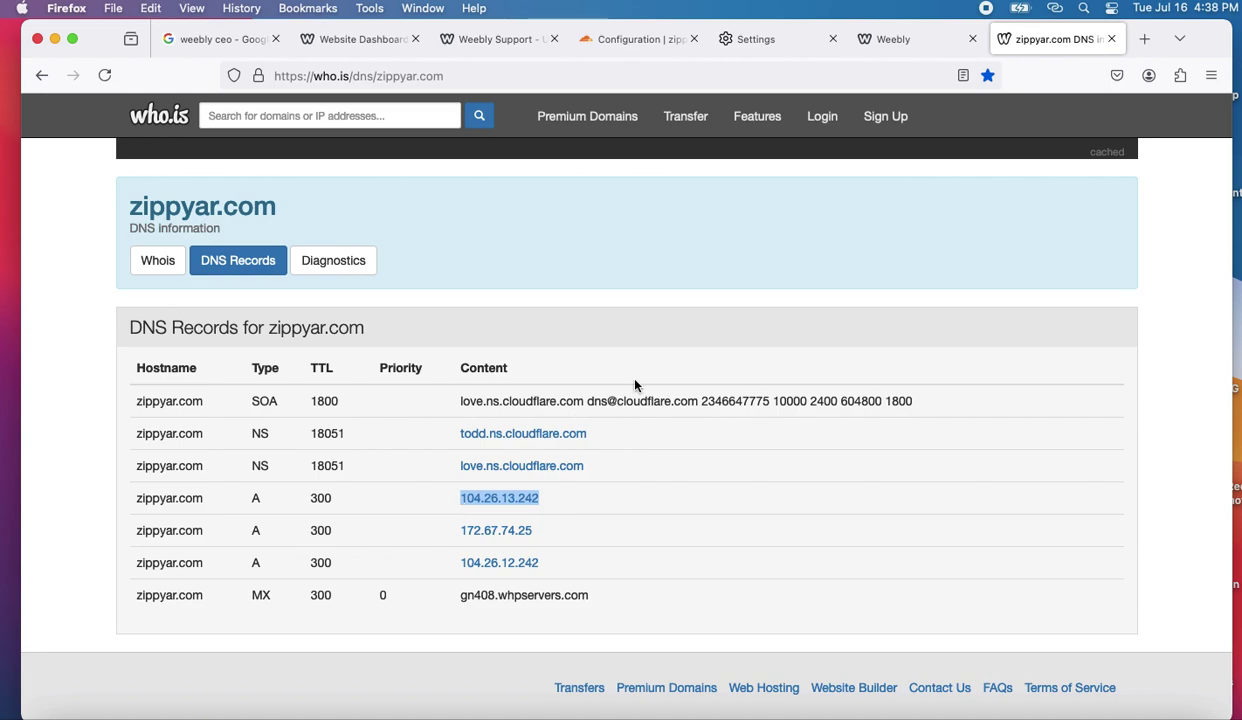
{"action": "left_click", "coordinate": [1145, 39]}
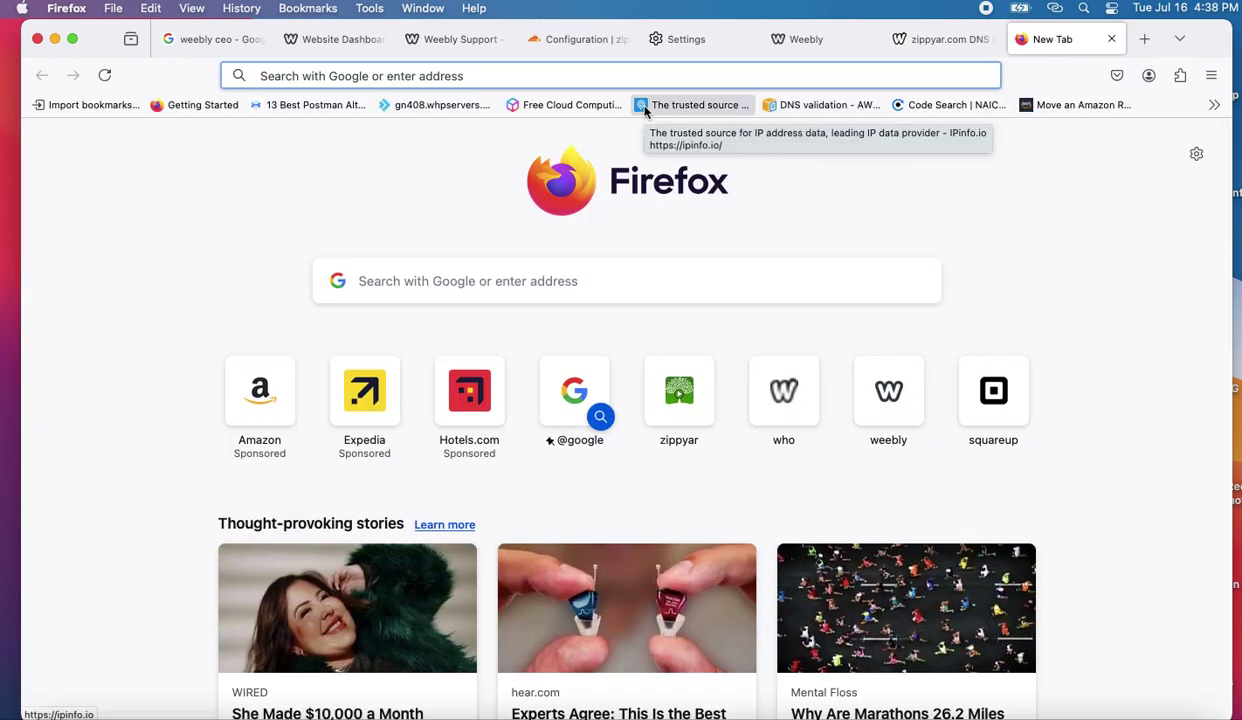
- Visit ip.info, find it is a parked for-sale page, and go back
{"action": "type", "text": "ip"}
{"action": "key", "text": "BackSpace"}
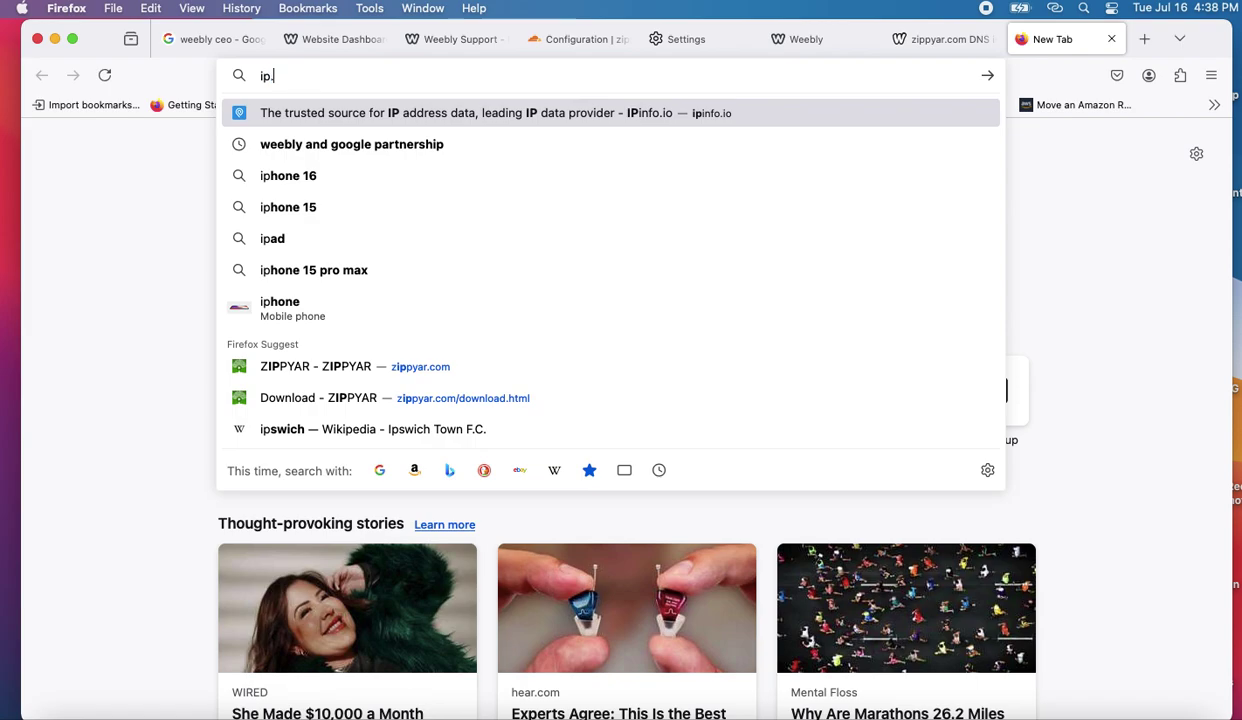
{"action": "type", "text": ".info"}
{"action": "key", "text": "Return"}
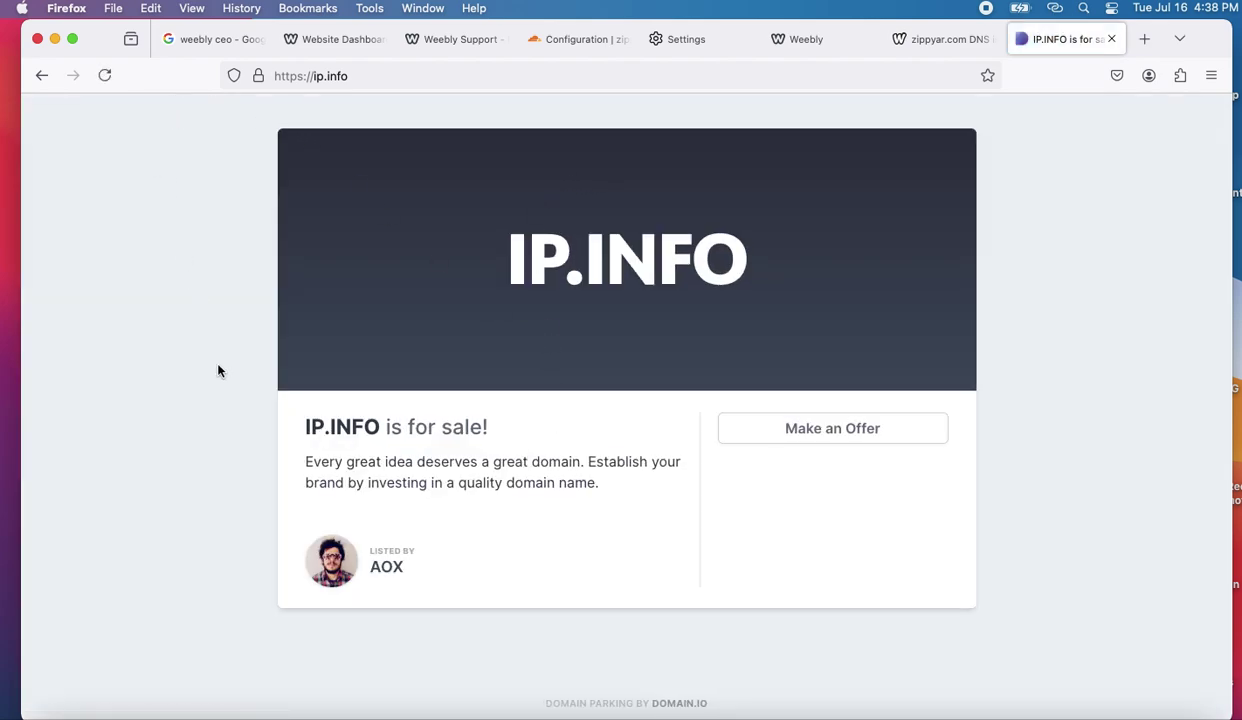
{"action": "left_click", "coordinate": [43, 75]}
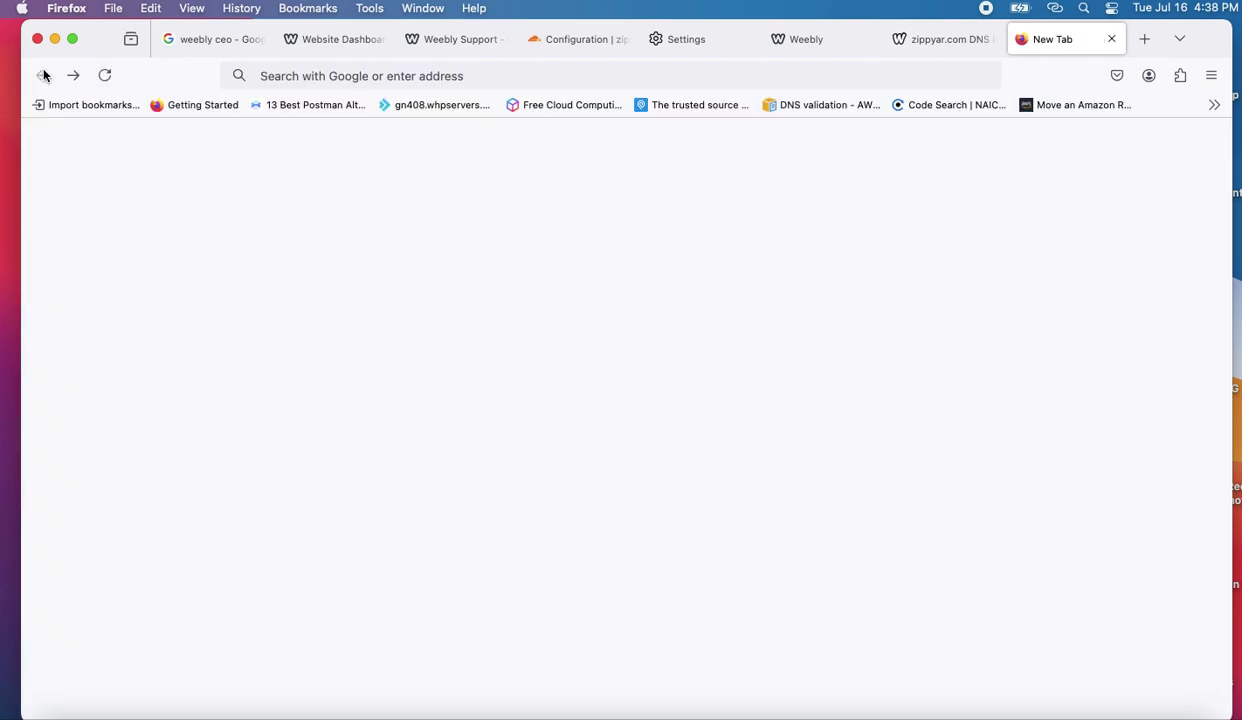
- Search Google for "ip info" and open the IPinfo.io result
{"action": "left_click", "coordinate": [429, 287]}
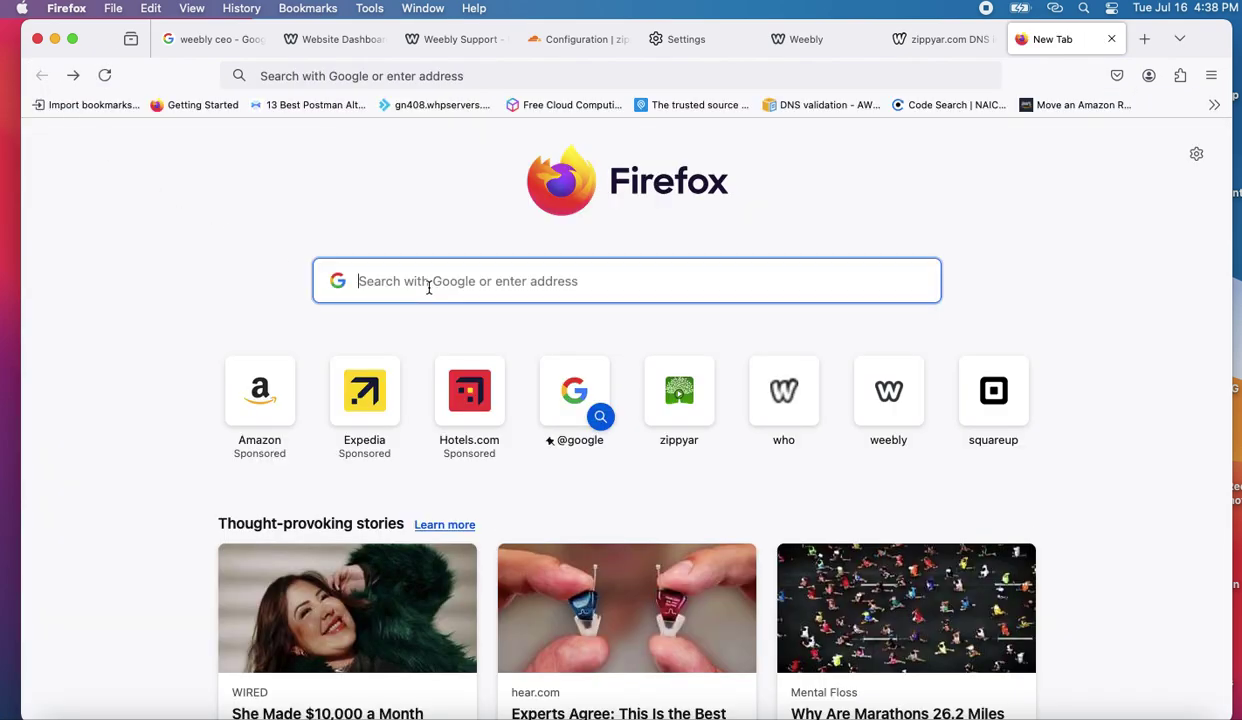
{"action": "type", "text": "ip info"}
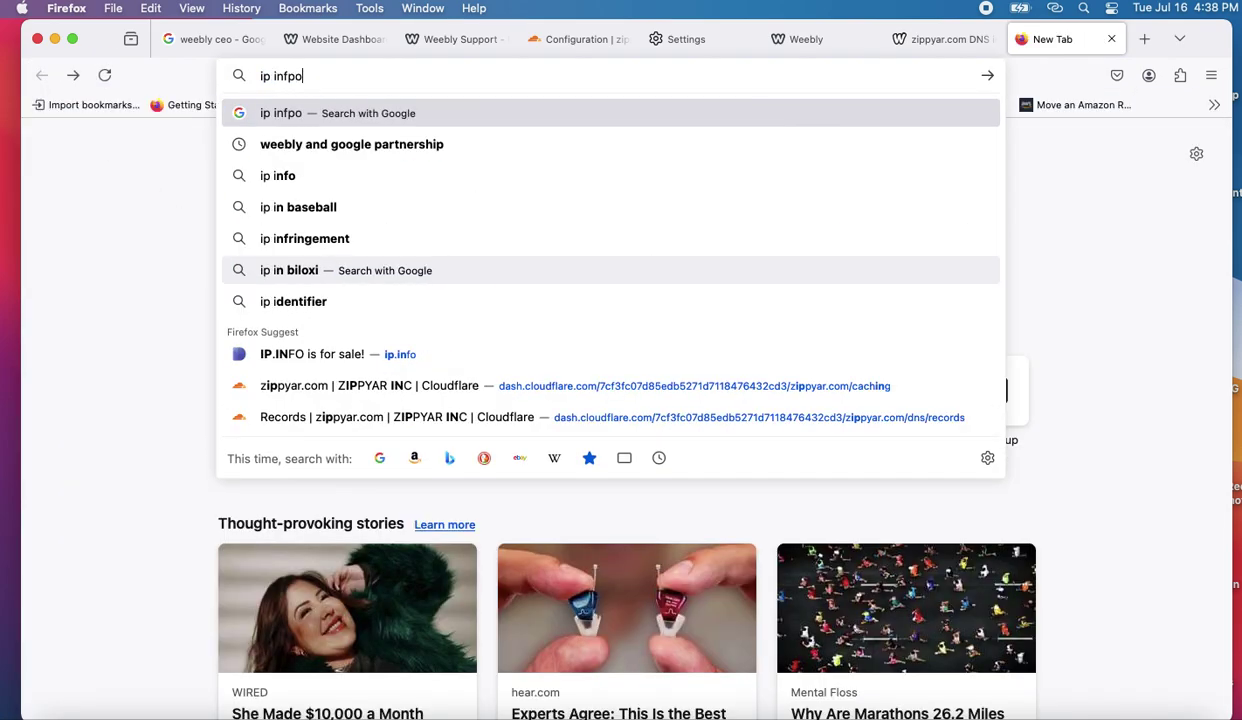
{"action": "key", "text": "BackSpace"}
{"action": "type", "text": "o"}
{"action": "key", "text": "Return"}
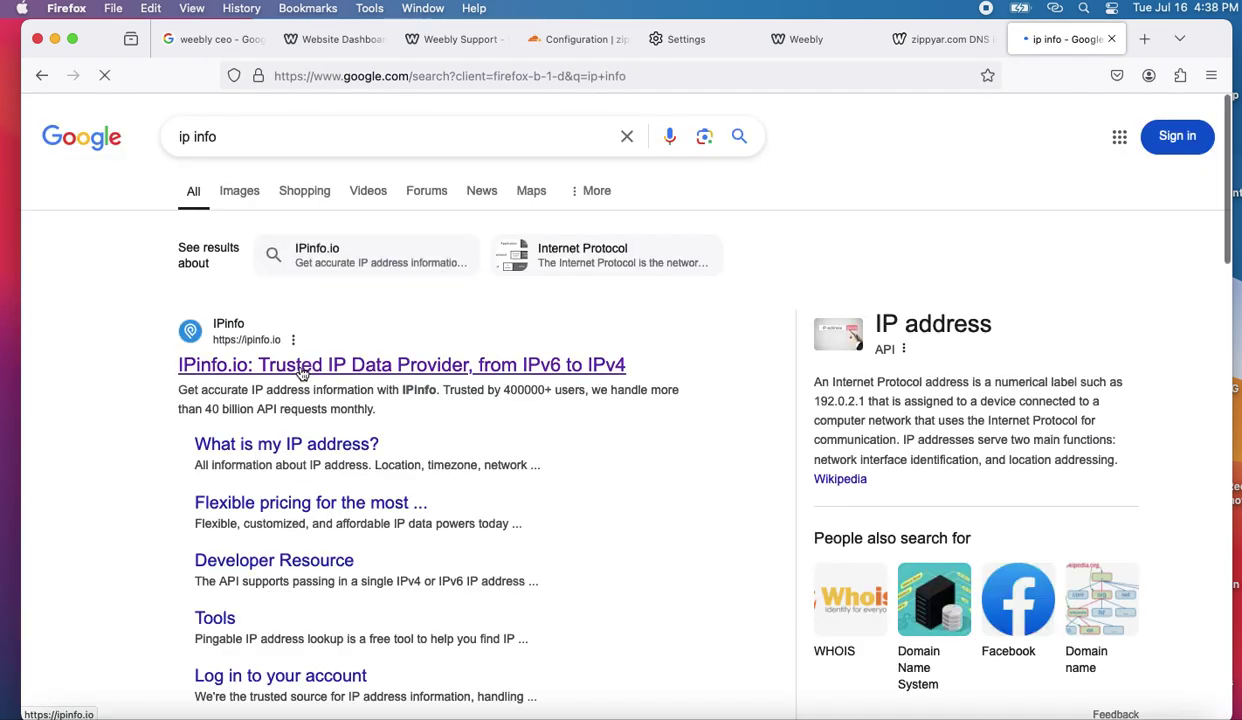
{"action": "left_click", "coordinate": [302, 373]}
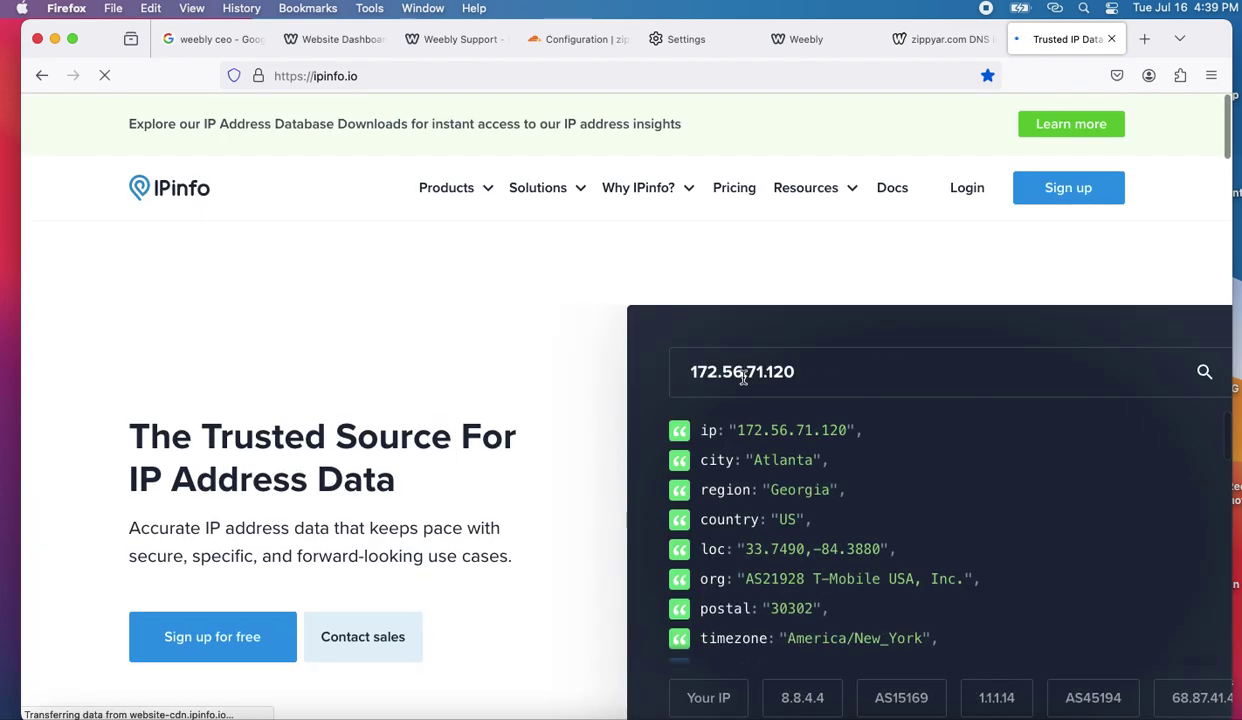
- Look up 104.26.13.242 on IPinfo, a Cloudflare anycast address in San Francisco, then return to who.is
{"action": "triple_click", "coordinate": [787, 371]}
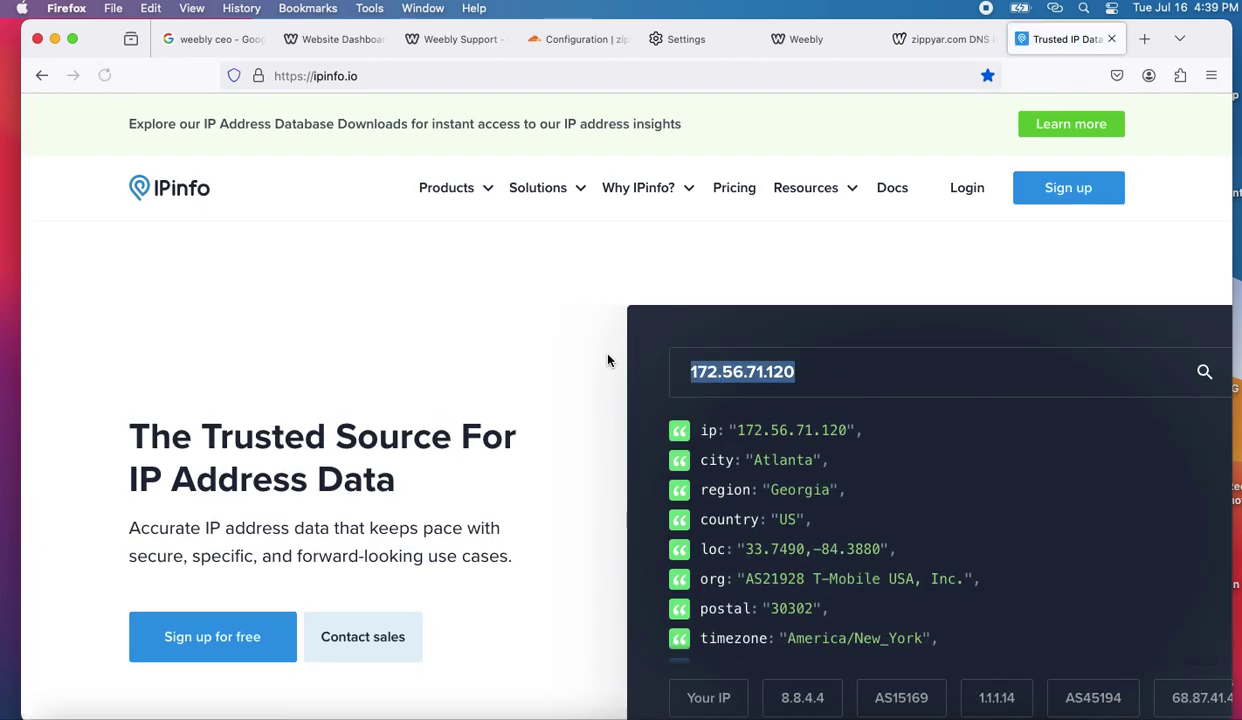
{"action": "key", "text": "super+v"}
{"action": "key", "text": "Return"}
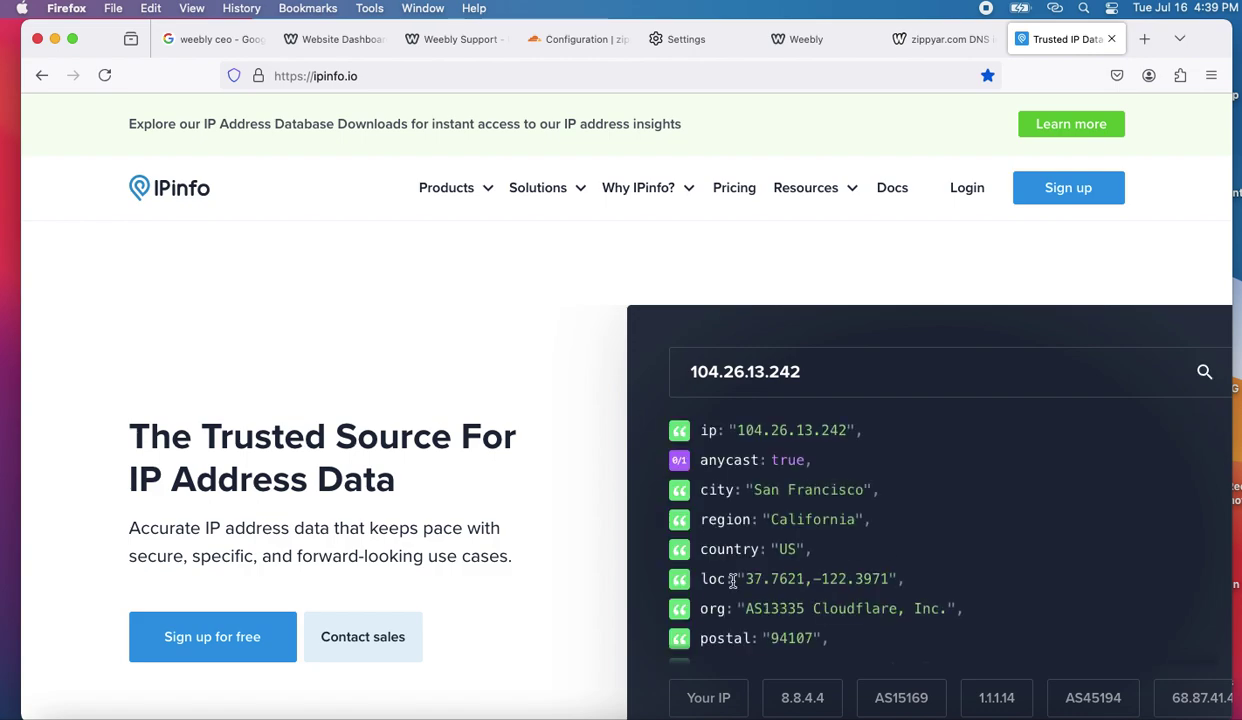
{"action": "scroll", "coordinate": [768, 607], "scroll_direction": "down", "scroll_amount": 8}
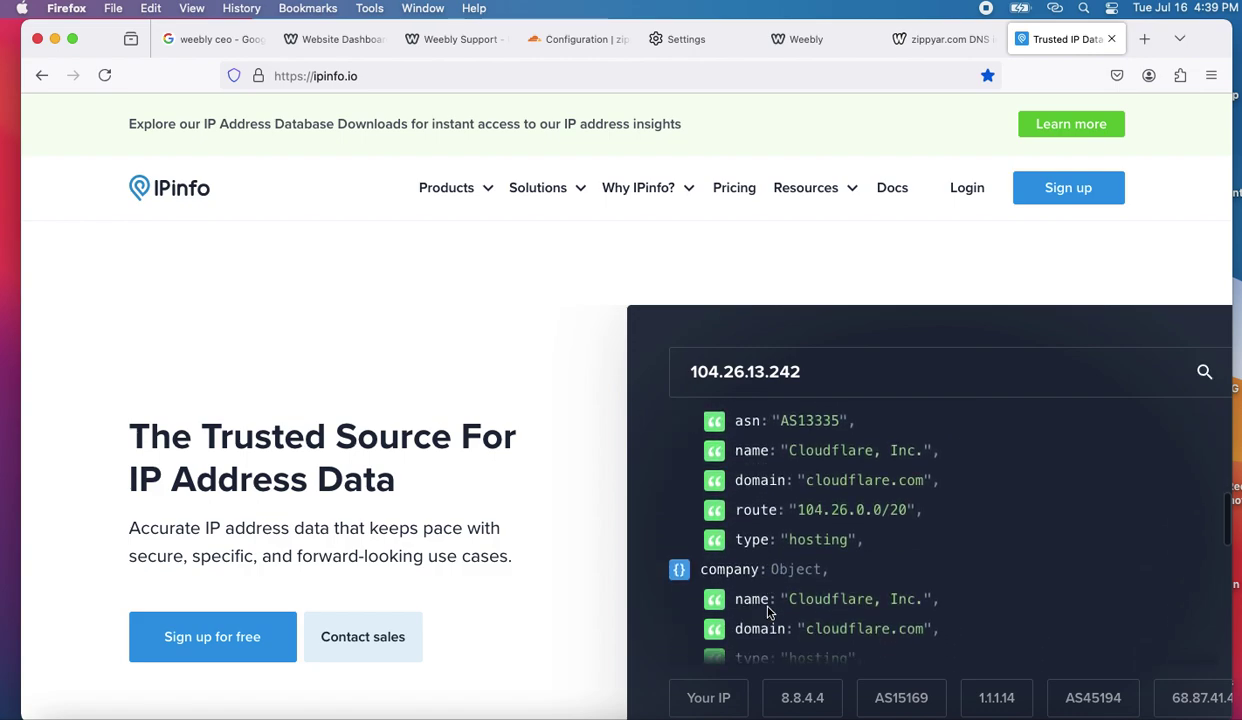
{"action": "scroll", "coordinate": [772, 605], "scroll_direction": "down", "scroll_amount": 6}
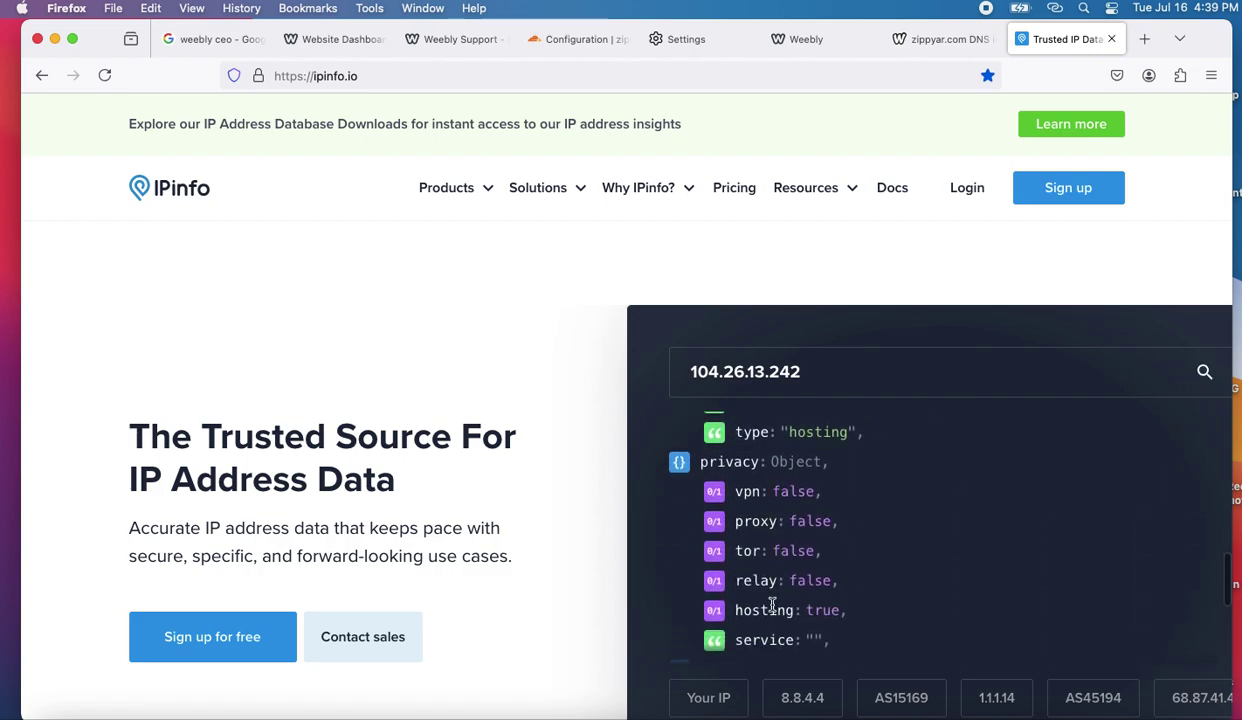
{"action": "scroll", "coordinate": [772, 605], "scroll_direction": "down", "scroll_amount": 4}
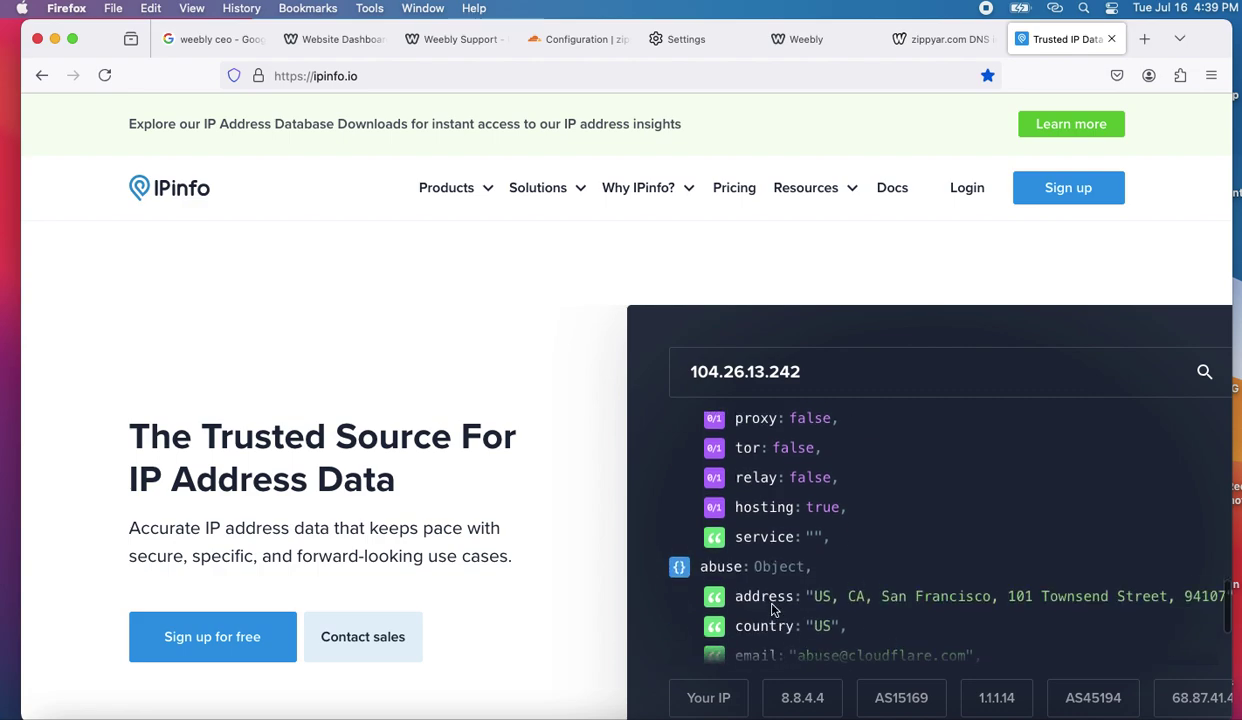
{"action": "scroll", "coordinate": [772, 608], "scroll_direction": "up", "scroll_amount": 3}
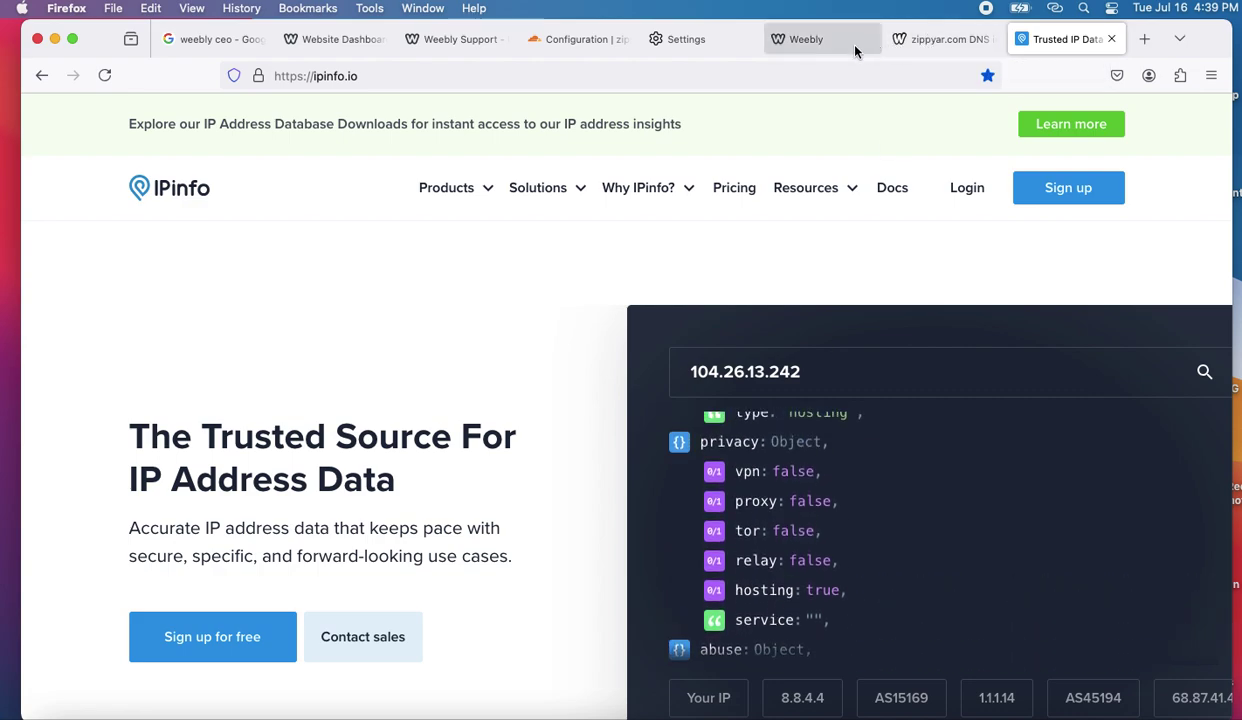
{"action": "scroll", "coordinate": [800, 342], "scroll_direction": "up", "scroll_amount": 1}
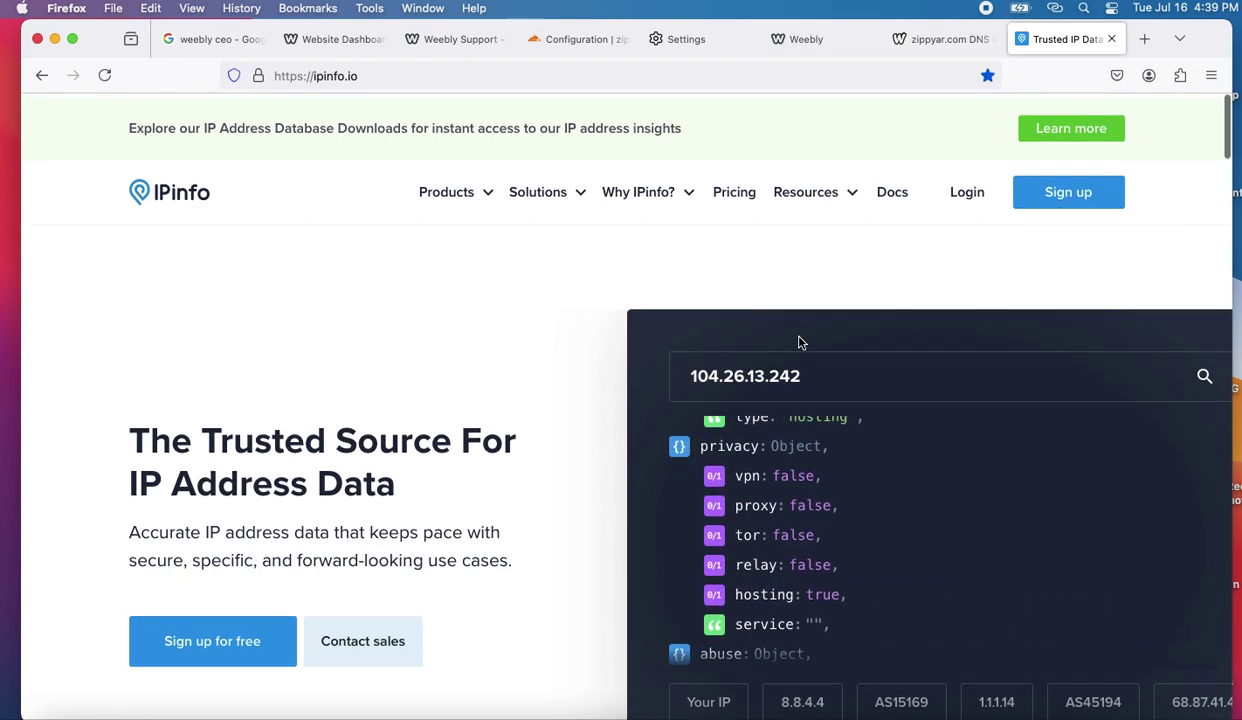
{"action": "left_click", "coordinate": [918, 50]}
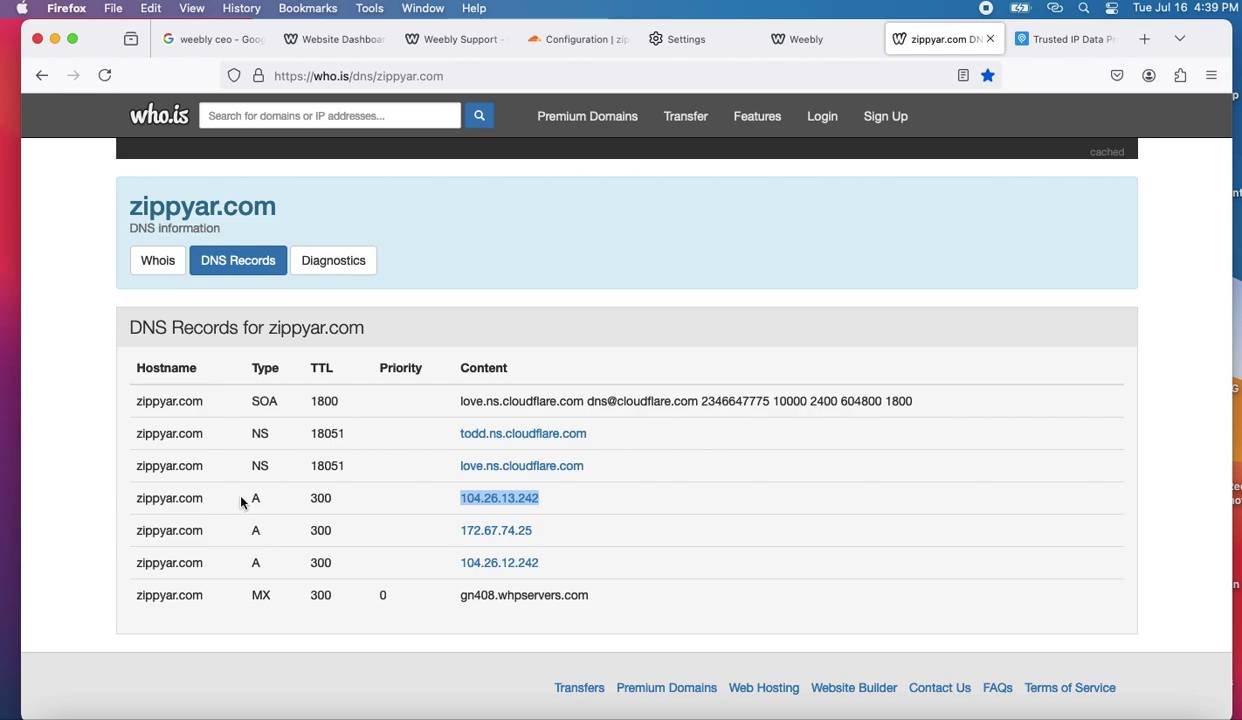
{"action": "left_click", "coordinate": [596, 45]}
- Open Cloudflare's zippyar.com DNS records and select the proxied root A record pointing to 209.212.158.76
{"action": "scroll", "coordinate": [580, 490], "scroll_direction": "down", "scroll_amount": 3}
{"action": "scroll", "coordinate": [585, 500], "scroll_direction": "up", "scroll_amount": 3}
{"action": "left_click", "coordinate": [100, 284]}
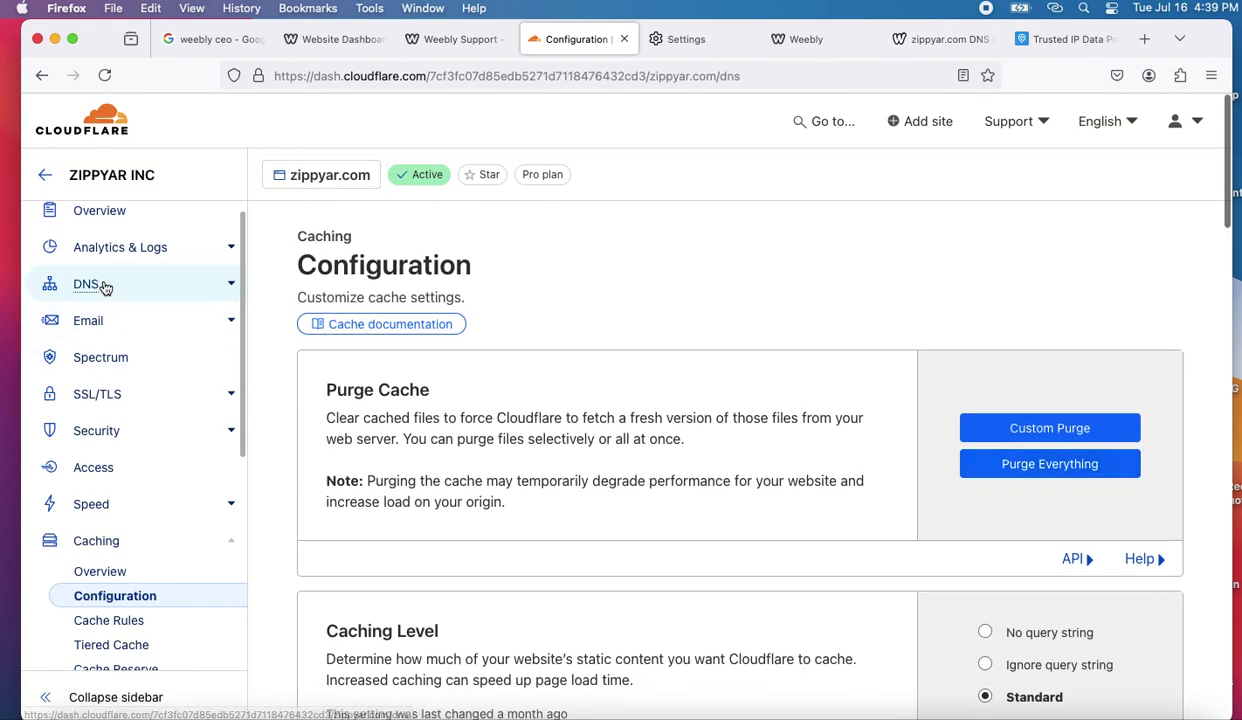
{"action": "scroll", "coordinate": [437, 441], "scroll_direction": "down", "scroll_amount": 5}
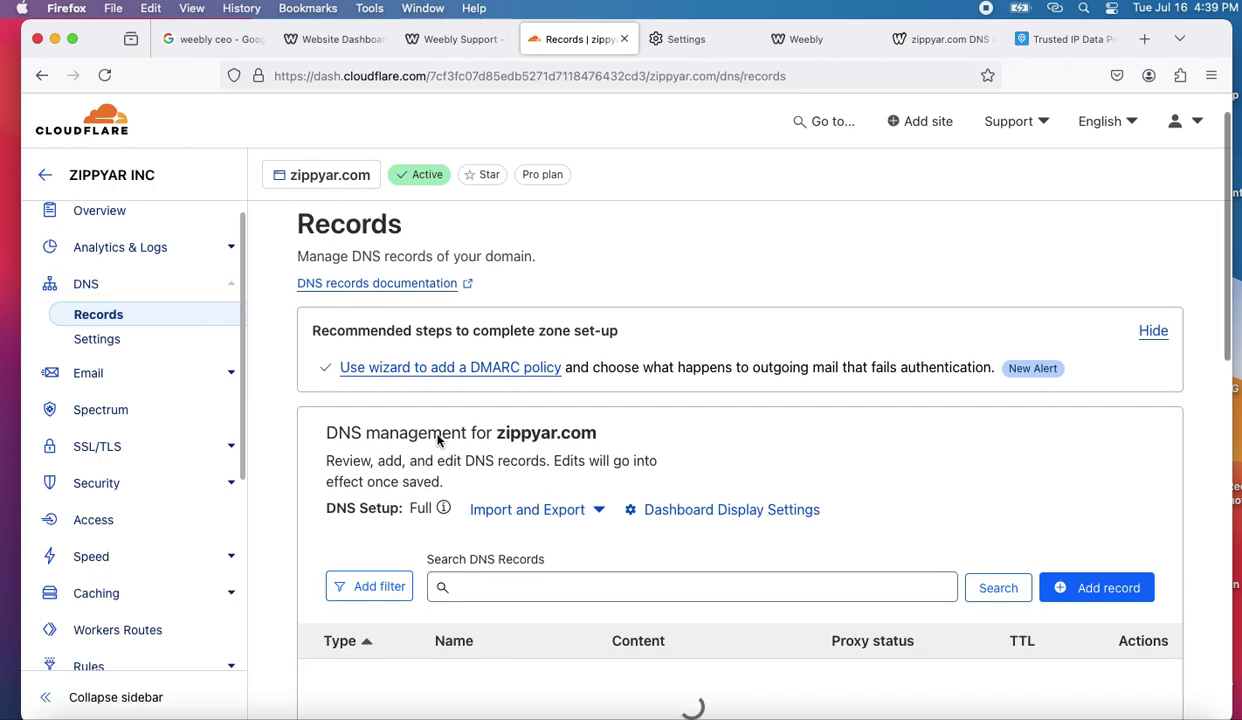
{"action": "scroll", "coordinate": [437, 441], "scroll_direction": "down", "scroll_amount": 2}
{"action": "scroll", "coordinate": [437, 441], "scroll_direction": "up", "scroll_amount": 1}
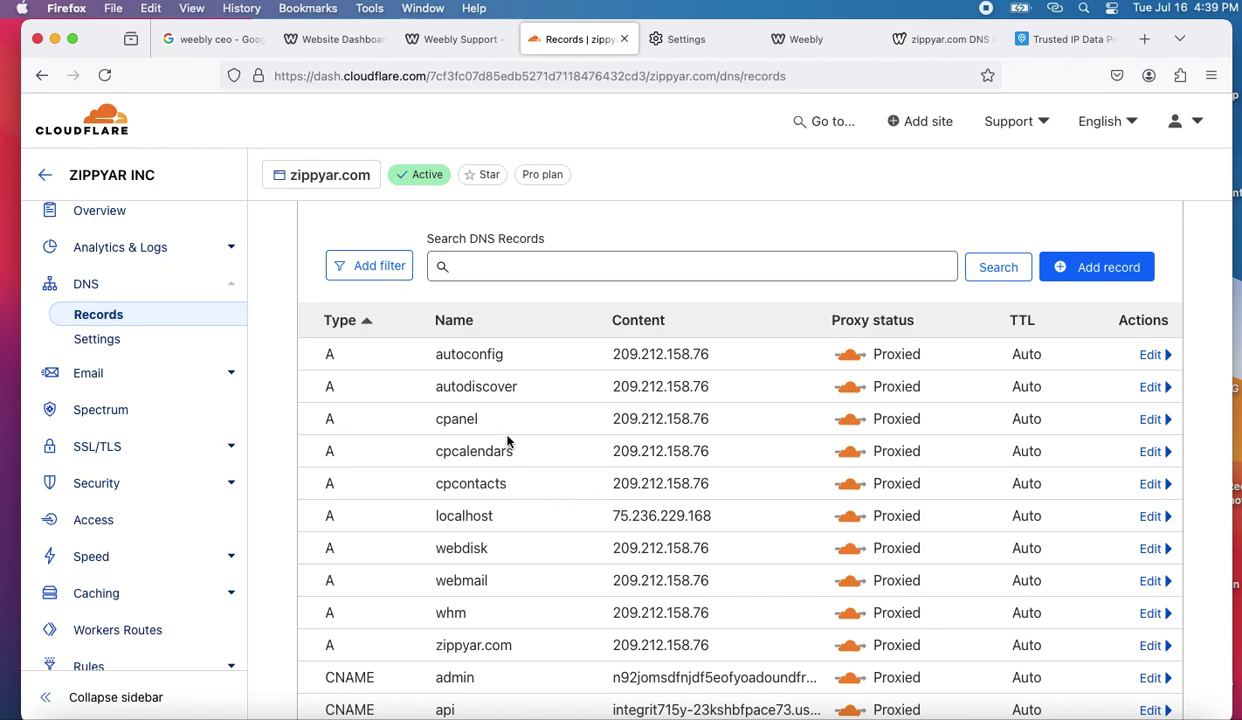
{"action": "scroll", "coordinate": [505, 450], "scroll_direction": "up", "scroll_amount": 2}
{"action": "scroll", "coordinate": [508, 470], "scroll_direction": "down", "scroll_amount": 1}
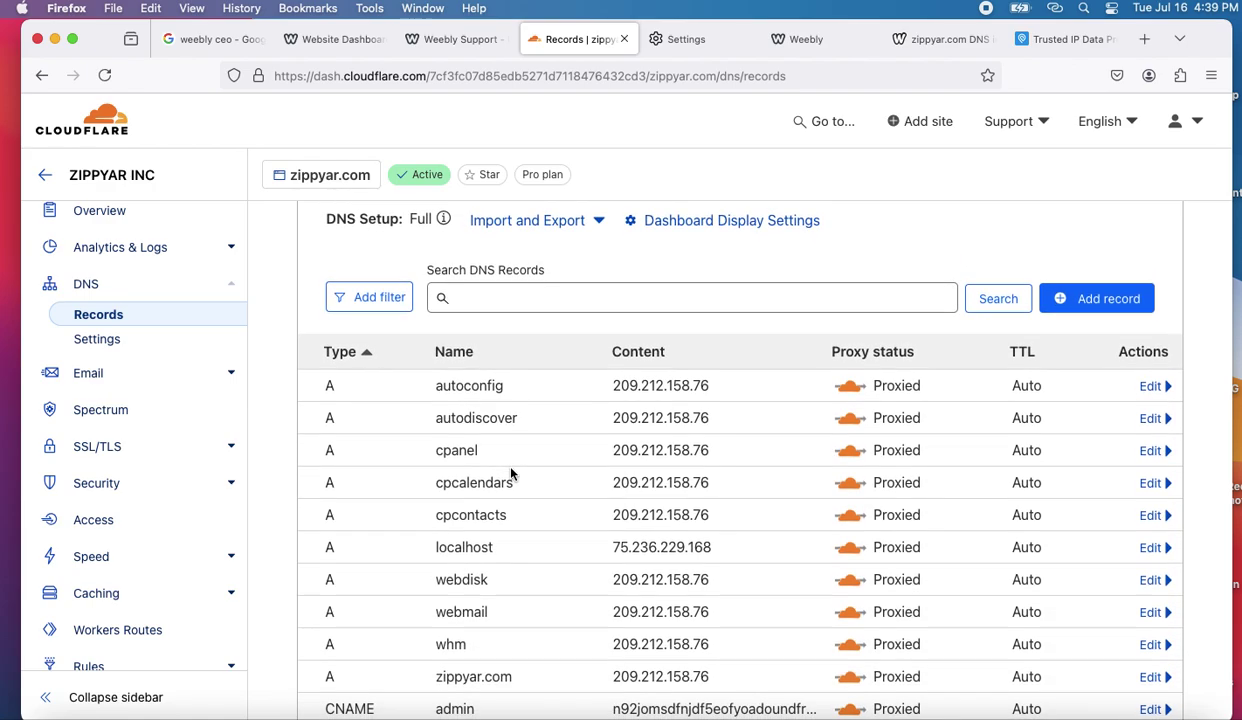
{"action": "left_click_drag", "start_coordinate": [732, 678], "coordinate": [439, 681]}
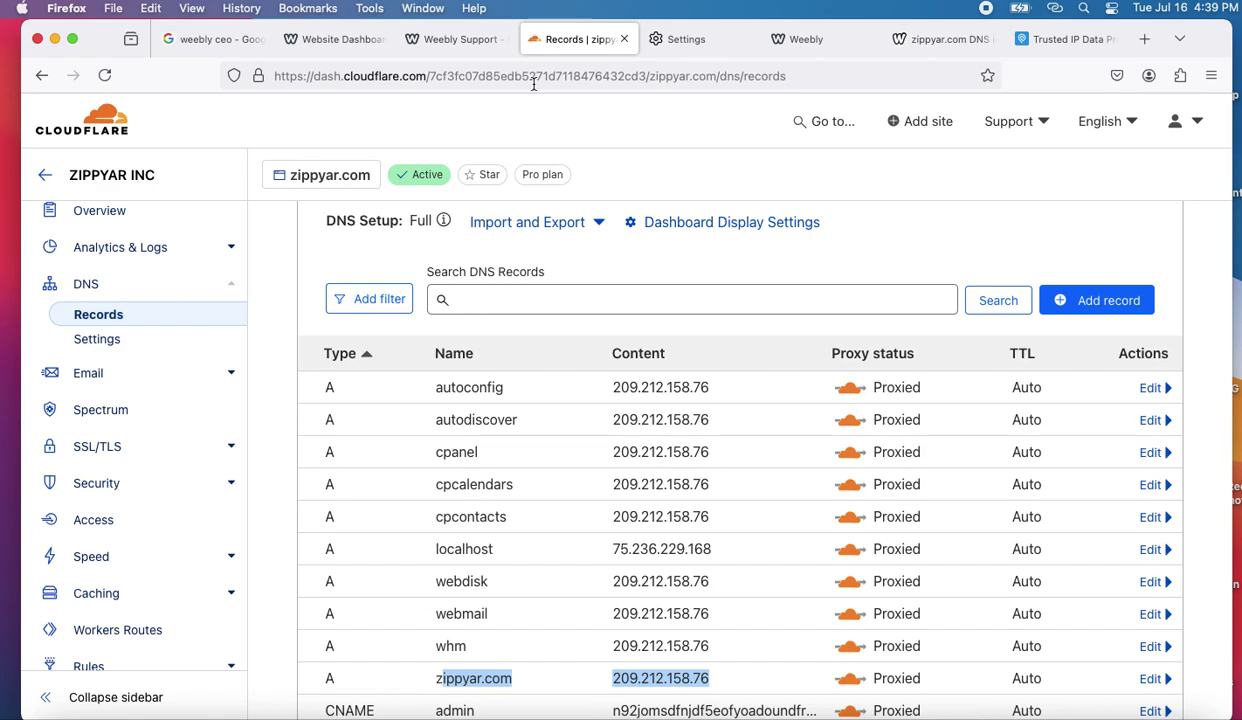
{"action": "left_click", "coordinate": [1062, 40]}
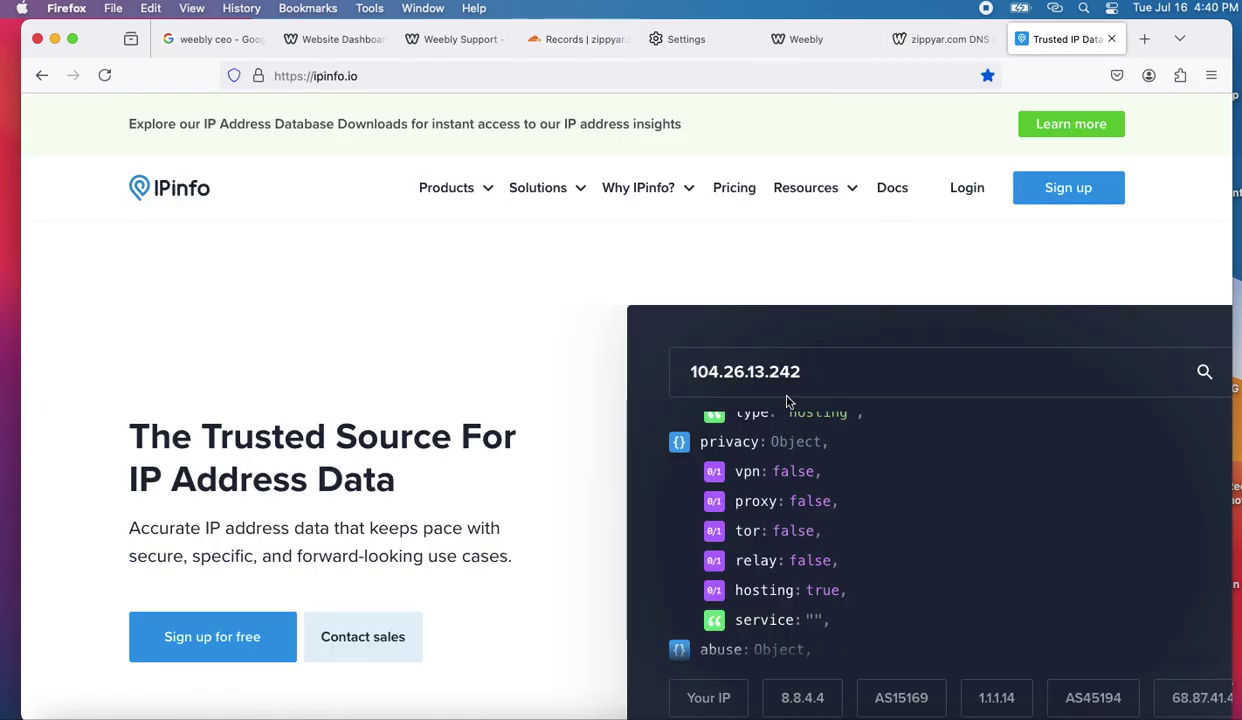
- Reload the who.is DNS records lookup for zippyar.com
{"action": "left_click", "coordinate": [915, 40]}
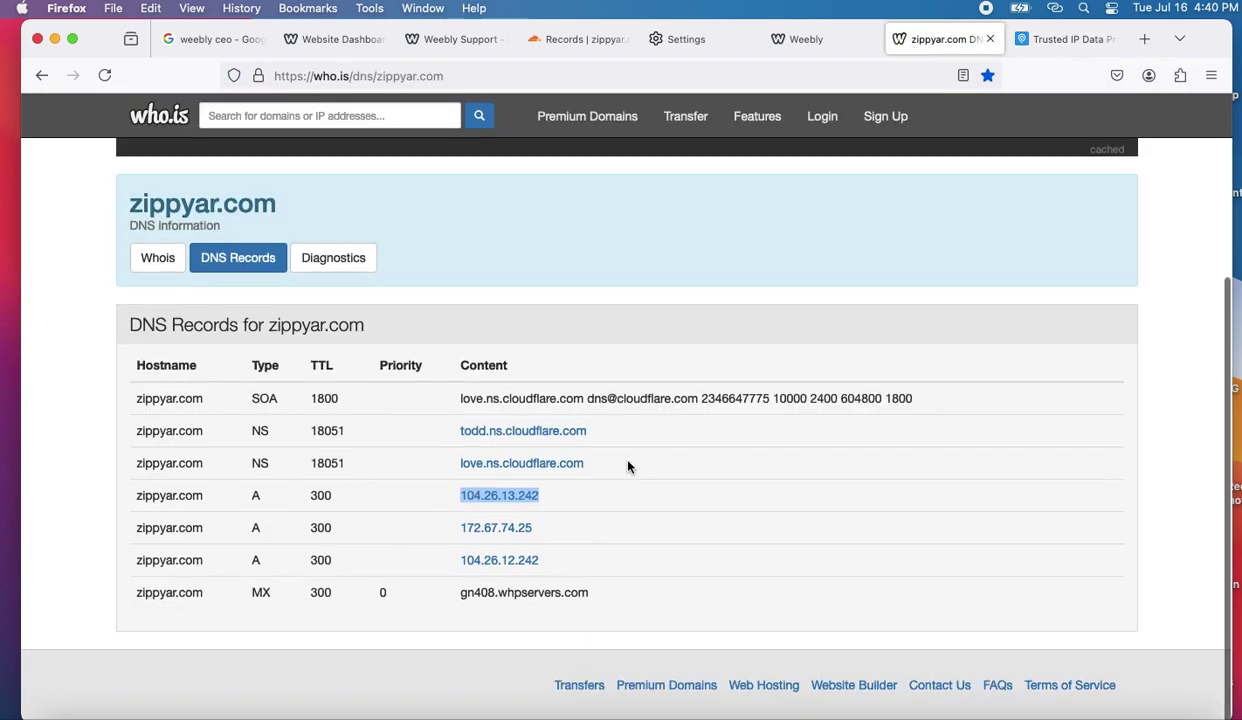
{"action": "scroll", "coordinate": [628, 466], "scroll_direction": "up", "scroll_amount": 2}
{"action": "scroll", "coordinate": [628, 466], "scroll_direction": "down", "scroll_amount": 1}
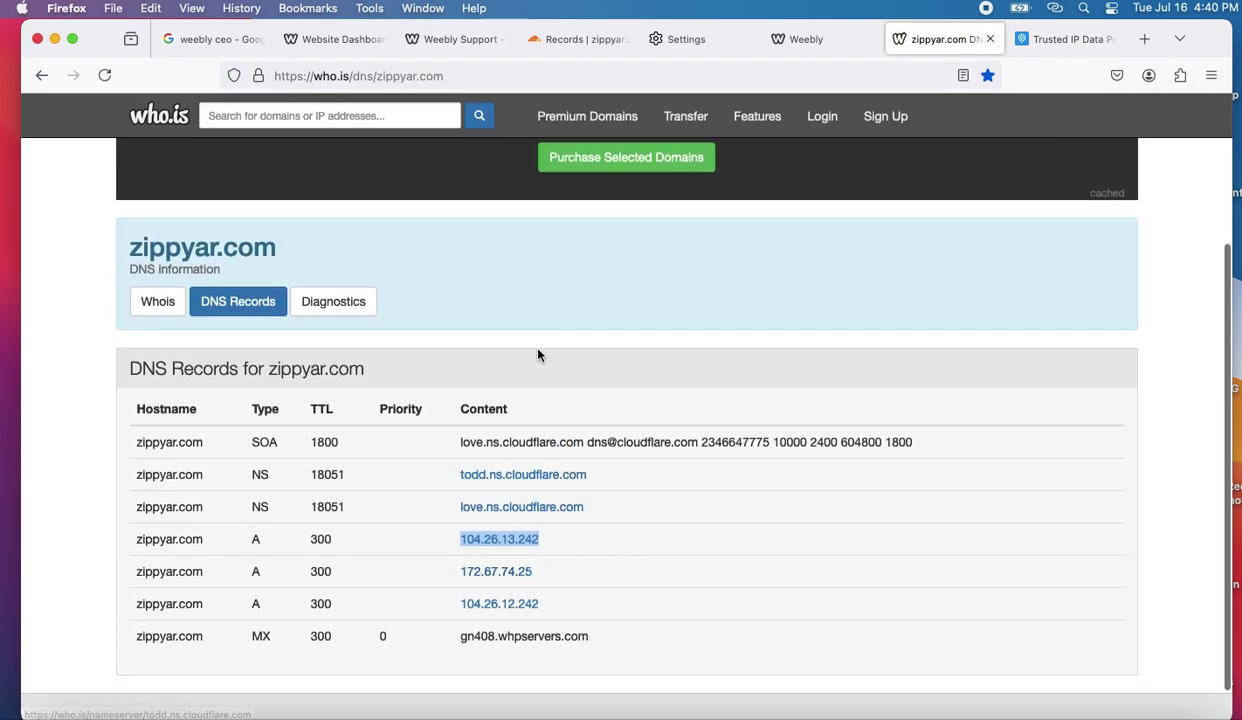
{"action": "left_click", "coordinate": [400, 76]}
{"action": "key", "text": "Return"}
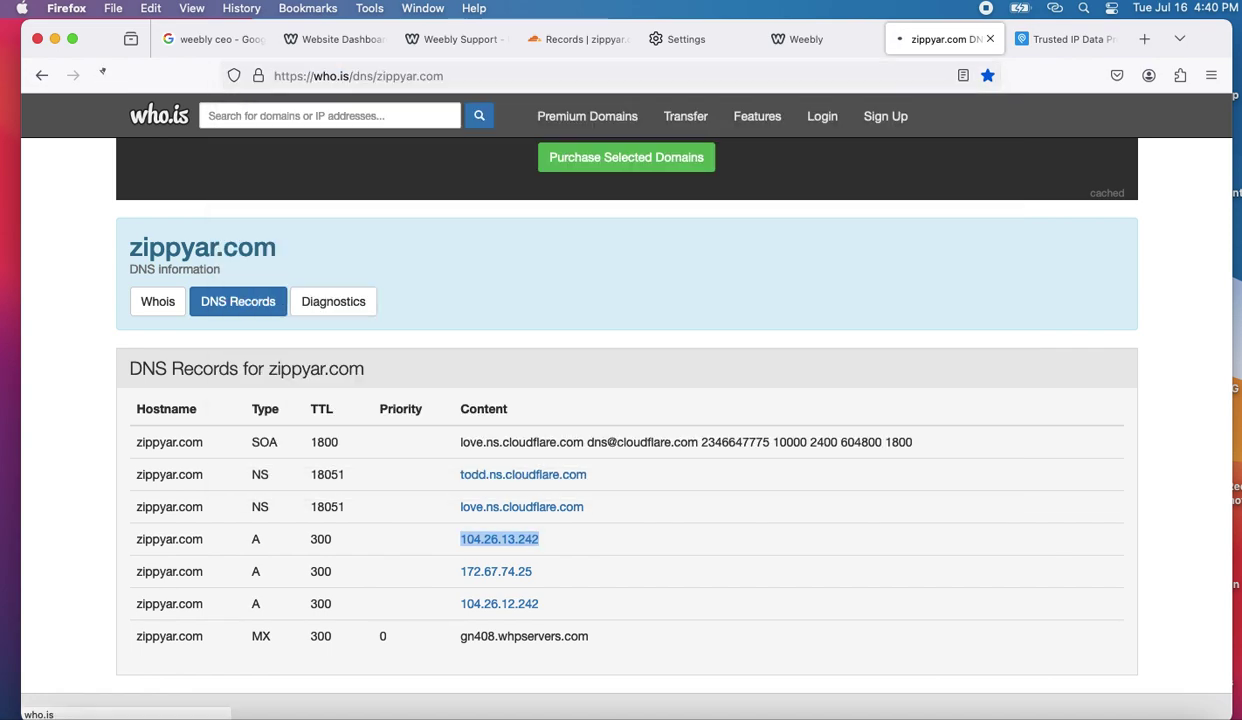
- Select the A record IP 172.67.74.25 in the refreshed who.is results
{"action": "scroll", "coordinate": [615, 578], "scroll_direction": "down", "scroll_amount": 2}
{"action": "scroll", "coordinate": [616, 580], "scroll_direction": "down", "scroll_amount": 5}
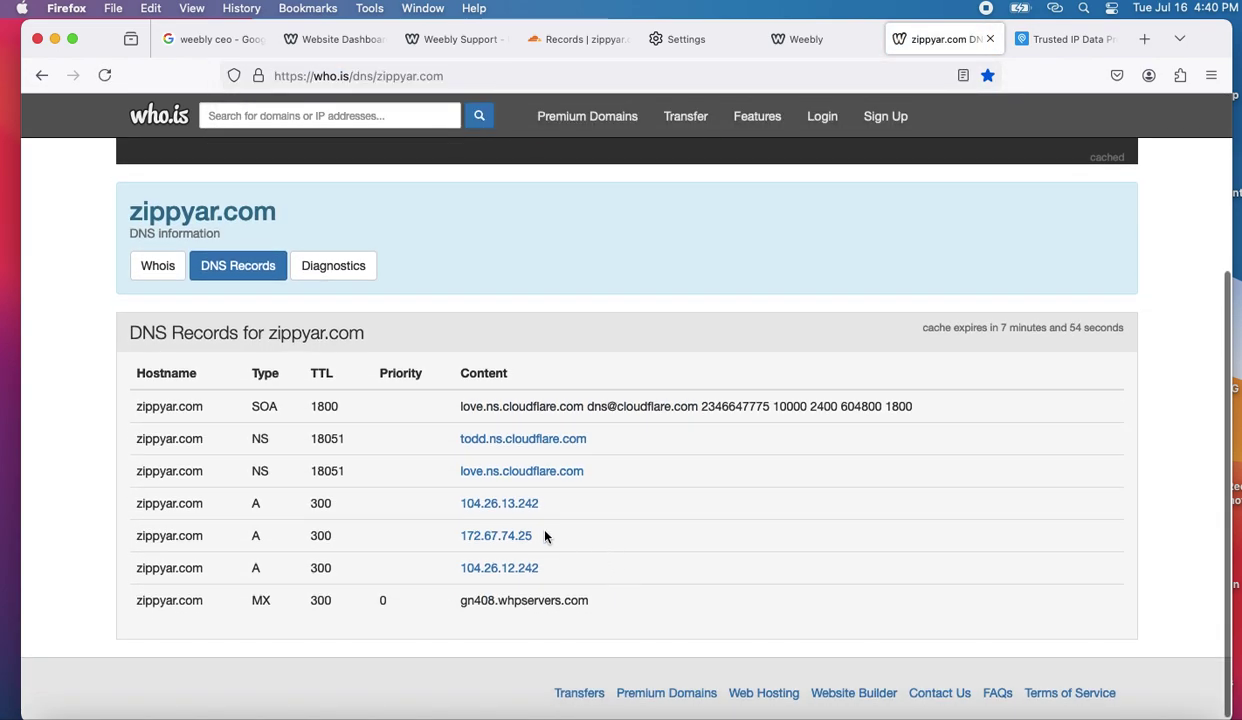
{"action": "left_click_drag", "start_coordinate": [545, 537], "coordinate": [457, 539]}
{"action": "key", "text": "ctrl+c"}
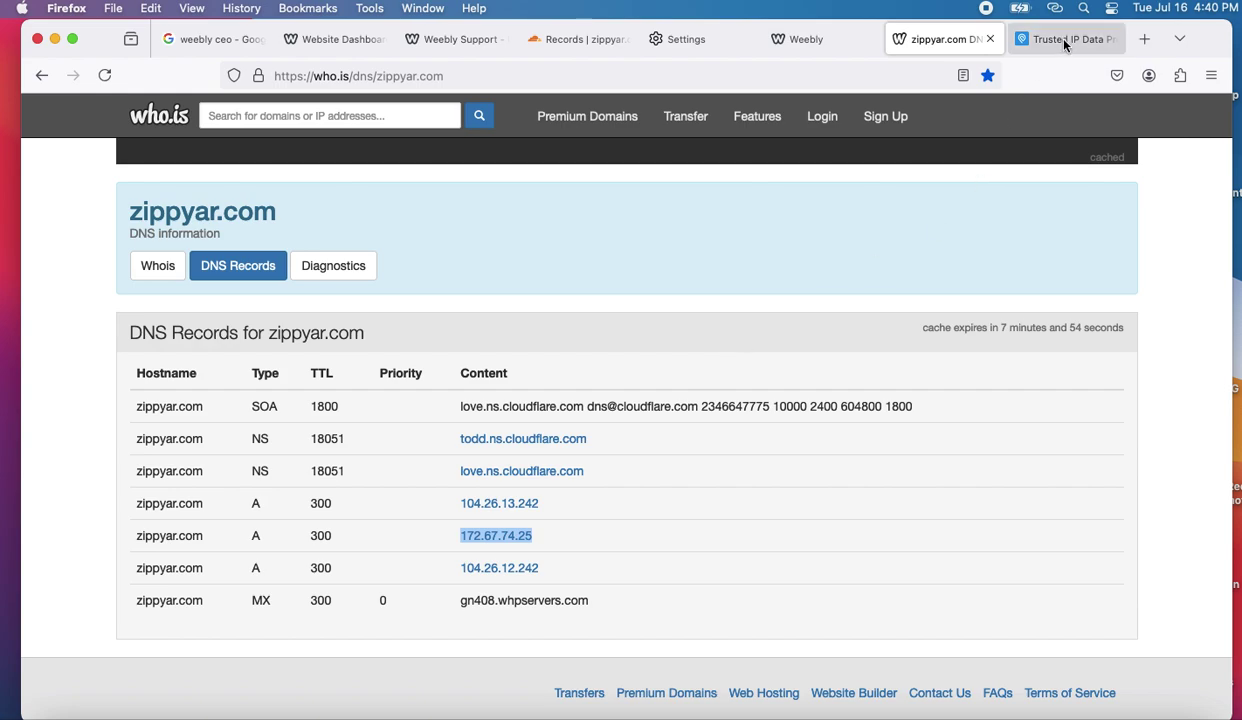
{"action": "left_click", "coordinate": [1031, 37]}
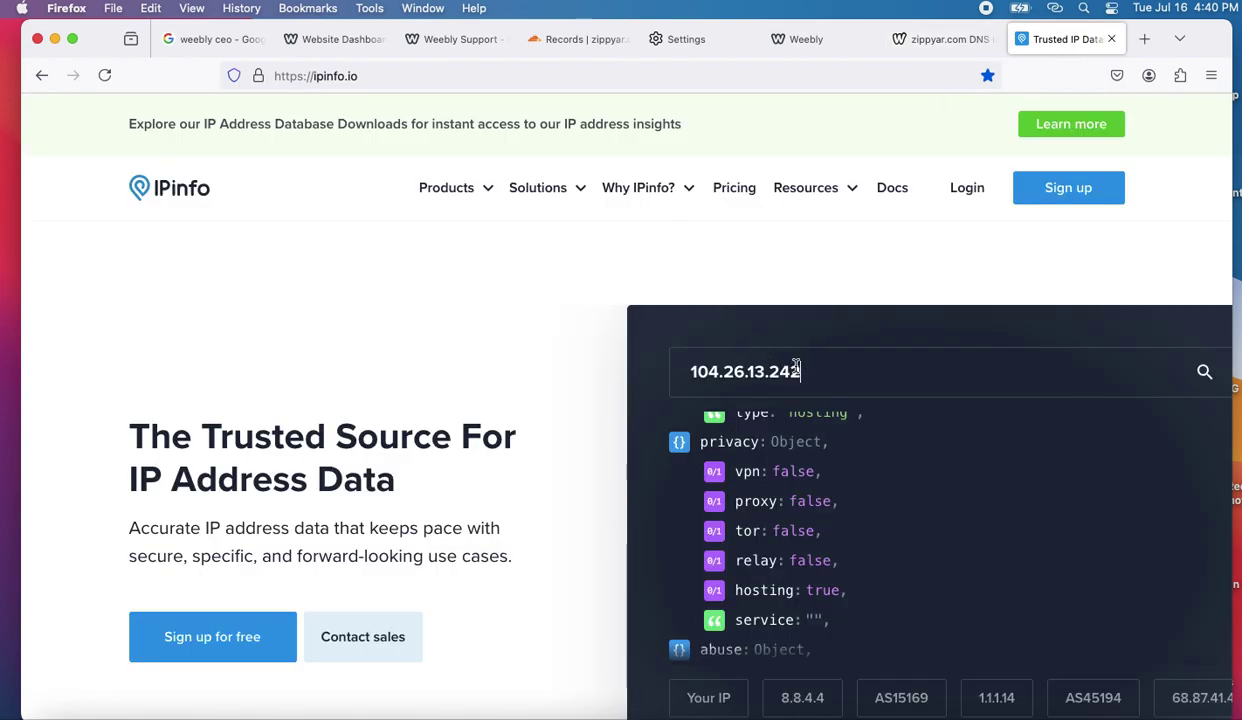
- Look up 172.67.74.25 on IPinfo, confirming it belongs to Cloudflare, Inc
{"action": "left_click_drag", "start_coordinate": [806, 366], "coordinate": [637, 367]}
{"action": "key", "text": "ctrl+v"}
{"action": "key", "text": "Return"}
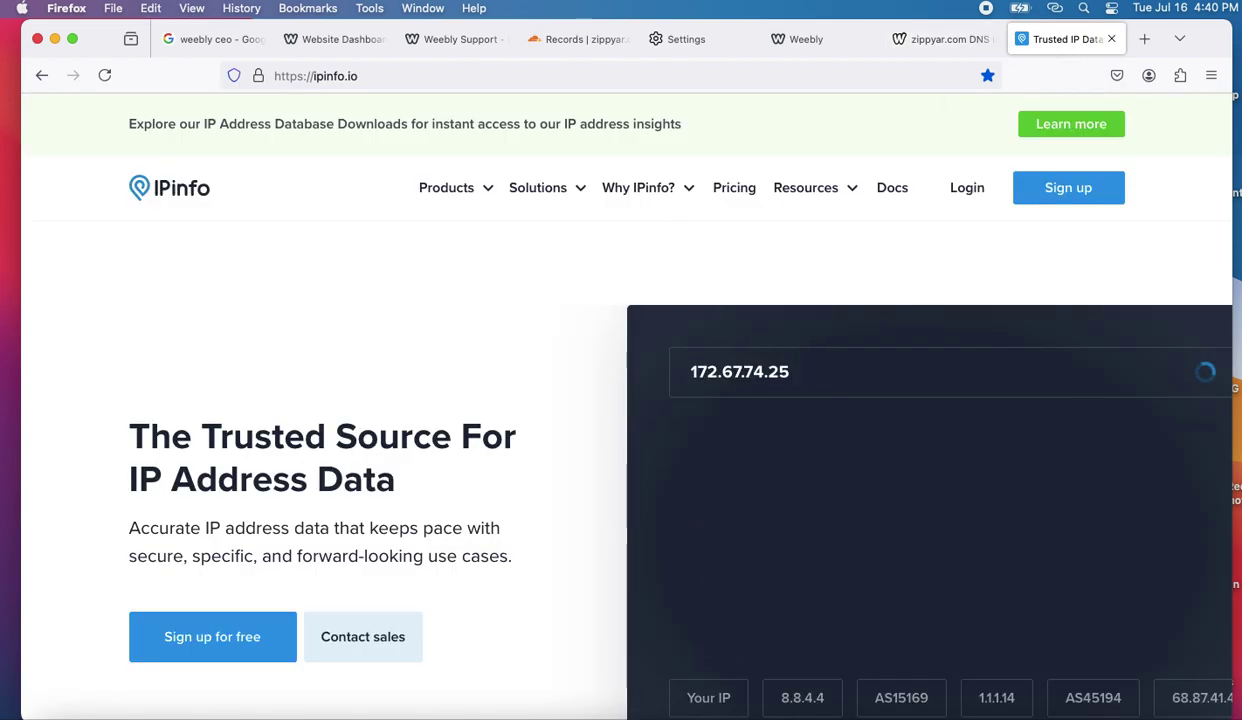
{"action": "scroll", "coordinate": [893, 531], "scroll_direction": "down", "scroll_amount": 10}
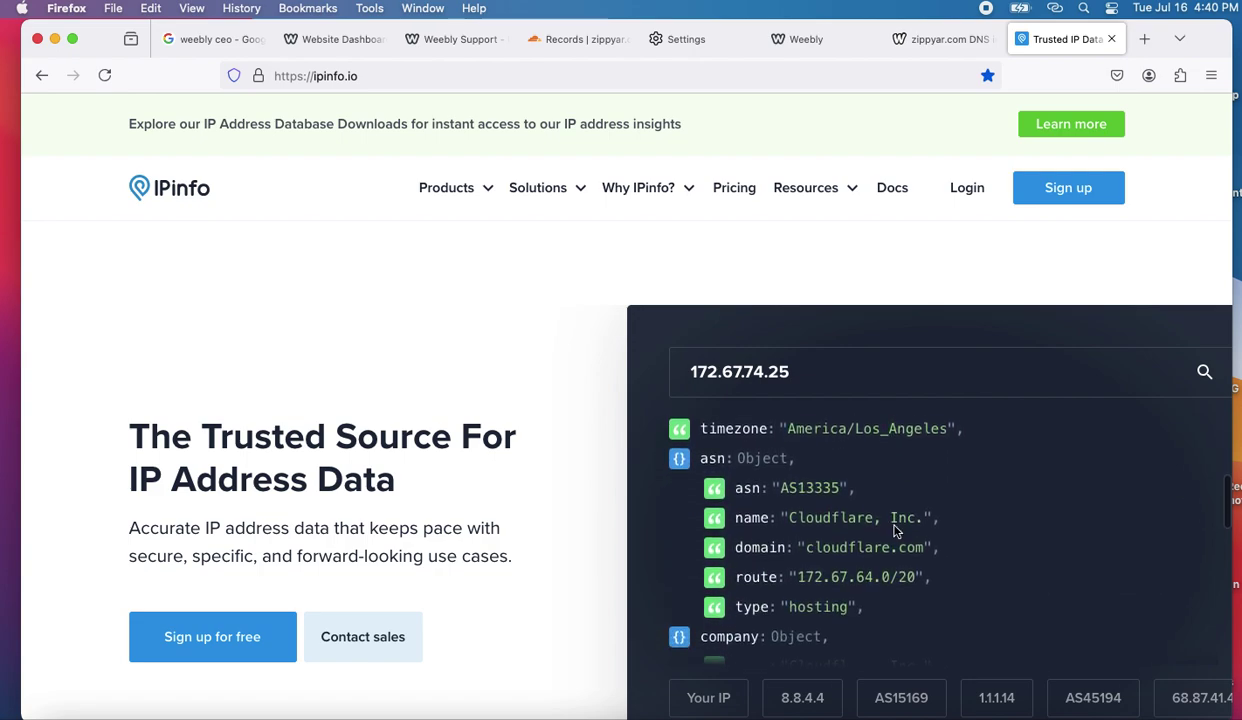
{"action": "scroll", "coordinate": [895, 531], "scroll_direction": "down", "scroll_amount": 5}
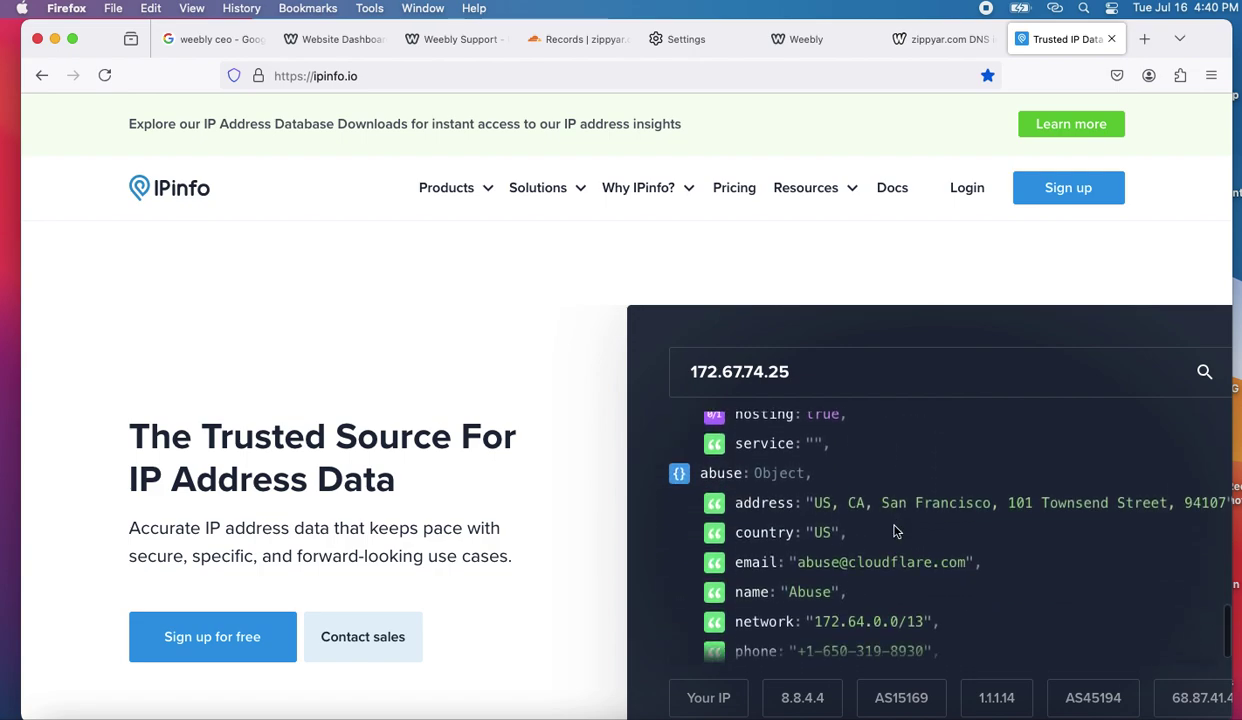
{"action": "scroll", "coordinate": [895, 531], "scroll_direction": "up", "scroll_amount": 5}
{"action": "scroll", "coordinate": [896, 531], "scroll_direction": "up", "scroll_amount": 3}
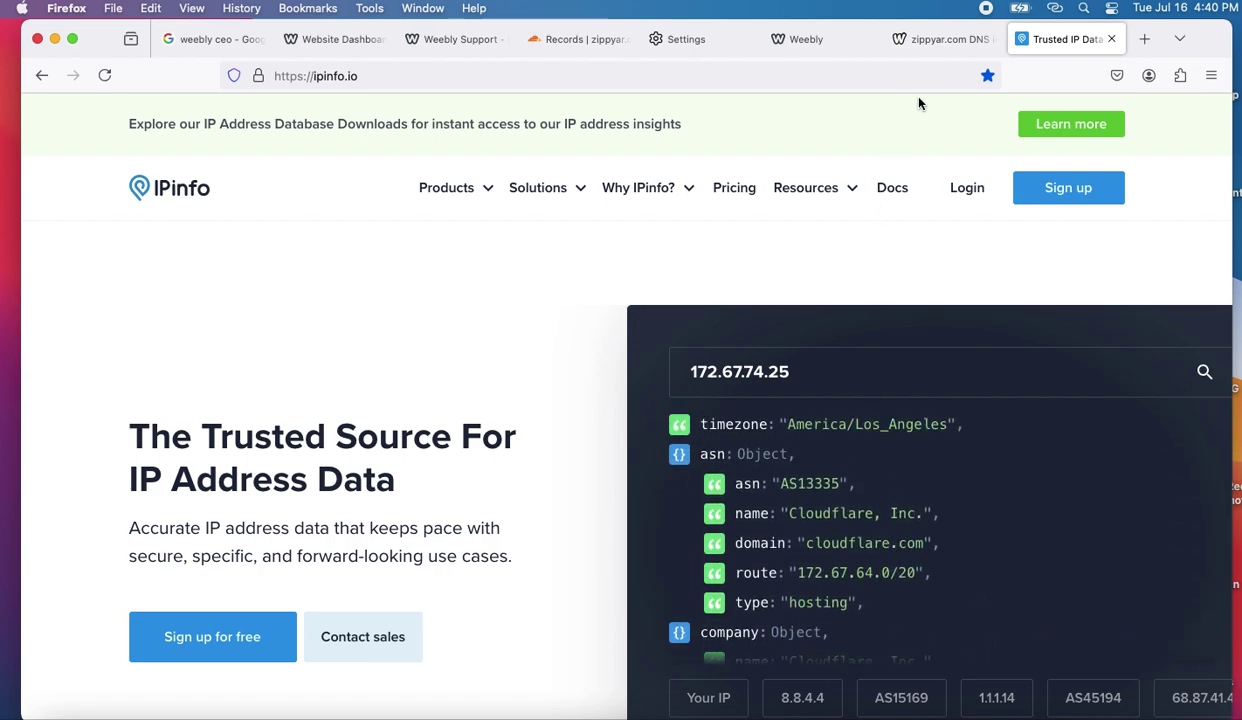
- Go back to the Cloudflare zippyar.com DNS records table and review it
{"action": "left_click", "coordinate": [570, 39]}
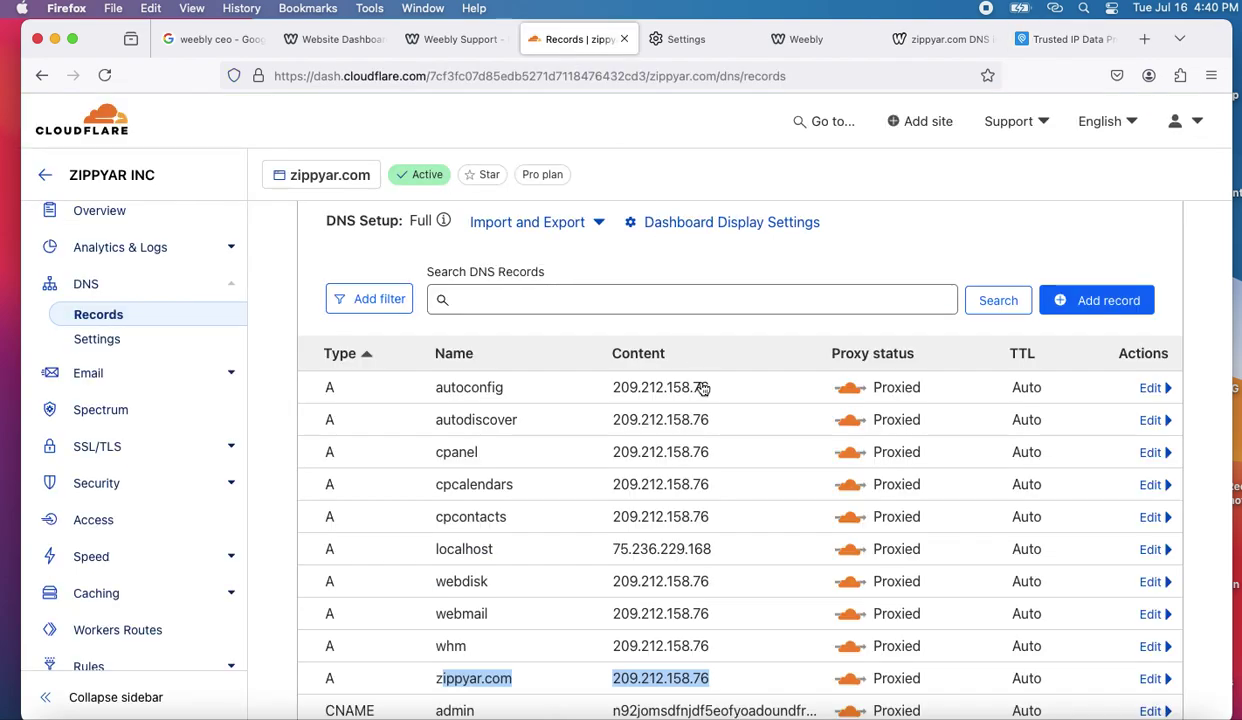
{"action": "scroll", "coordinate": [600, 620], "scroll_direction": "down", "scroll_amount": 2}
{"action": "scroll", "coordinate": [628, 610], "scroll_direction": "down", "scroll_amount": 1}
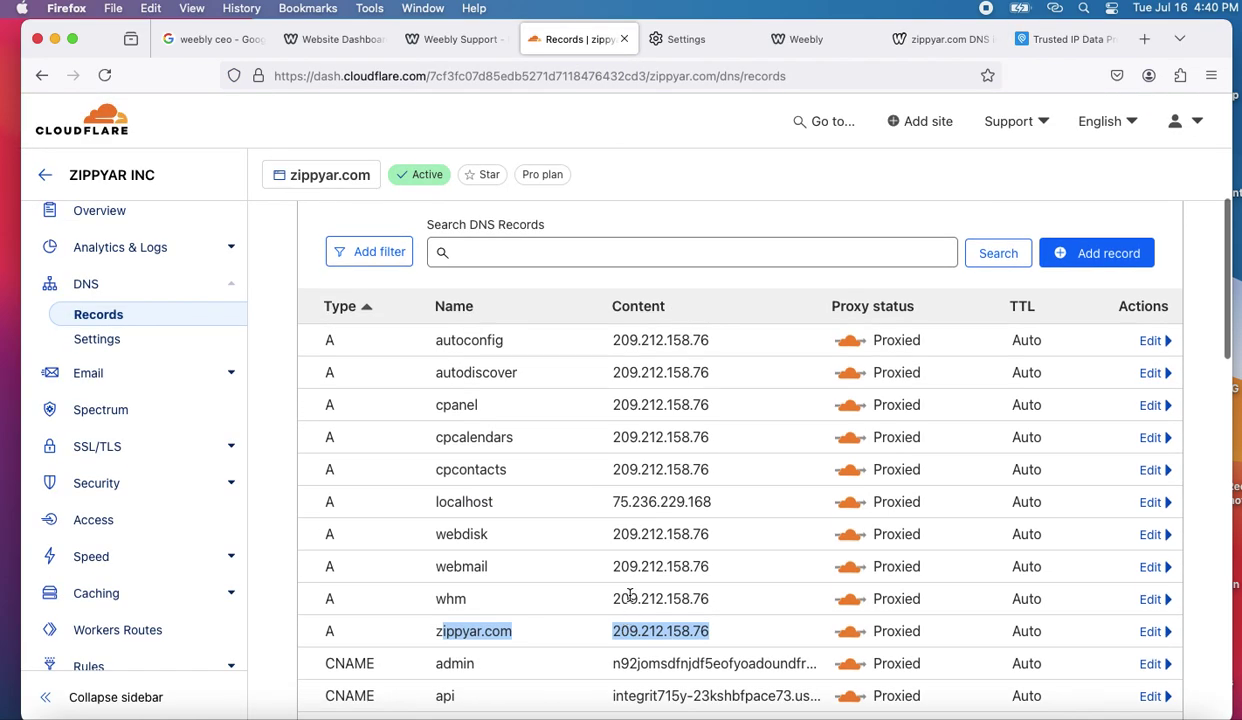
{"action": "left_click", "coordinate": [515, 633]}
{"action": "scroll", "coordinate": [516, 637], "scroll_direction": "down", "scroll_amount": 3}
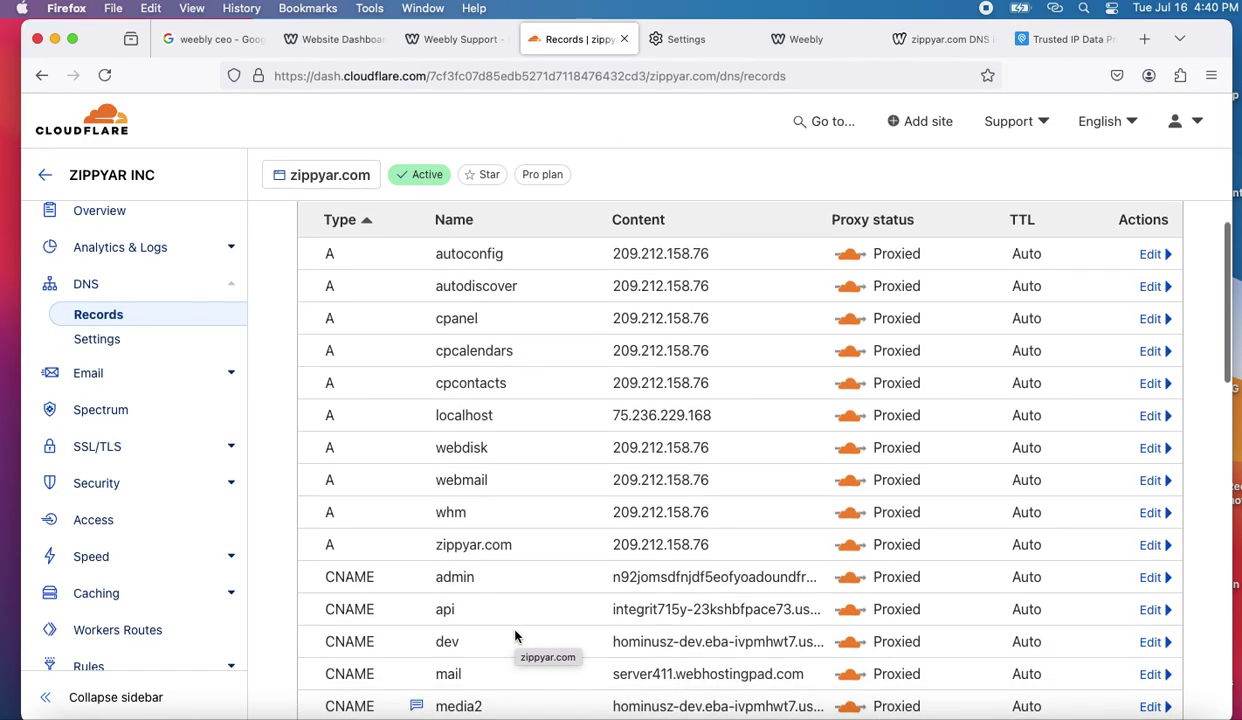
{"action": "scroll", "coordinate": [515, 637], "scroll_direction": "up", "scroll_amount": 3}
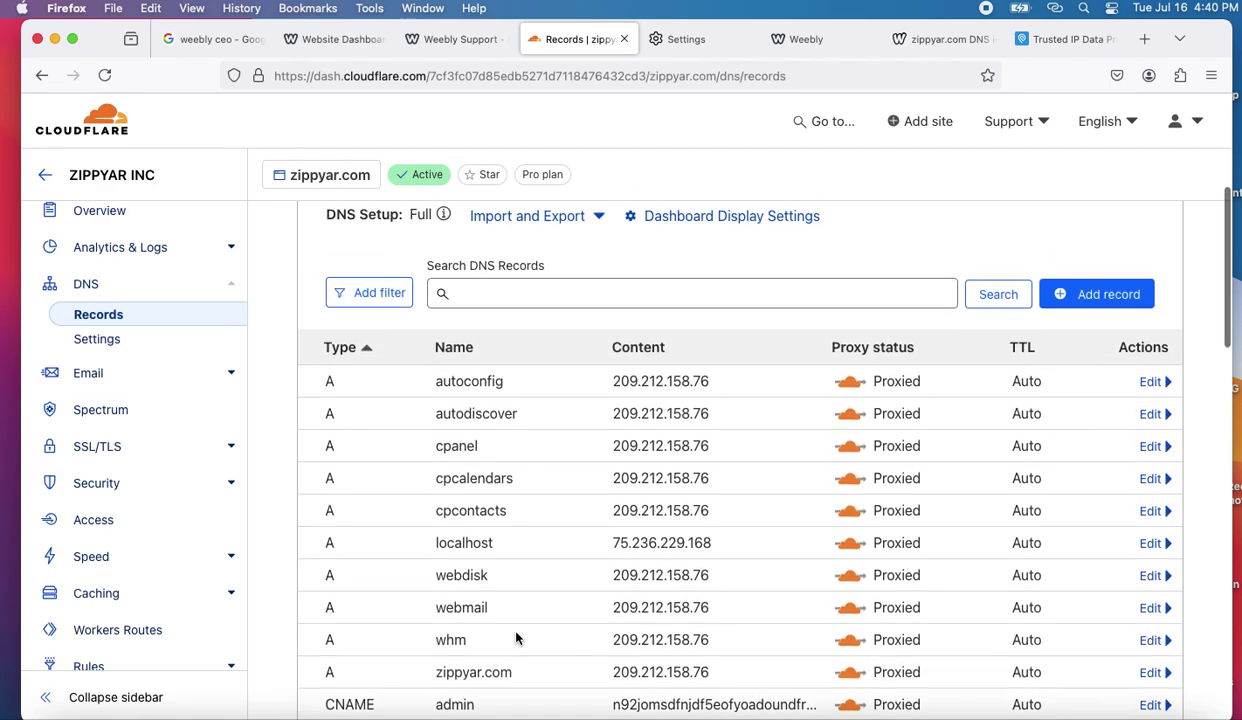
{"action": "scroll", "coordinate": [516, 637], "scroll_direction": "up", "scroll_amount": 1}
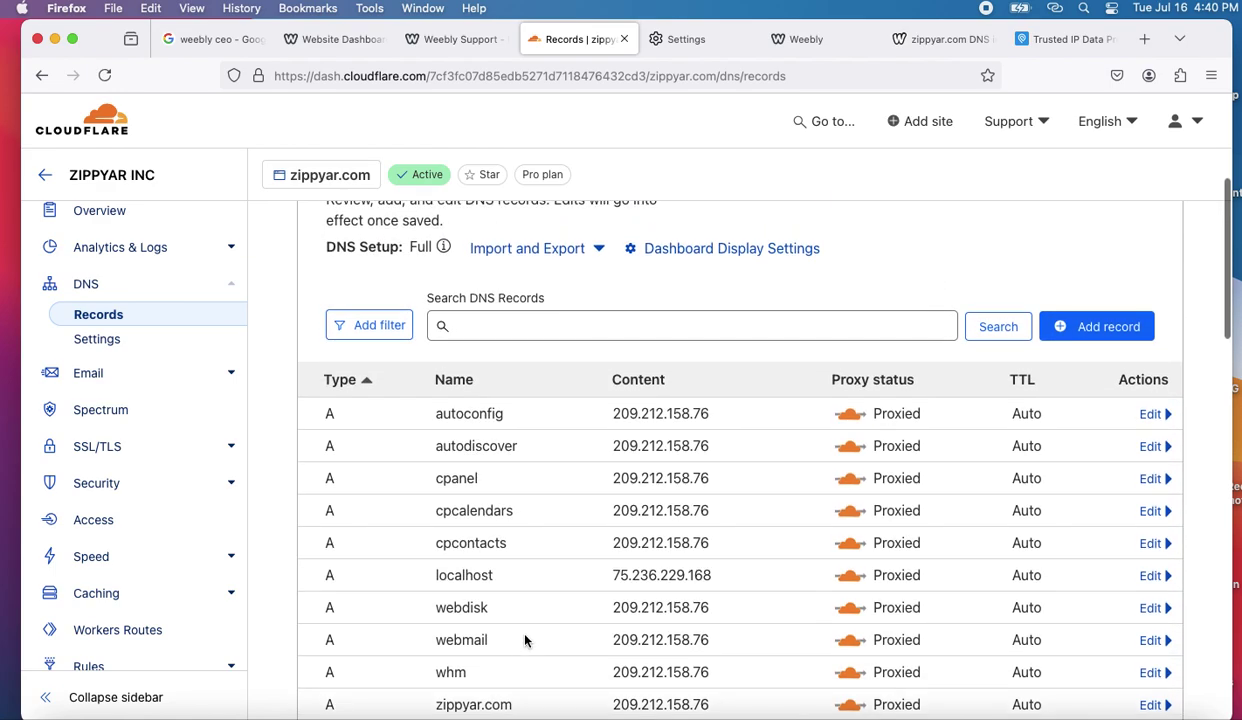
{"action": "left_click", "coordinate": [605, 714]}
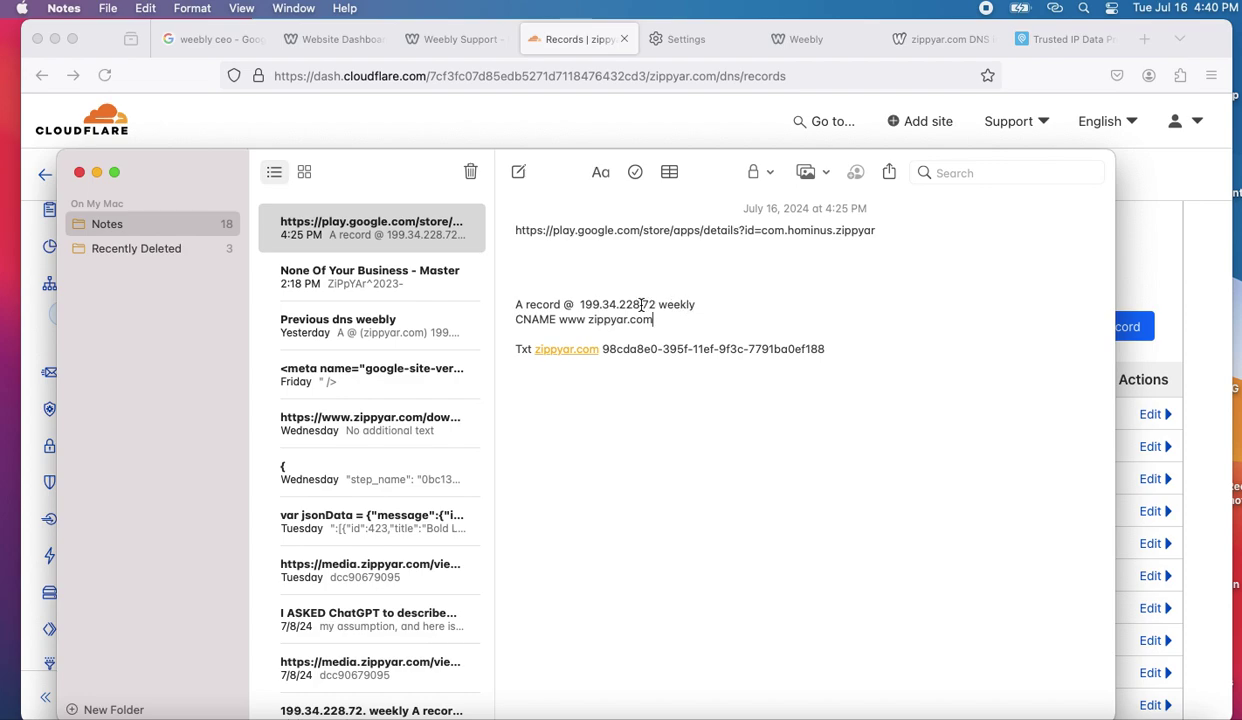
- Copy Weebly's A record IP 199.34.228.72 from the DNS note and return to Cloudflare
{"action": "left_click_drag", "start_coordinate": [656, 302], "coordinate": [579, 306]}
{"action": "key", "text": "super+c"}
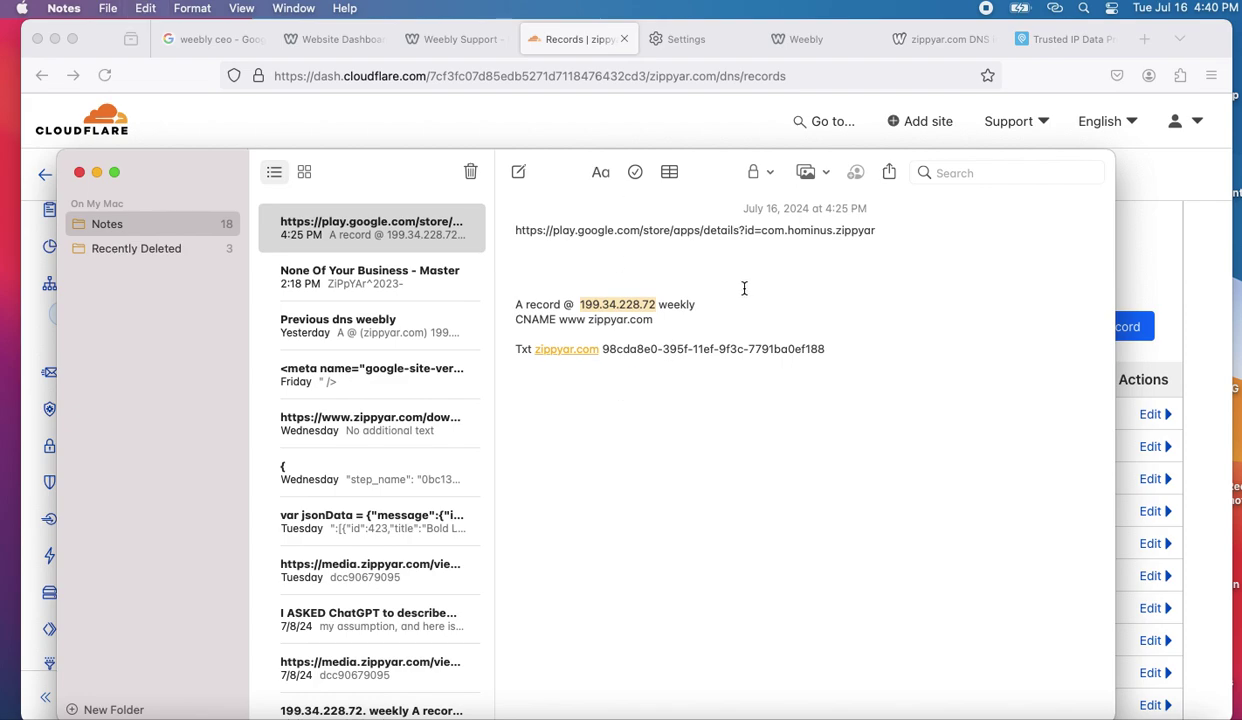
{"action": "left_click", "coordinate": [1122, 268]}
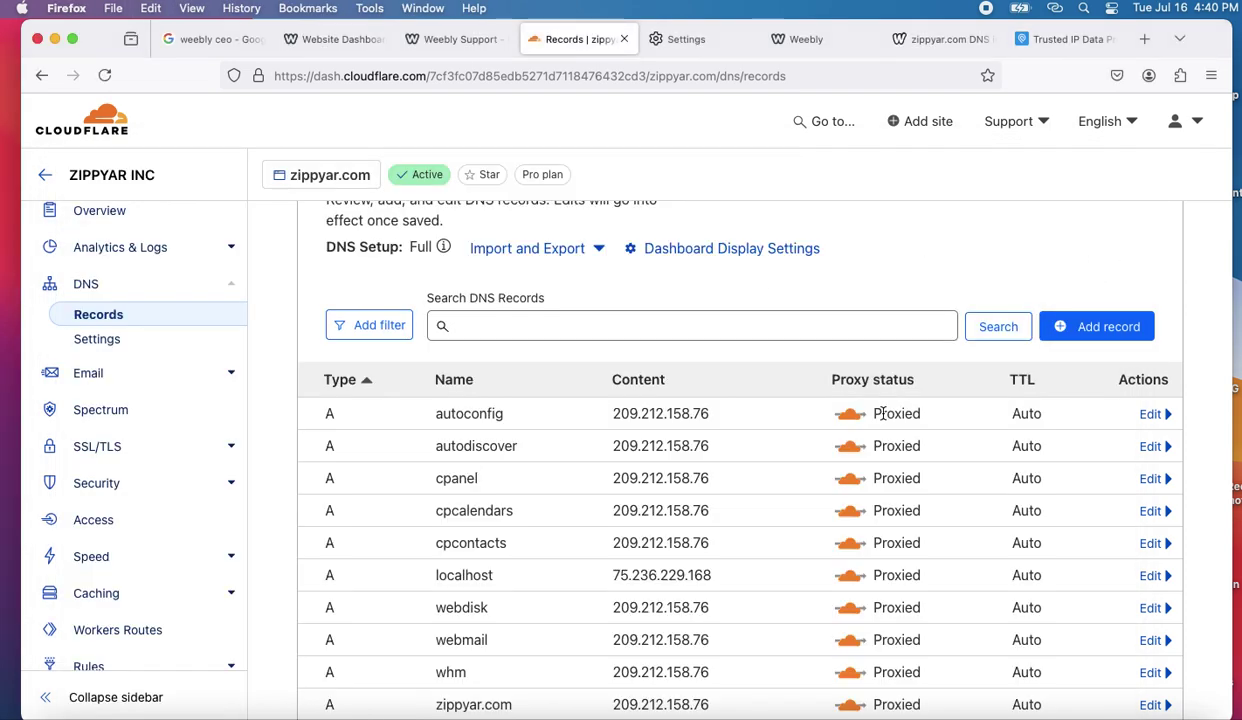
- Change the root zippyar.com A record from 209.212.158.76 to 199.34.228.72 and save
{"action": "scroll", "coordinate": [866, 444], "scroll_direction": "down", "scroll_amount": 1}
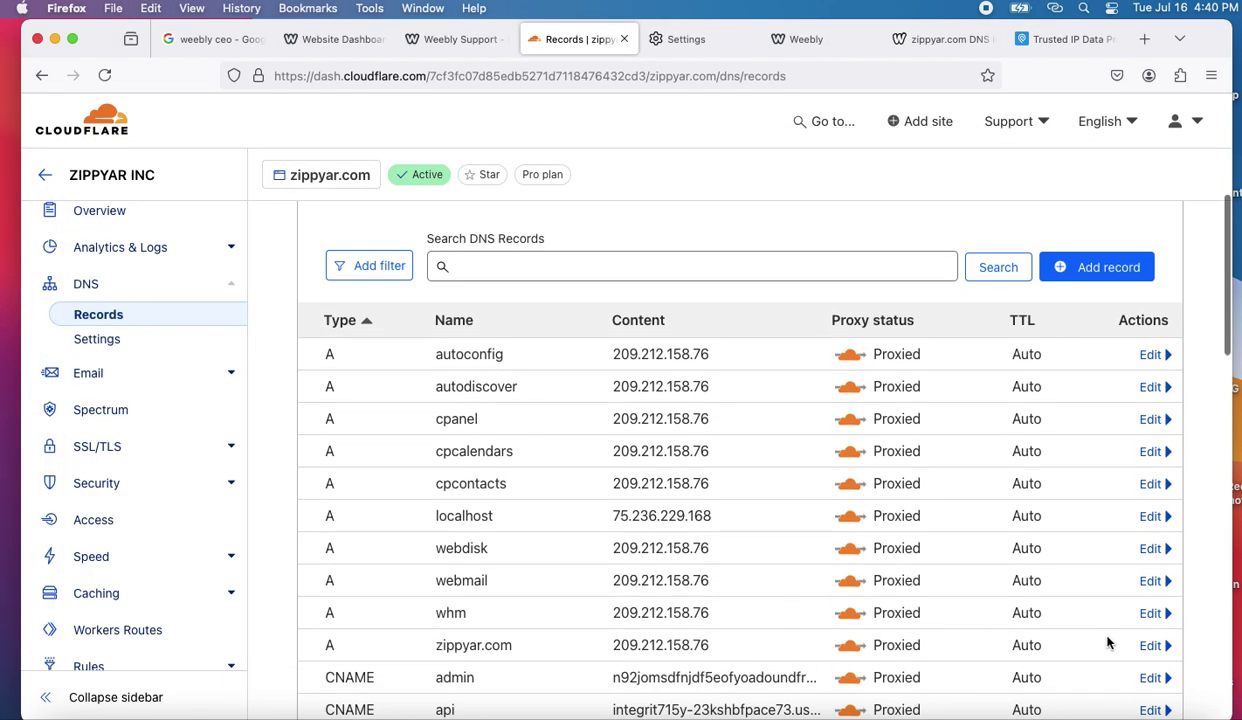
{"action": "left_click", "coordinate": [1151, 646]}
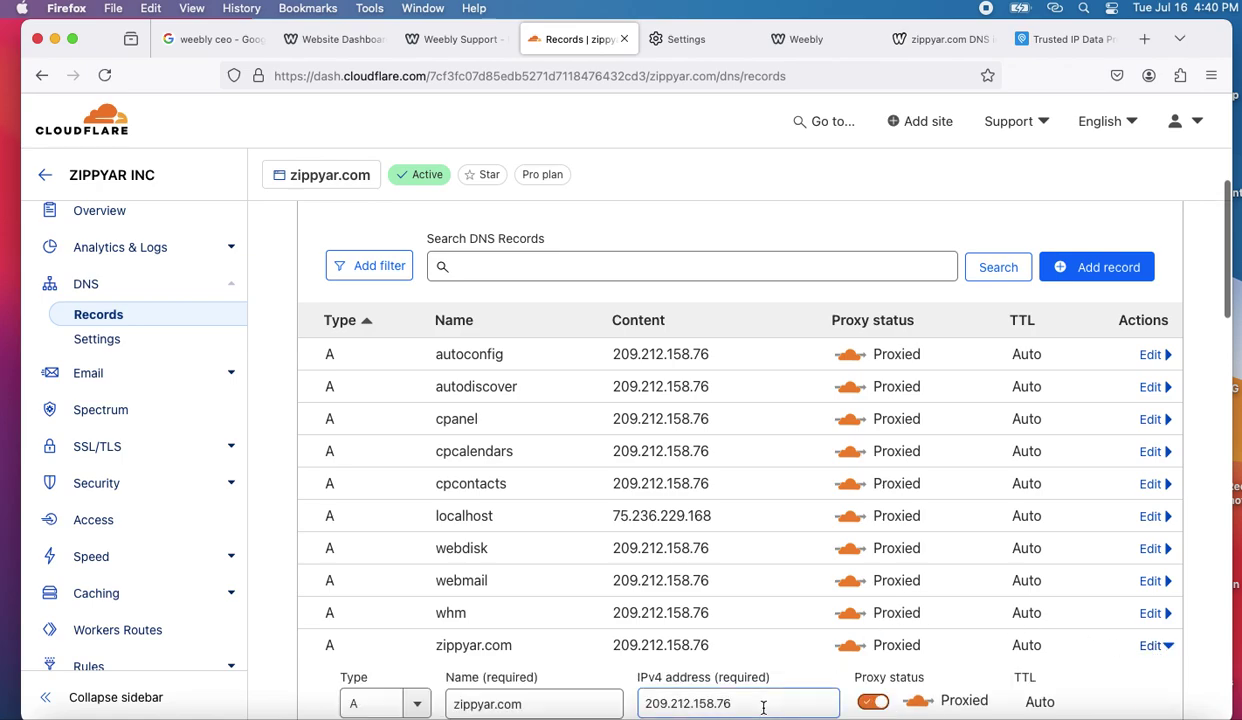
{"action": "left_click_drag", "start_coordinate": [744, 703], "coordinate": [612, 703]}
{"action": "key", "text": "super+v"}
{"action": "scroll", "coordinate": [721, 690], "scroll_direction": "down", "scroll_amount": 3}
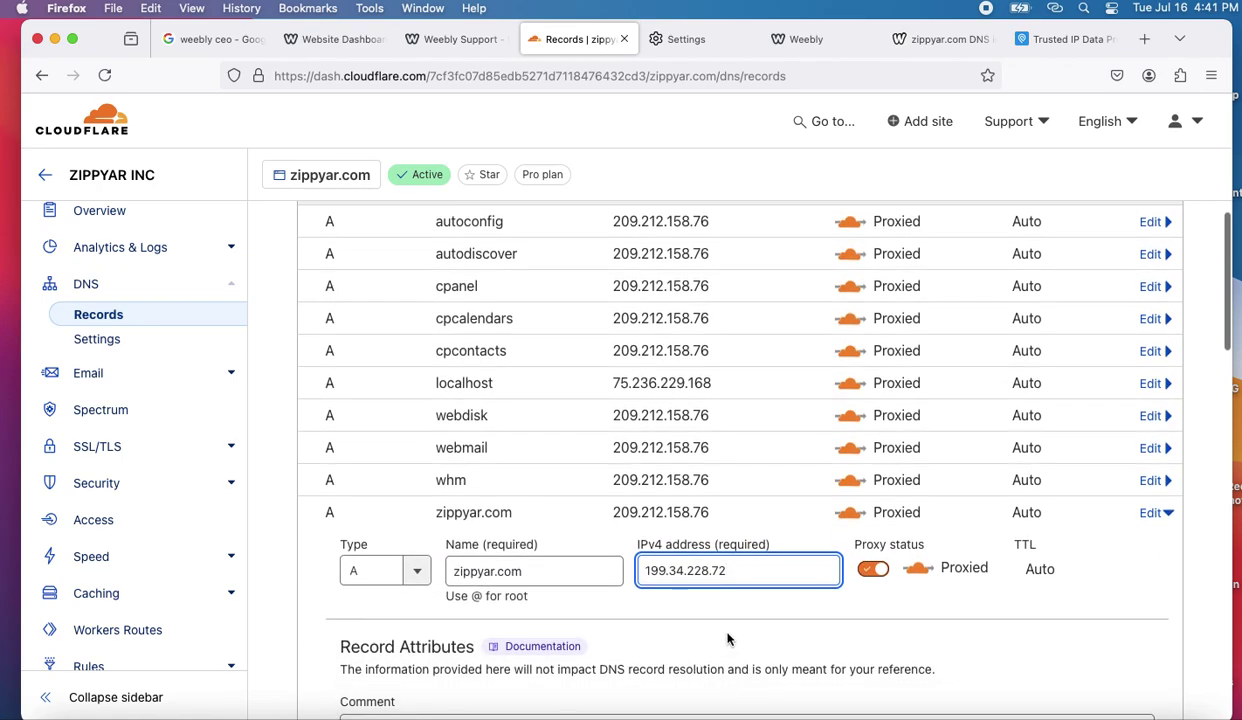
{"action": "scroll", "coordinate": [727, 638], "scroll_direction": "down", "scroll_amount": 5}
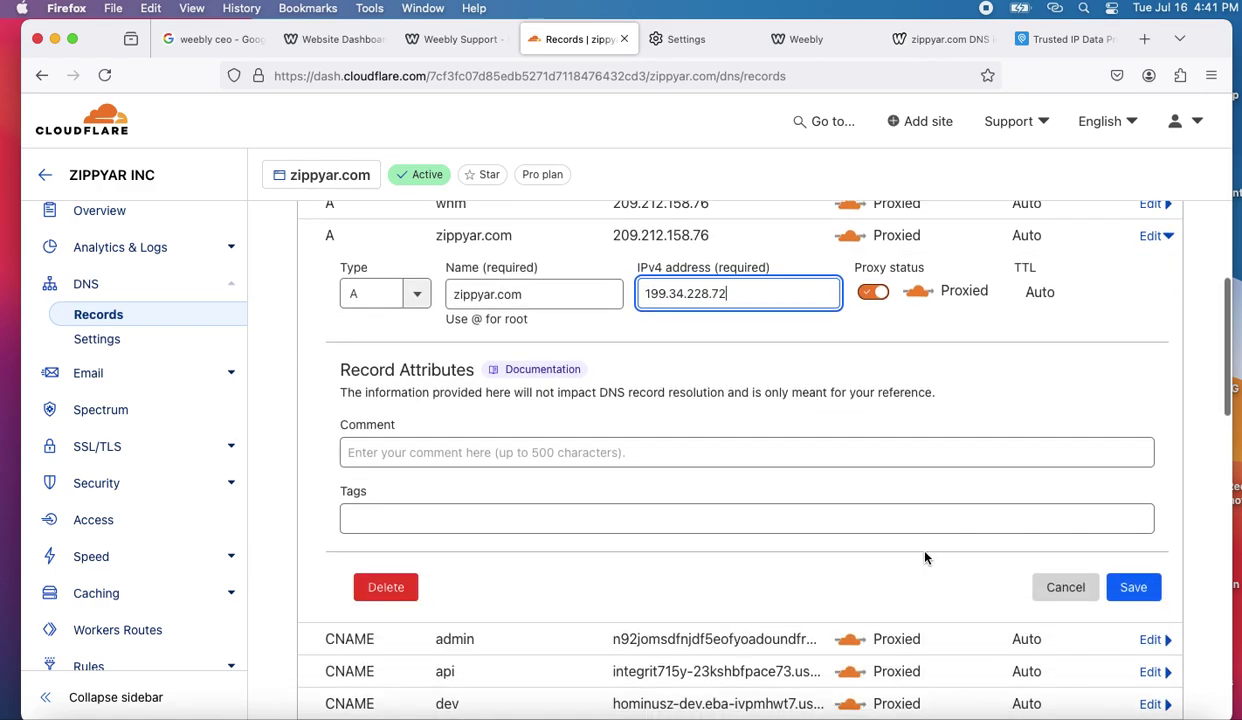
{"action": "left_click", "coordinate": [1139, 588]}
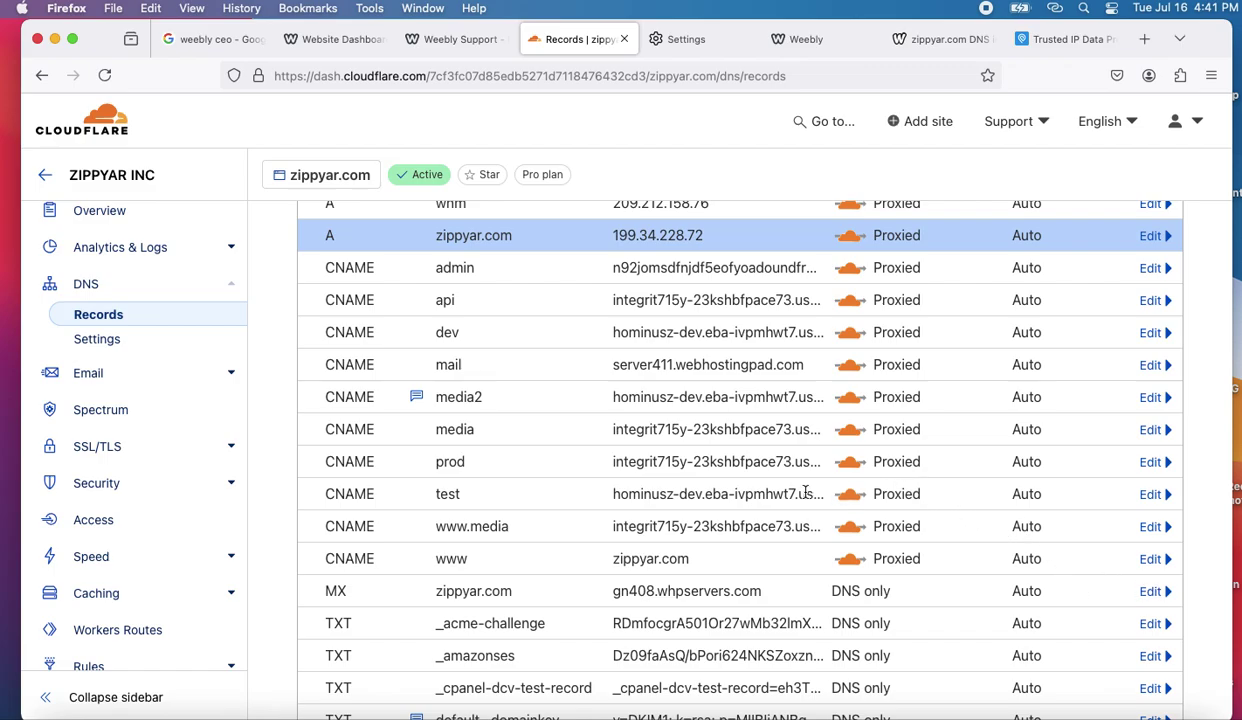
- Check the saved A record in the DNS list, then go to the domain's Caching section
{"action": "scroll", "coordinate": [806, 492], "scroll_direction": "down", "scroll_amount": 1}
{"action": "scroll", "coordinate": [806, 495], "scroll_direction": "up", "scroll_amount": 3}
{"action": "scroll", "coordinate": [806, 497], "scroll_direction": "down", "scroll_amount": 1}
{"action": "scroll", "coordinate": [792, 496], "scroll_direction": "up", "scroll_amount": 2}
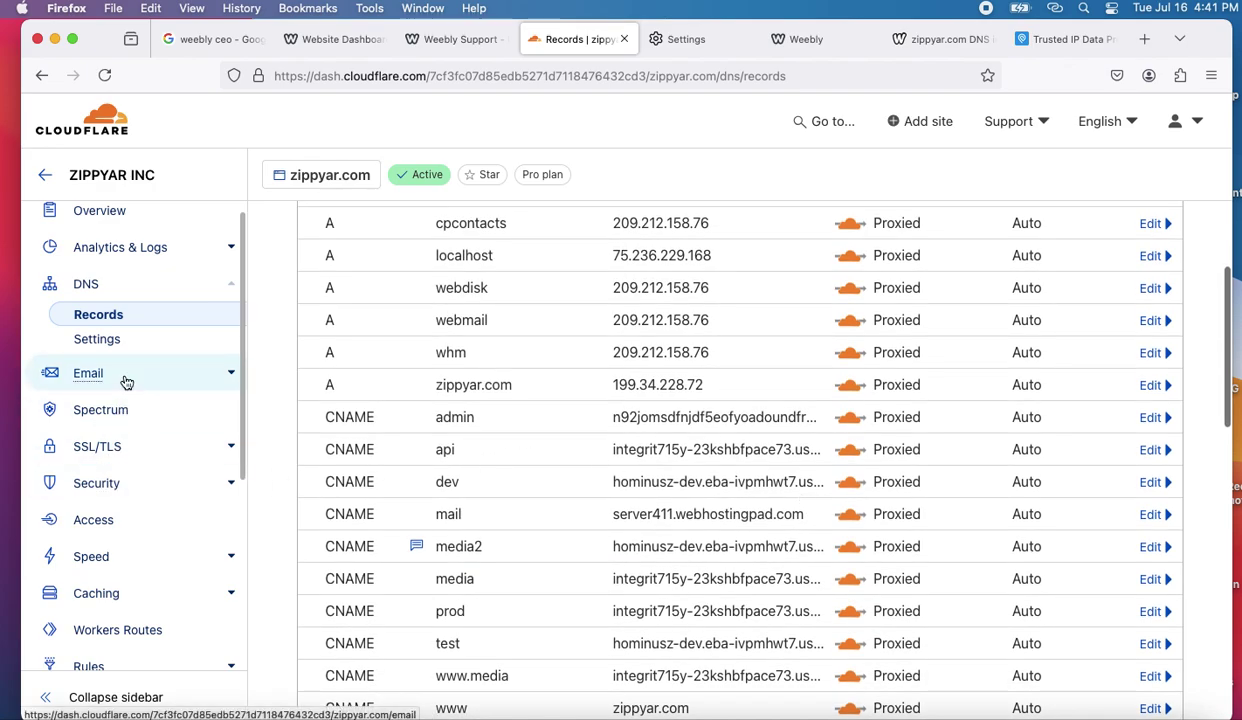
{"action": "left_click", "coordinate": [140, 601]}
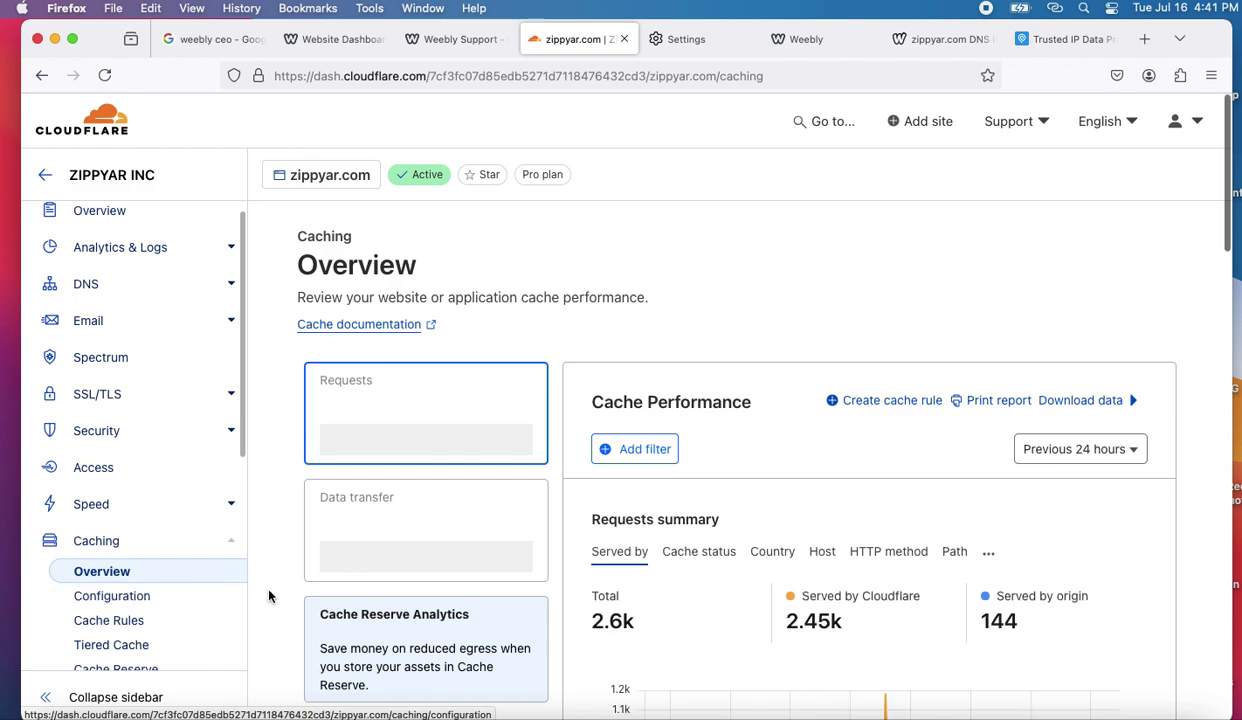
- Purge Everything from zippyar.com's Cloudflare cache under Caching Configuration
{"action": "scroll", "coordinate": [445, 613], "scroll_direction": "down", "scroll_amount": 5}
{"action": "scroll", "coordinate": [453, 614], "scroll_direction": "down", "scroll_amount": 5}
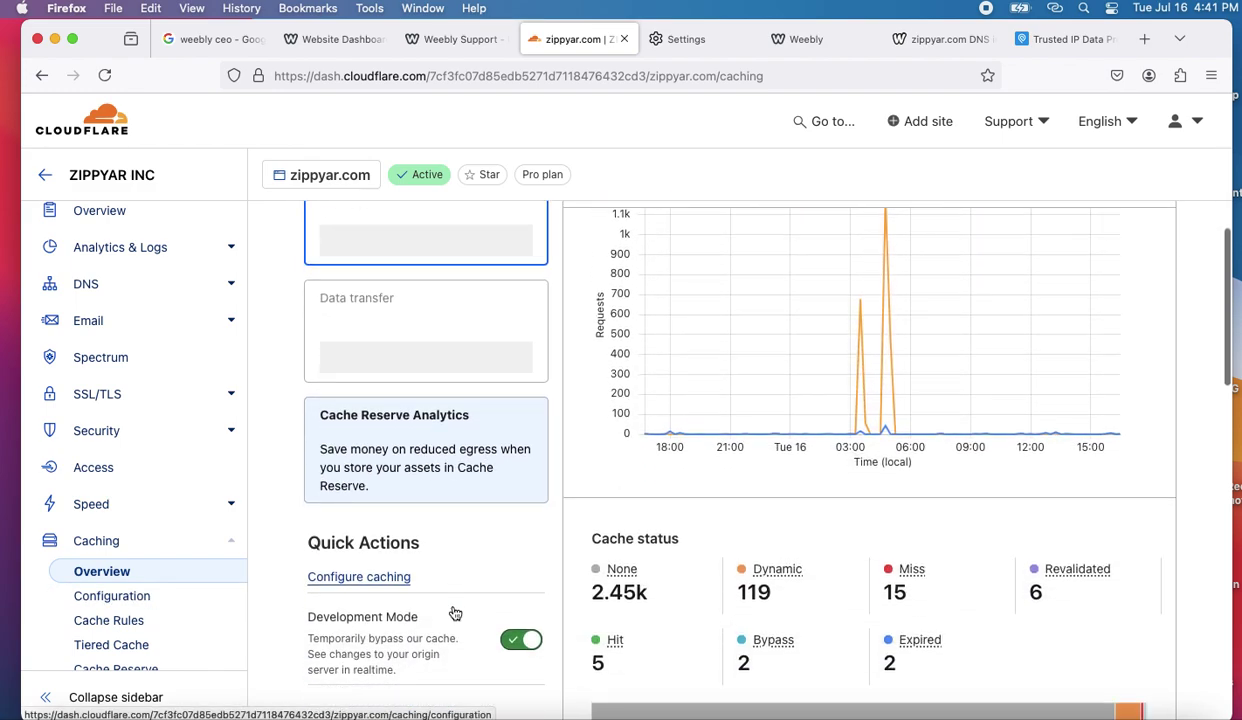
{"action": "left_click", "coordinate": [372, 586]}
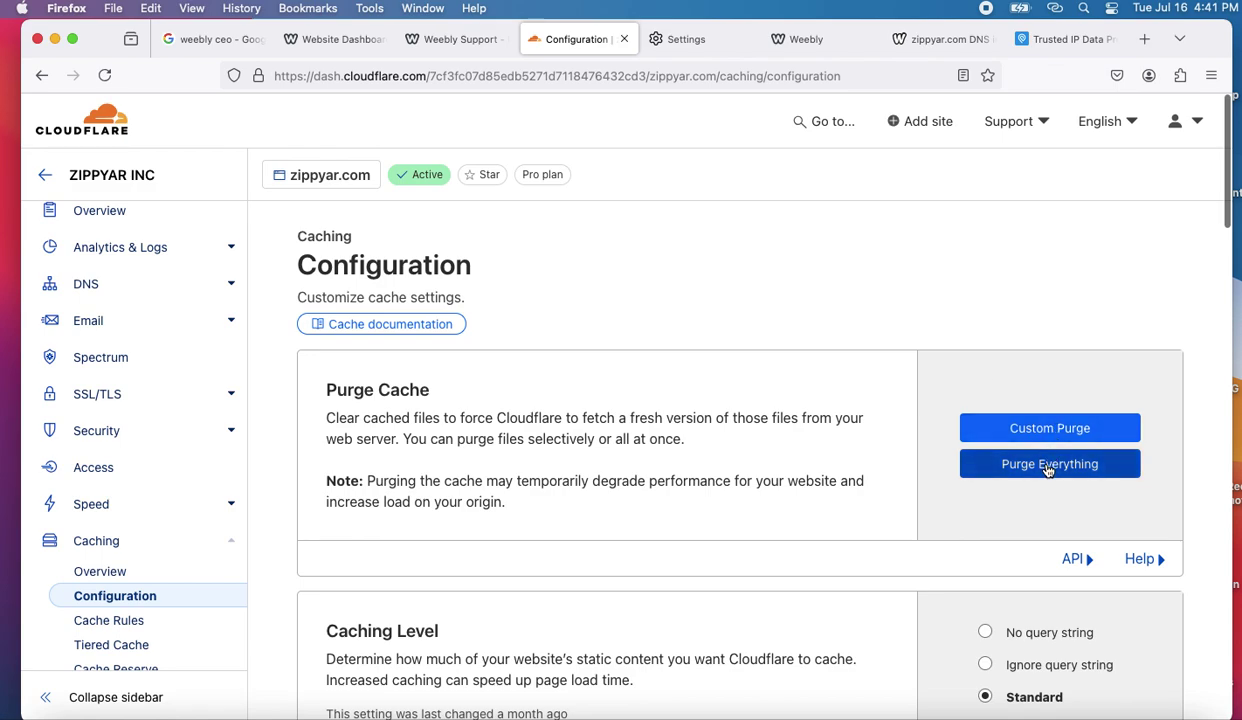
{"action": "left_click", "coordinate": [1048, 466]}
{"action": "left_click", "coordinate": [860, 470]}
{"action": "scroll", "coordinate": [192, 460], "scroll_direction": "up", "scroll_amount": 1}
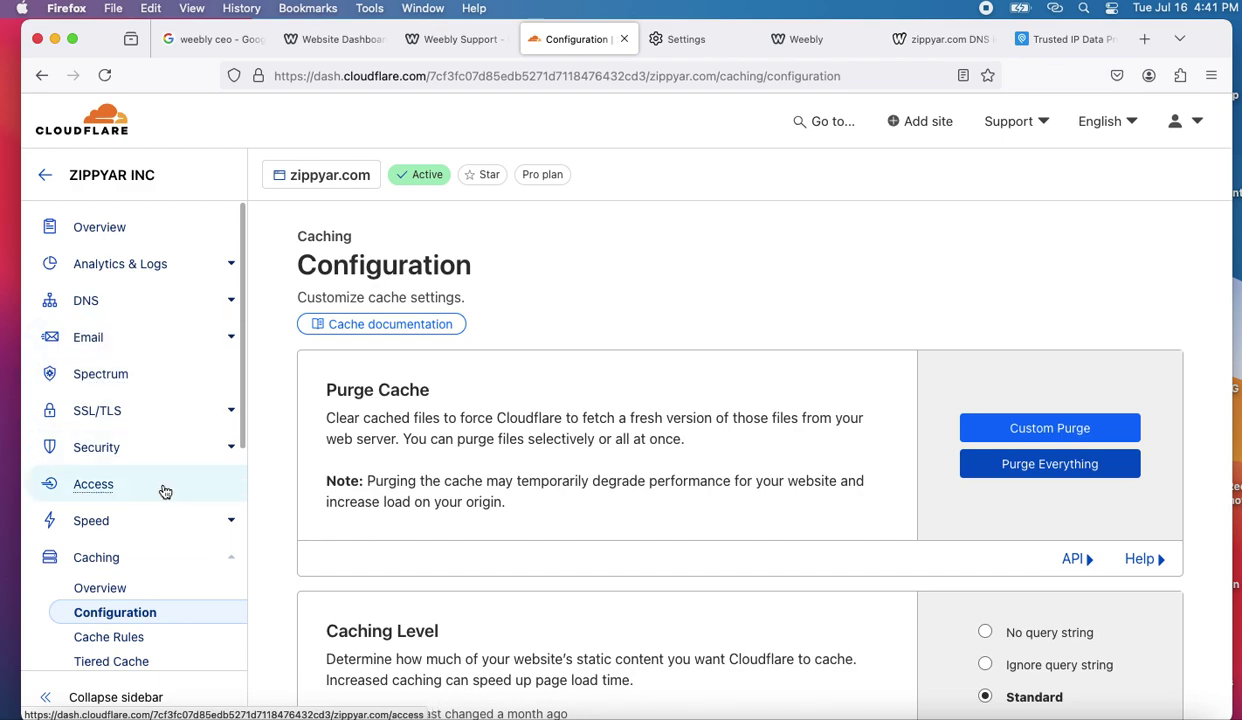
{"action": "left_click", "coordinate": [118, 316]}
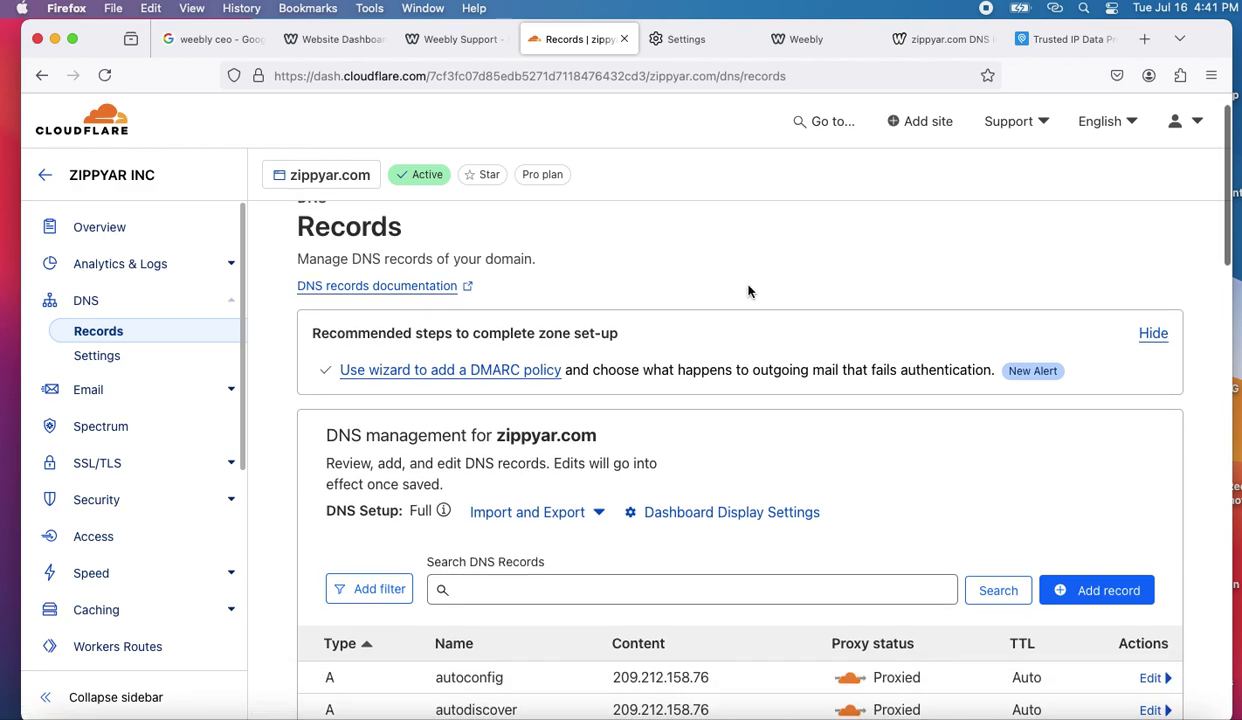
{"action": "scroll", "coordinate": [747, 290], "scroll_direction": "down", "scroll_amount": 1}
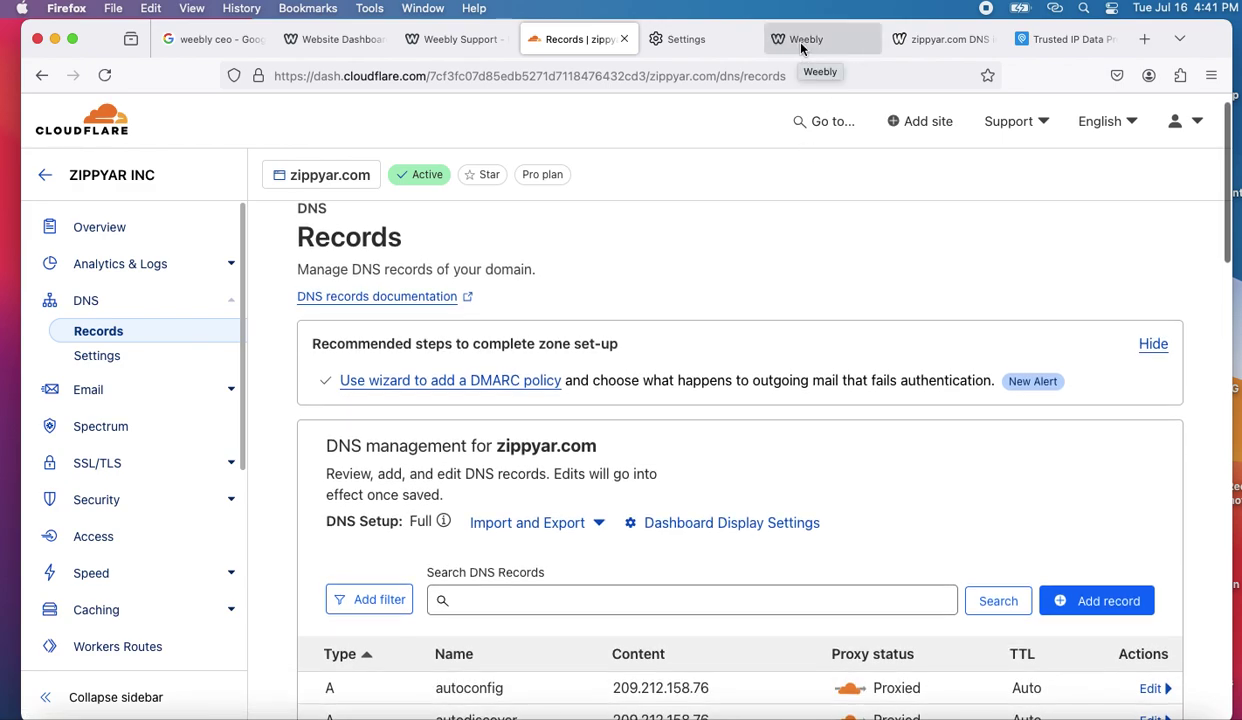
{"action": "left_click", "coordinate": [812, 42]}
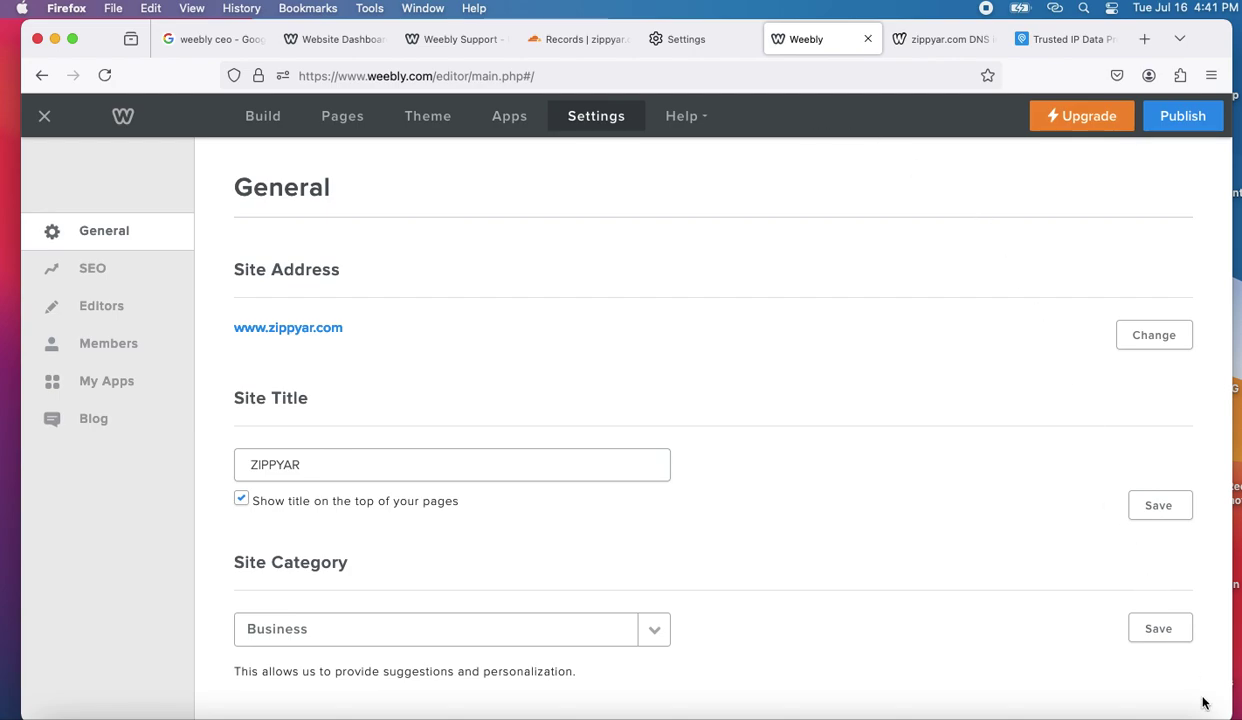
{"action": "left_click", "coordinate": [1034, 714]}
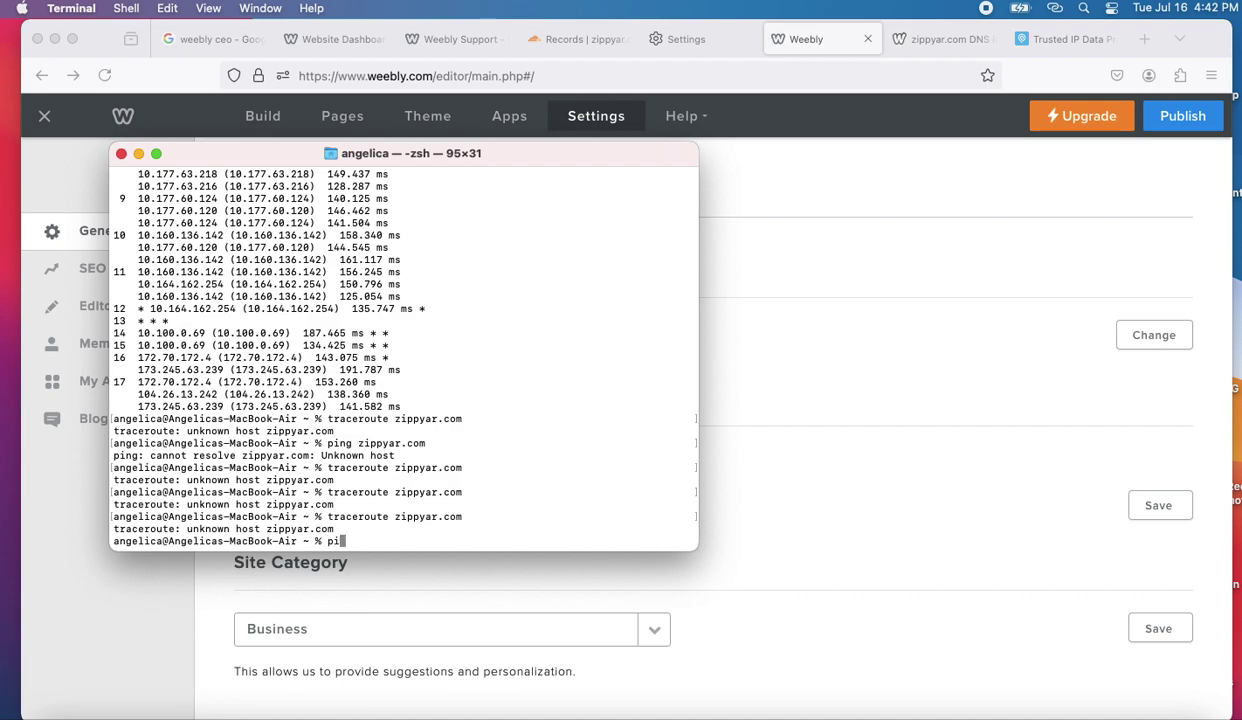
- Rerun traceroute zippyar.com three times; each reports unknown host
{"action": "key", "text": "Up"}
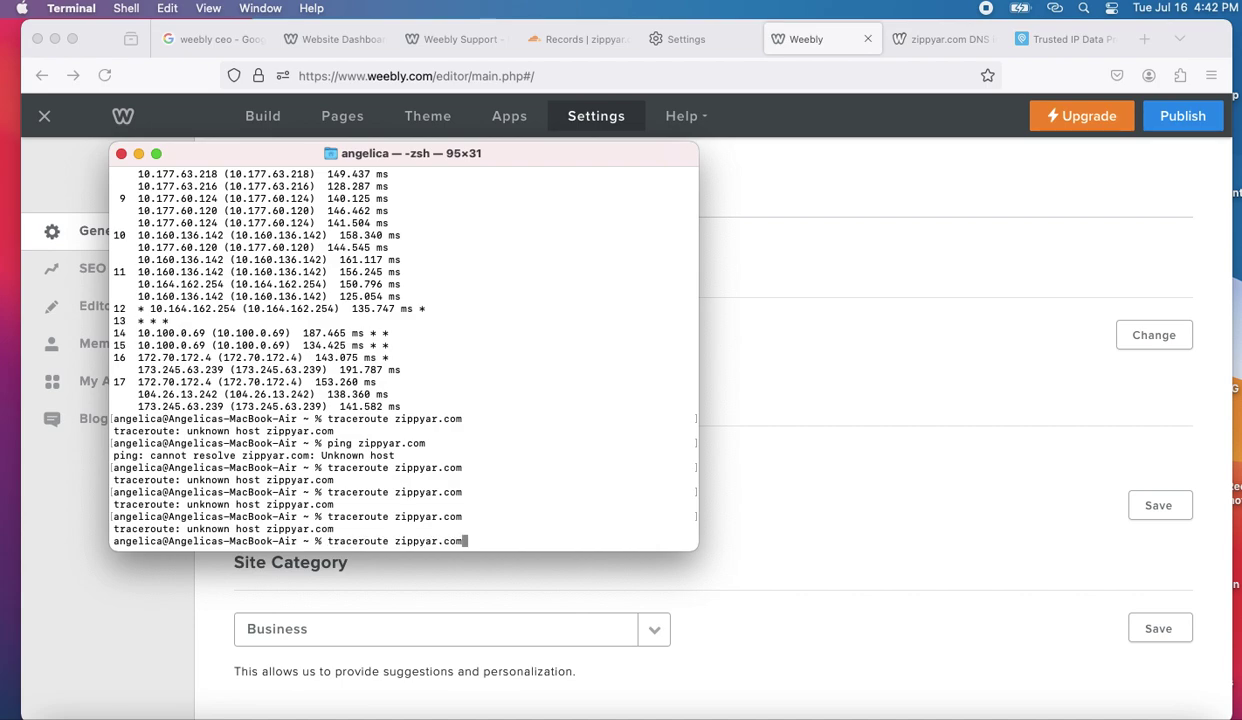
{"action": "key", "text": "Return"}
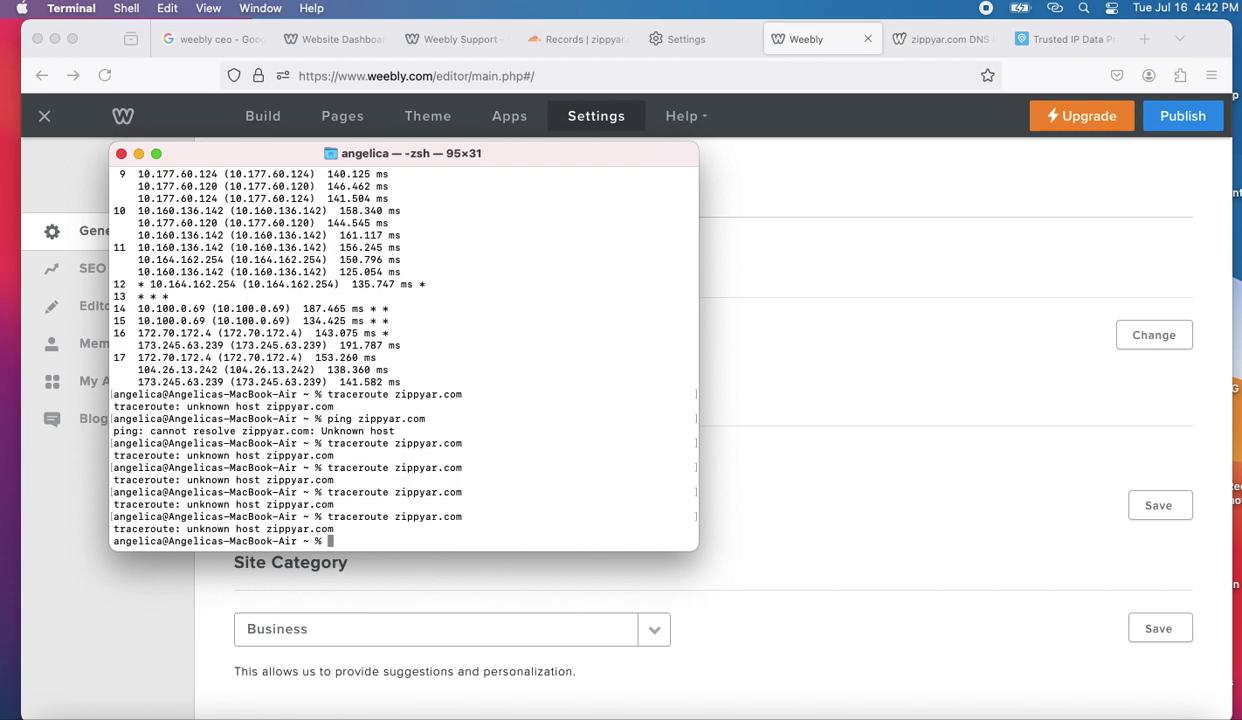
{"action": "key", "text": "Up"}
{"action": "key", "text": "Return"}
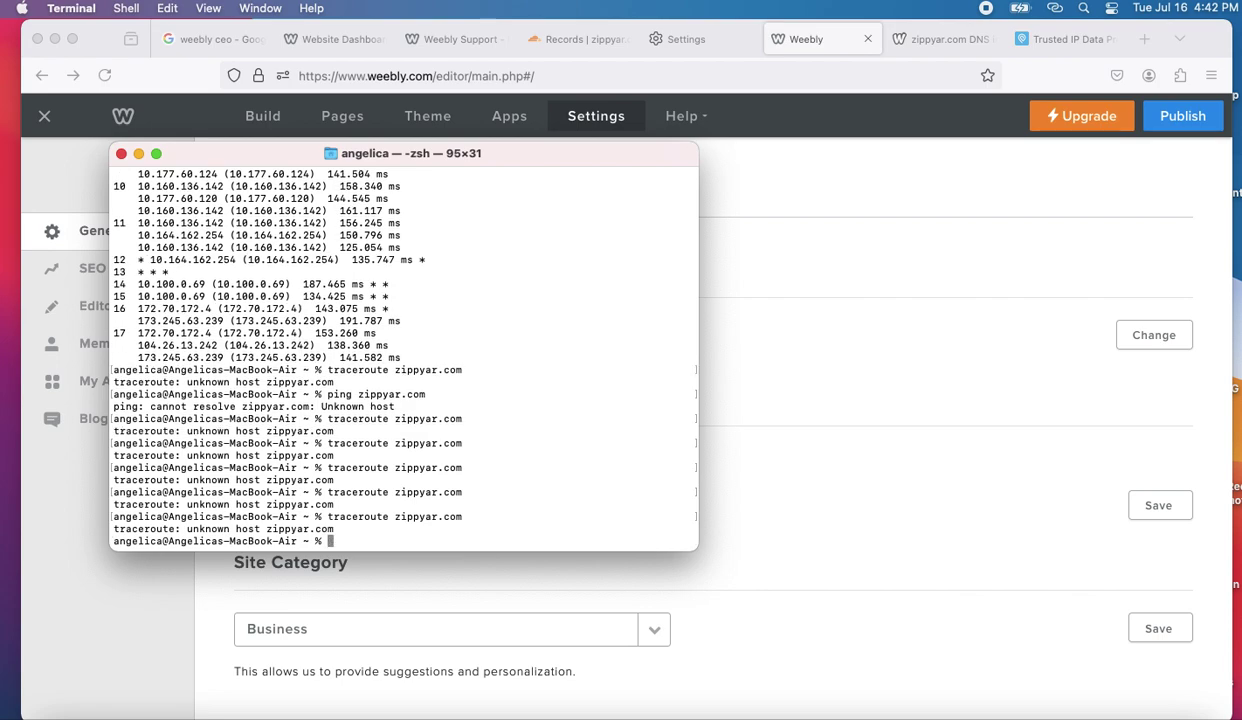
{"action": "key", "text": "Up"}
{"action": "key", "text": "Return"}
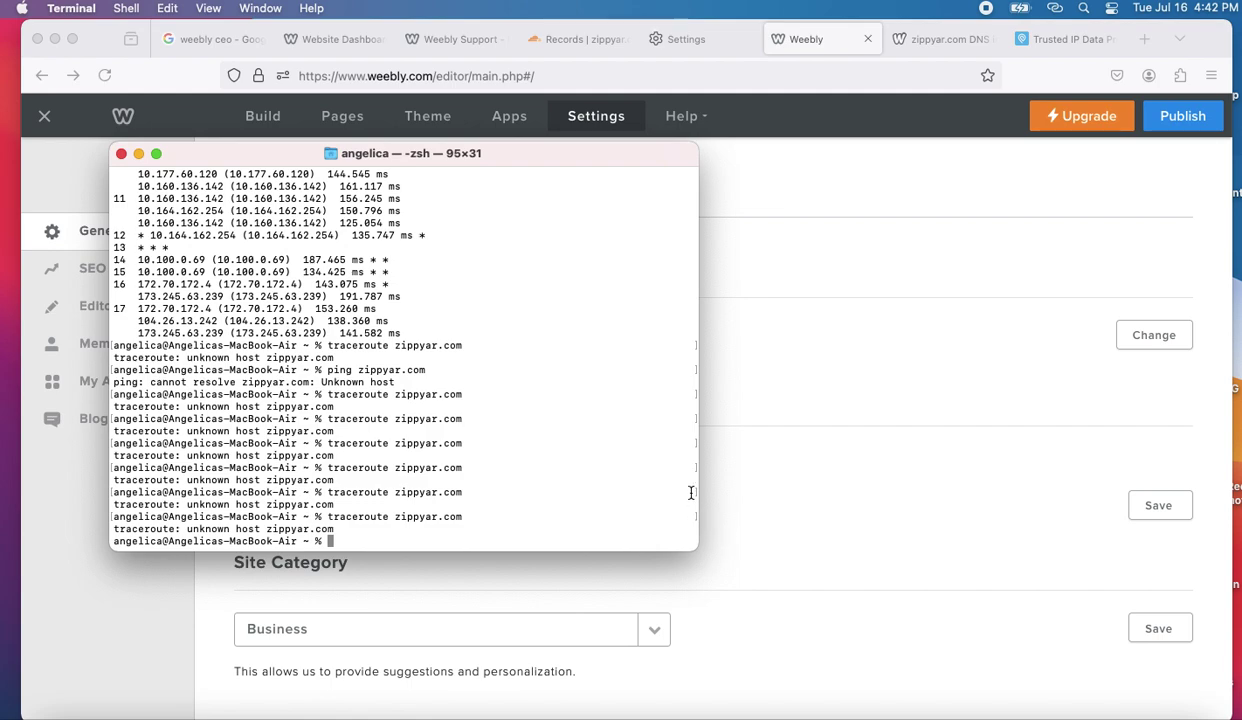
{"action": "type", "text": "traceroute www.zippyar.c"}
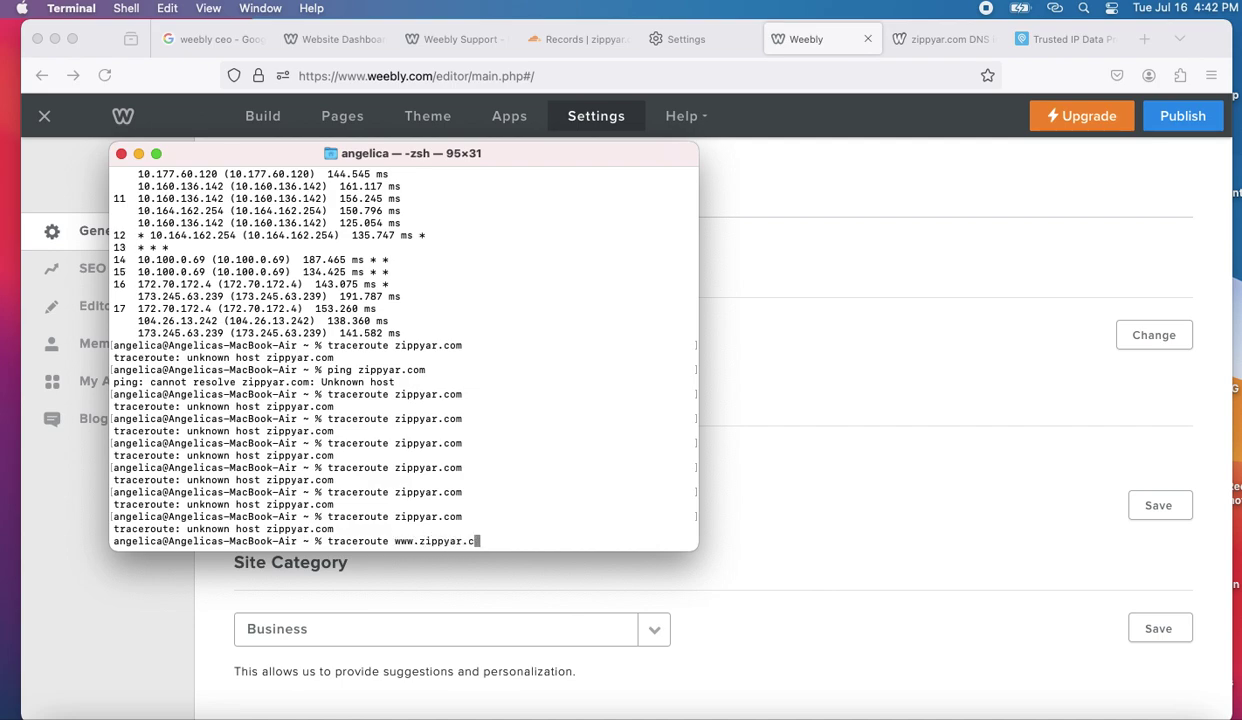
{"action": "type", "text": "p"}
{"action": "key", "text": "BackSpace"}
{"action": "type", "text": "om"}
{"action": "key", "text": "Return"}
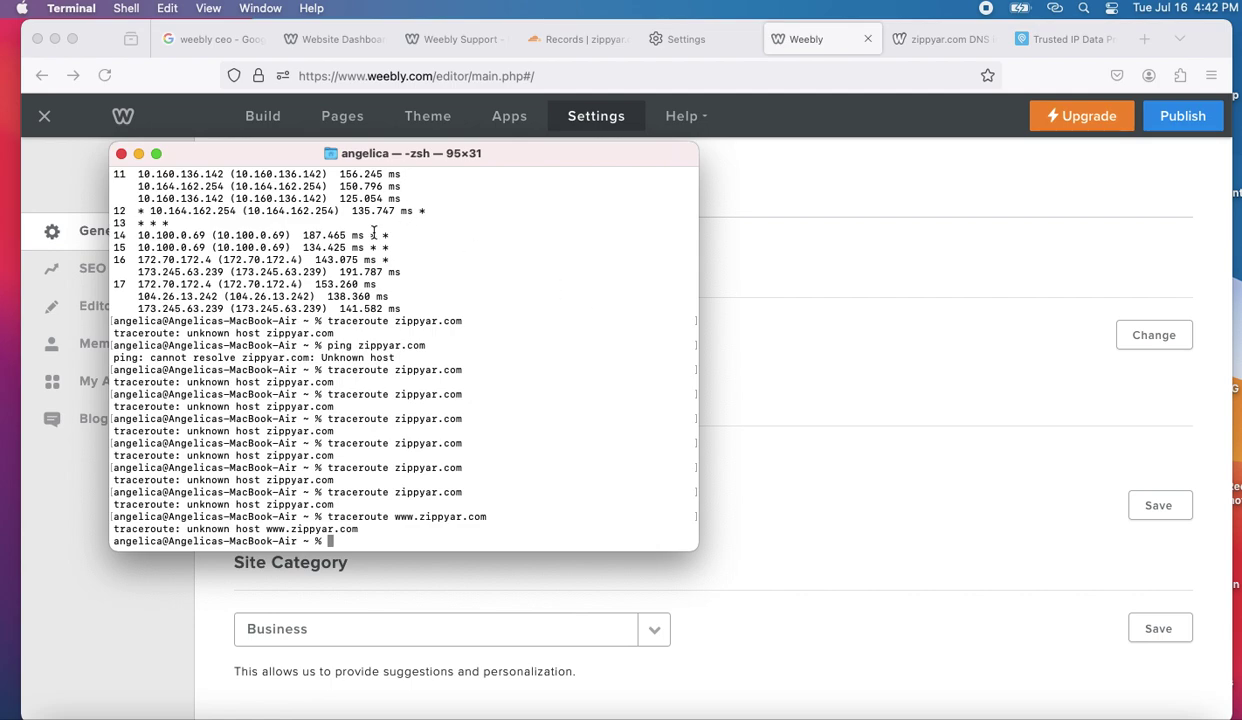
{"action": "left_click", "coordinate": [121, 154]}
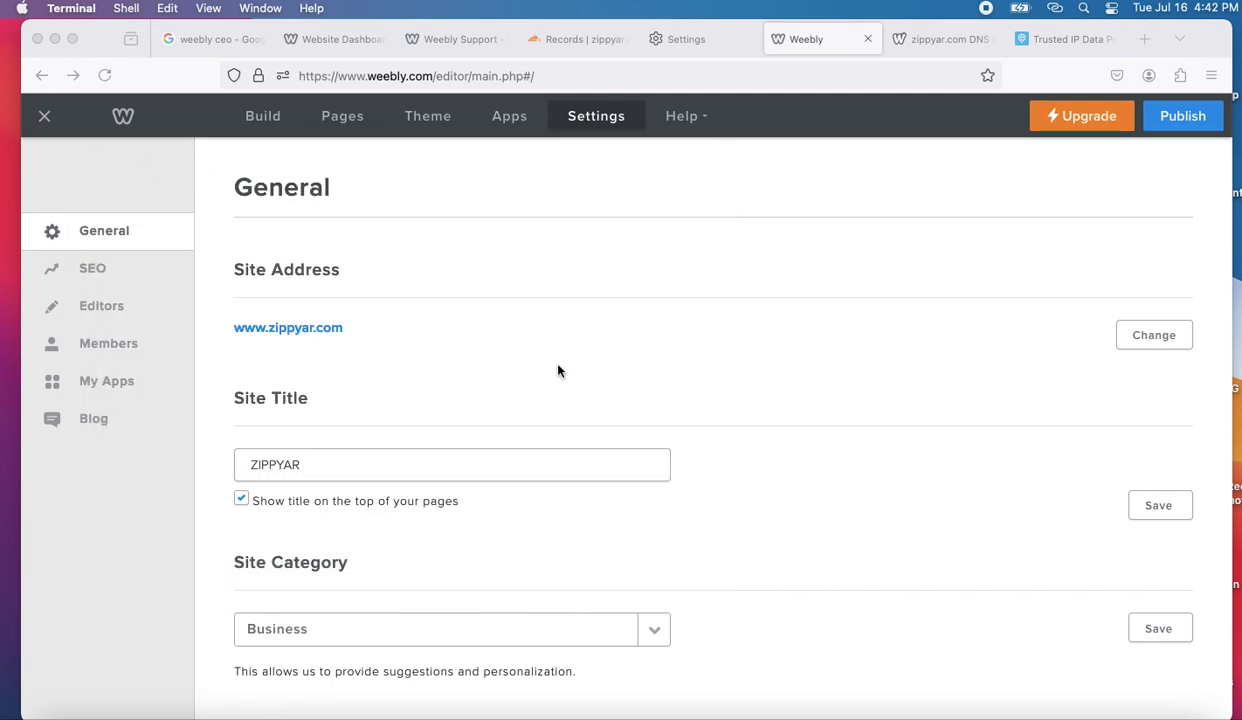
{"action": "left_click", "coordinate": [1054, 40]}
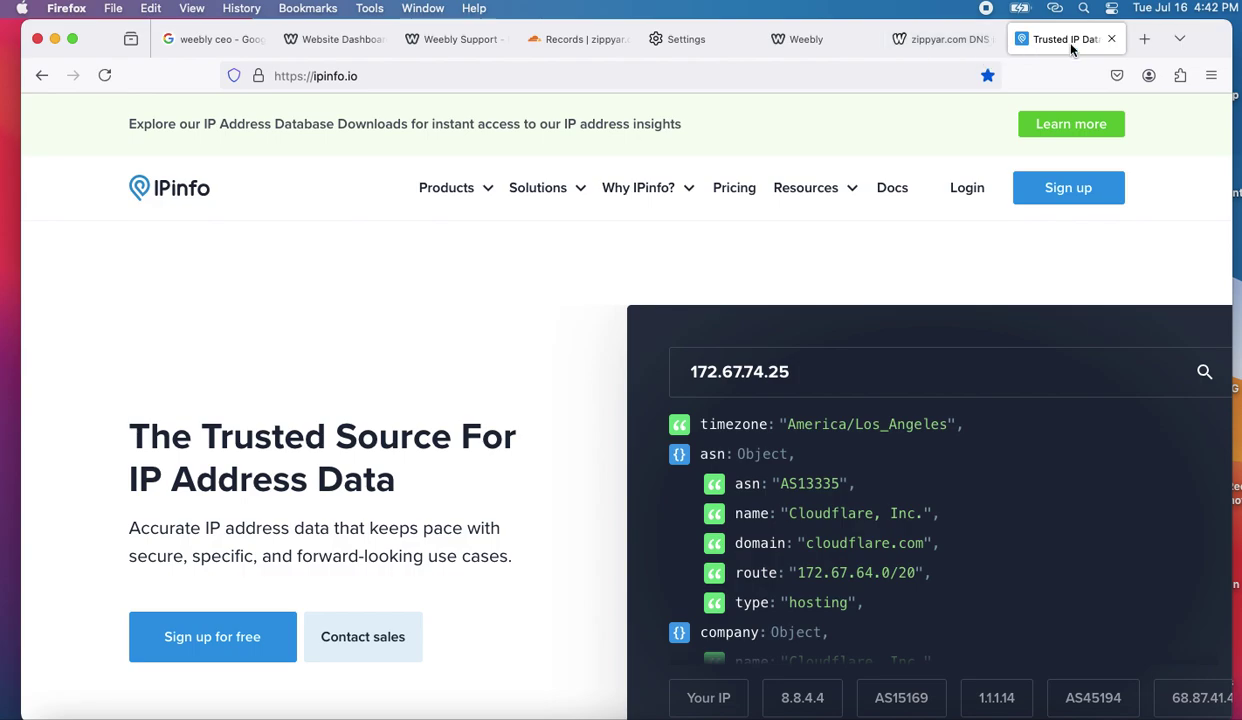
- Reload the who.is zippyar.com lookup twice; it still lists 104.26.13.242, 172.67.74.25 and 104.26.12.242
{"action": "left_click", "coordinate": [932, 40]}
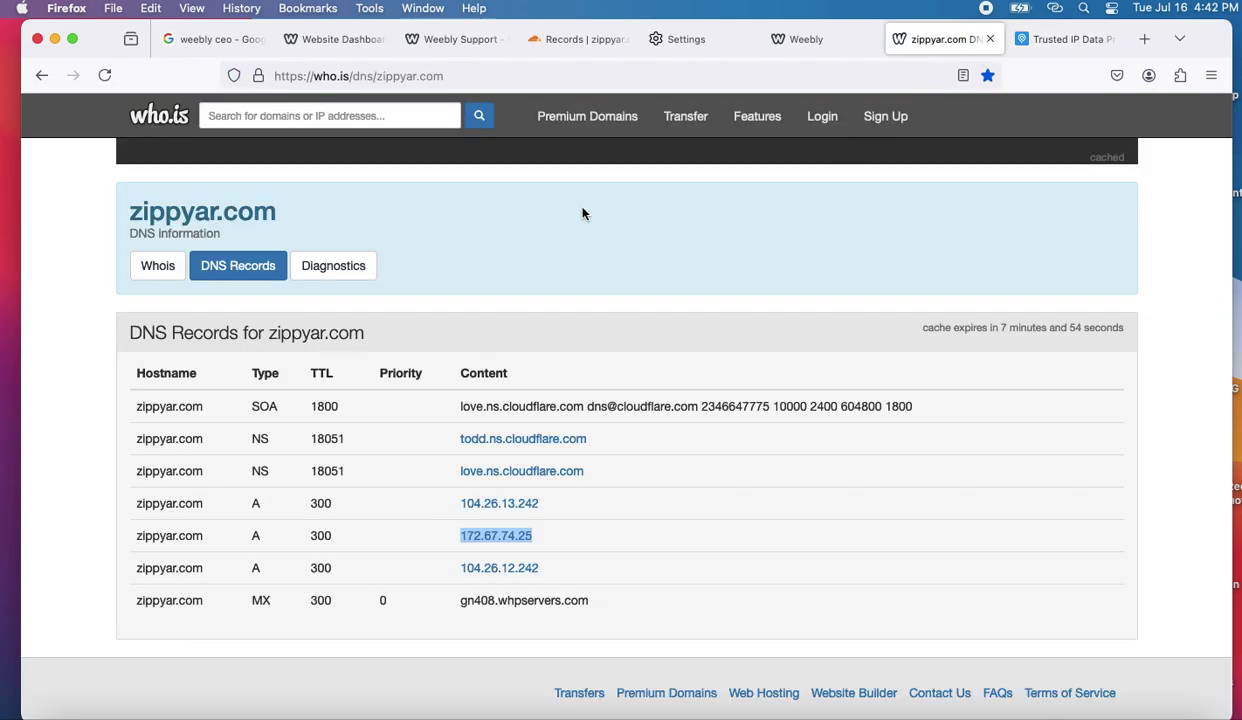
{"action": "left_click", "coordinate": [471, 77]}
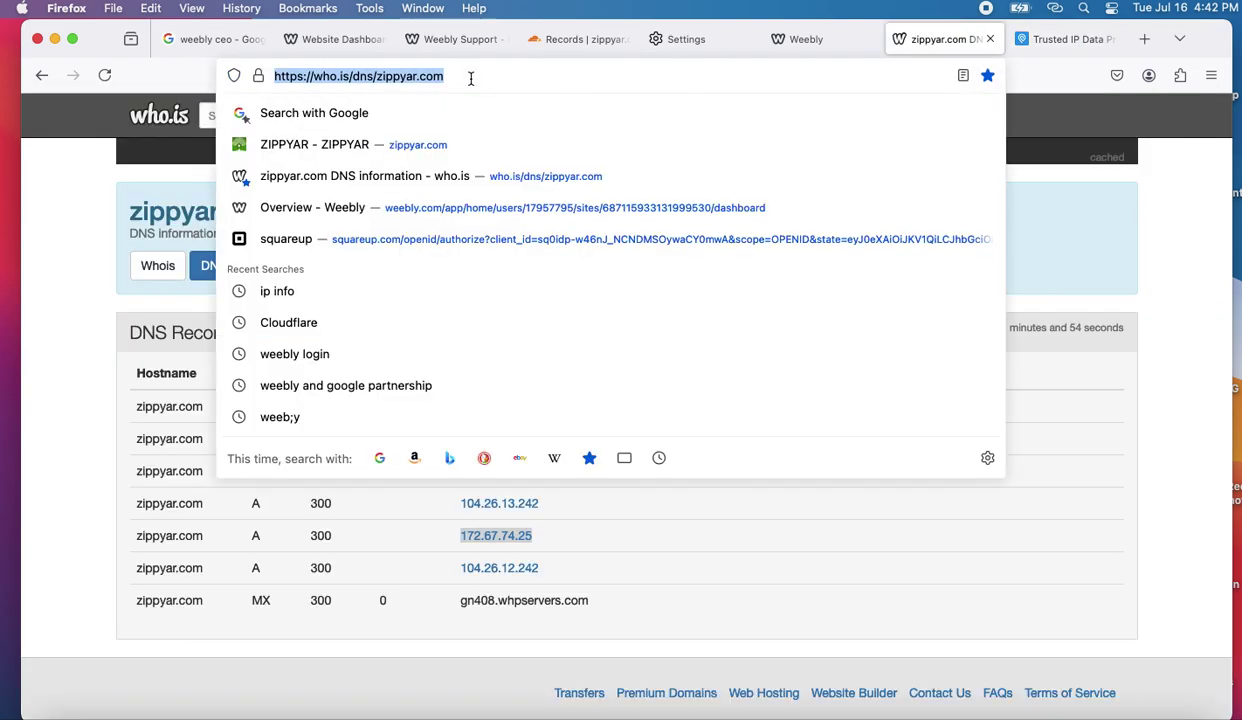
{"action": "key", "text": "Return"}
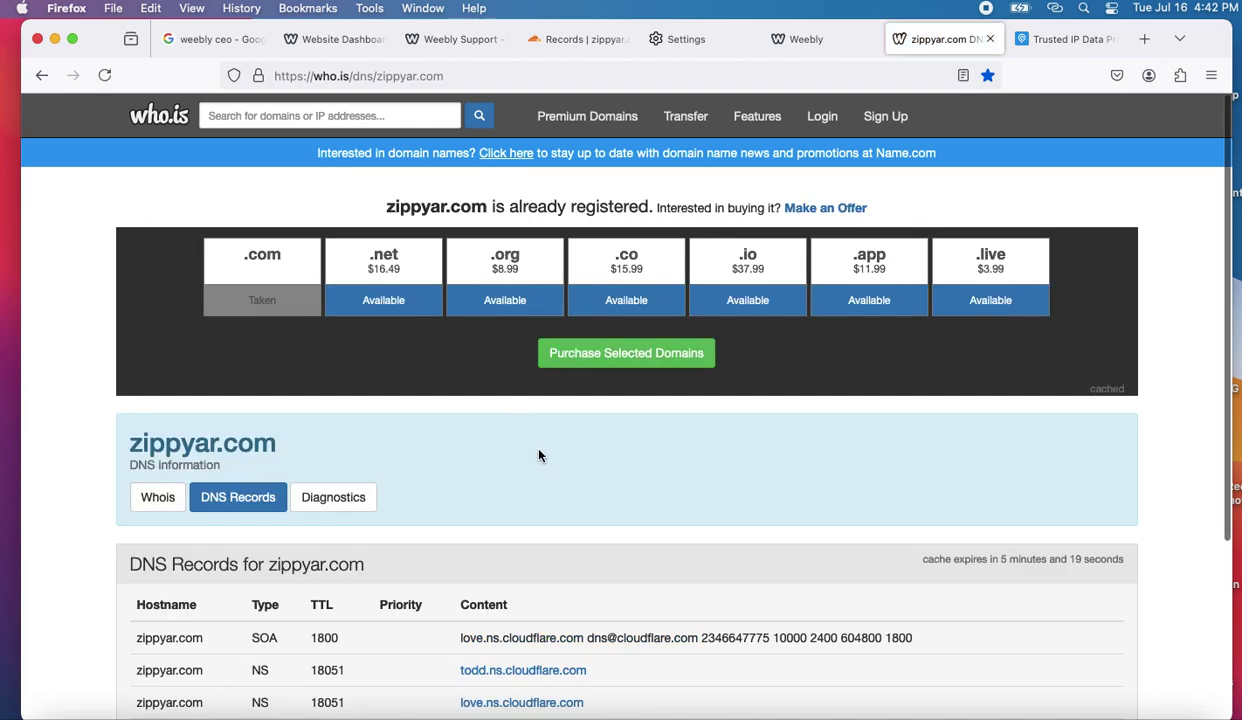
{"action": "scroll", "coordinate": [548, 472], "scroll_direction": "down", "scroll_amount": 5}
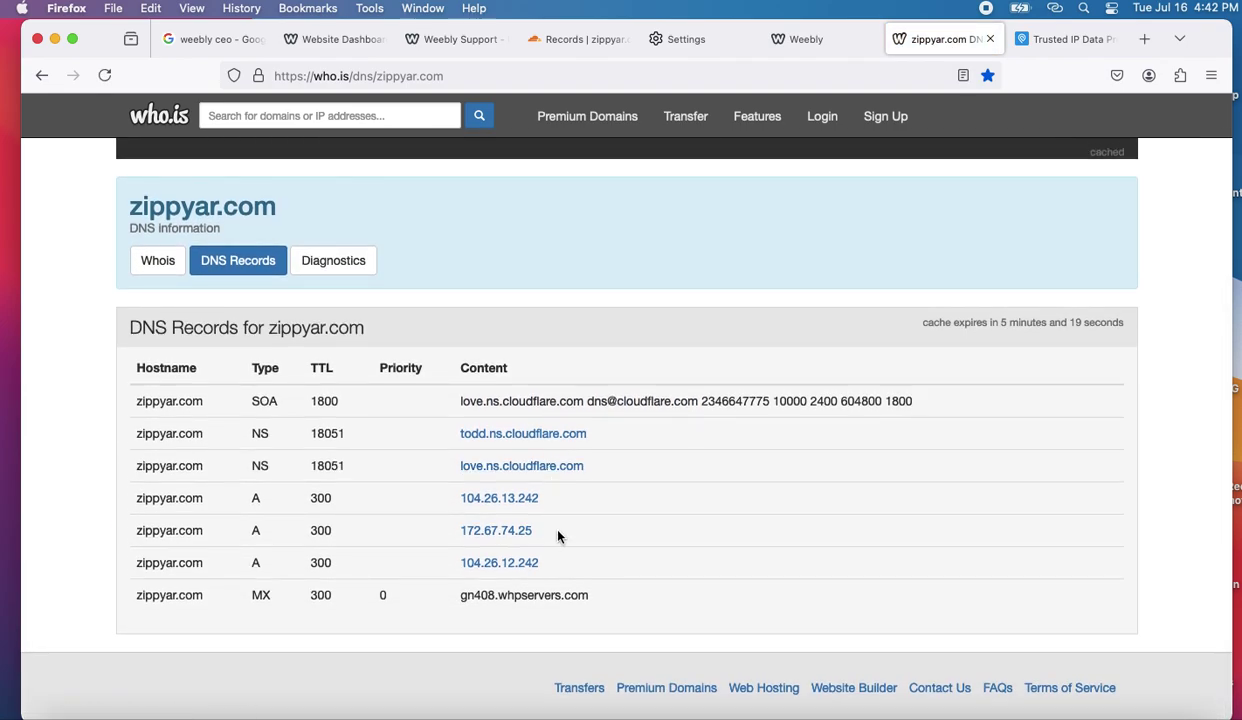
{"action": "scroll", "coordinate": [558, 537], "scroll_direction": "down", "scroll_amount": 1}
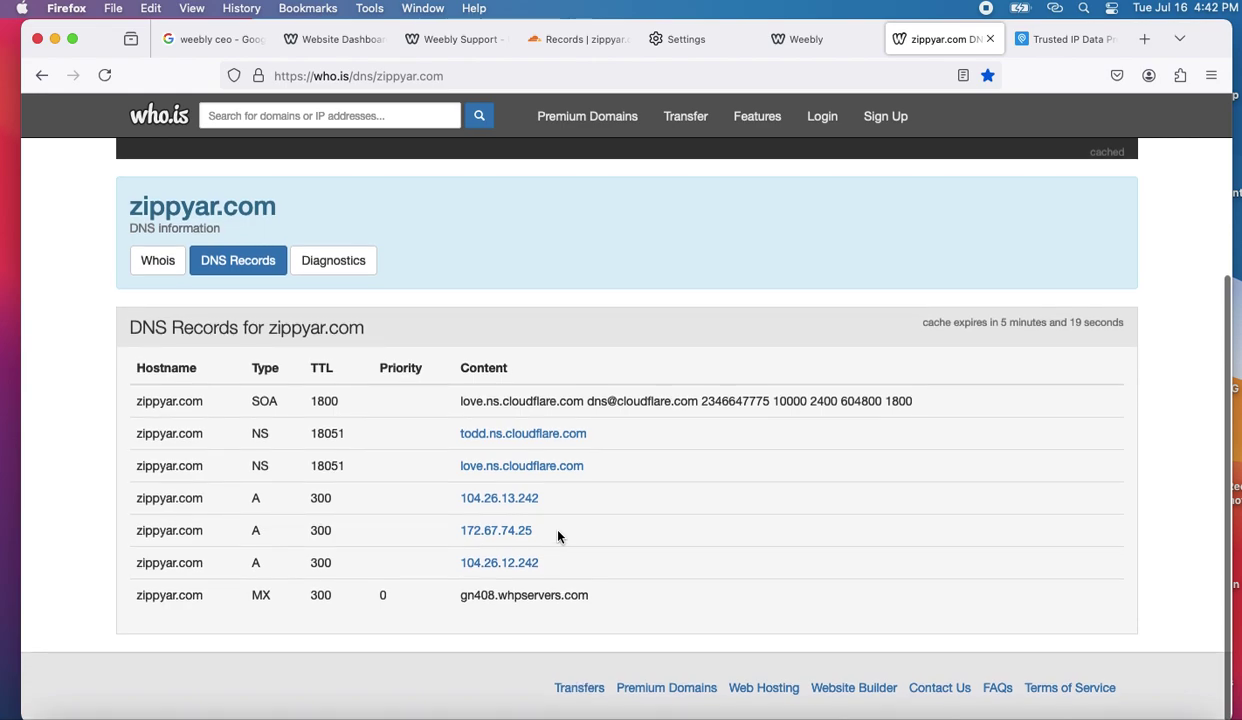
{"action": "left_click", "coordinate": [499, 85]}
{"action": "key", "text": "Return"}
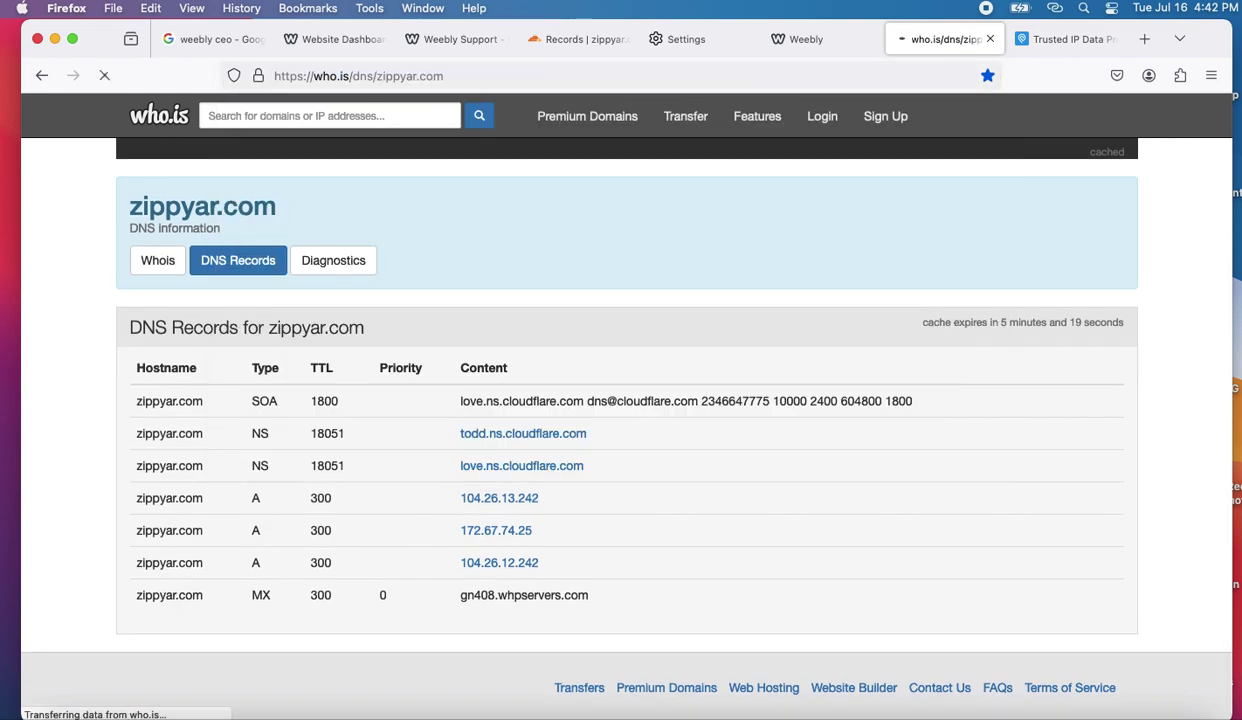
{"action": "scroll", "coordinate": [558, 453], "scroll_direction": "down", "scroll_amount": 3}
{"action": "scroll", "coordinate": [558, 453], "scroll_direction": "down", "scroll_amount": 1}
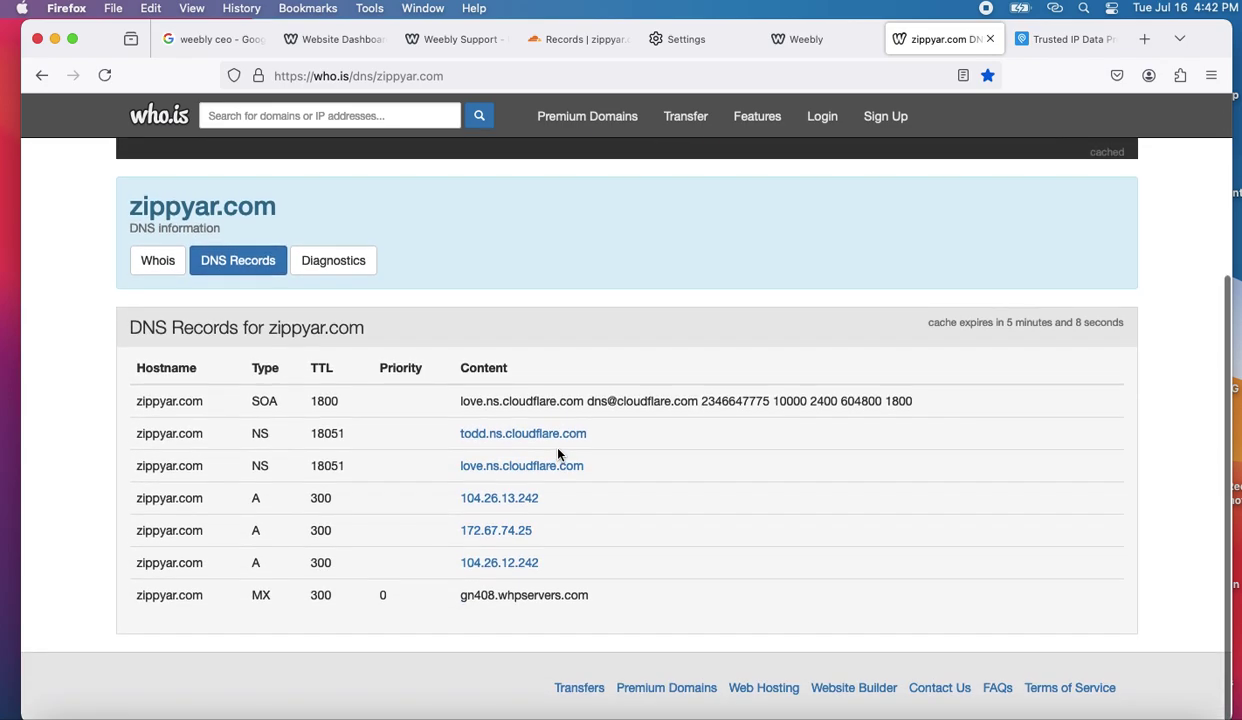
- Open the edit form for the root zippyar.com A record pointing to 199.34.228.72
{"action": "left_click", "coordinate": [598, 44]}
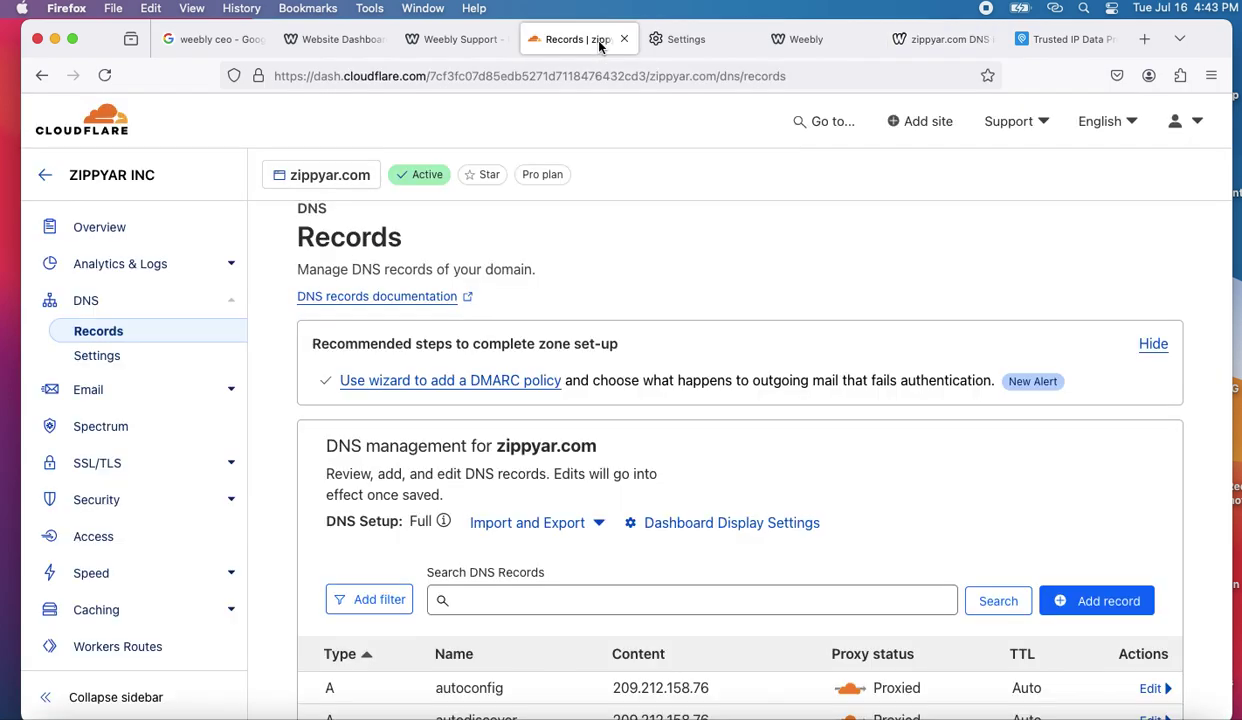
{"action": "scroll", "coordinate": [694, 520], "scroll_direction": "down", "scroll_amount": 5}
{"action": "scroll", "coordinate": [692, 515], "scroll_direction": "down", "scroll_amount": 5}
{"action": "scroll", "coordinate": [690, 512], "scroll_direction": "up", "scroll_amount": 5}
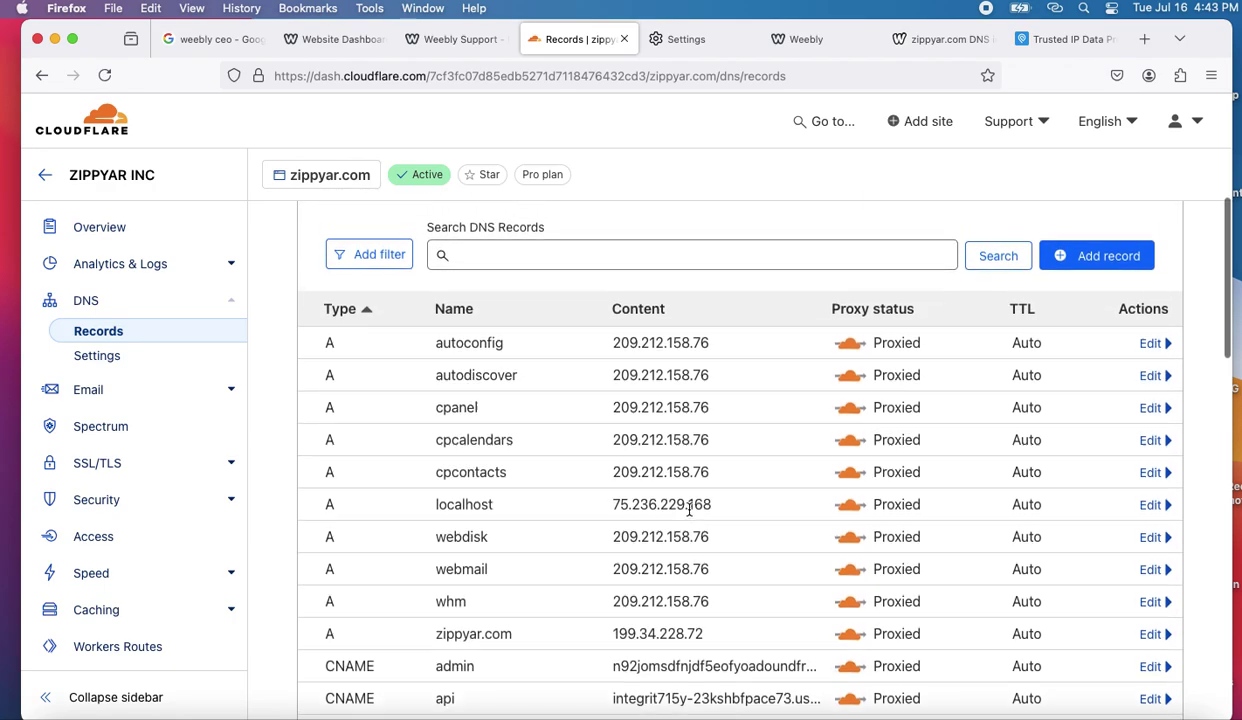
{"action": "scroll", "coordinate": [689, 512], "scroll_direction": "down", "scroll_amount": 2}
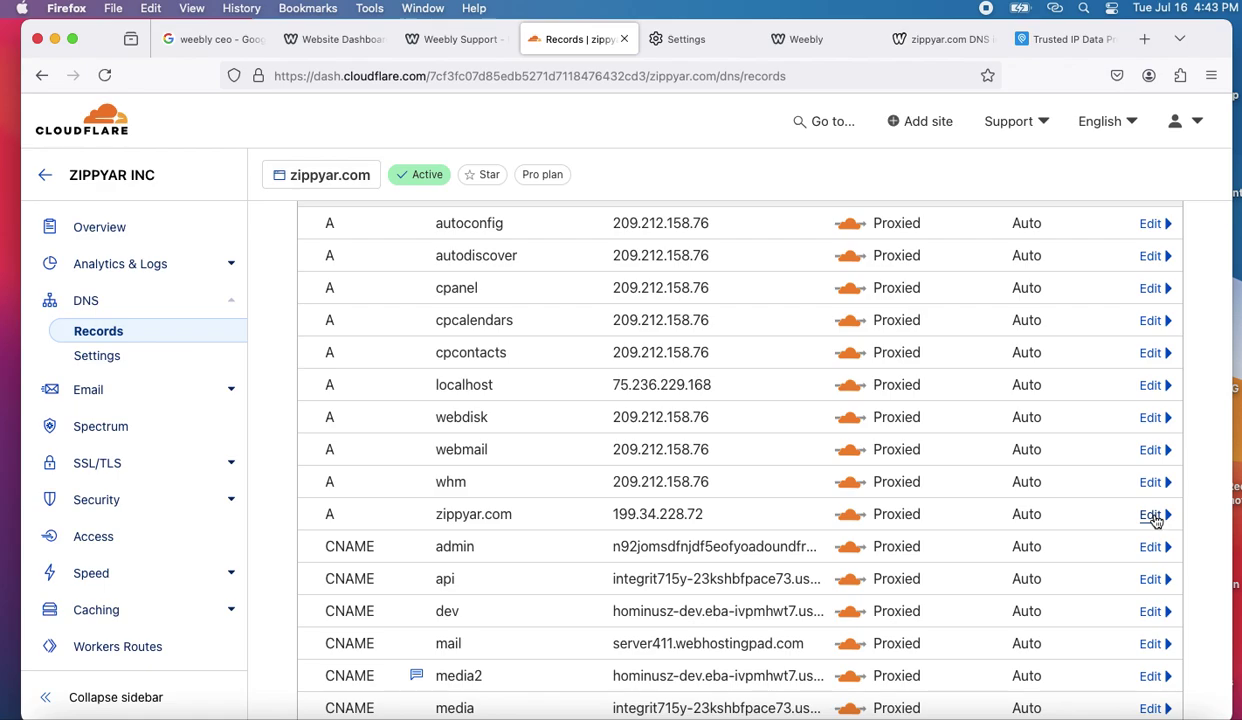
{"action": "left_click", "coordinate": [1152, 516]}
{"action": "scroll", "coordinate": [1025, 513], "scroll_direction": "down", "scroll_amount": 5}
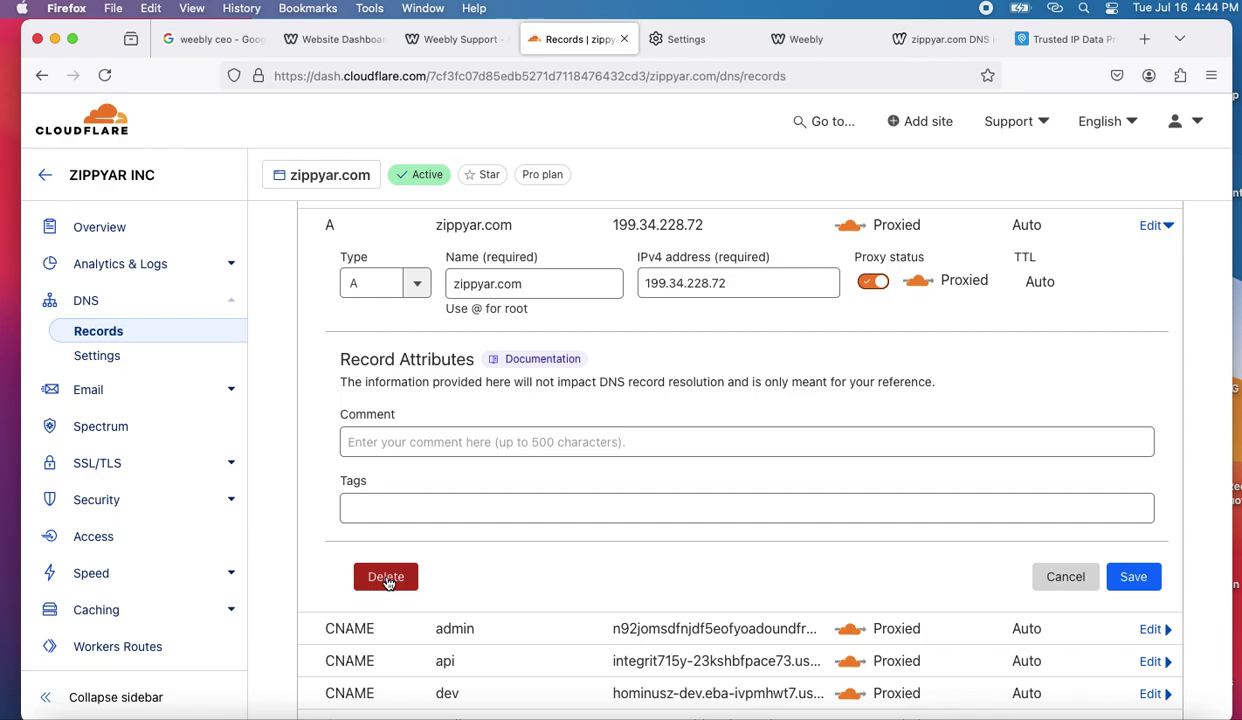
{"action": "scroll", "coordinate": [388, 578], "scroll_direction": "down", "scroll_amount": 1}
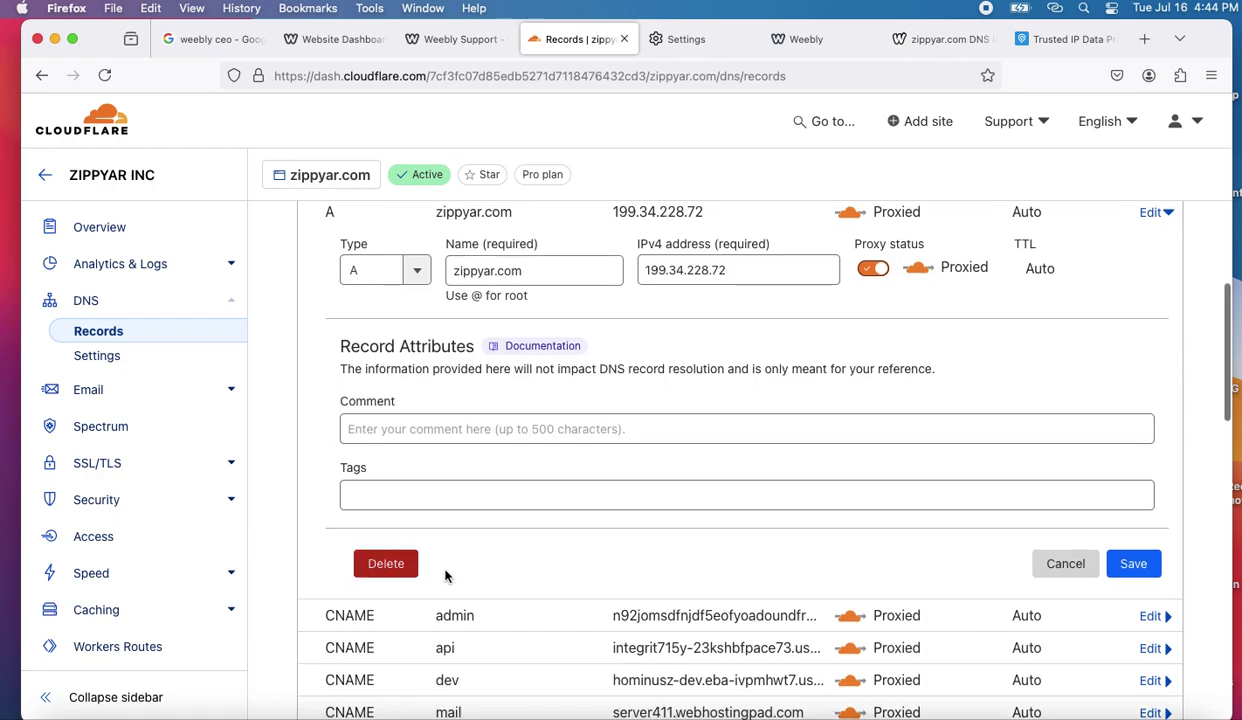
{"action": "scroll", "coordinate": [595, 571], "scroll_direction": "up", "scroll_amount": 5}
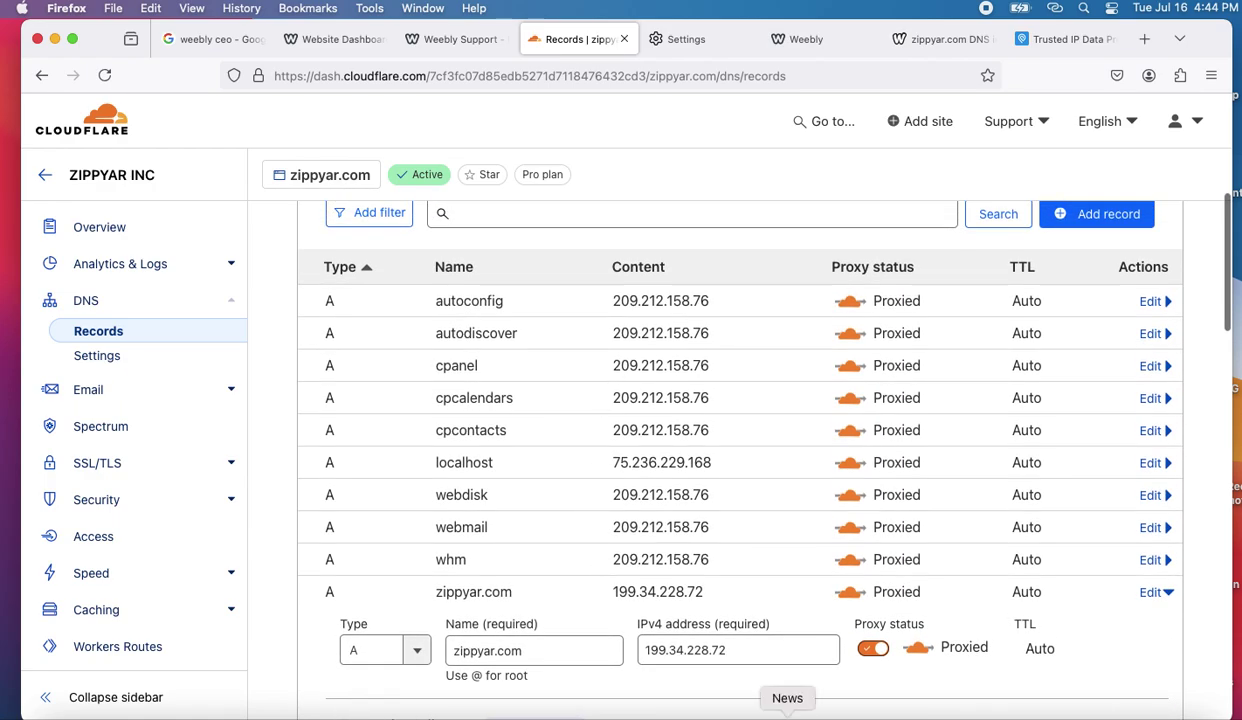
{"action": "left_click", "coordinate": [1034, 712]}
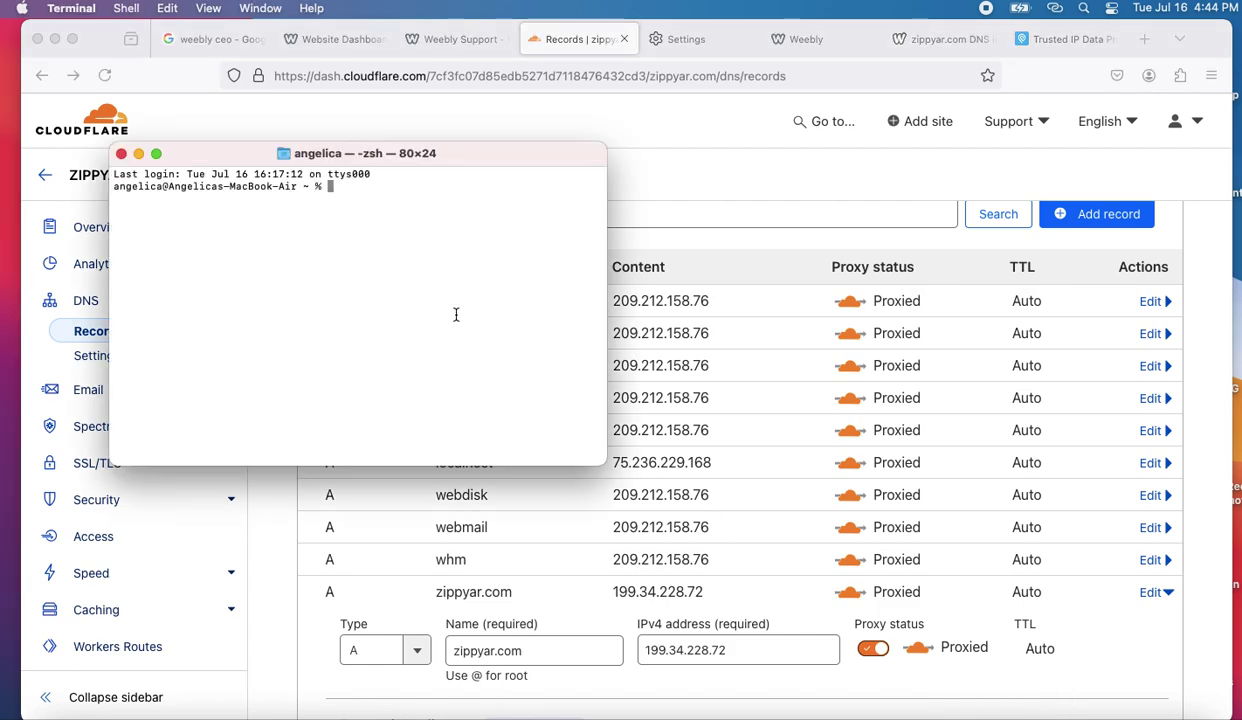
- Run traceroute zippyar.com again, which still reports unknown host
{"action": "type", "text": "traceroute zipyar"}
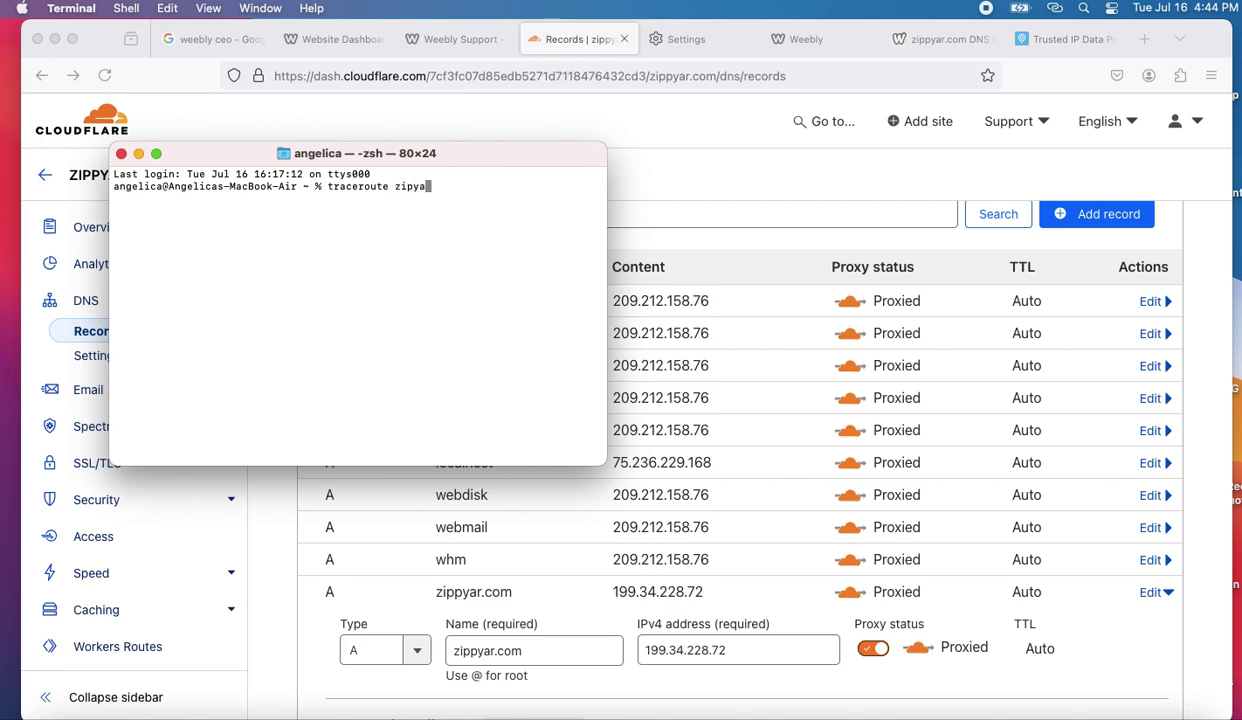
{"action": "key", "text": "BackSpace"}
{"action": "key", "text": "BackSpace"}
{"action": "key", "text": "BackSpace"}
{"action": "key", "text": "BackSpace"}
{"action": "type", "text": "ppyar.com"}
{"action": "key", "text": "Return"}
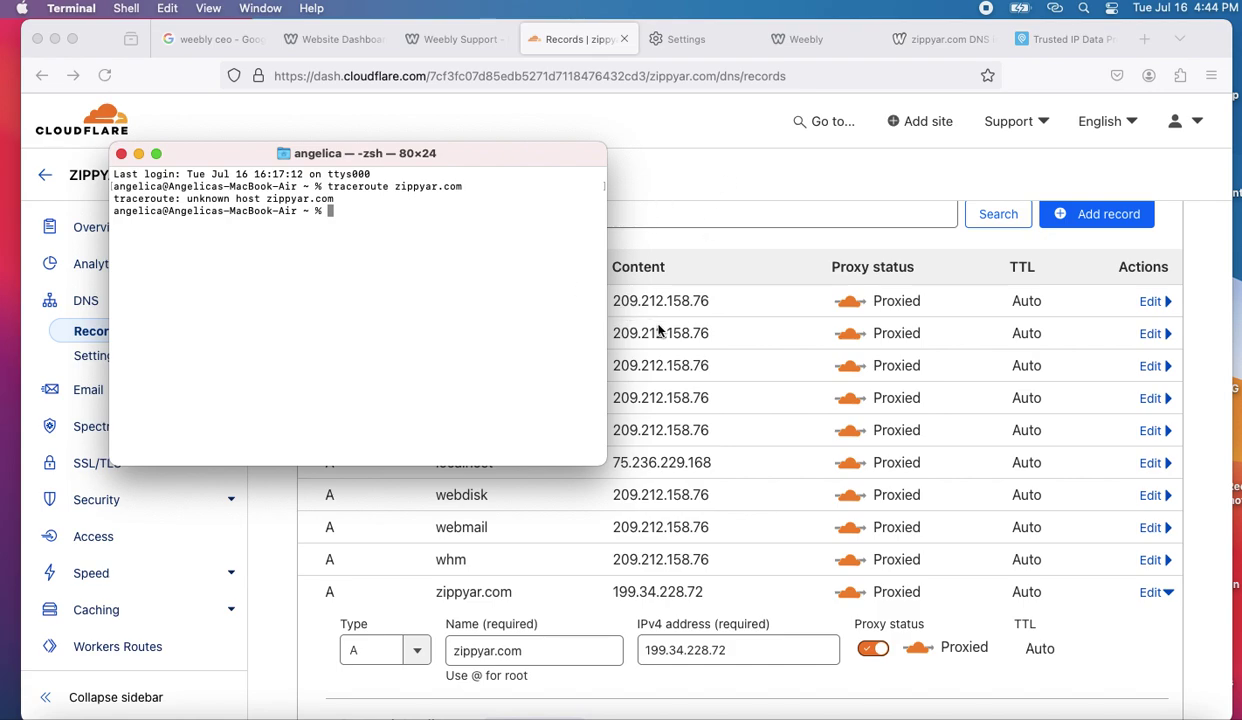
- Review the Cloudflare zippyar.com DNS records again, then start a new blank Firefox tab
{"action": "left_click", "coordinate": [749, 189]}
{"action": "scroll", "coordinate": [745, 411], "scroll_direction": "up", "scroll_amount": 1}
{"action": "scroll", "coordinate": [745, 411], "scroll_direction": "up", "scroll_amount": 1}
{"action": "scroll", "coordinate": [745, 411], "scroll_direction": "down", "scroll_amount": 5}
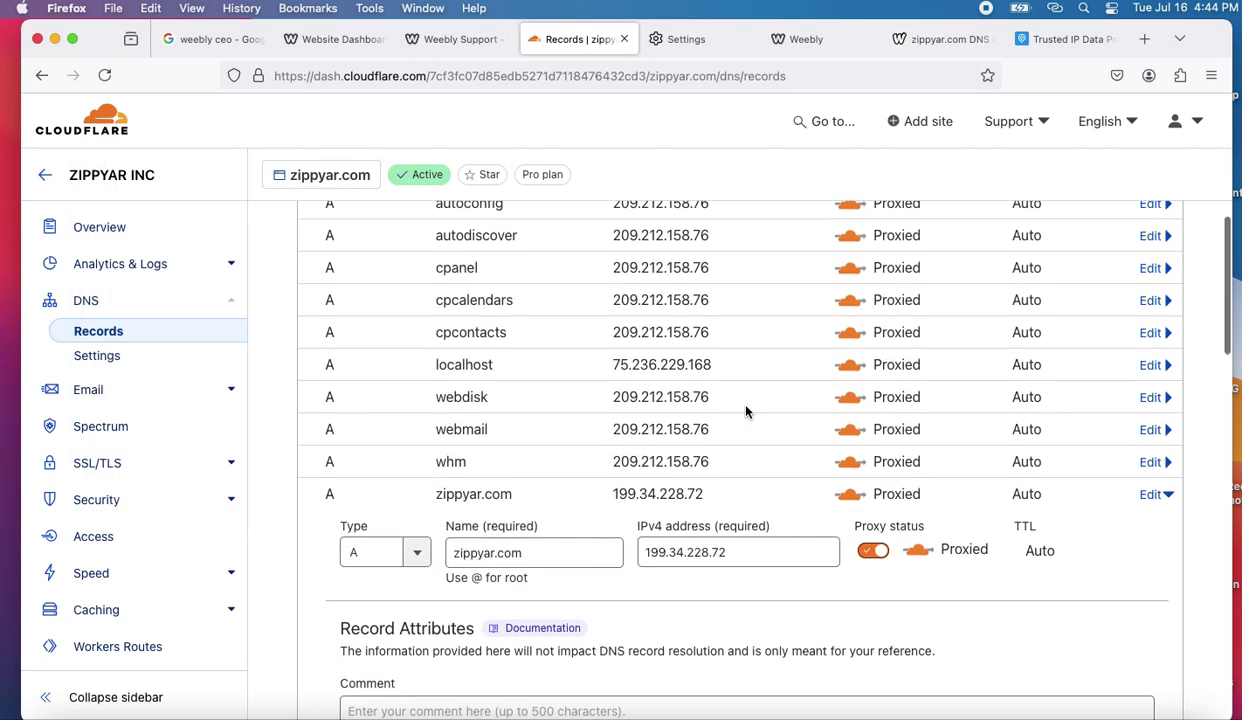
{"action": "scroll", "coordinate": [752, 483], "scroll_direction": "down", "scroll_amount": 5}
{"action": "scroll", "coordinate": [752, 483], "scroll_direction": "up", "scroll_amount": 4}
{"action": "scroll", "coordinate": [752, 483], "scroll_direction": "up", "scroll_amount": 2}
{"action": "scroll", "coordinate": [752, 483], "scroll_direction": "down", "scroll_amount": 4}
{"action": "scroll", "coordinate": [752, 483], "scroll_direction": "up", "scroll_amount": 4}
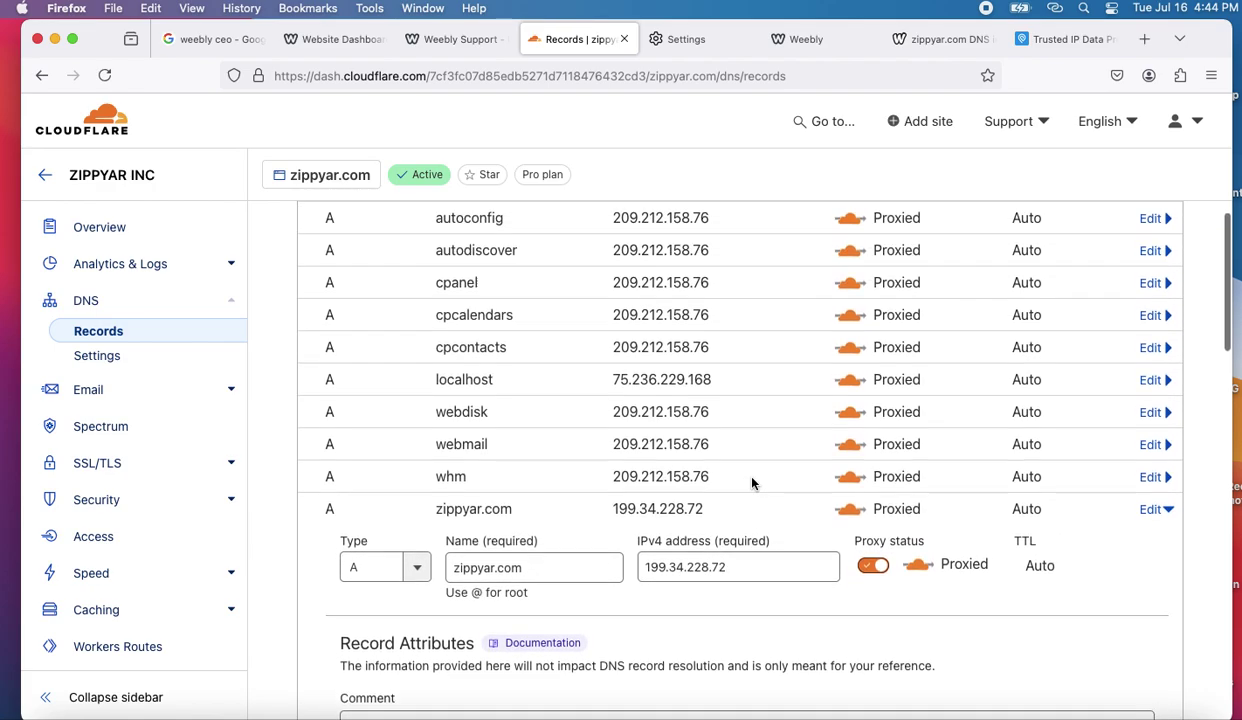
{"action": "scroll", "coordinate": [752, 483], "scroll_direction": "down", "scroll_amount": 3}
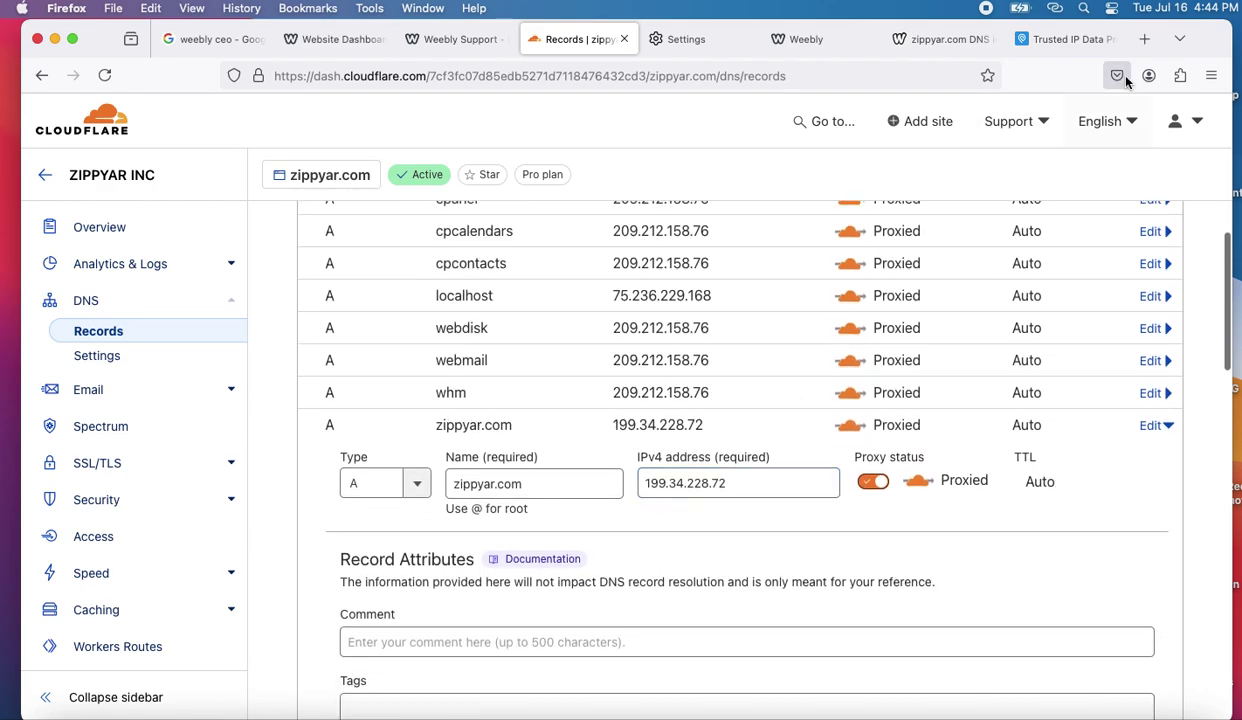
{"action": "left_click", "coordinate": [1145, 39]}
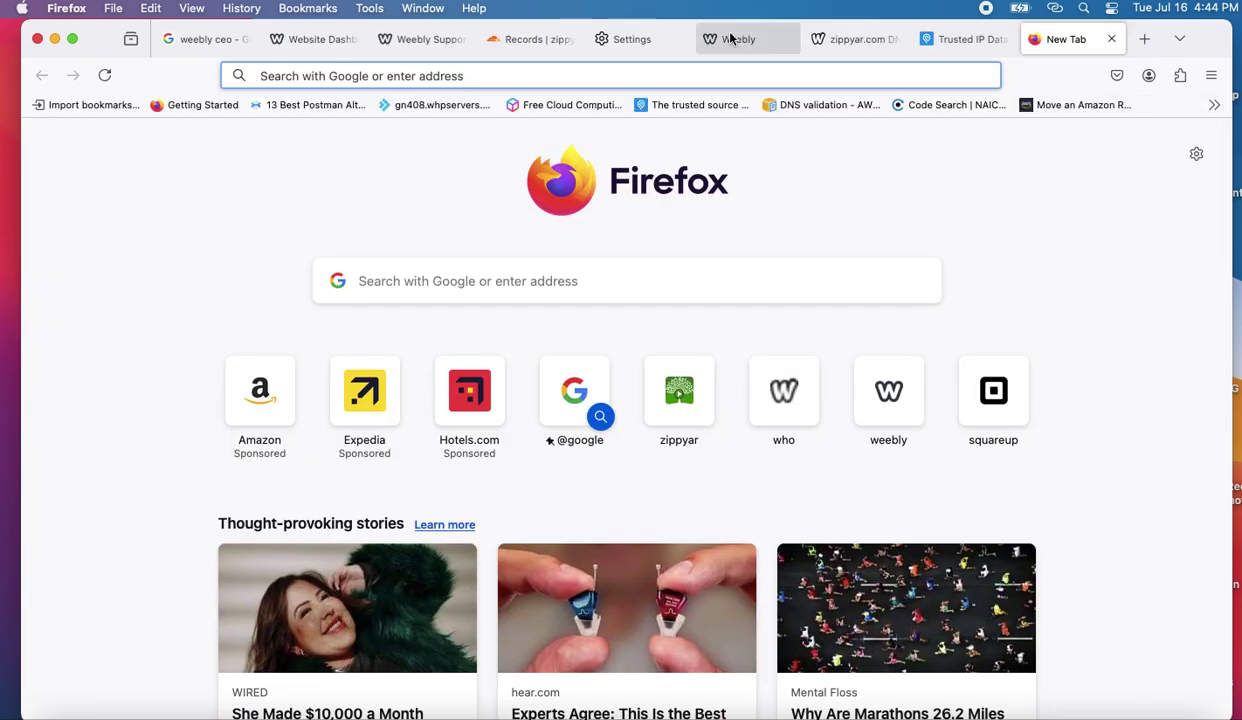
- Load zippyar.com in a new tab by accepting the autofilled address
{"action": "type", "text": "zippyar.com/"}
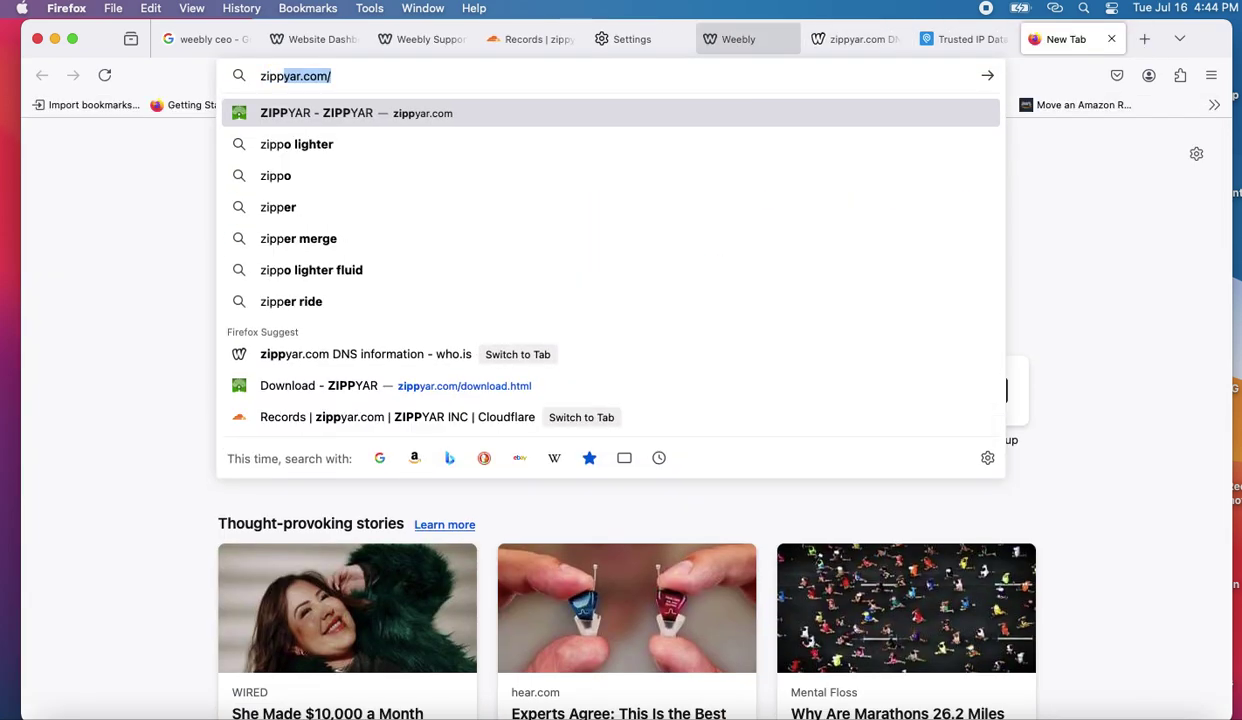
{"action": "key", "text": "Return"}
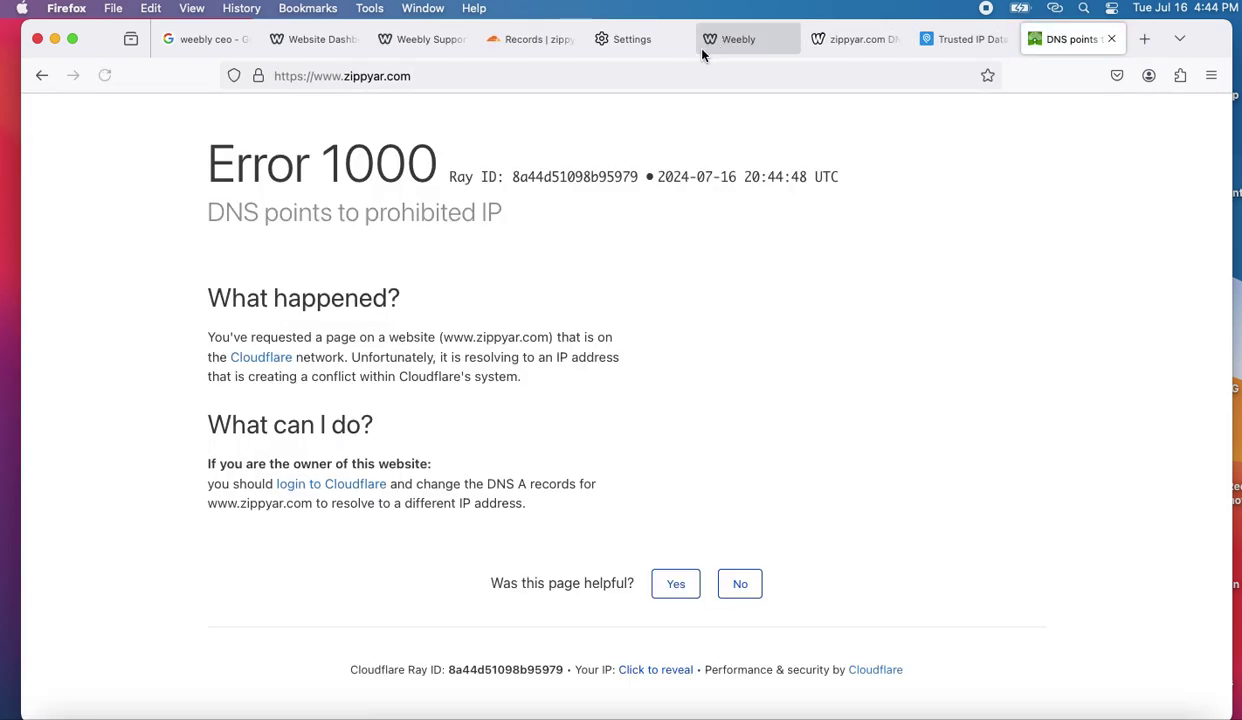
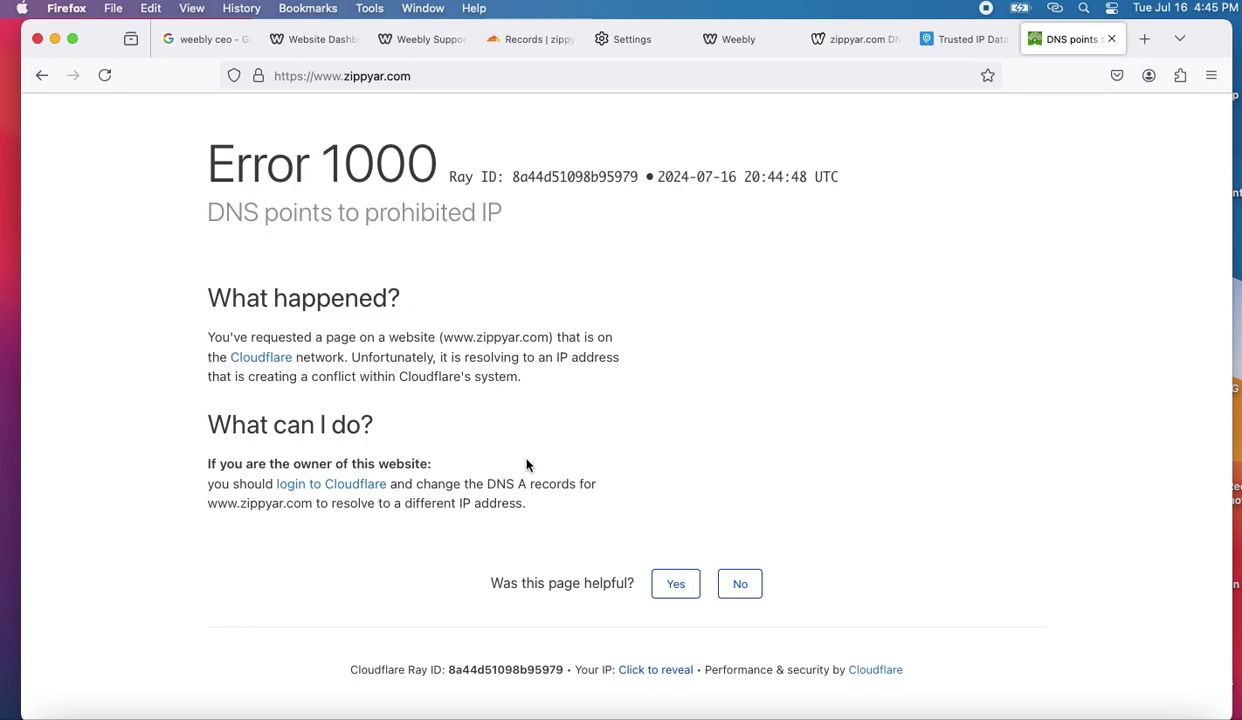
- Compare the who.is records and select the 199.34.228.72 address of the zippyar.com A record
{"action": "left_click", "coordinate": [840, 42]}
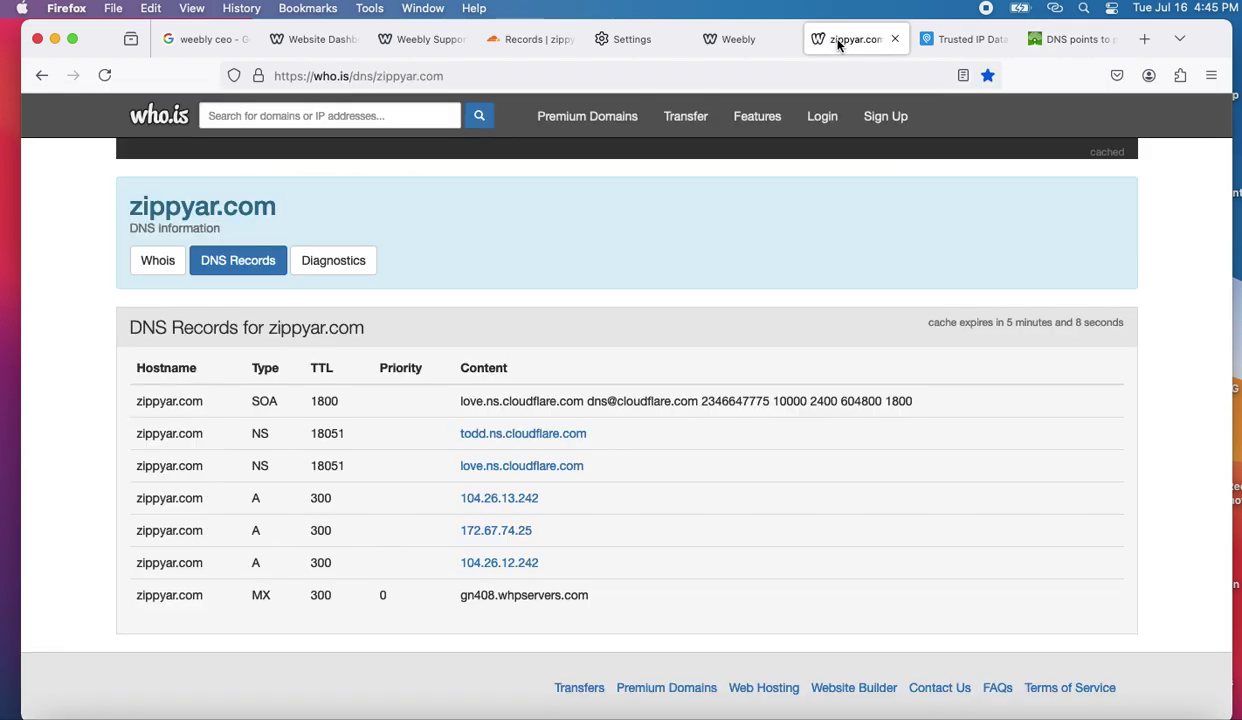
{"action": "left_click", "coordinate": [559, 44]}
{"action": "left_click", "coordinate": [660, 475]}
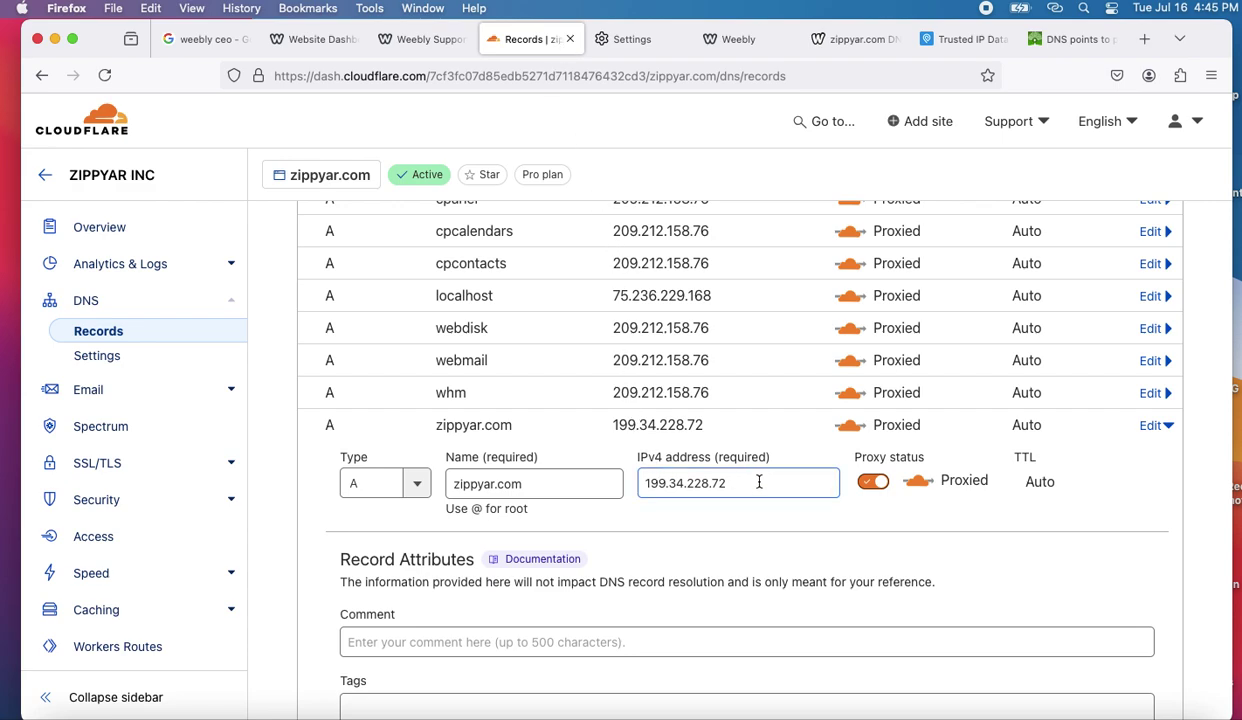
{"action": "left_click_drag", "start_coordinate": [762, 479], "coordinate": [648, 468]}
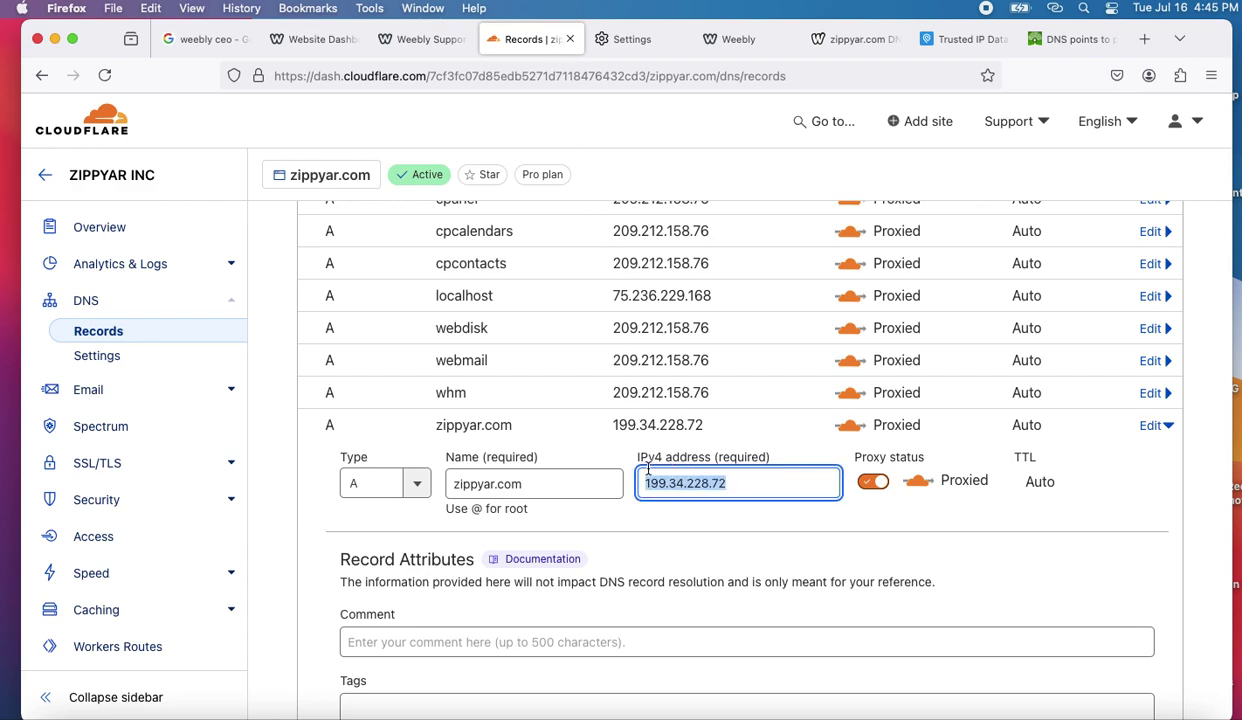
- Delete the zippyar.com A record pointing to 199.34.228.72 and confirm the deletion
{"action": "scroll", "coordinate": [700, 550], "scroll_direction": "down", "scroll_amount": 2}
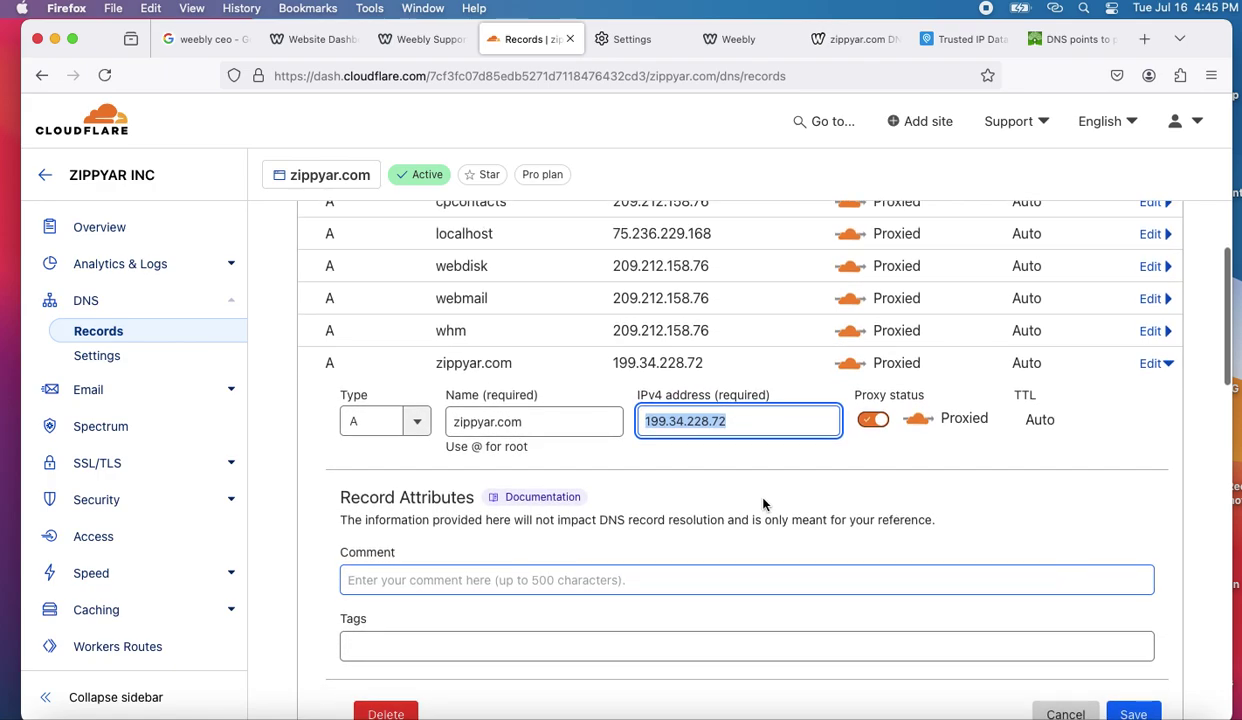
{"action": "scroll", "coordinate": [740, 500], "scroll_direction": "down", "scroll_amount": 2}
{"action": "left_click", "coordinate": [388, 638]}
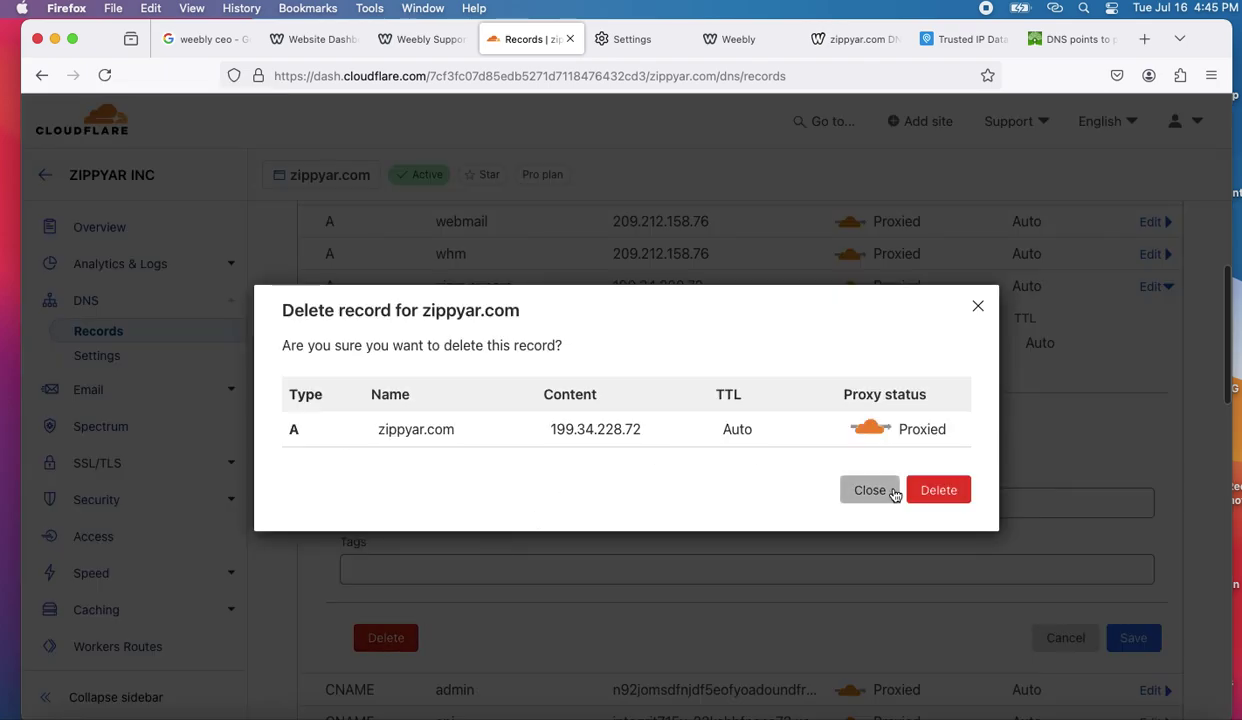
{"action": "left_click", "coordinate": [938, 490]}
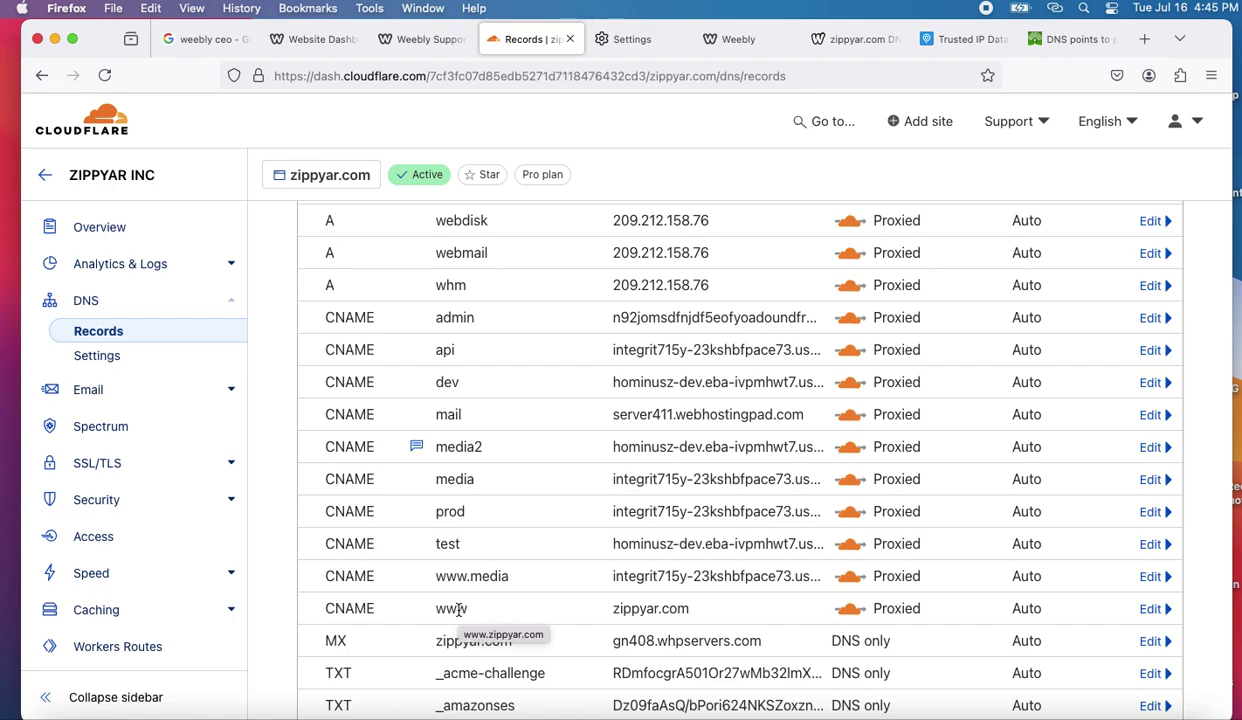
- Delete the www CNAME record pointing to zippyar.com, then go to the Caching overview
{"action": "scroll", "coordinate": [533, 621], "scroll_direction": "down", "scroll_amount": 2}
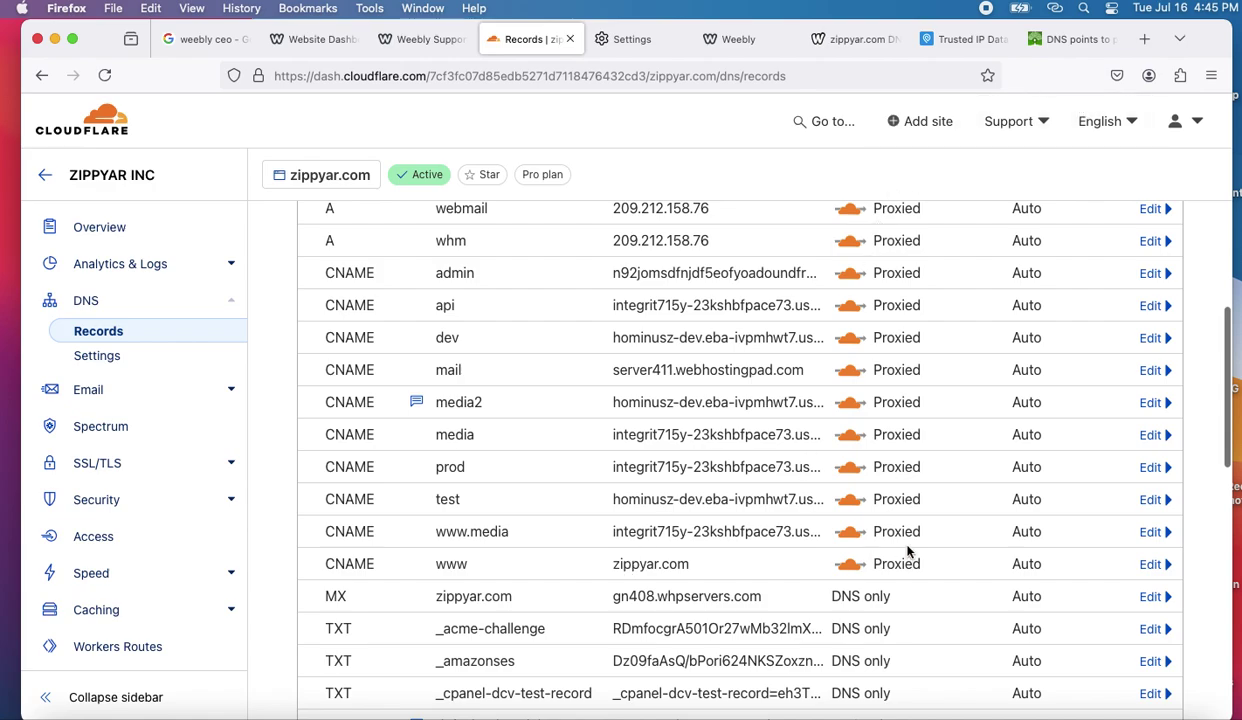
{"action": "left_click", "coordinate": [1150, 564]}
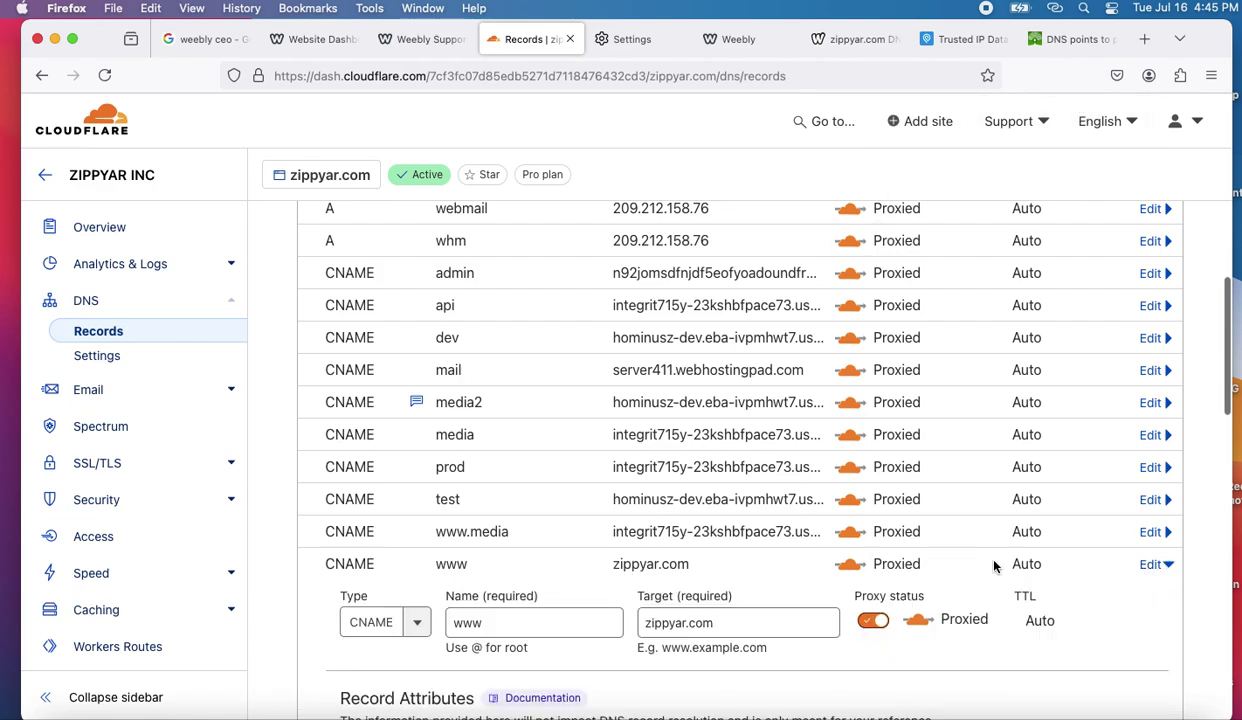
{"action": "scroll", "coordinate": [727, 626], "scroll_direction": "down", "scroll_amount": 5}
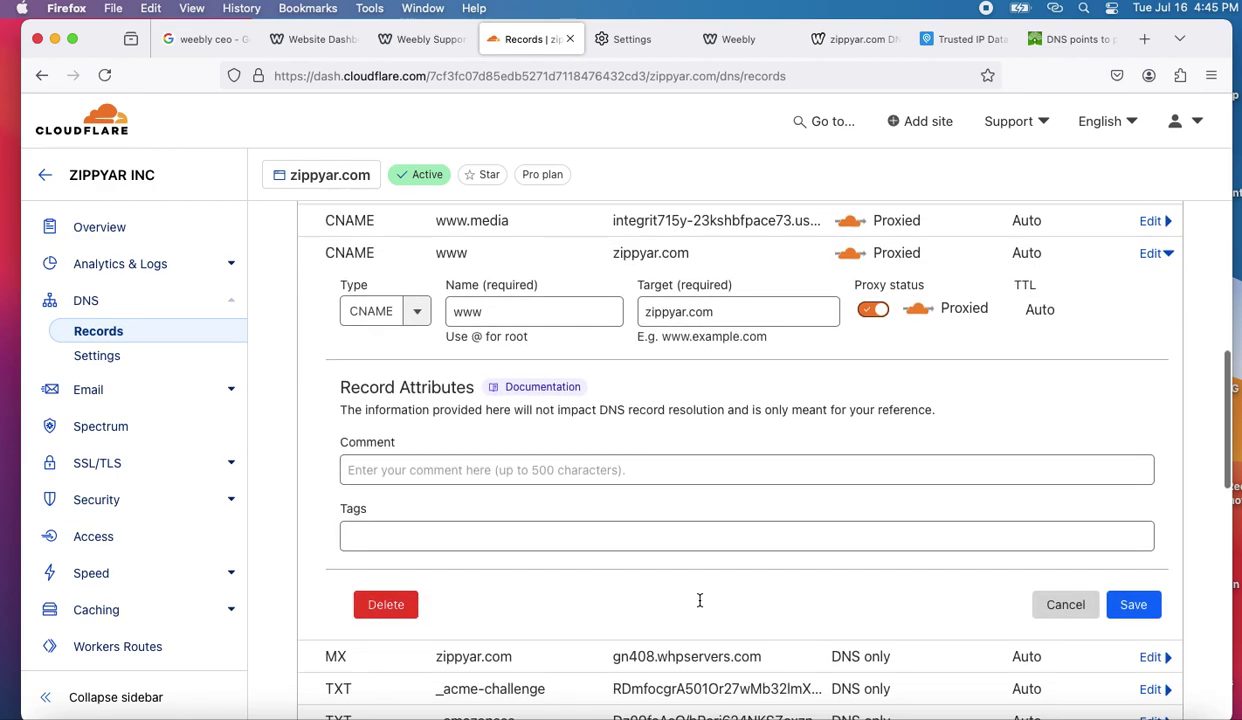
{"action": "left_click", "coordinate": [397, 599]}
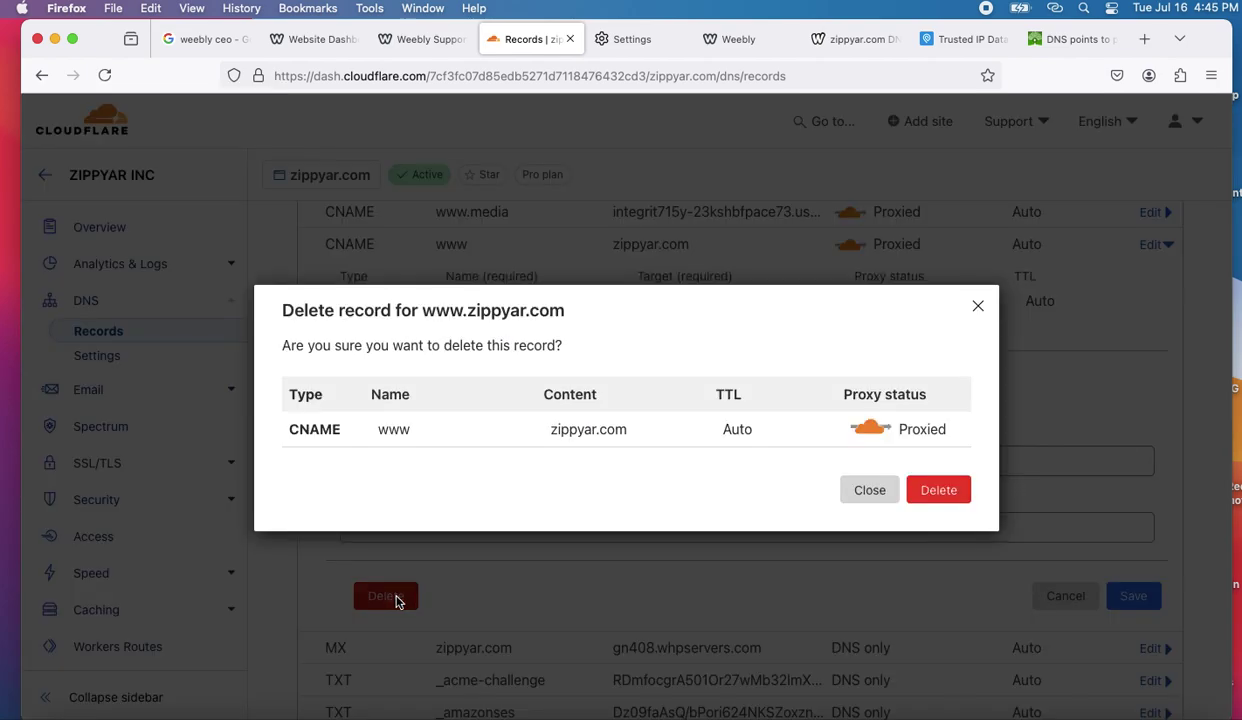
{"action": "left_click", "coordinate": [950, 494]}
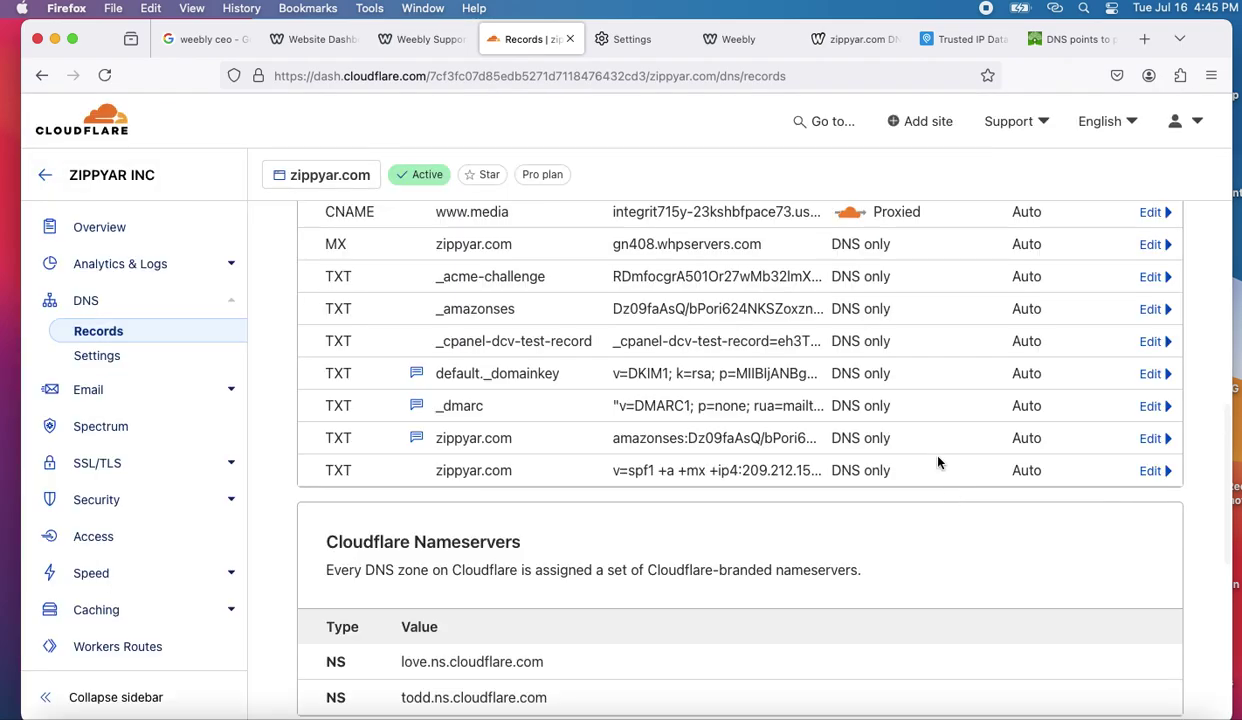
{"action": "scroll", "coordinate": [893, 405], "scroll_direction": "up", "scroll_amount": 5}
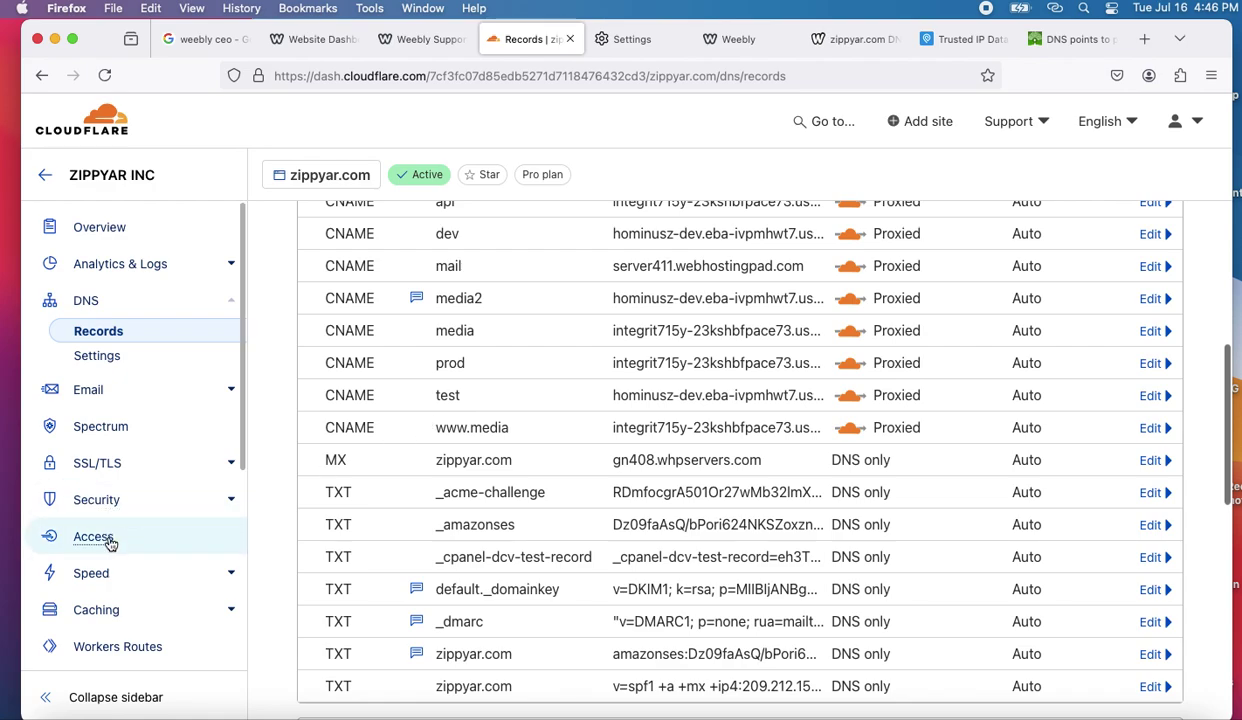
{"action": "left_click", "coordinate": [108, 617]}
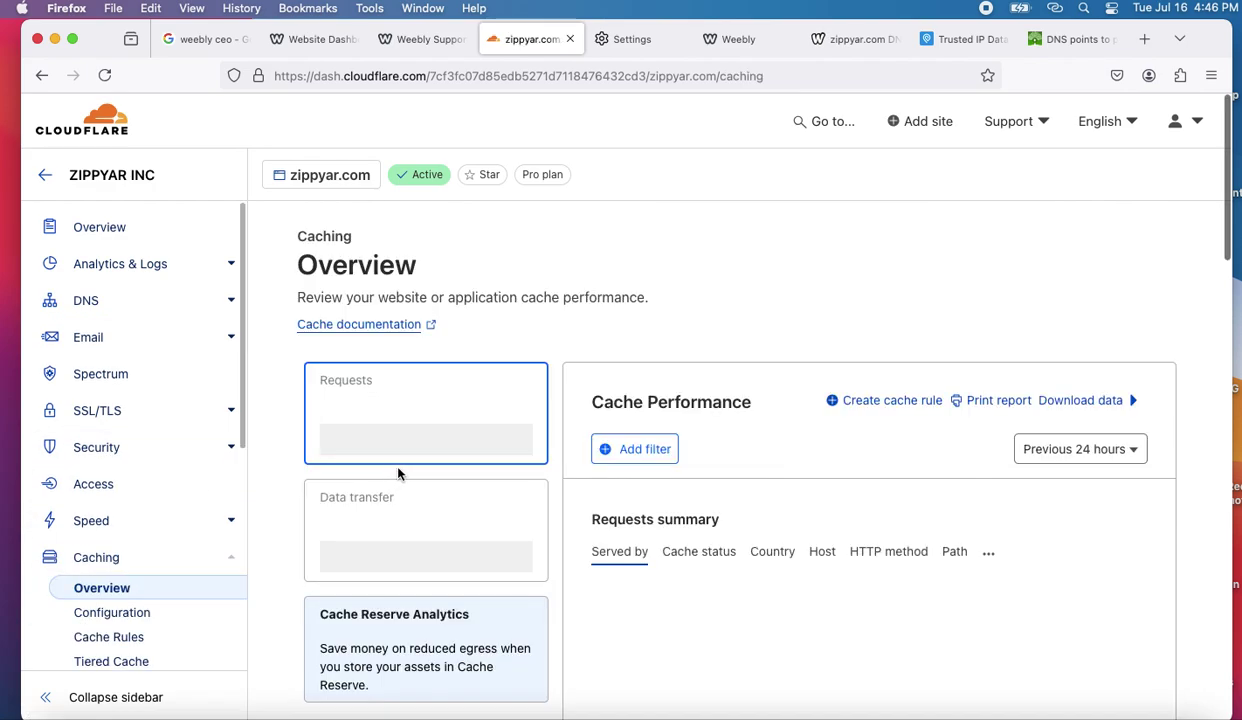
{"action": "scroll", "coordinate": [582, 493], "scroll_direction": "down", "scroll_amount": 6}
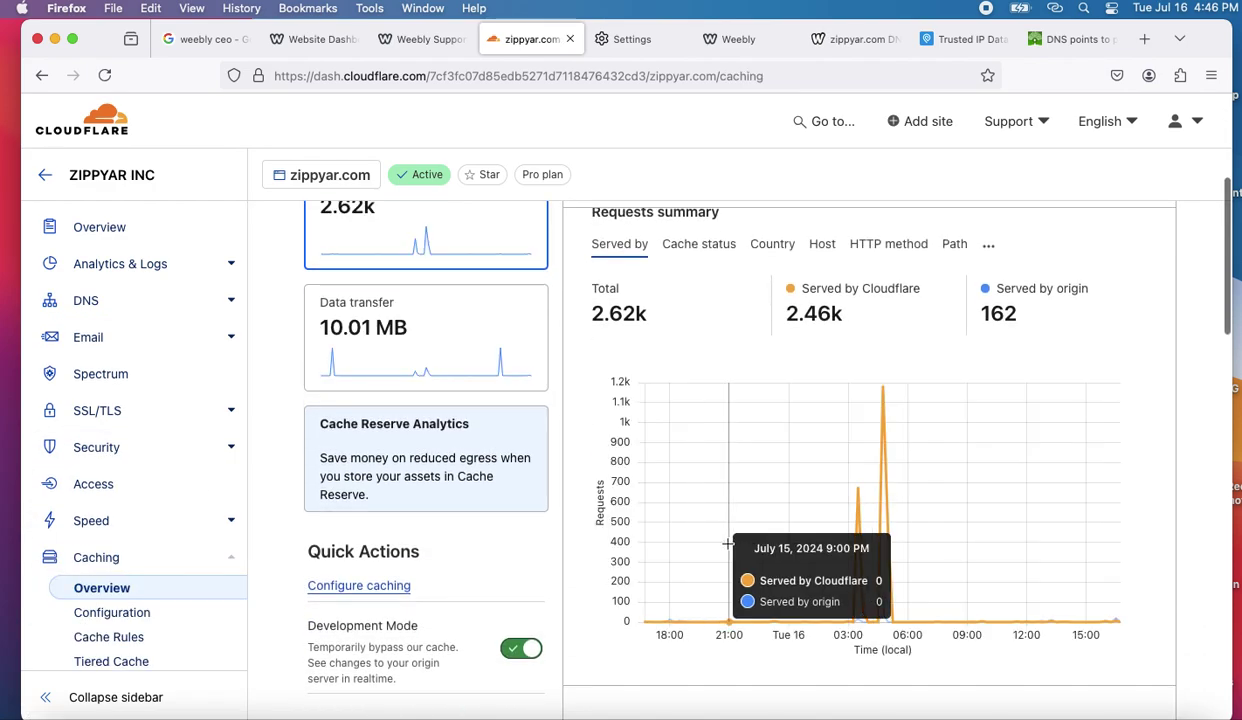
{"action": "scroll", "coordinate": [750, 550], "scroll_direction": "down", "scroll_amount": 10}
{"action": "scroll", "coordinate": [728, 549], "scroll_direction": "down", "scroll_amount": 3}
{"action": "scroll", "coordinate": [635, 562], "scroll_direction": "up", "scroll_amount": 5}
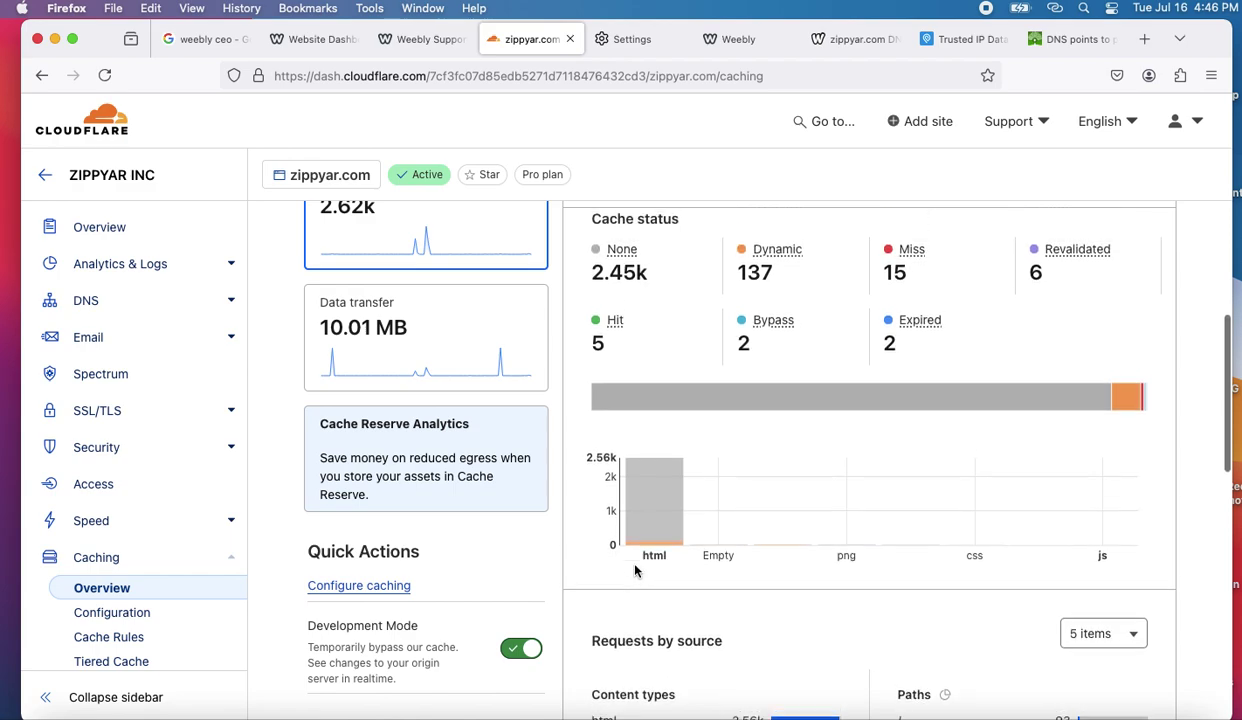
{"action": "left_click", "coordinate": [385, 589]}
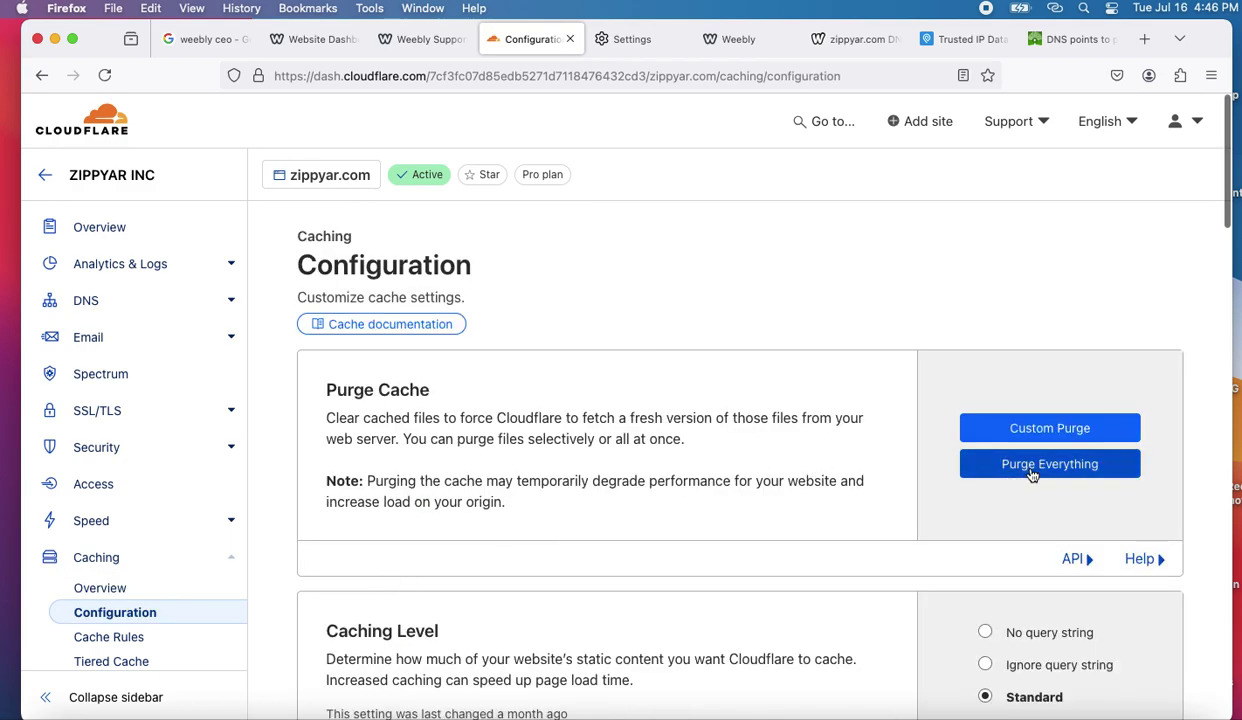
{"action": "left_click", "coordinate": [1035, 466]}
{"action": "left_click", "coordinate": [862, 466]}
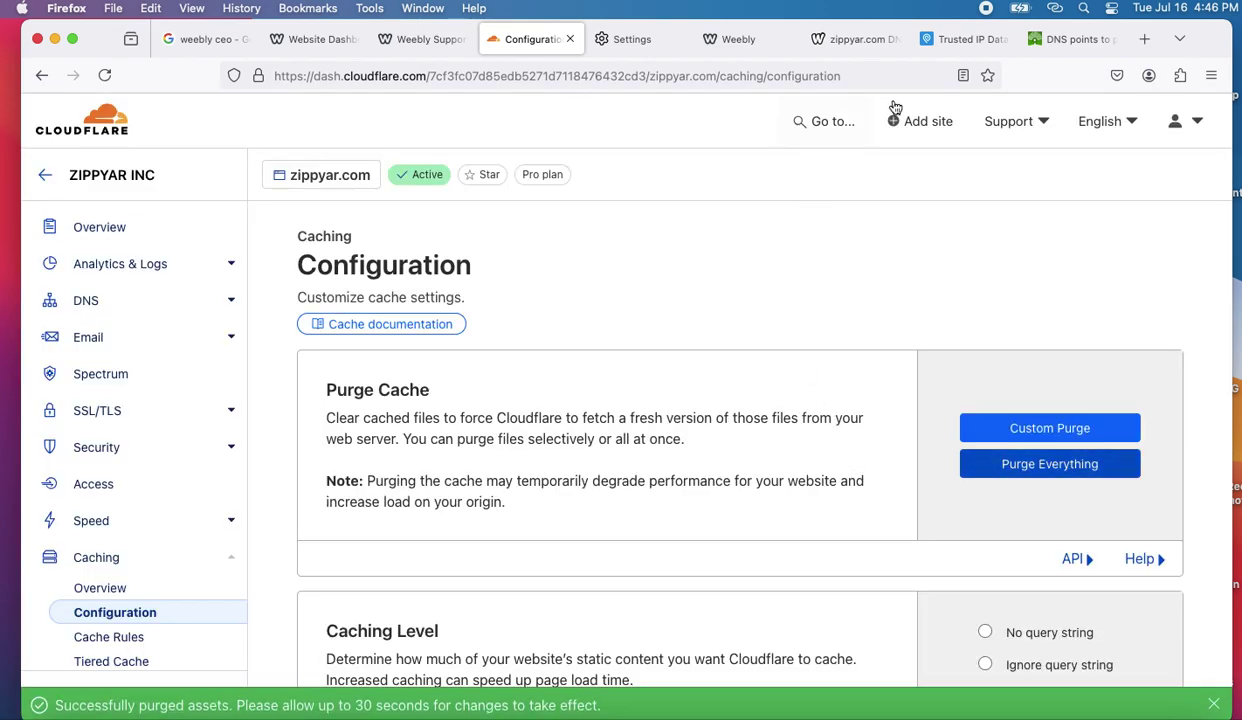
{"action": "left_click", "coordinate": [1071, 38]}
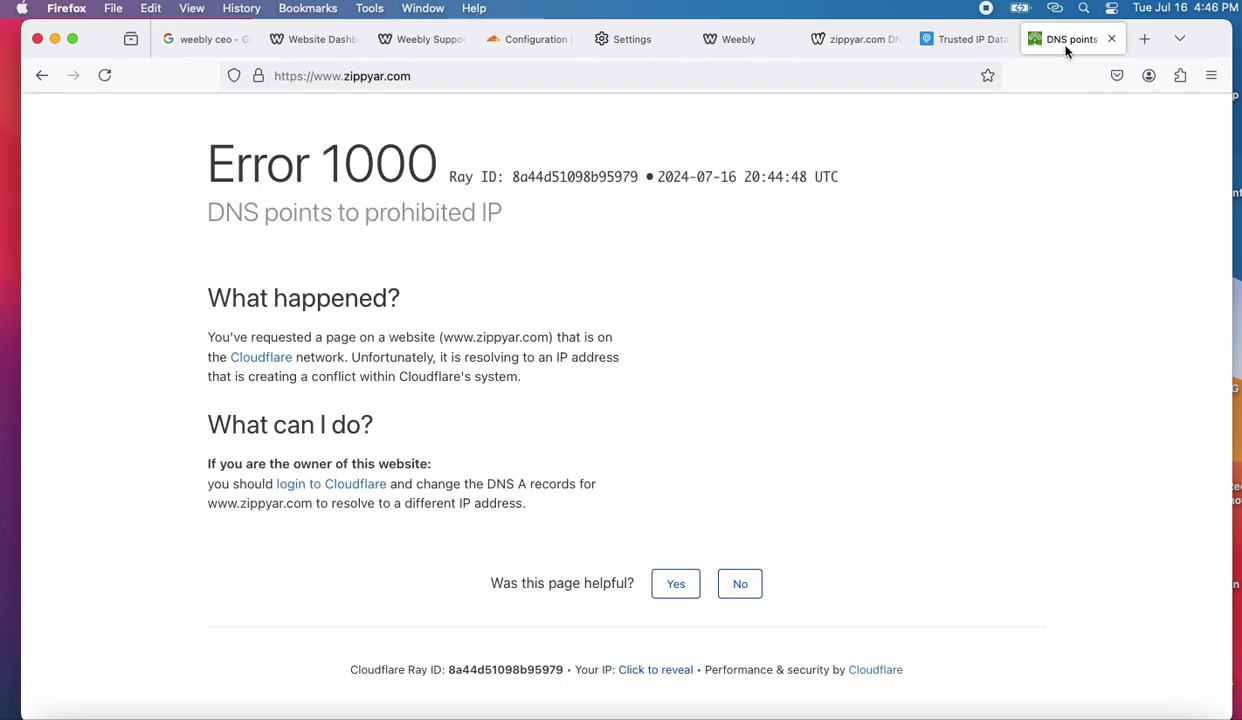
- Close the Error 1000 tab and reload the who.is zippyar.com DNS lookup three times
{"action": "left_click", "coordinate": [1111, 39]}
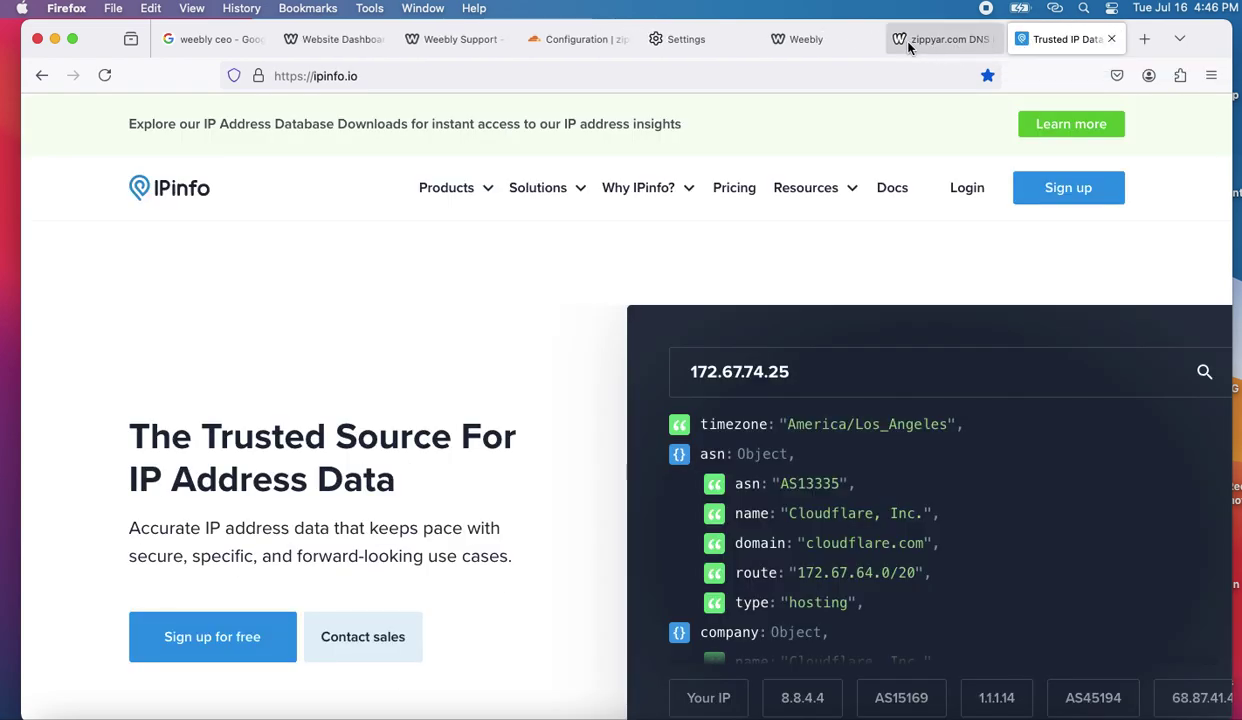
{"action": "left_click", "coordinate": [932, 50]}
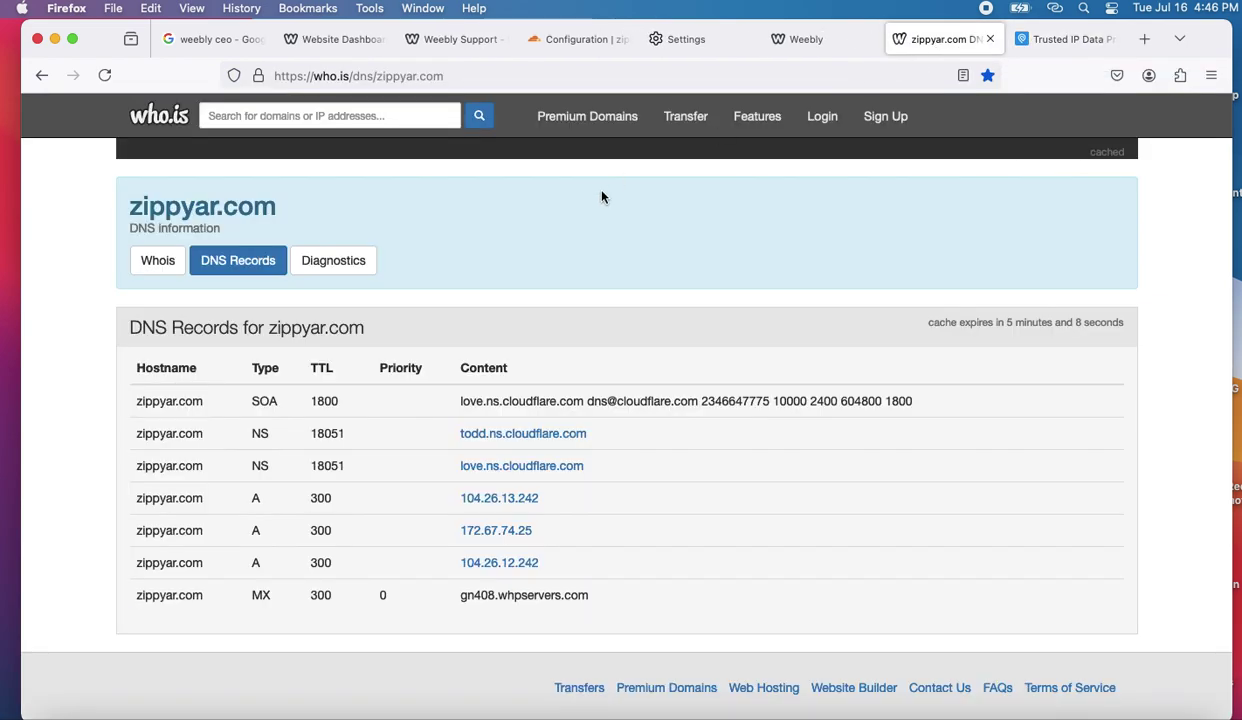
{"action": "left_click", "coordinate": [431, 78]}
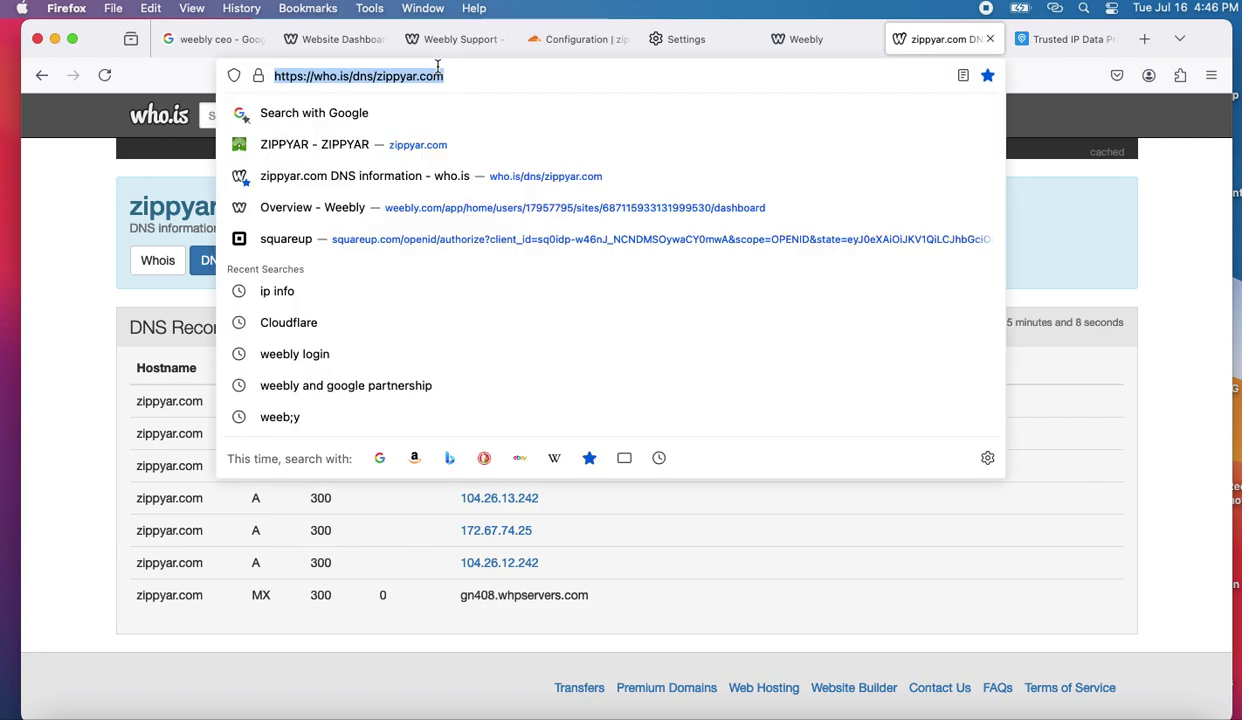
{"action": "key", "text": "Return"}
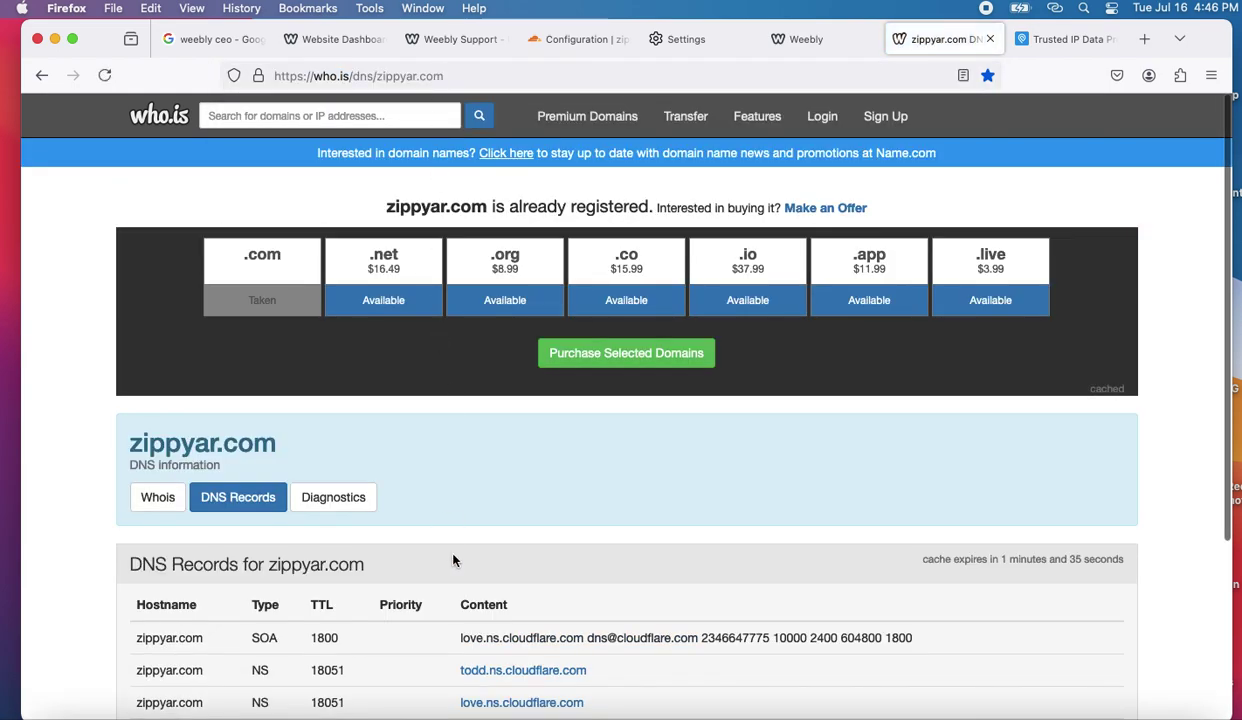
{"action": "scroll", "coordinate": [450, 545], "scroll_direction": "down", "scroll_amount": 5}
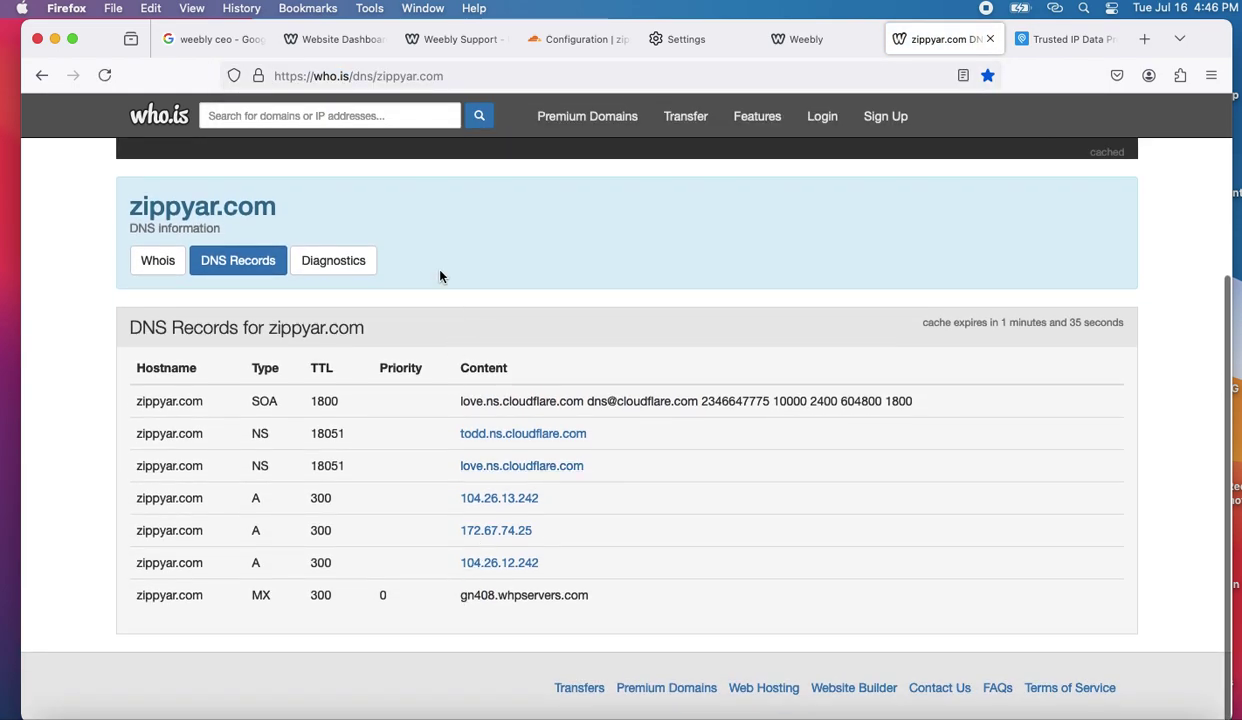
{"action": "left_click", "coordinate": [477, 72]}
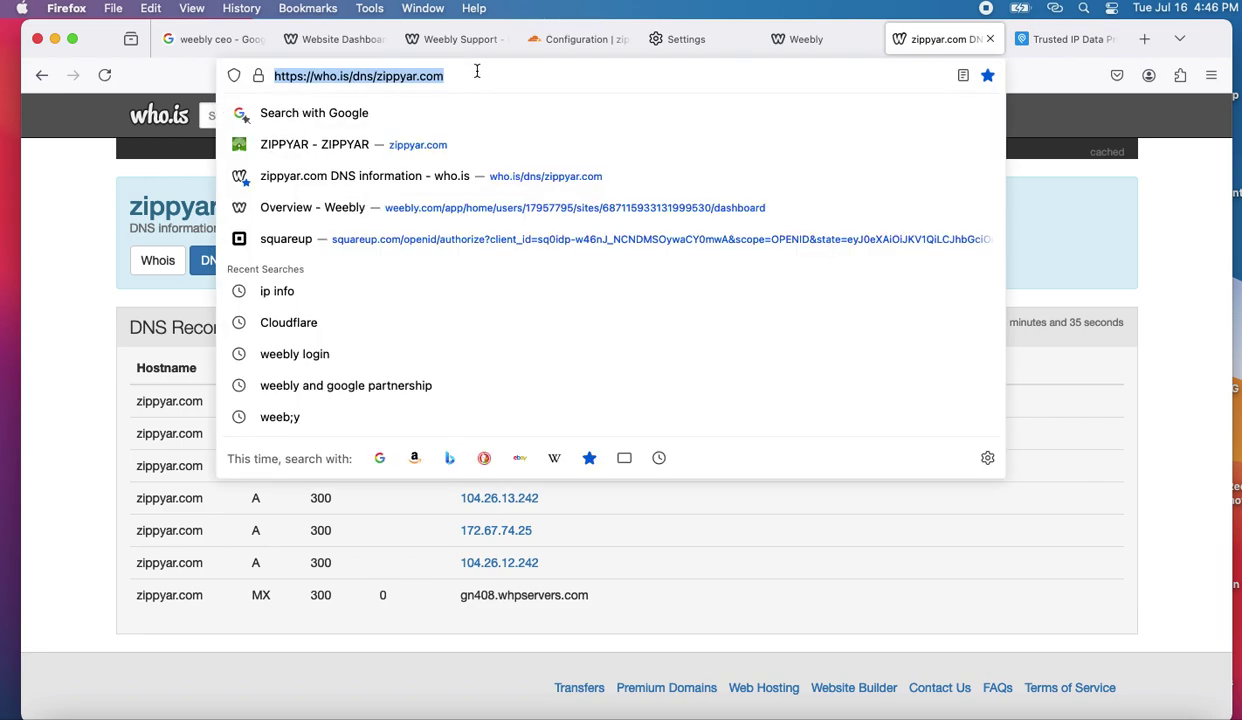
{"action": "key", "text": "Return"}
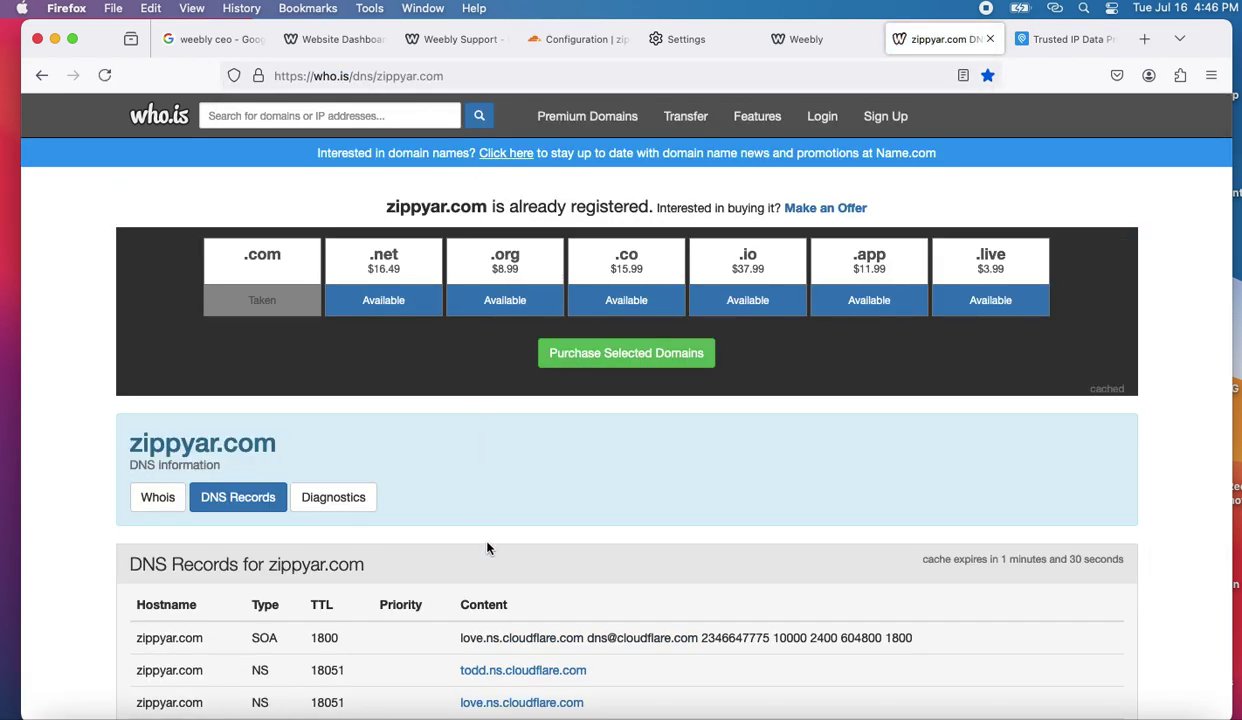
{"action": "scroll", "coordinate": [487, 547], "scroll_direction": "down", "scroll_amount": 5}
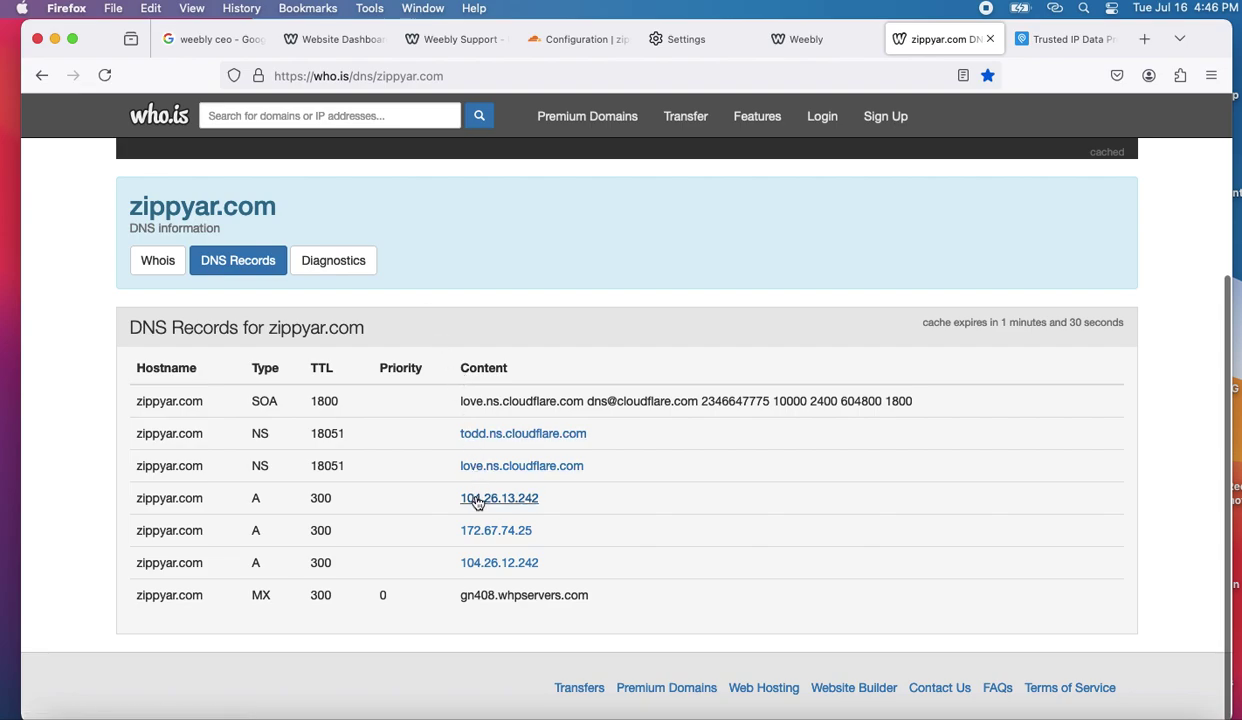
{"action": "left_click", "coordinate": [452, 70]}
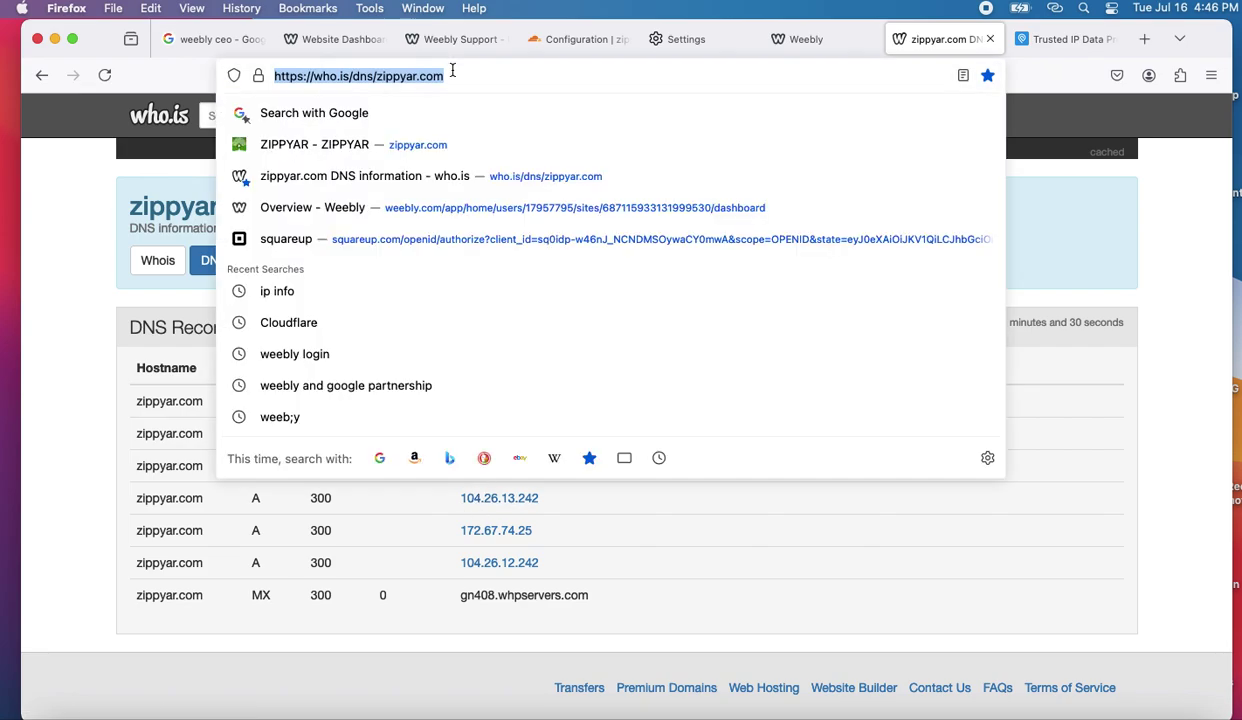
{"action": "key", "text": "Return"}
{"action": "scroll", "coordinate": [519, 493], "scroll_direction": "down", "scroll_amount": 5}
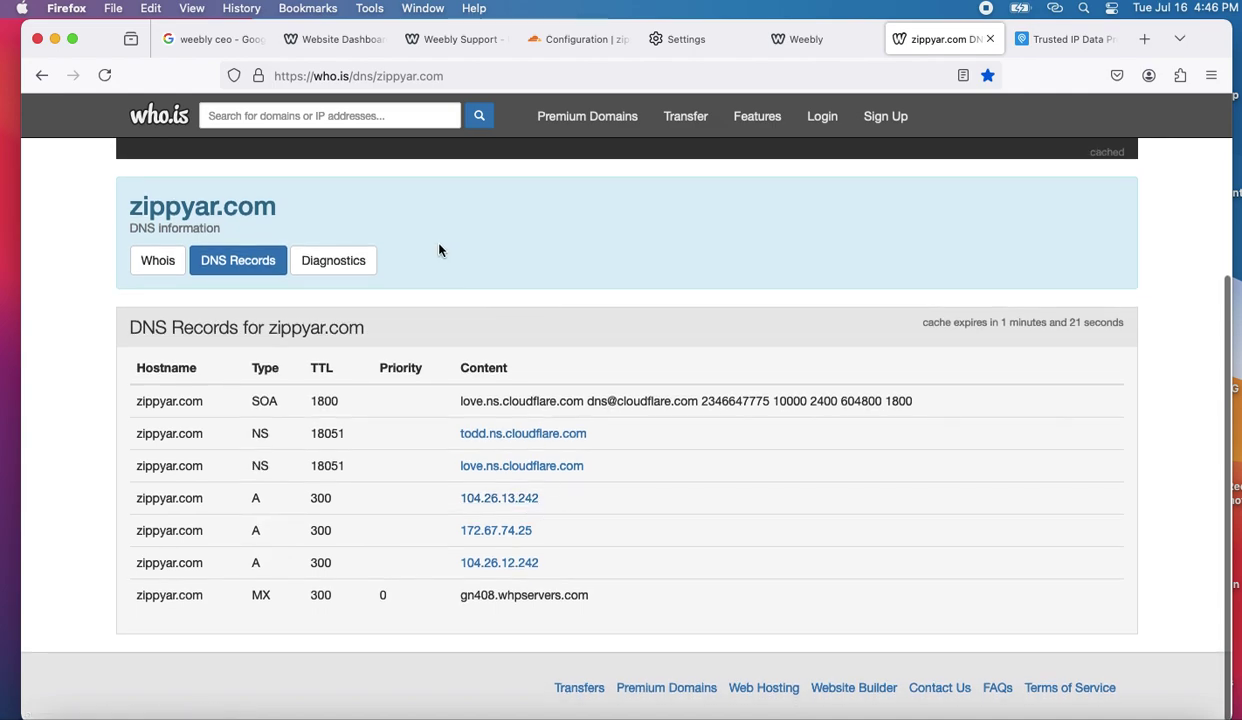
- Open zippyar.com diagnostics and complete the traffic-lights captcha challenge
{"action": "left_click", "coordinate": [357, 270]}
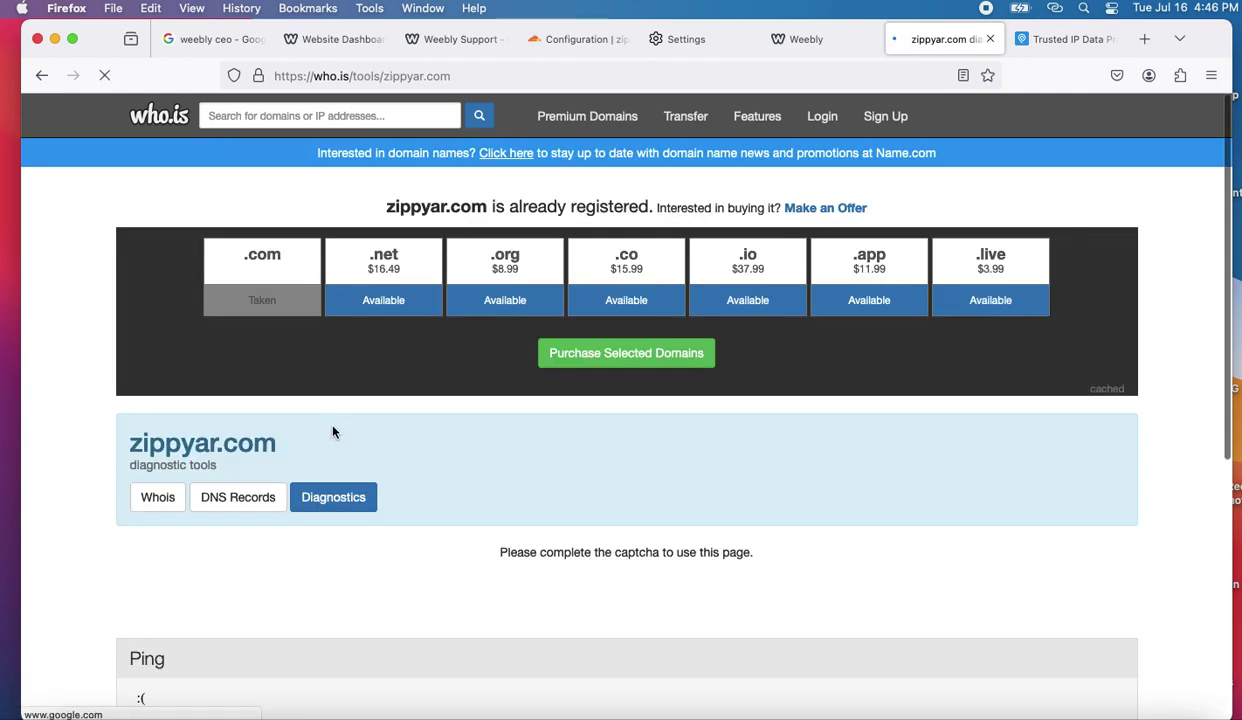
{"action": "scroll", "coordinate": [320, 410], "scroll_direction": "down", "scroll_amount": 5}
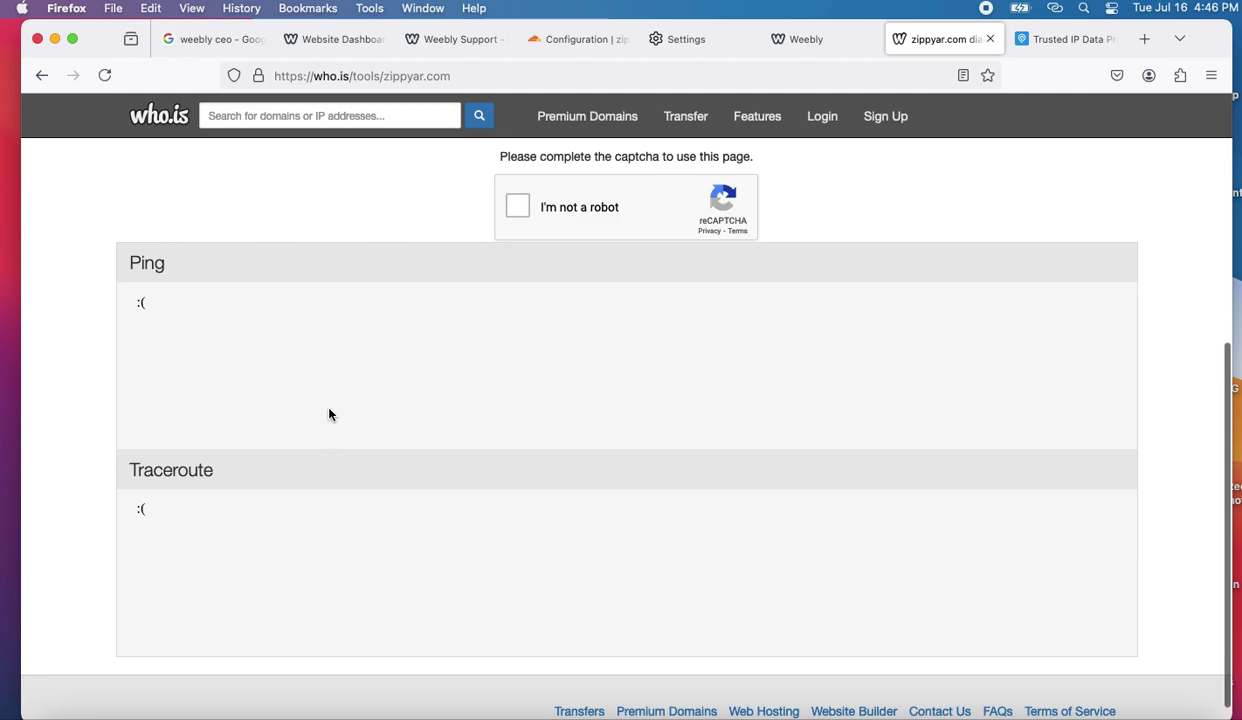
{"action": "scroll", "coordinate": [330, 413], "scroll_direction": "up", "scroll_amount": 4}
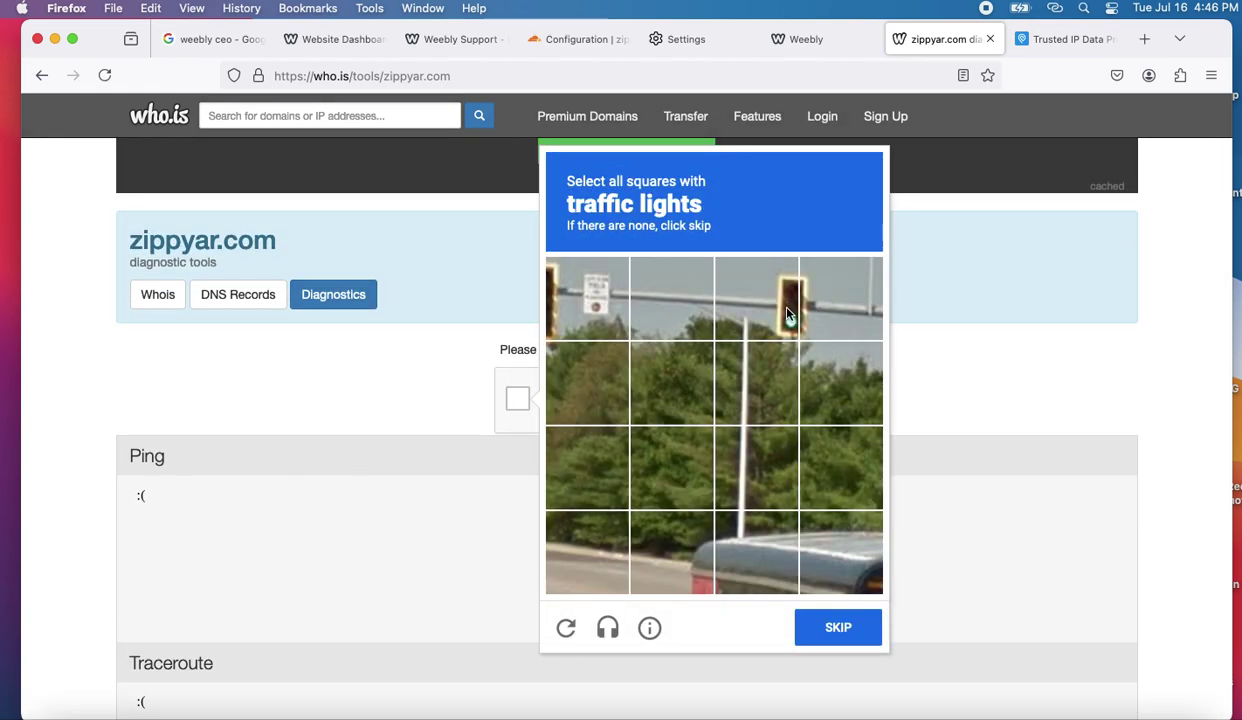
{"action": "left_click", "coordinate": [775, 308]}
{"action": "left_click", "coordinate": [810, 305]}
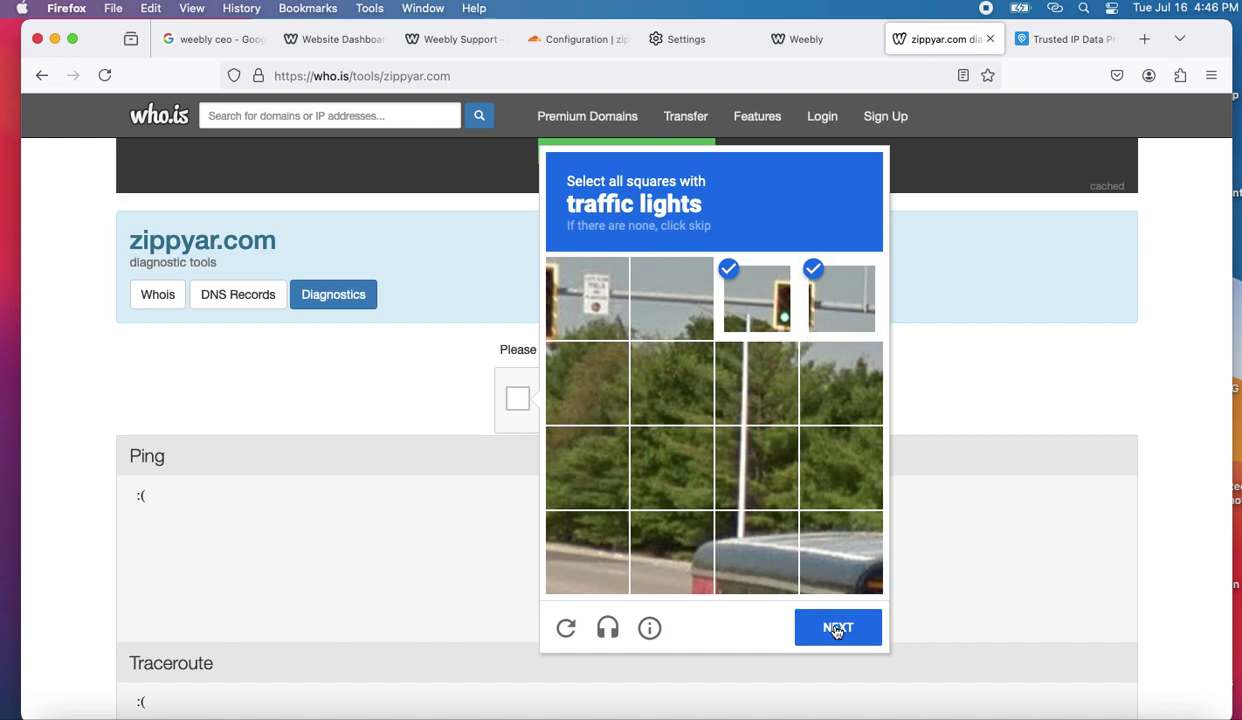
{"action": "left_click", "coordinate": [838, 628]}
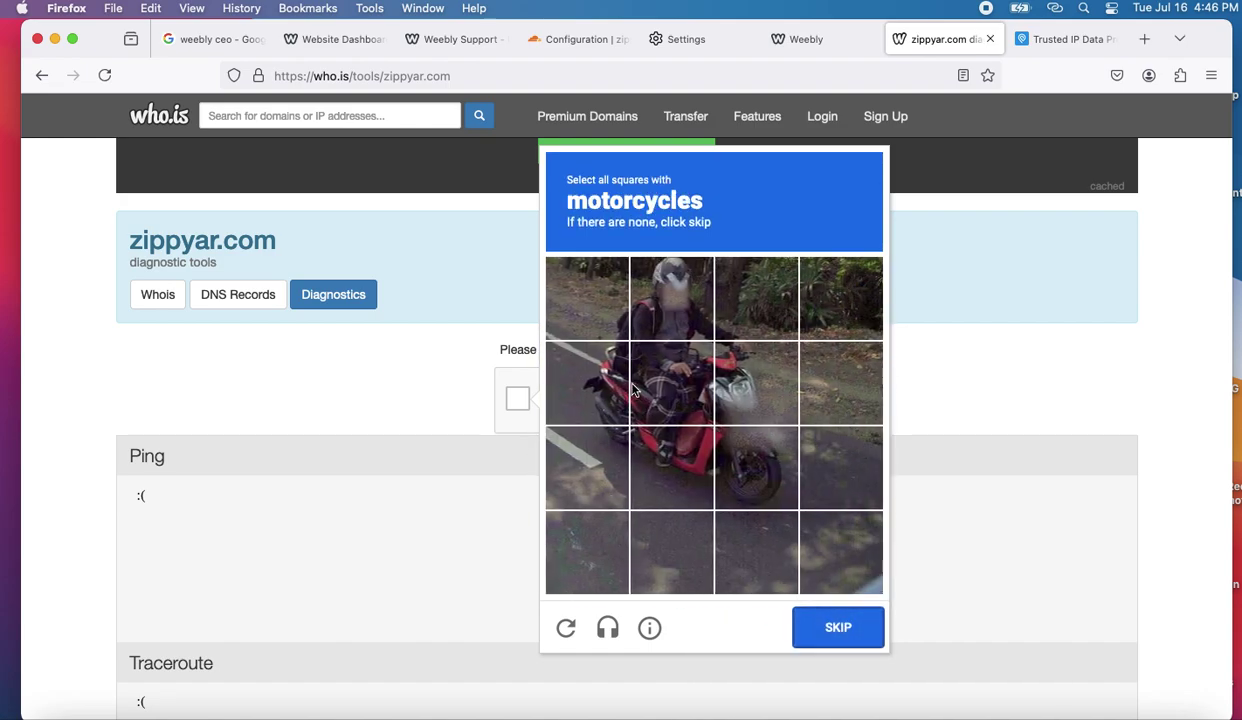
- Select all the motorcycle tiles in the second captcha challenge and verify it
{"action": "left_click", "coordinate": [634, 388]}
{"action": "left_click", "coordinate": [634, 305]}
{"action": "left_click", "coordinate": [603, 387]}
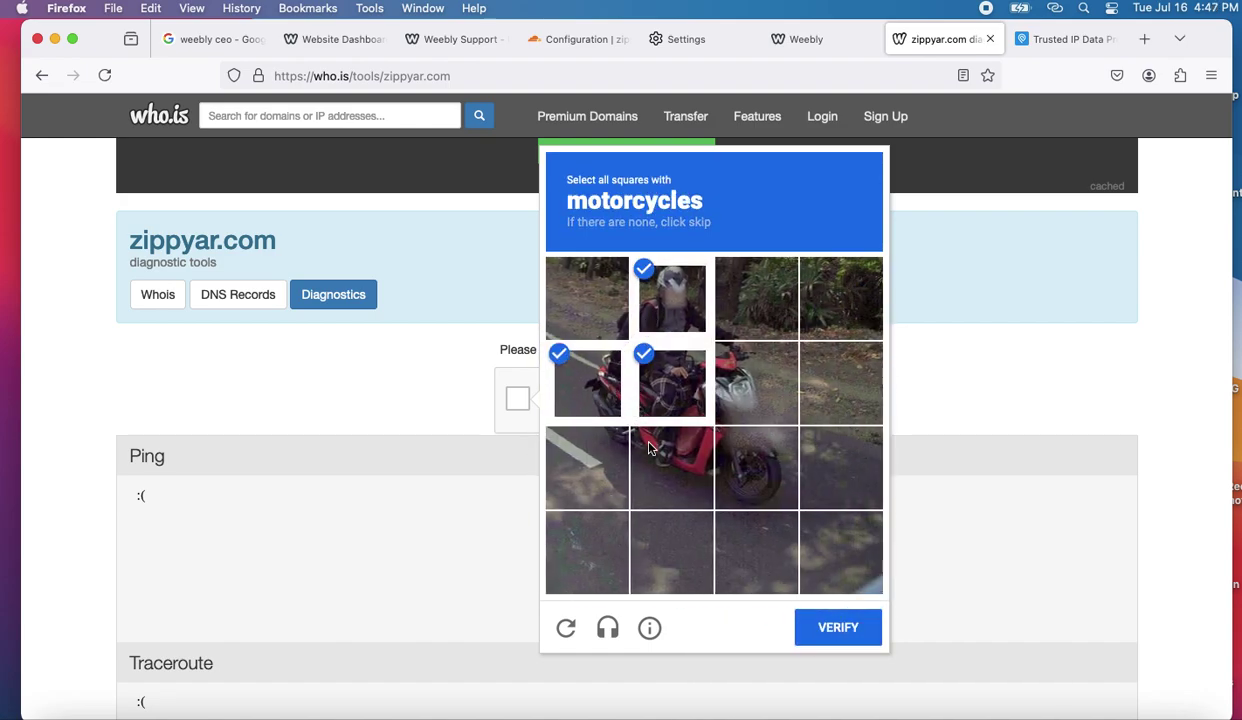
{"action": "left_click", "coordinate": [648, 449]}
{"action": "left_click", "coordinate": [737, 442]}
{"action": "left_click", "coordinate": [721, 400]}
{"action": "left_click", "coordinate": [610, 475]}
{"action": "left_click", "coordinate": [824, 615]}
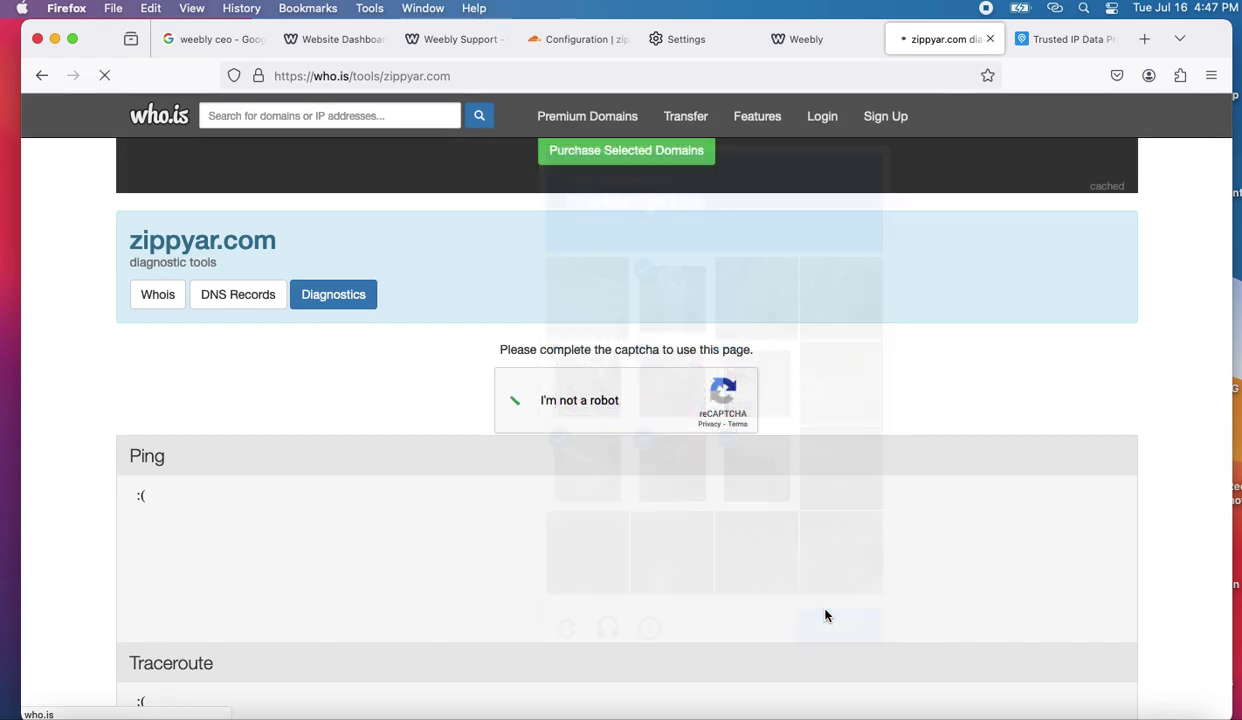
{"action": "scroll", "coordinate": [637, 558], "scroll_direction": "down", "scroll_amount": 5}
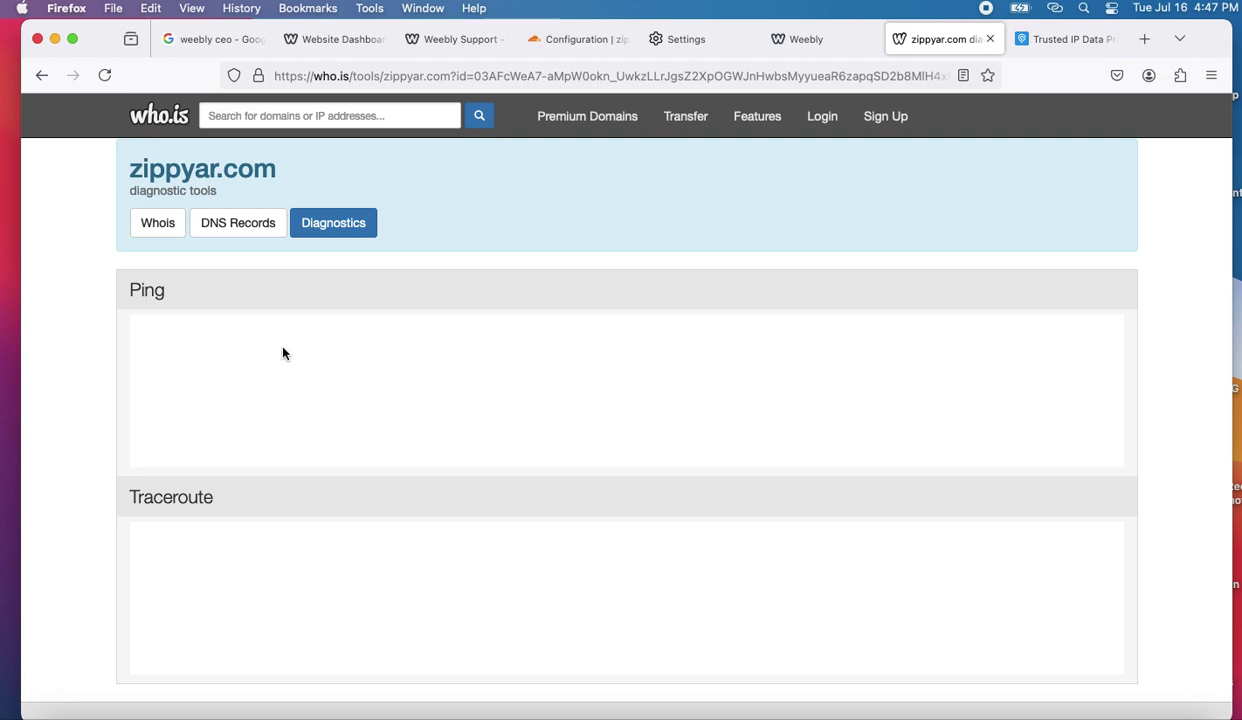
- Review zippyar.com's DNS records, then its whois registrar and name servers, then DNS records again
{"action": "scroll", "coordinate": [171, 369], "scroll_direction": "up", "scroll_amount": 1}
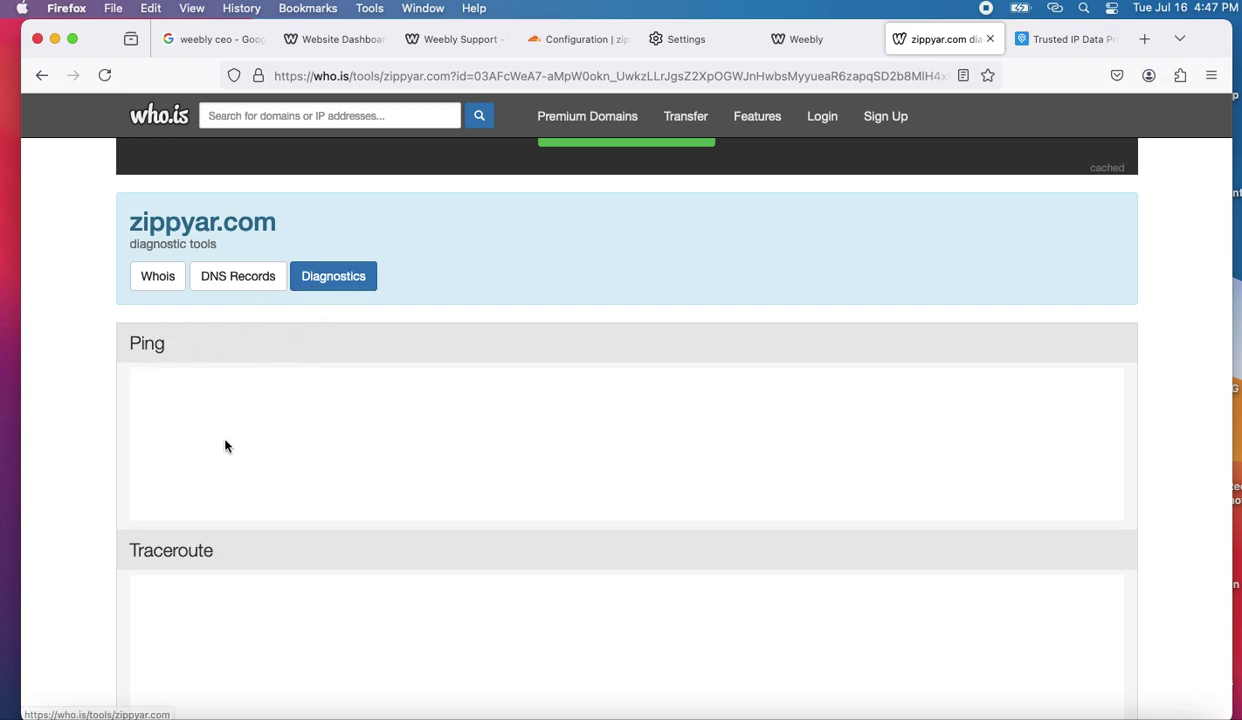
{"action": "scroll", "coordinate": [235, 527], "scroll_direction": "down", "scroll_amount": 2}
{"action": "scroll", "coordinate": [235, 527], "scroll_direction": "up", "scroll_amount": 4}
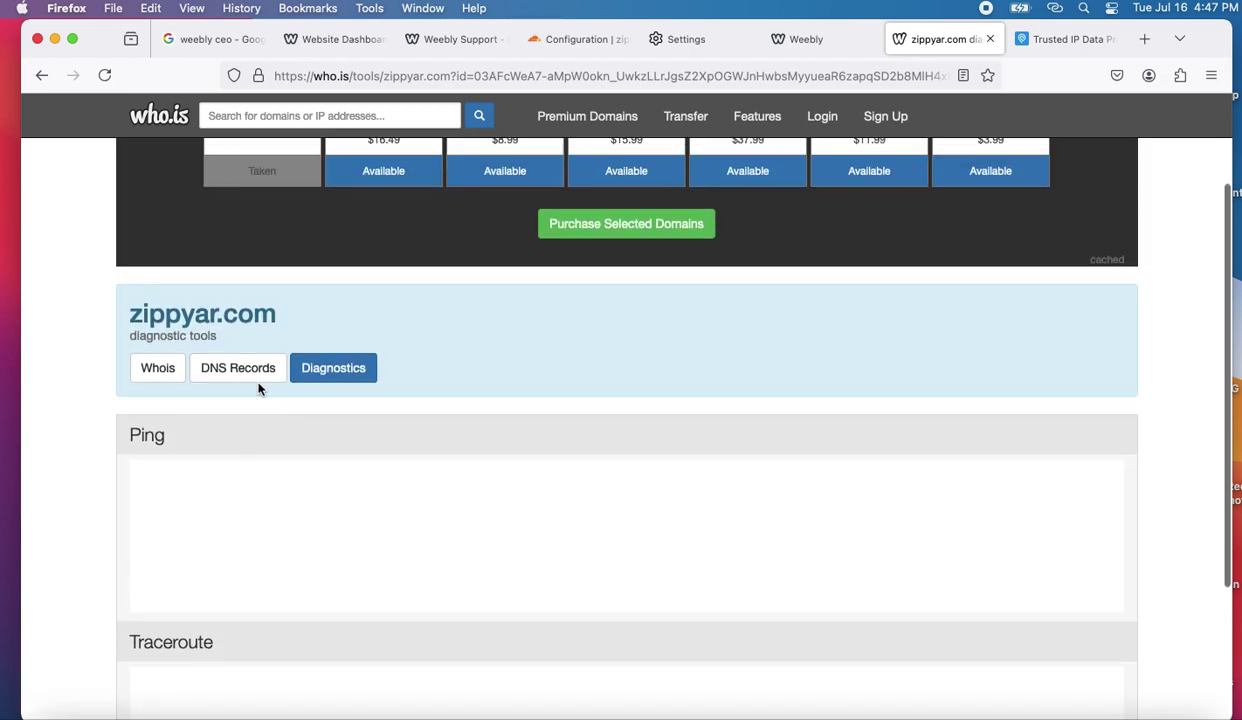
{"action": "left_click", "coordinate": [250, 370]}
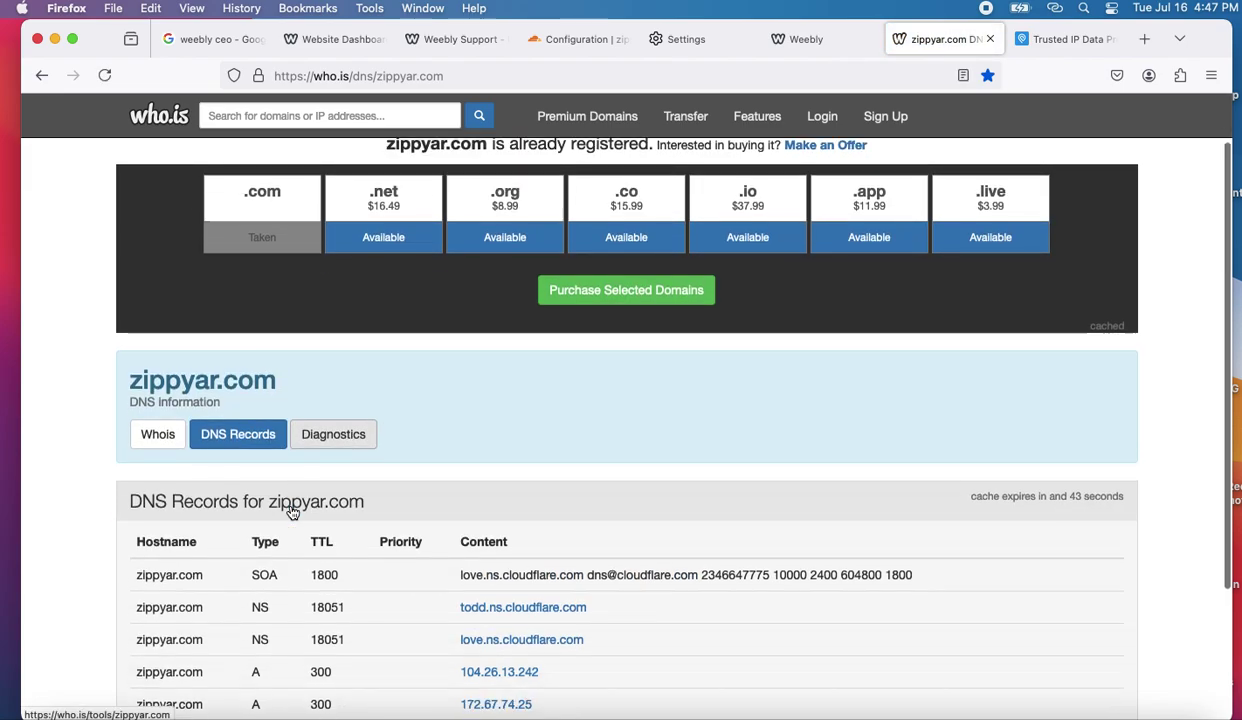
{"action": "scroll", "coordinate": [285, 500], "scroll_direction": "down", "scroll_amount": 3}
{"action": "left_click", "coordinate": [166, 260]}
{"action": "scroll", "coordinate": [277, 515], "scroll_direction": "down", "scroll_amount": 3}
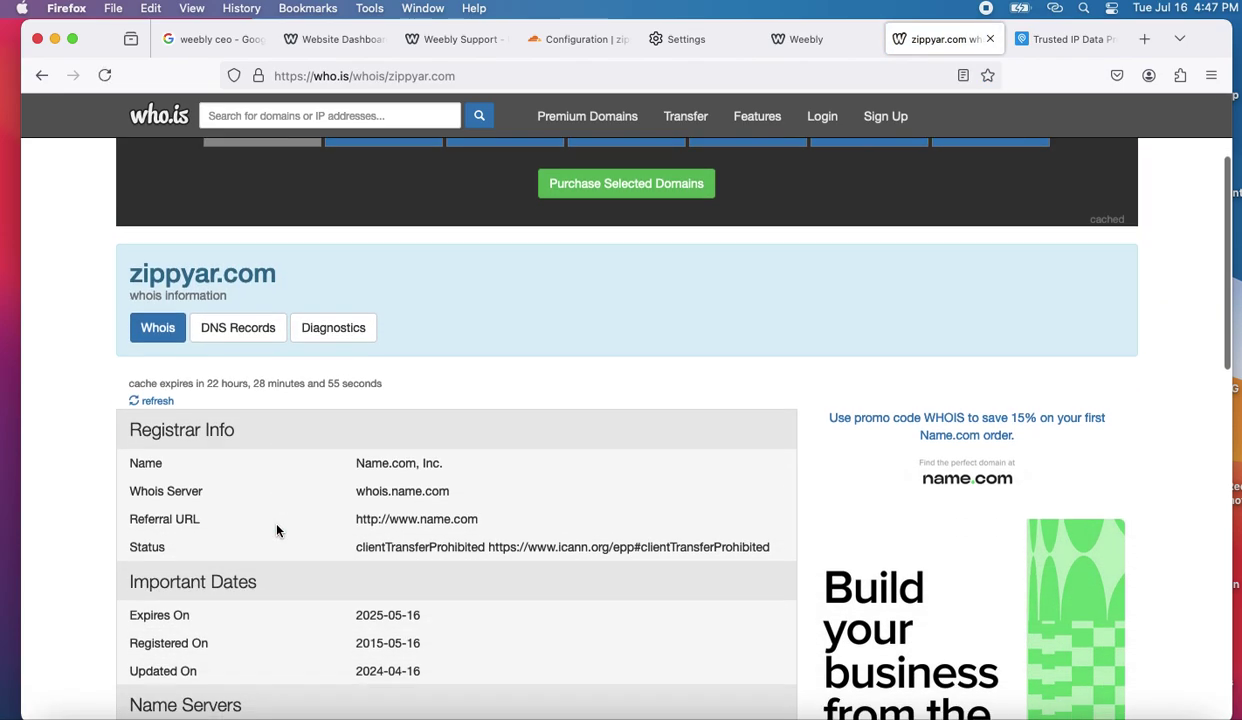
{"action": "scroll", "coordinate": [277, 531], "scroll_direction": "down", "scroll_amount": 2}
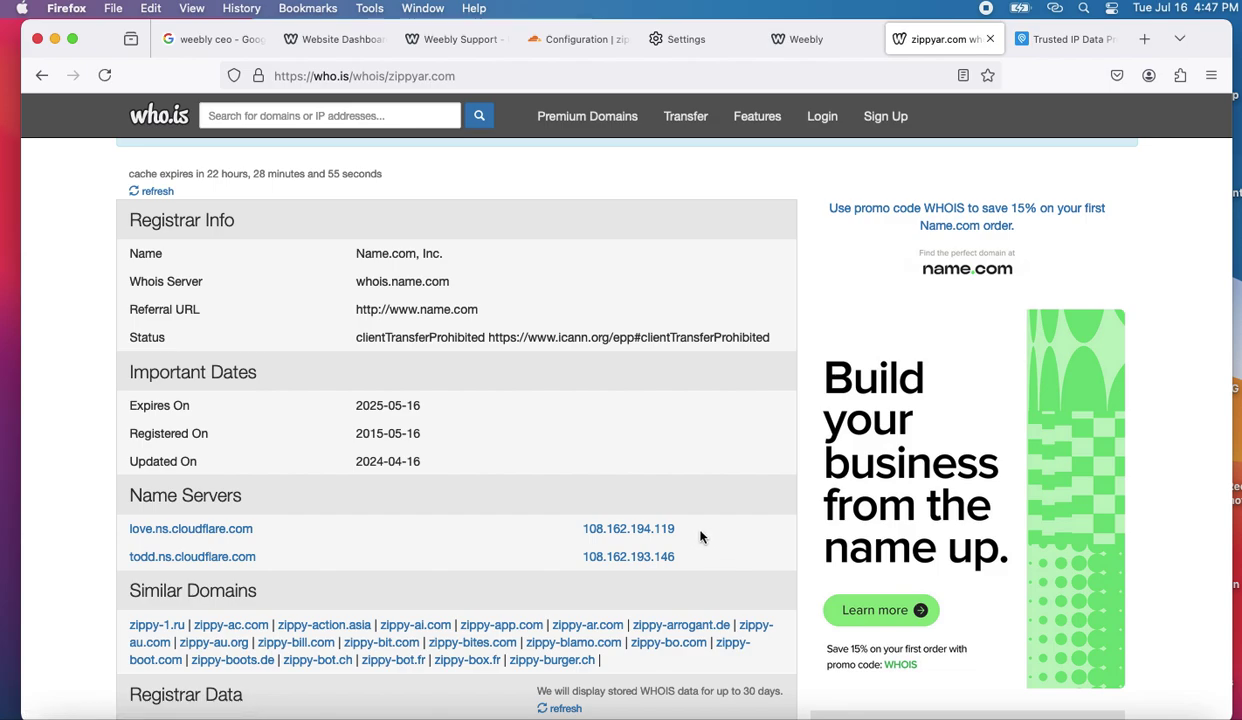
{"action": "scroll", "coordinate": [688, 529], "scroll_direction": "down", "scroll_amount": 1}
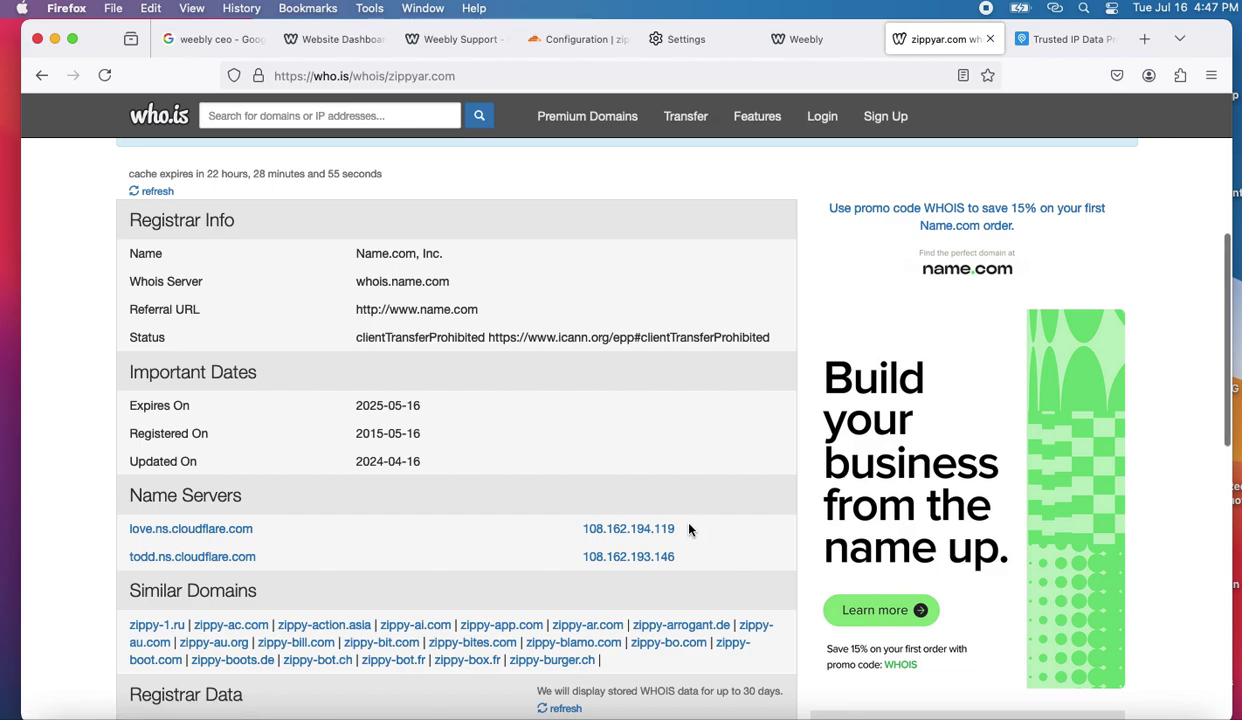
{"action": "scroll", "coordinate": [513, 274], "scroll_direction": "up", "scroll_amount": 3}
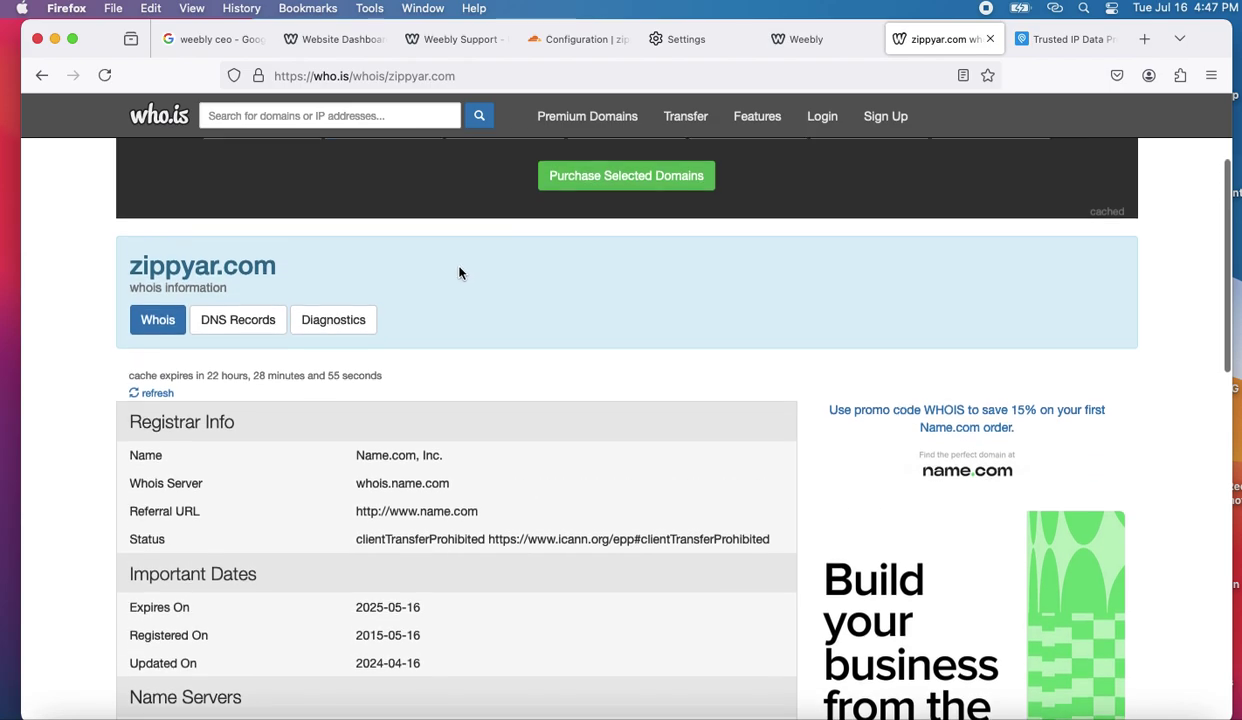
{"action": "scroll", "coordinate": [459, 273], "scroll_direction": "down", "scroll_amount": 3}
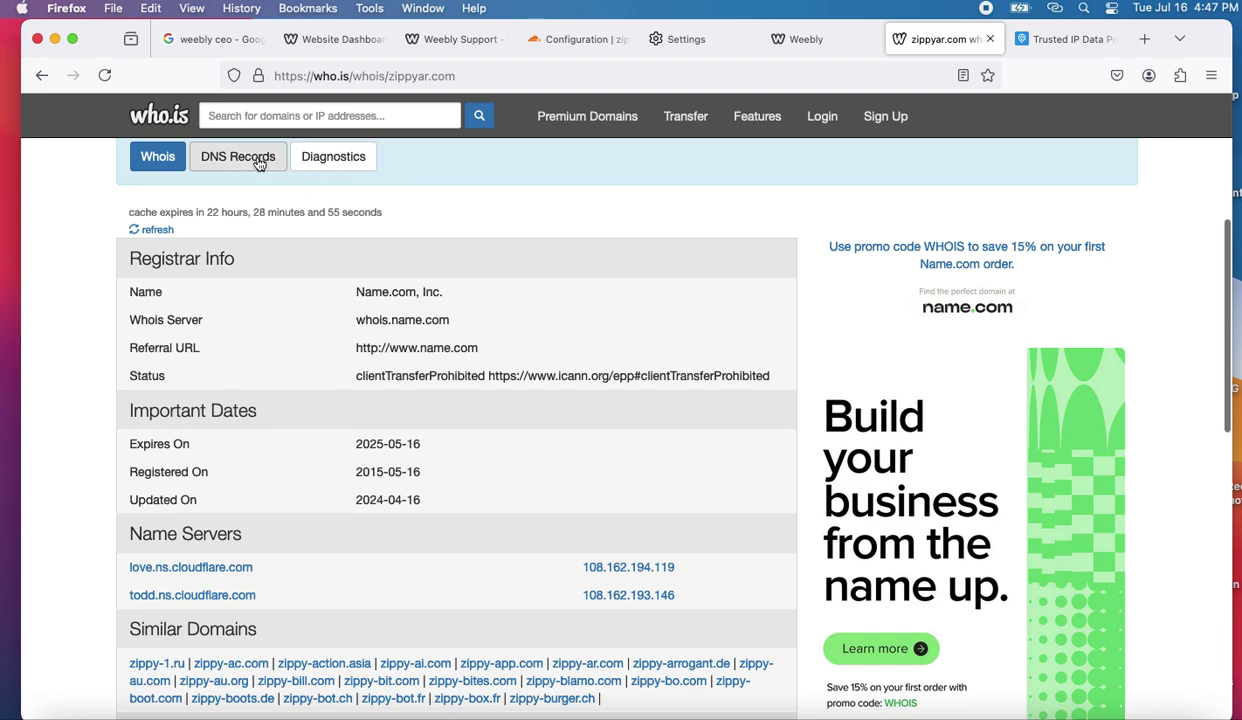
{"action": "left_click", "coordinate": [258, 162]}
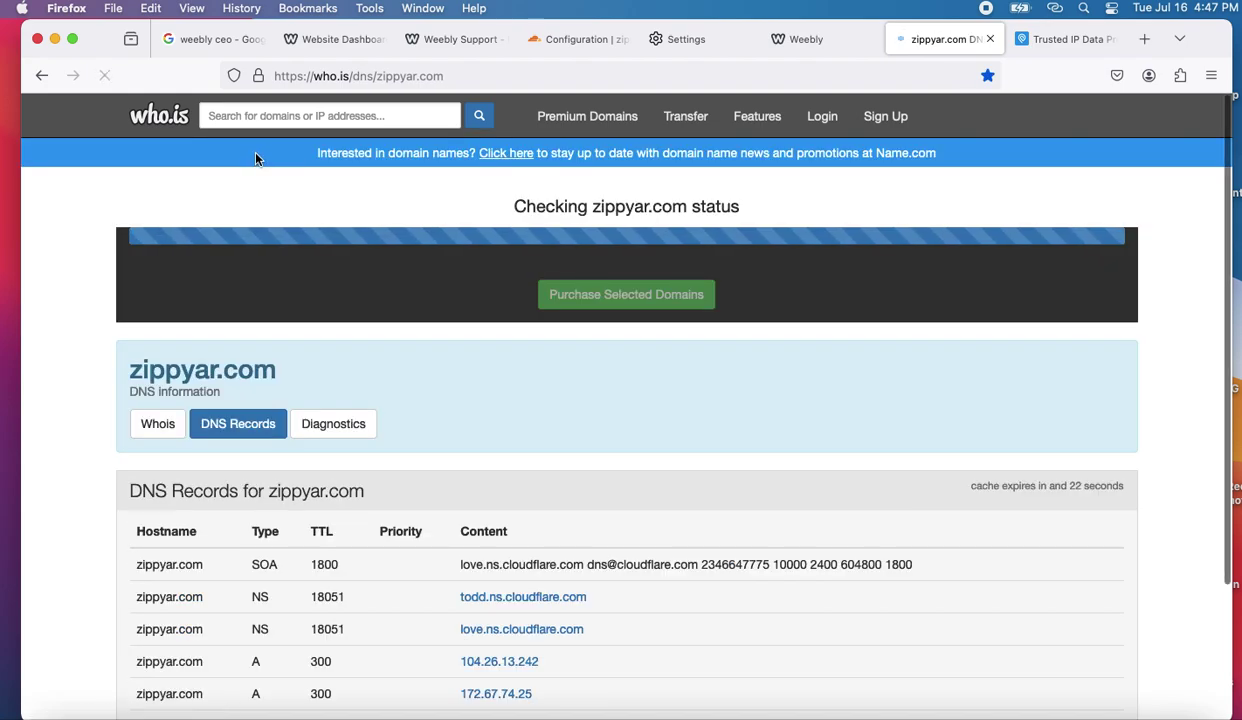
{"action": "scroll", "coordinate": [430, 521], "scroll_direction": "down", "scroll_amount": 3}
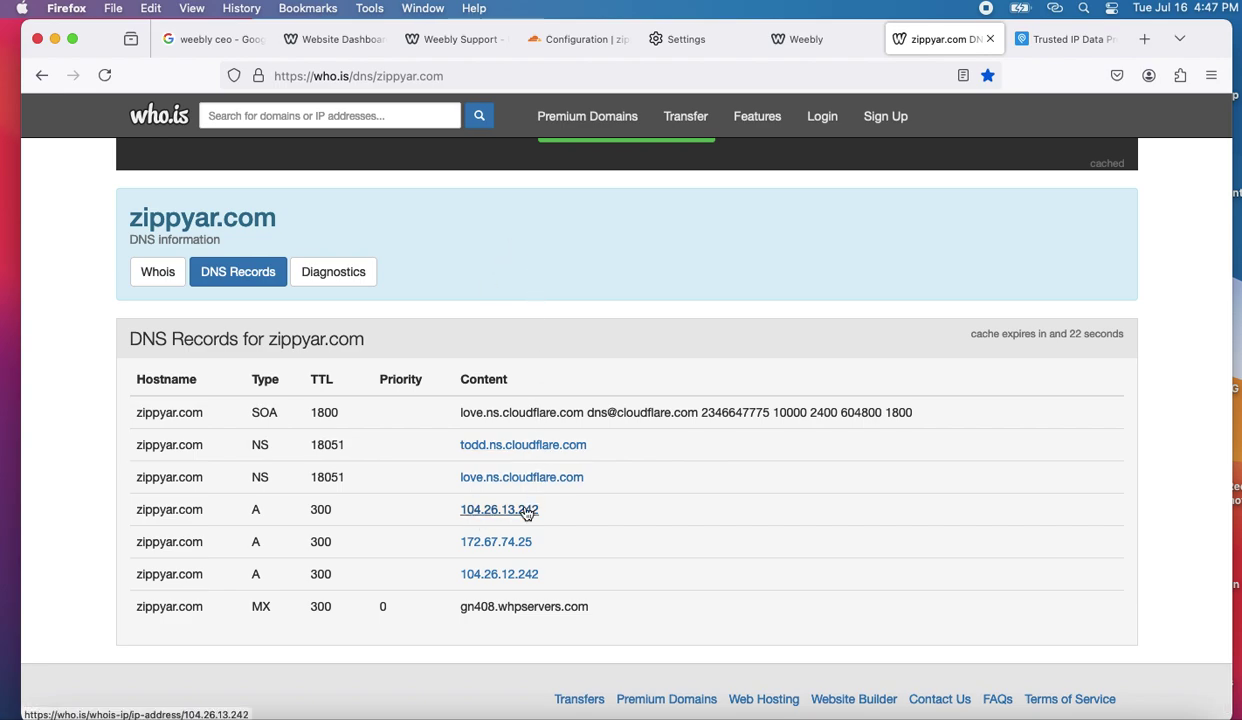
- Open zippyar.com's Cloudflare DNS Records page, listing the autoconfig and cpanel A records
{"action": "left_click", "coordinate": [580, 39]}
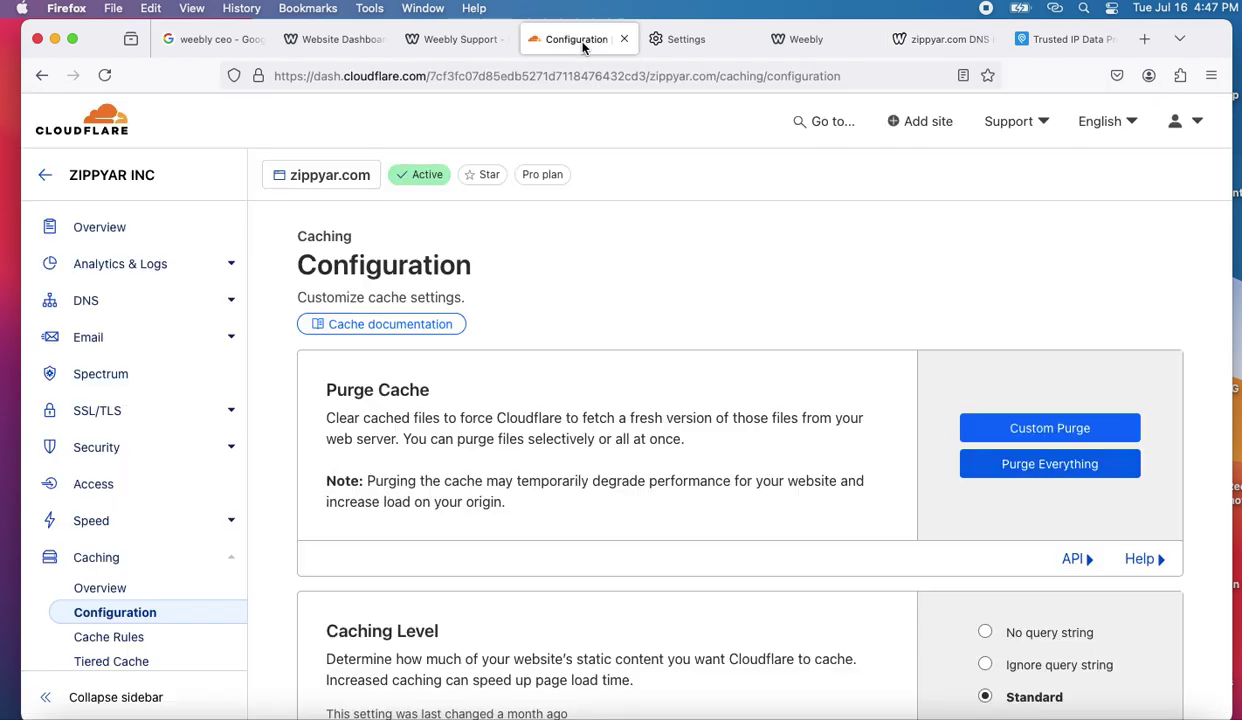
{"action": "left_click", "coordinate": [109, 311]}
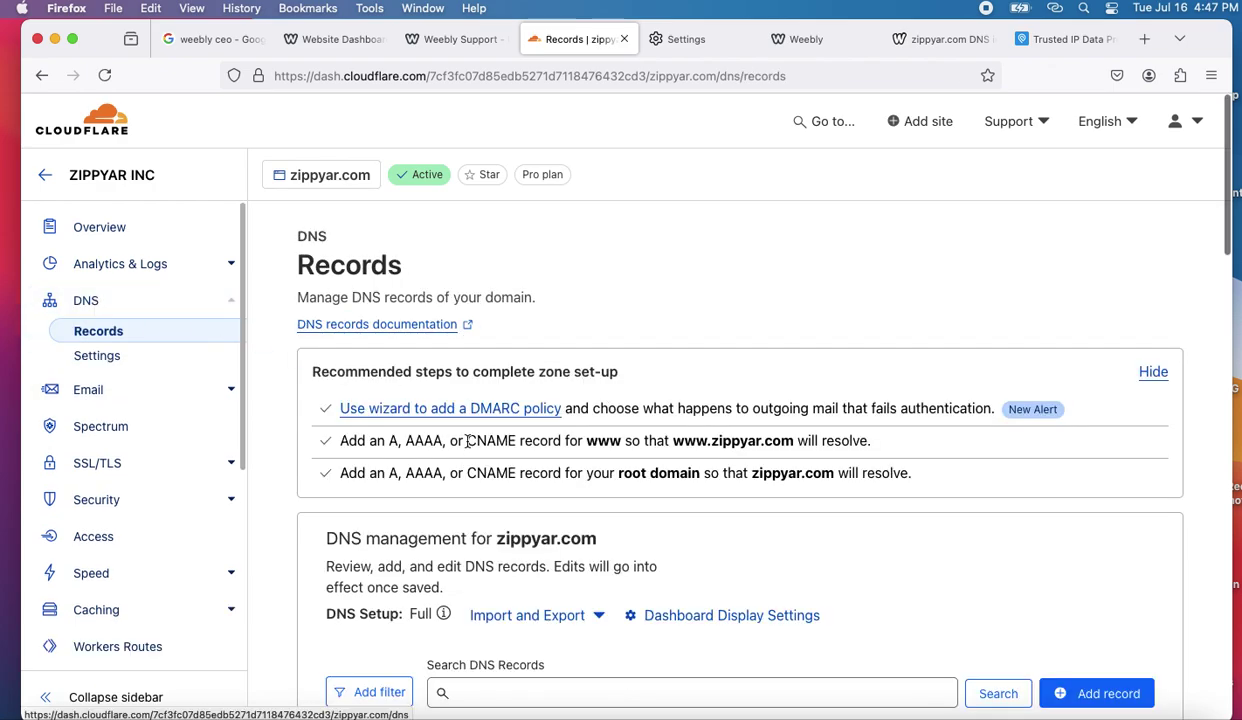
{"action": "scroll", "coordinate": [466, 441], "scroll_direction": "down", "scroll_amount": 10}
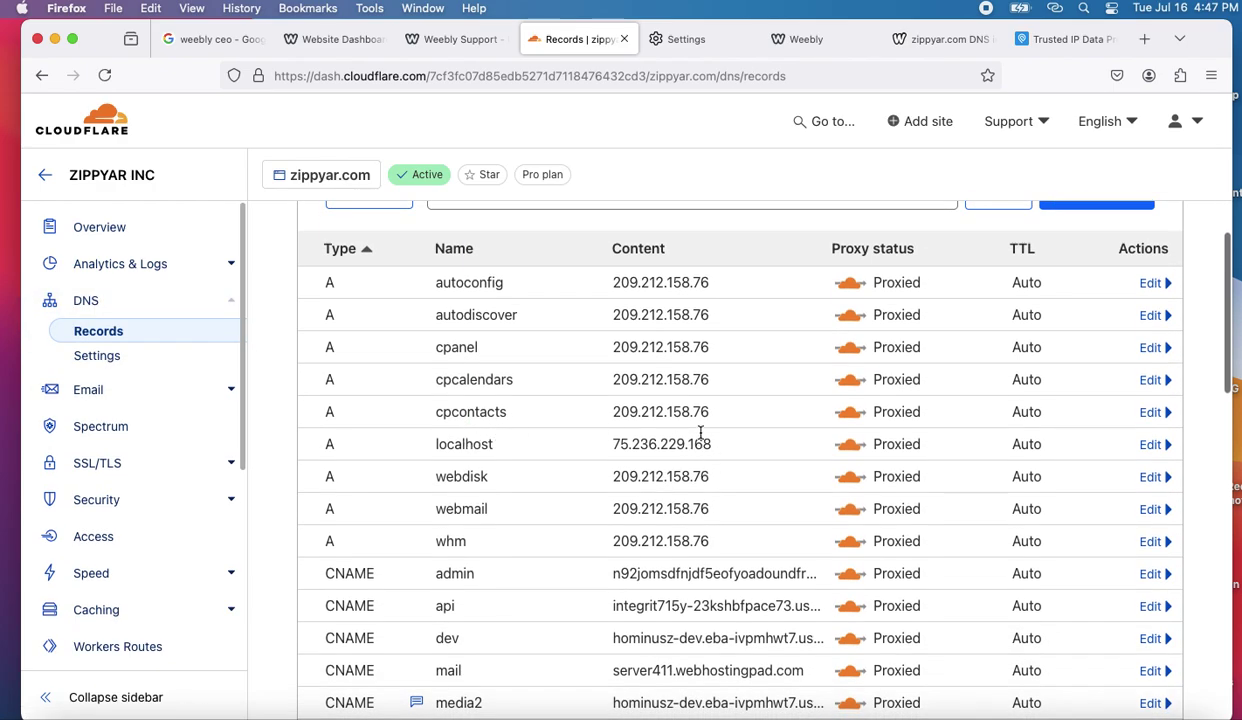
{"action": "scroll", "coordinate": [700, 435], "scroll_direction": "up", "scroll_amount": 2}
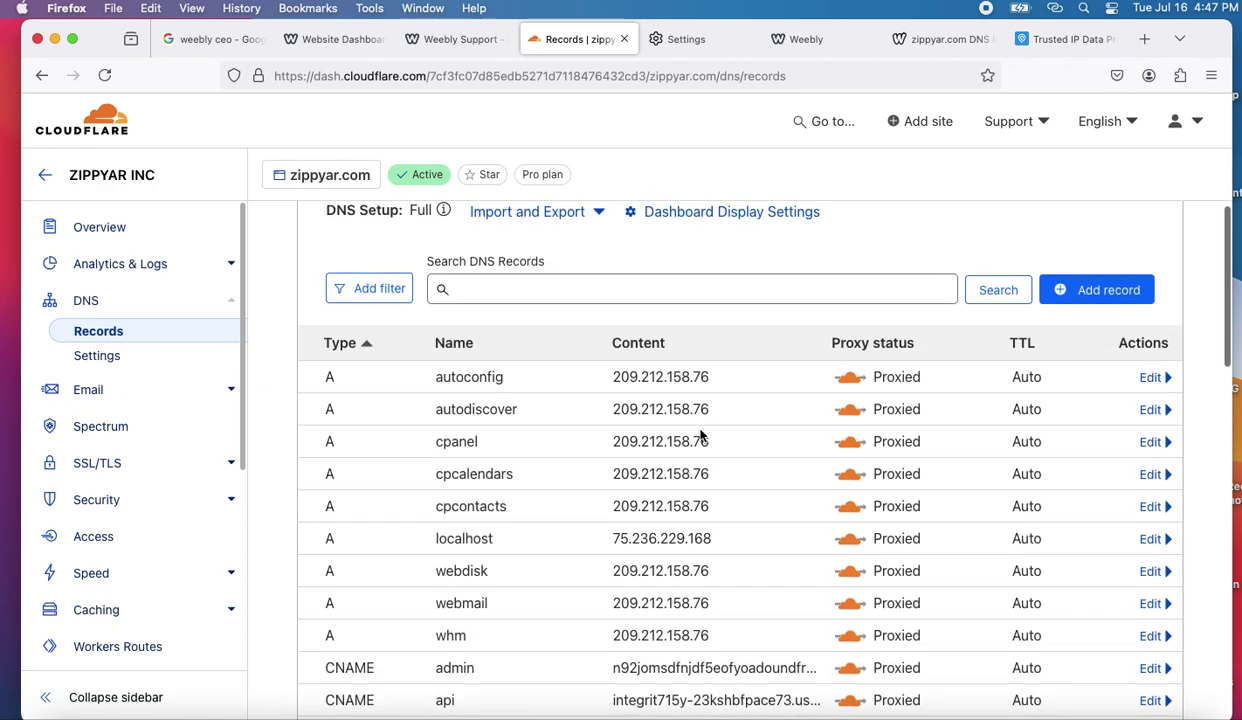
{"action": "scroll", "coordinate": [700, 435], "scroll_direction": "down", "scroll_amount": 1}
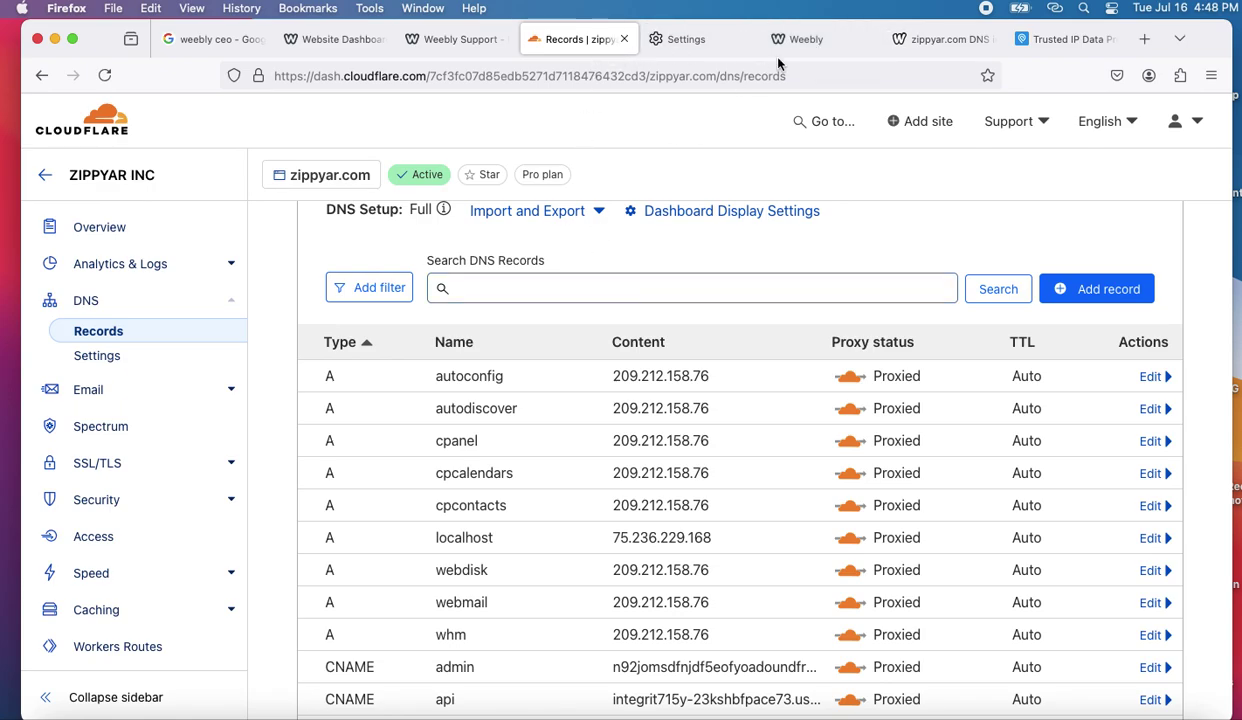
- Reload the who.is DNS lookup for zippyar.com, now showing only SOA, NS and MX records
{"action": "left_click", "coordinate": [918, 42]}
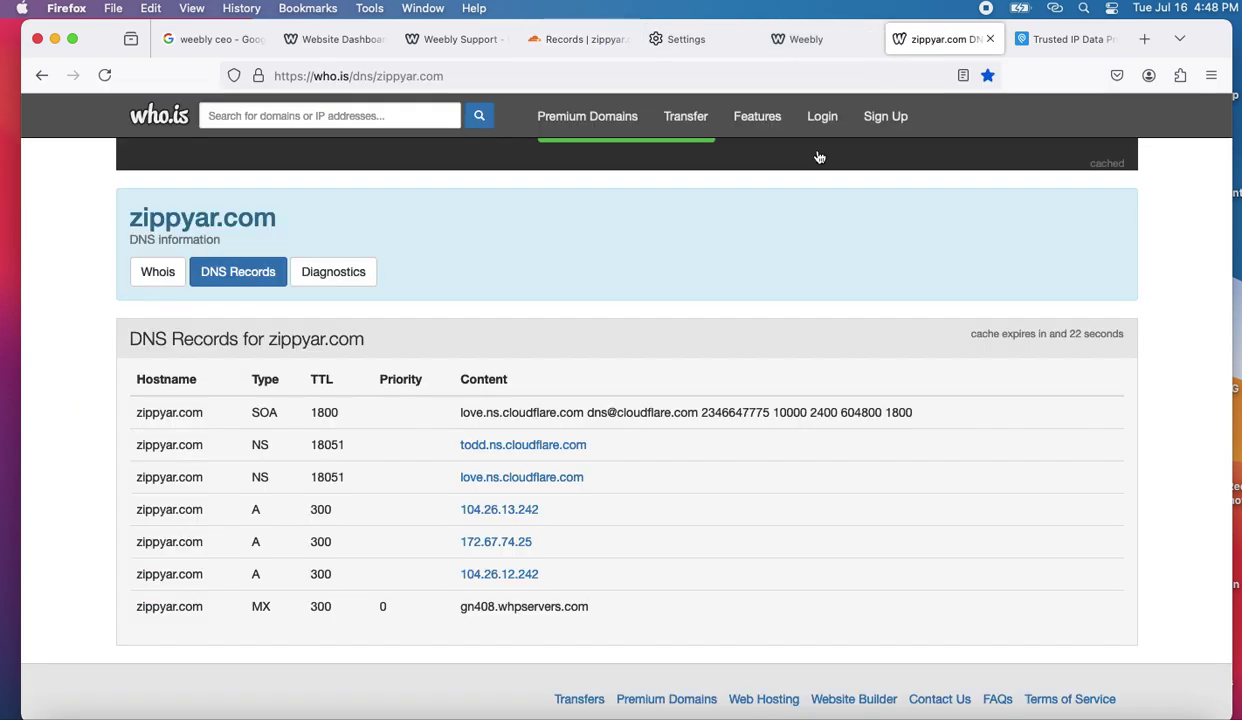
{"action": "scroll", "coordinate": [590, 537], "scroll_direction": "down", "scroll_amount": 1}
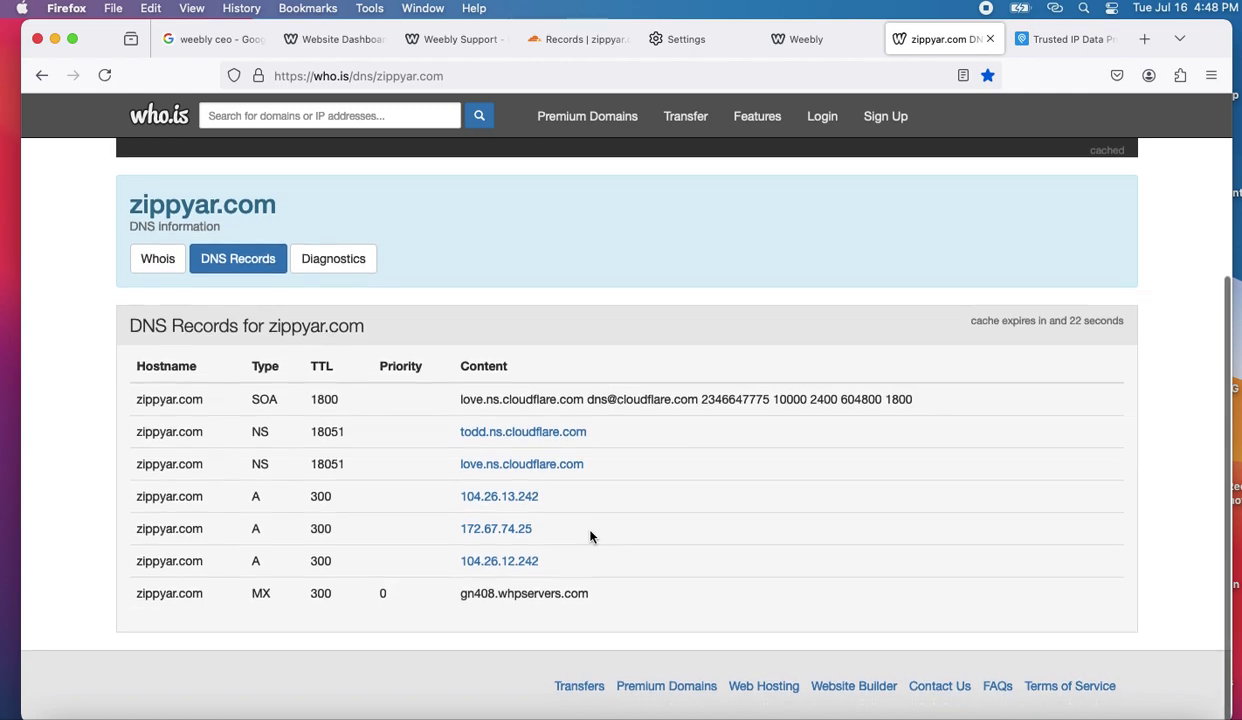
{"action": "scroll", "coordinate": [590, 537], "scroll_direction": "up", "scroll_amount": 1}
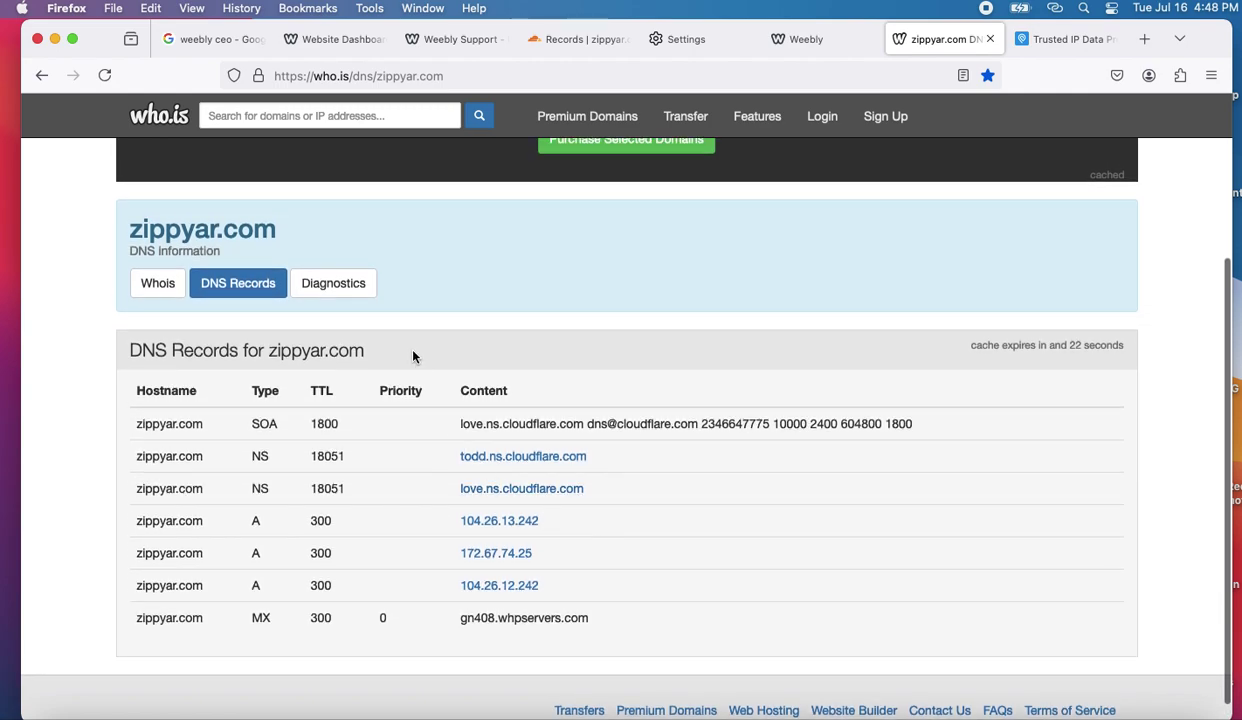
{"action": "left_click", "coordinate": [355, 300]}
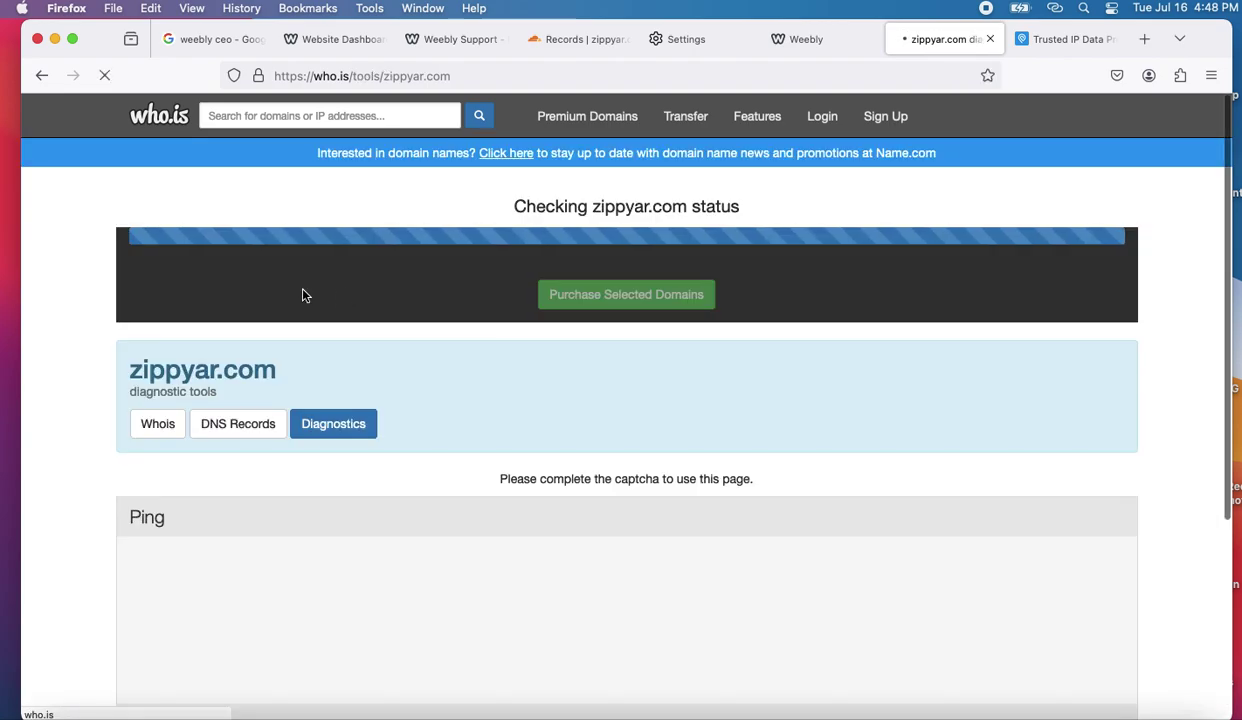
{"action": "scroll", "coordinate": [313, 476], "scroll_direction": "down", "scroll_amount": 3}
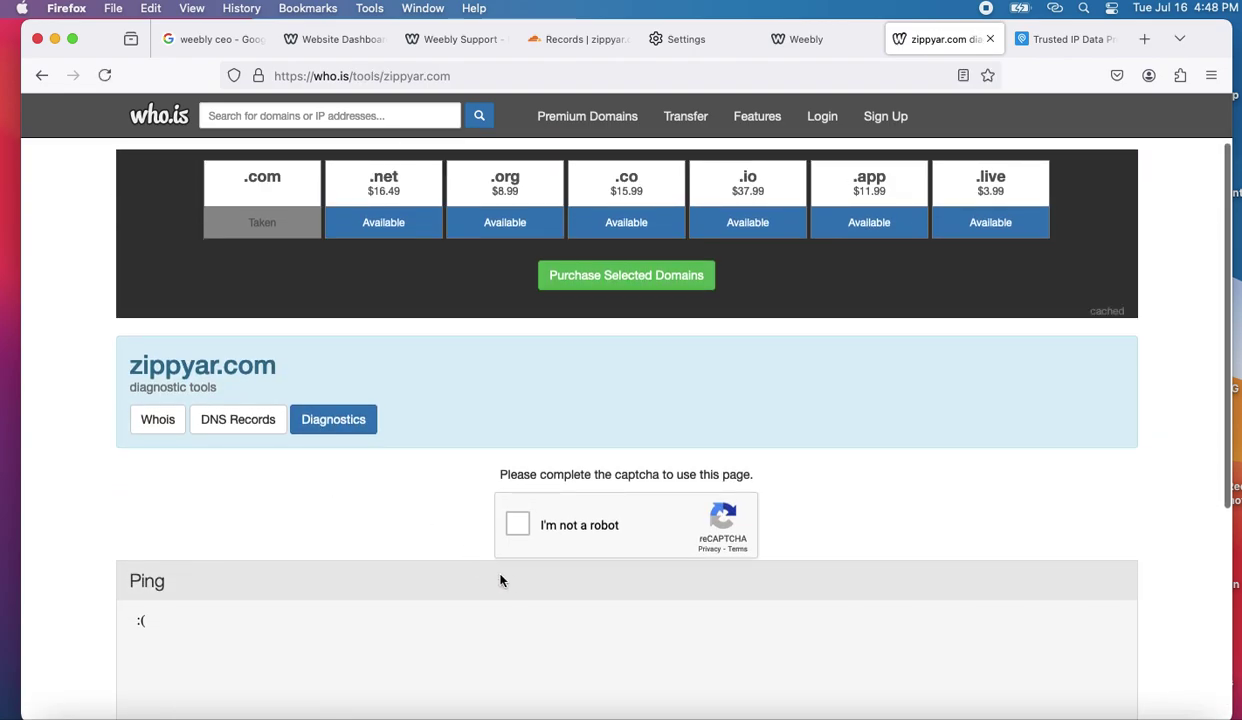
{"action": "left_click", "coordinate": [250, 422]}
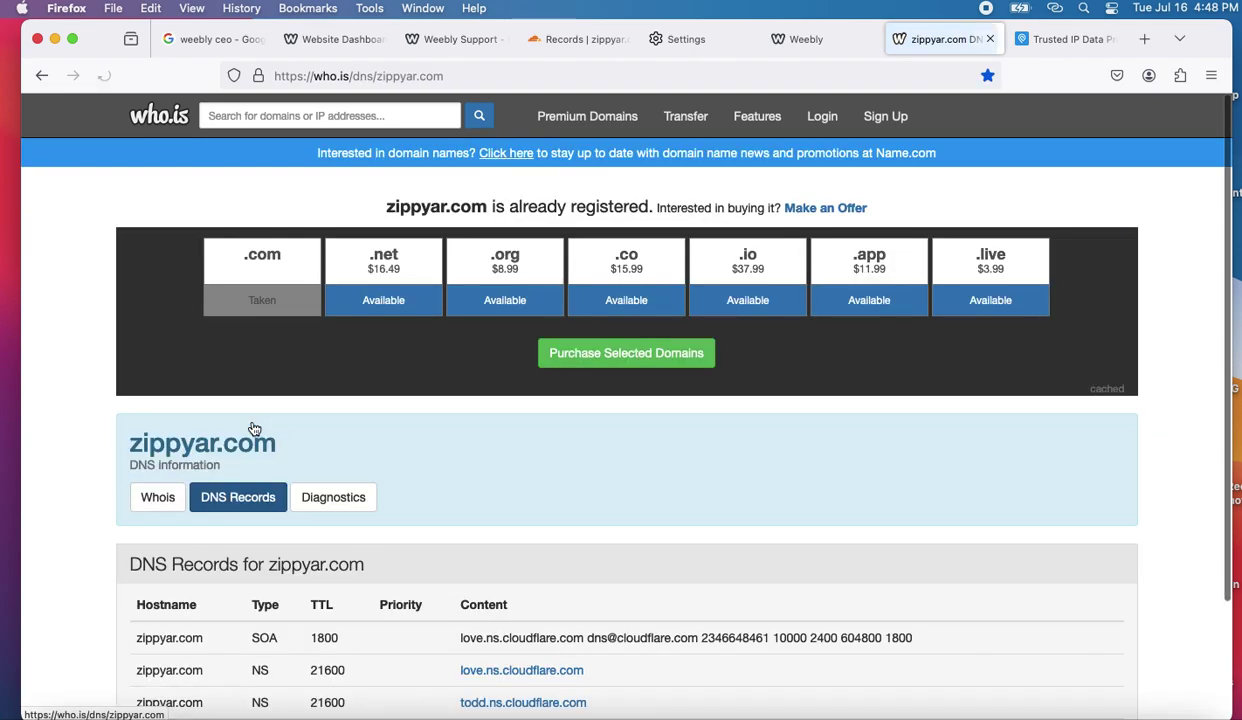
{"action": "scroll", "coordinate": [378, 612], "scroll_direction": "down", "scroll_amount": 3}
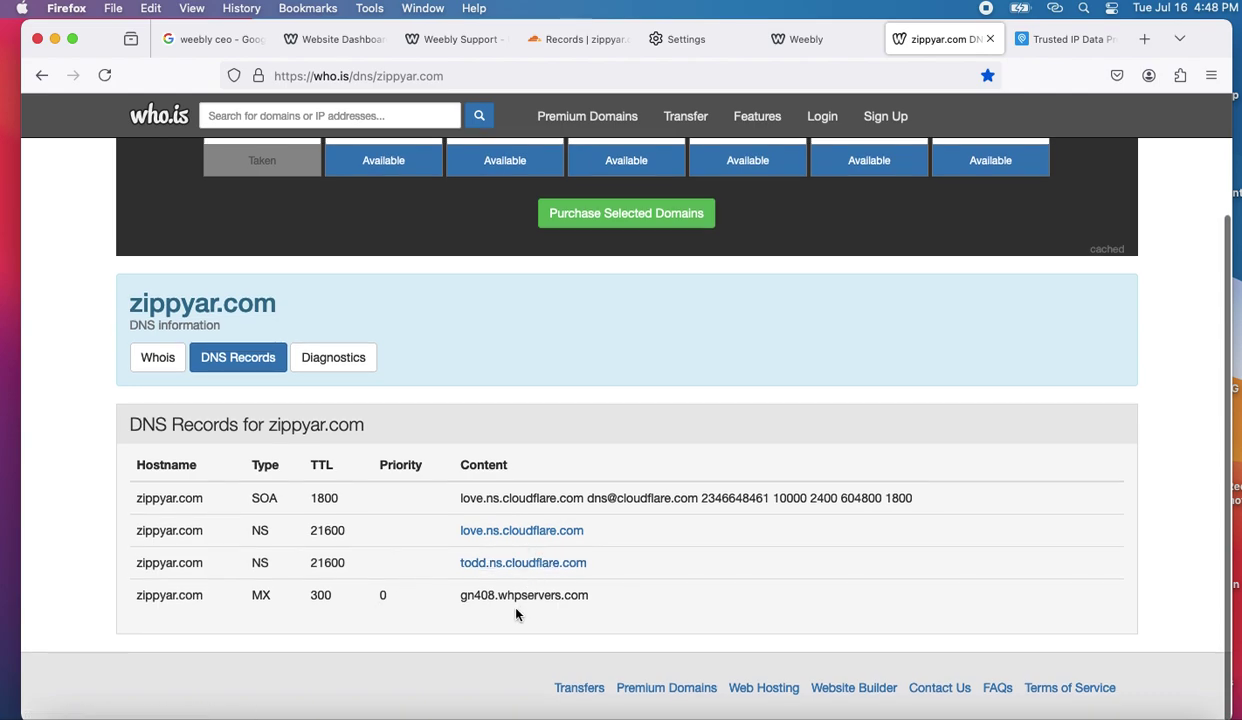
{"action": "left_click", "coordinate": [480, 75]}
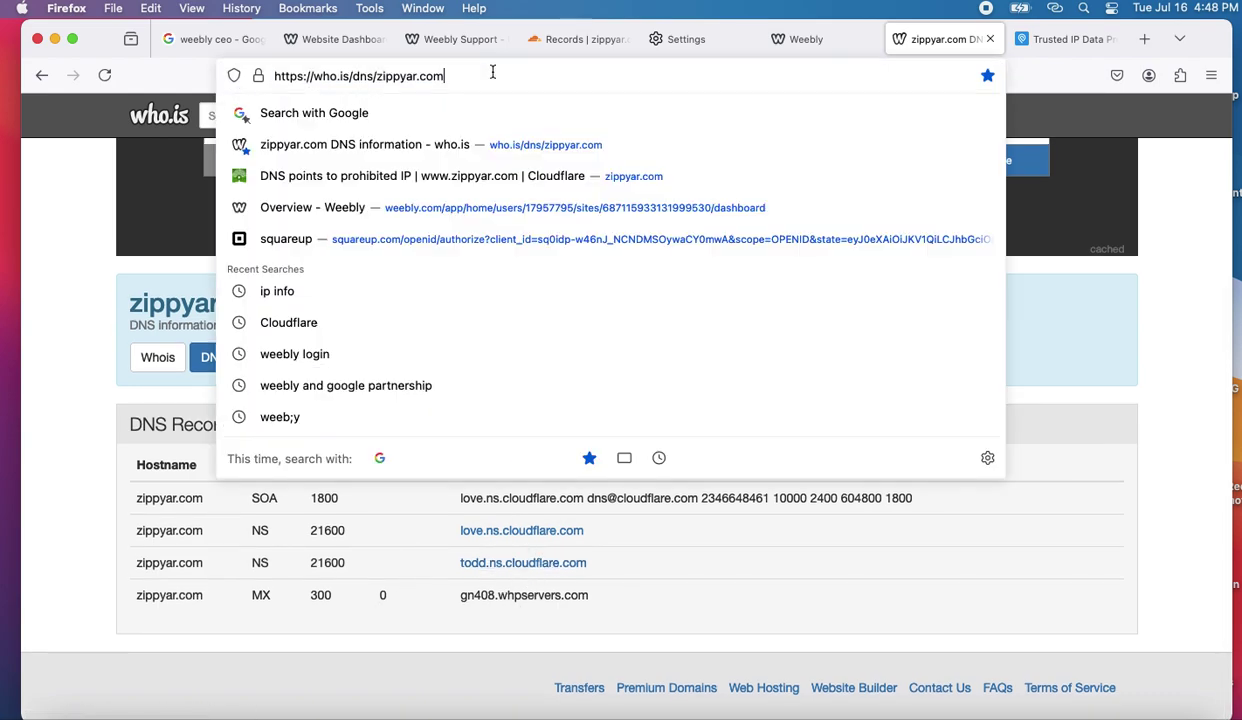
{"action": "key", "text": "Return"}
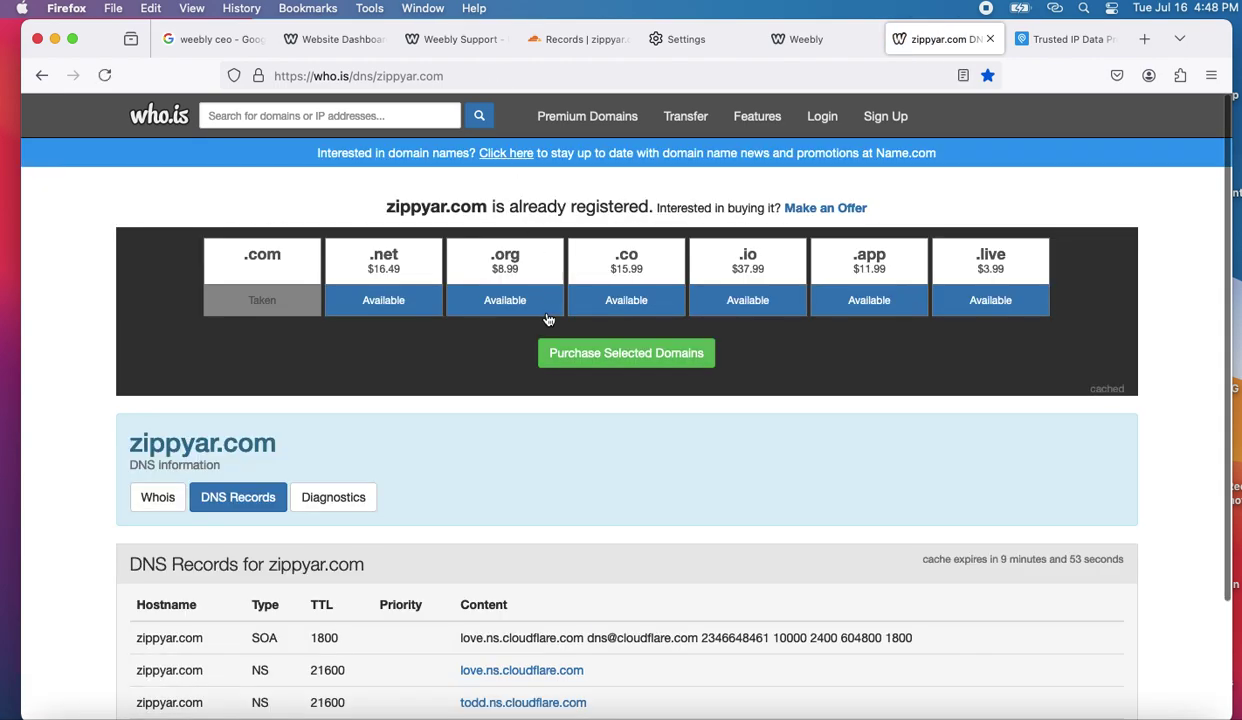
{"action": "scroll", "coordinate": [547, 326], "scroll_direction": "down", "scroll_amount": 3}
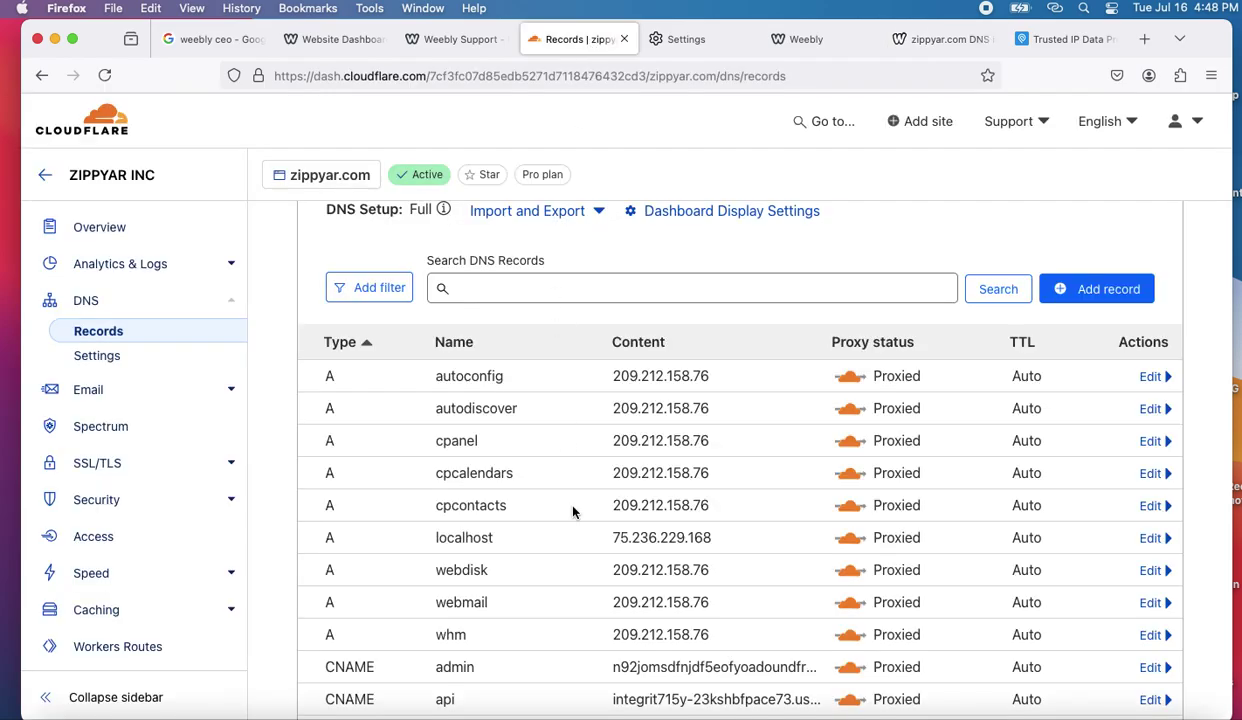
{"action": "scroll", "coordinate": [555, 490], "scroll_direction": "down", "scroll_amount": 3}
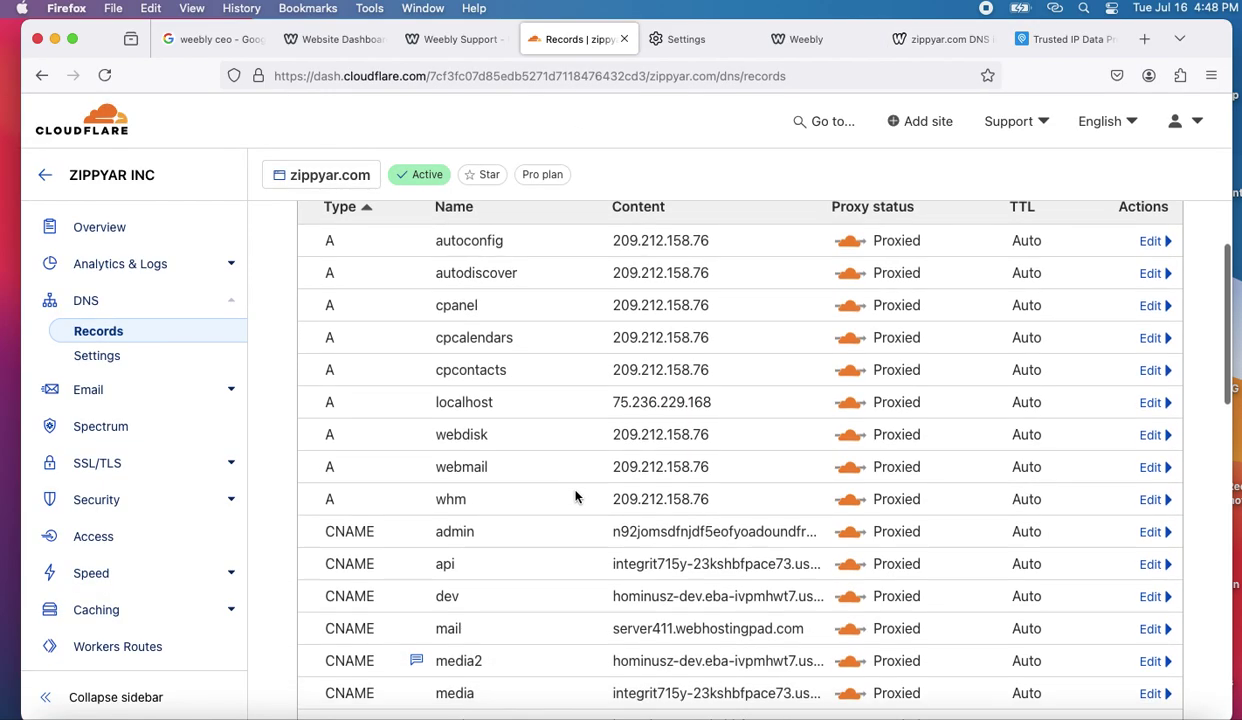
- Return to the who.is zippyar.com lookup, still listing only SOA, two NS and the MX record
{"action": "scroll", "coordinate": [575, 495], "scroll_direction": "down", "scroll_amount": 1}
{"action": "scroll", "coordinate": [575, 495], "scroll_direction": "up", "scroll_amount": 2}
{"action": "scroll", "coordinate": [575, 495], "scroll_direction": "down", "scroll_amount": 4}
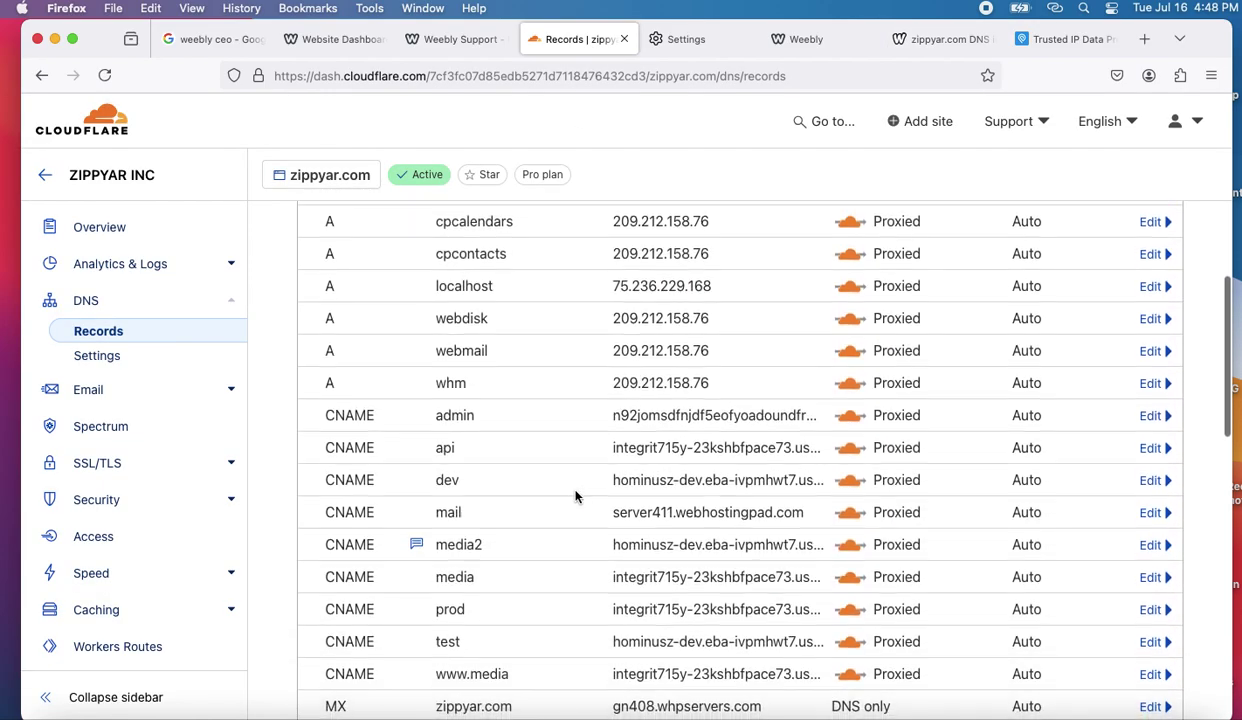
{"action": "scroll", "coordinate": [575, 495], "scroll_direction": "up", "scroll_amount": 5}
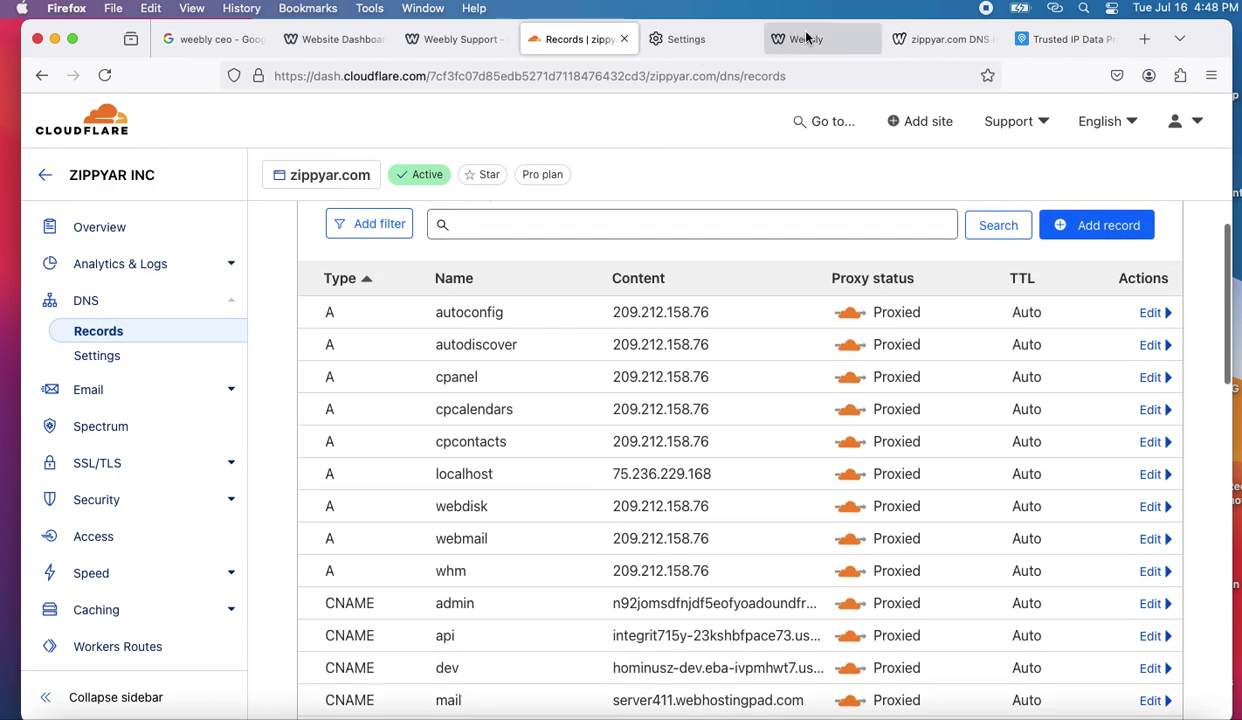
{"action": "left_click", "coordinate": [905, 42]}
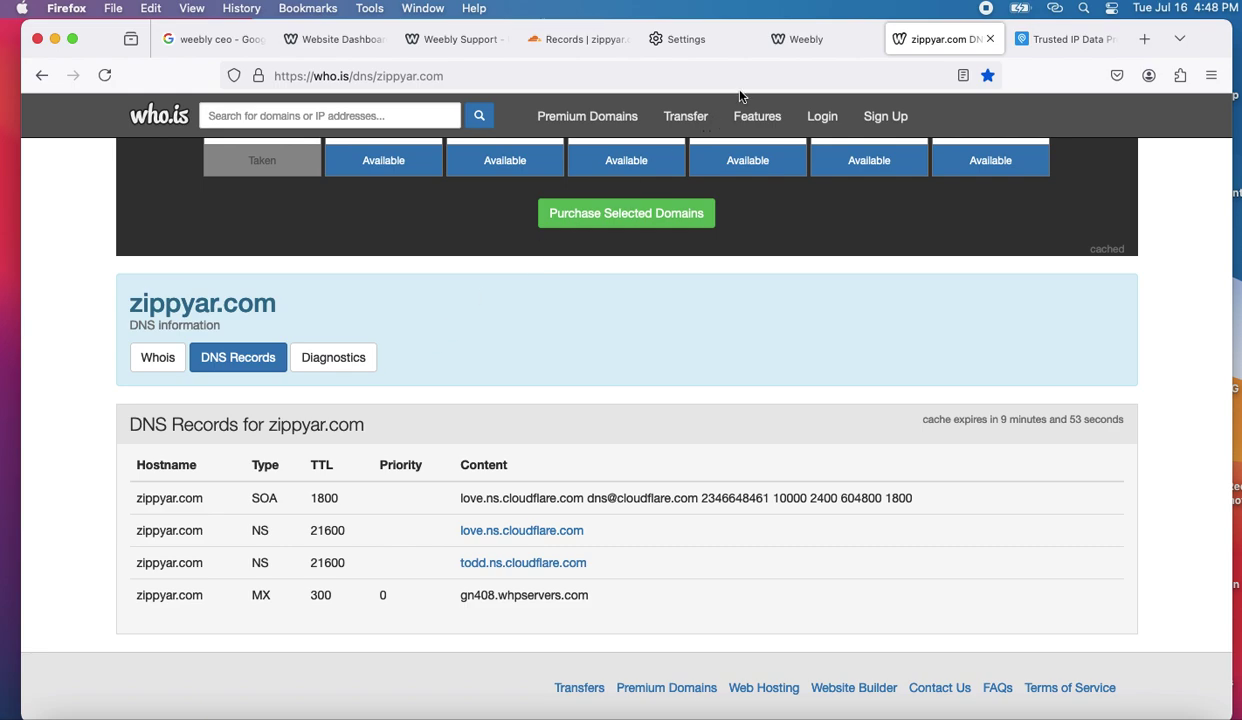
- Add a proxied A record for zippyar.com with name @ and IPv4 address 199.34.228.72
{"action": "left_click", "coordinate": [588, 47]}
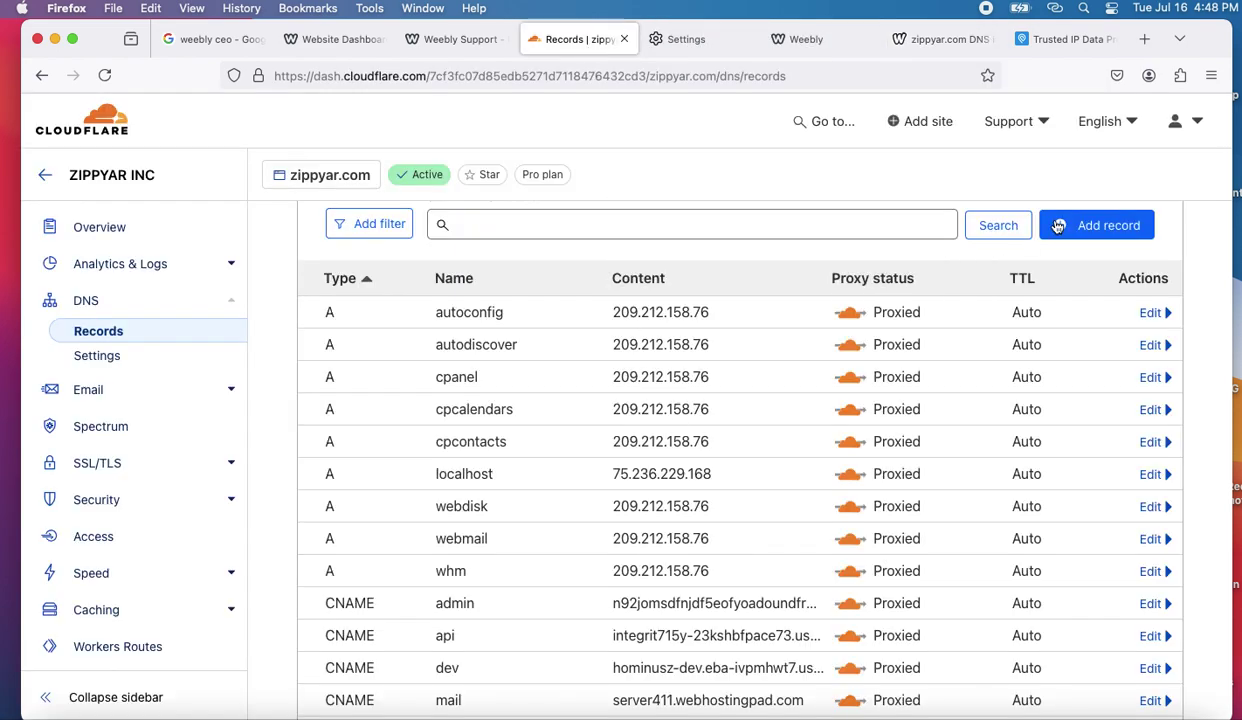
{"action": "left_click", "coordinate": [1100, 225]}
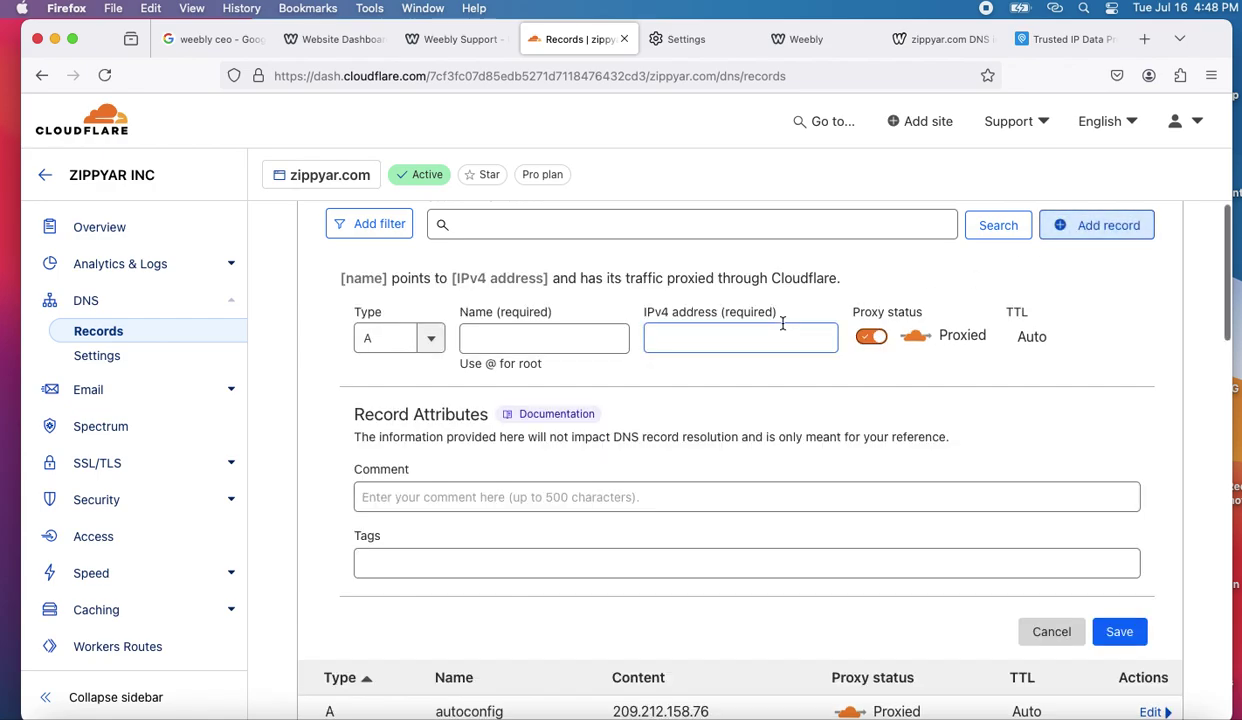
{"action": "left_click", "coordinate": [529, 340]}
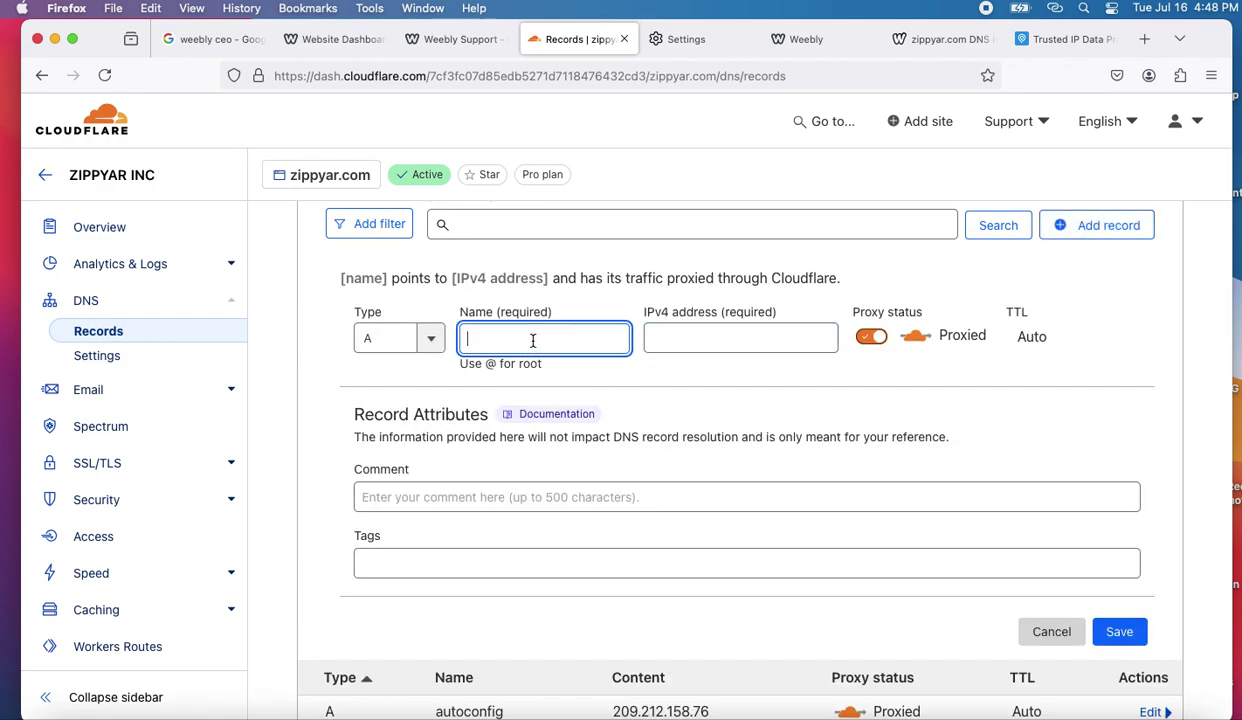
{"action": "type", "text": "@"}
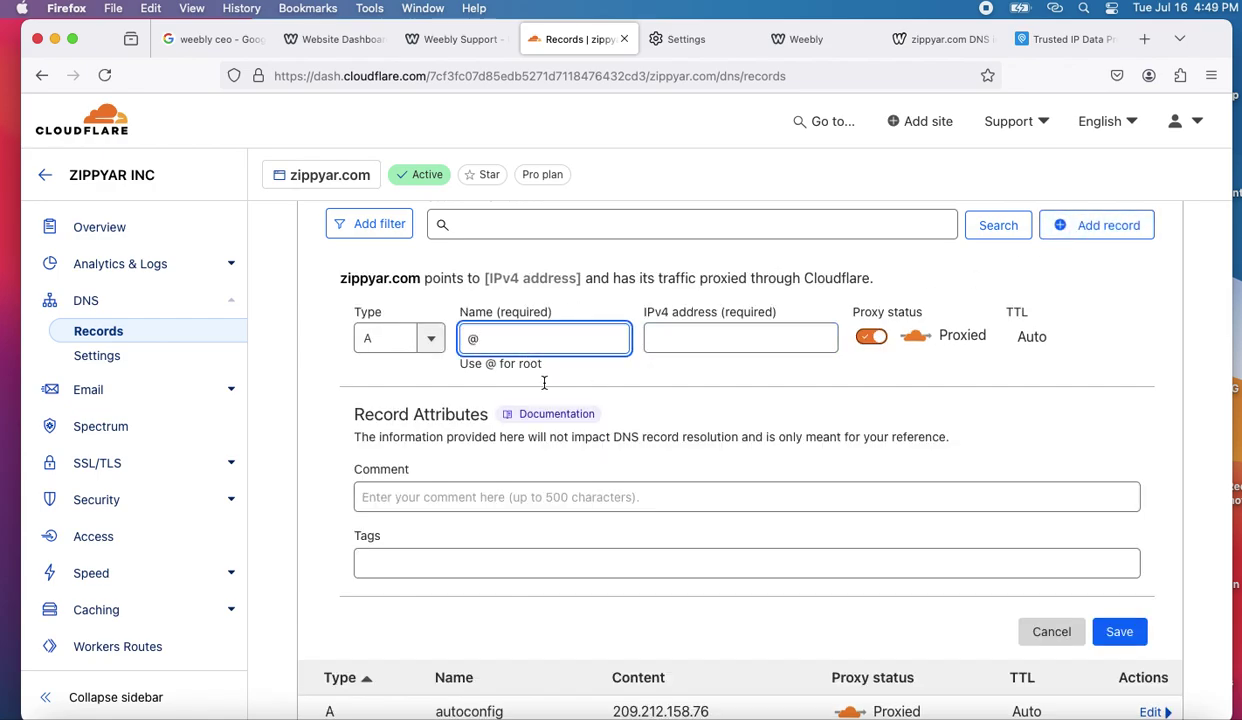
{"action": "left_click", "coordinate": [605, 660]}
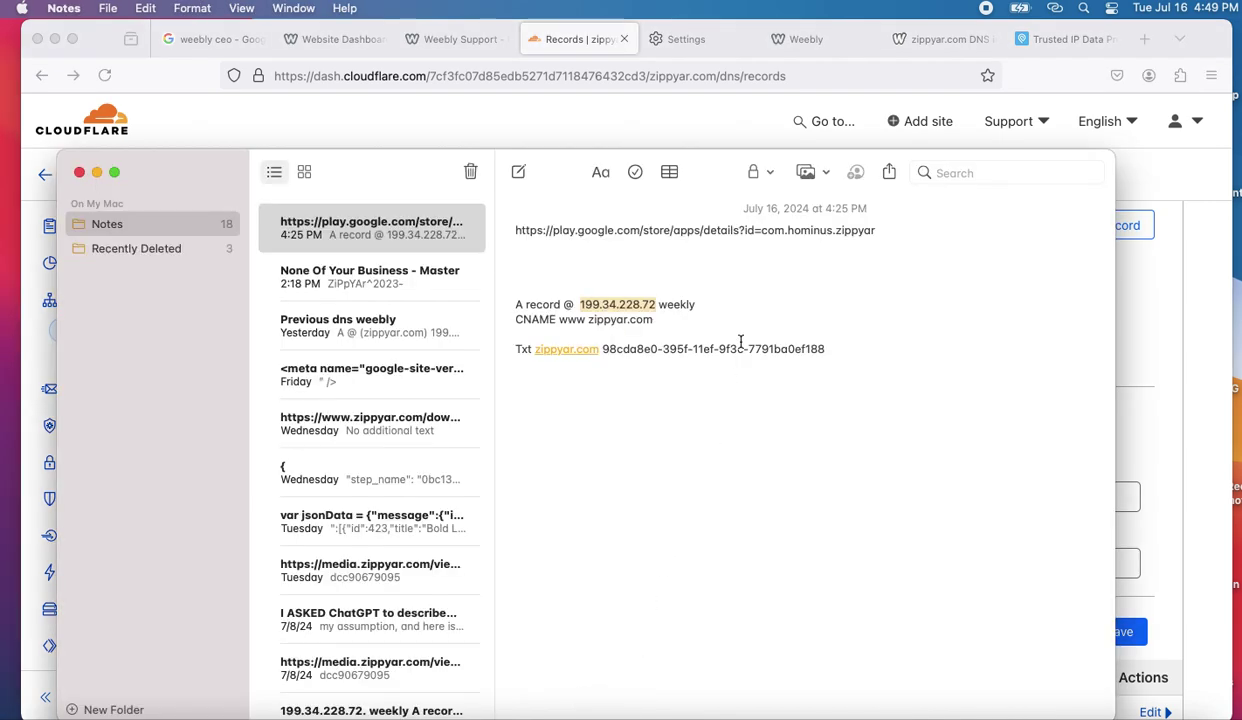
{"action": "key", "text": "super+c"}
{"action": "key", "text": "super+Tab"}
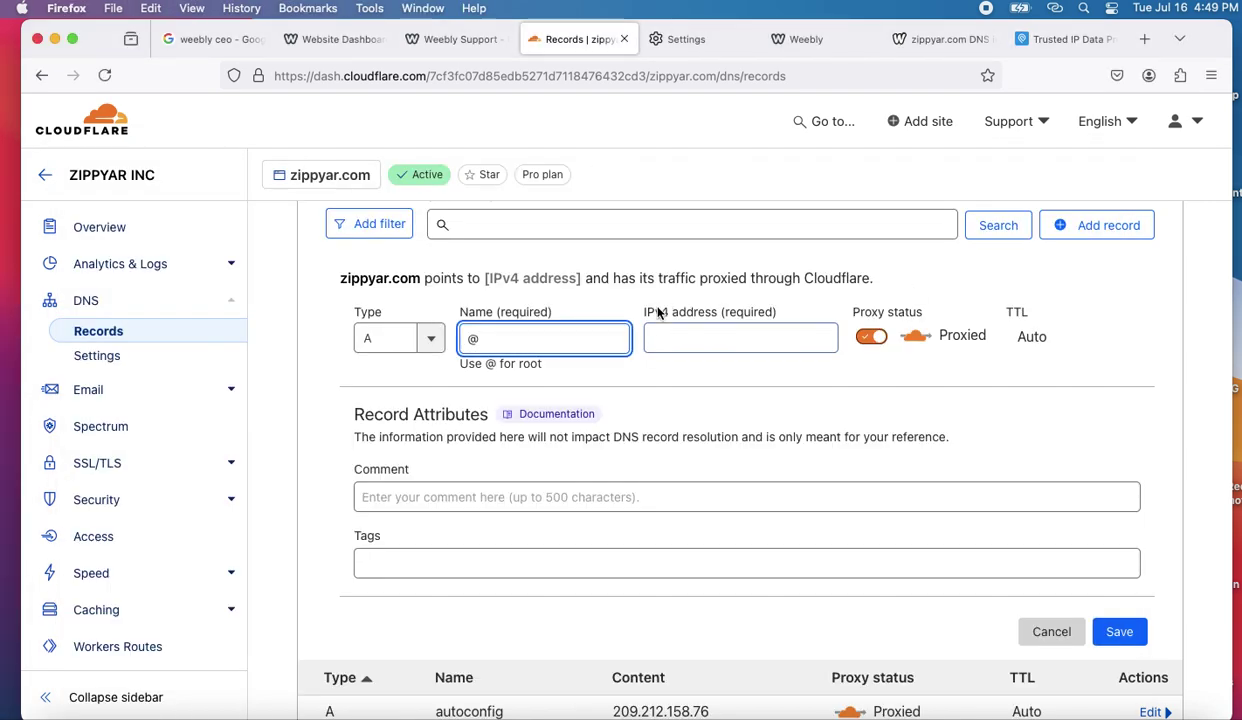
{"action": "left_click", "coordinate": [665, 338]}
{"action": "key", "text": "super+v"}
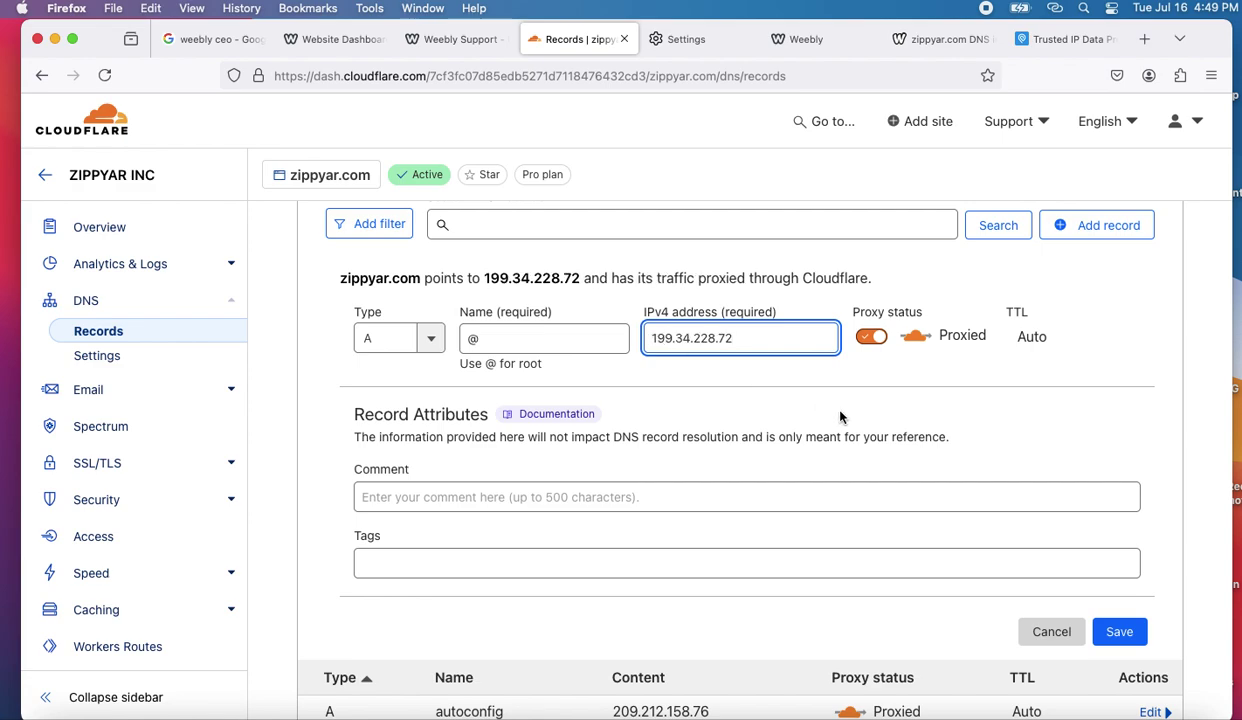
{"action": "left_click", "coordinate": [1124, 633]}
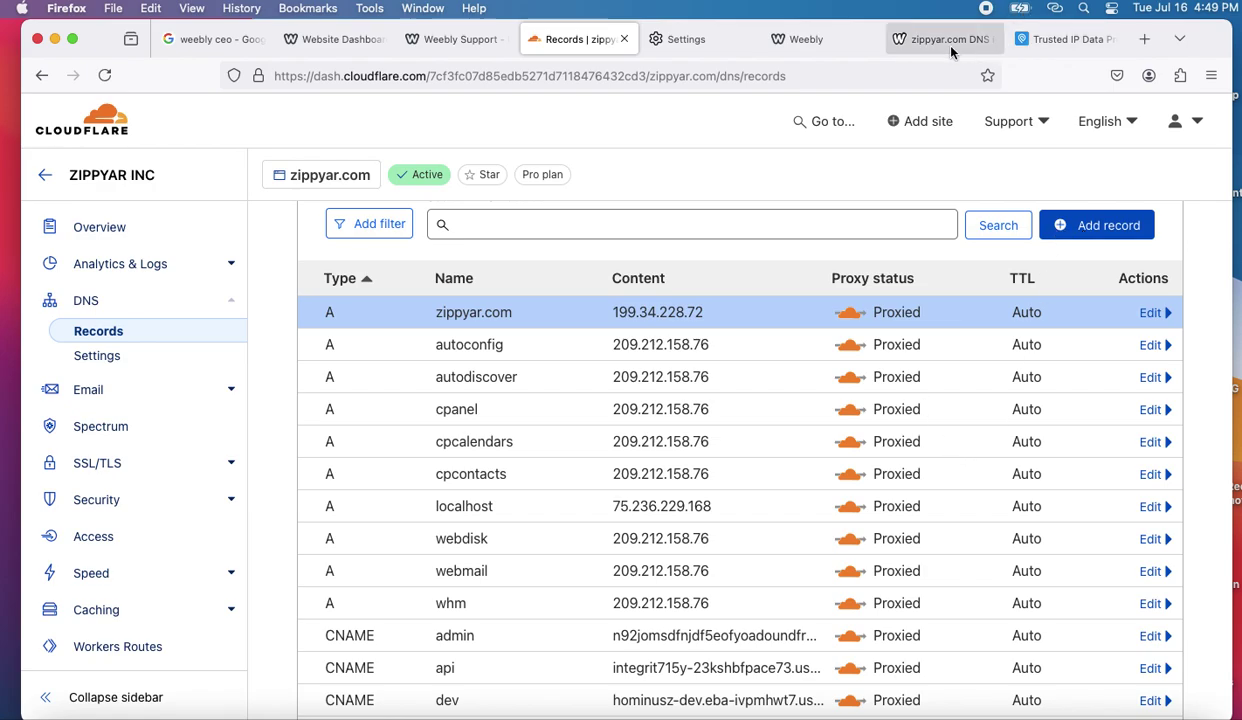
{"action": "left_click", "coordinate": [915, 41]}
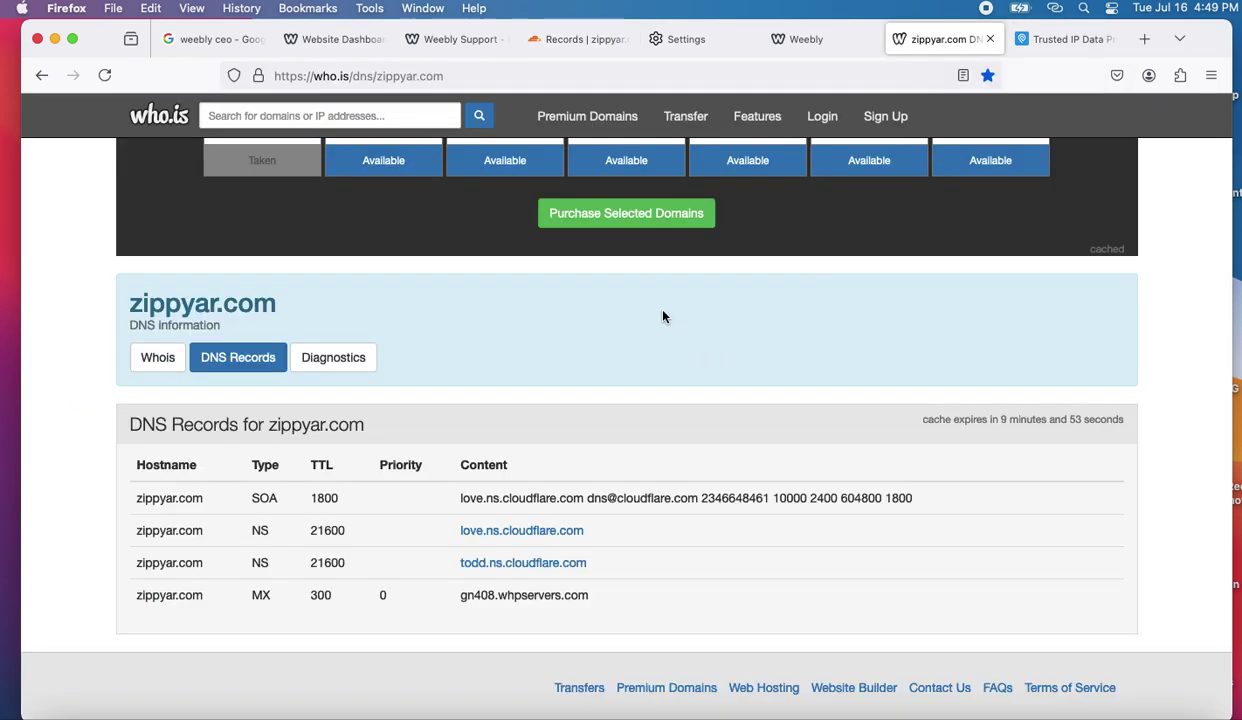
{"action": "left_click", "coordinate": [500, 72]}
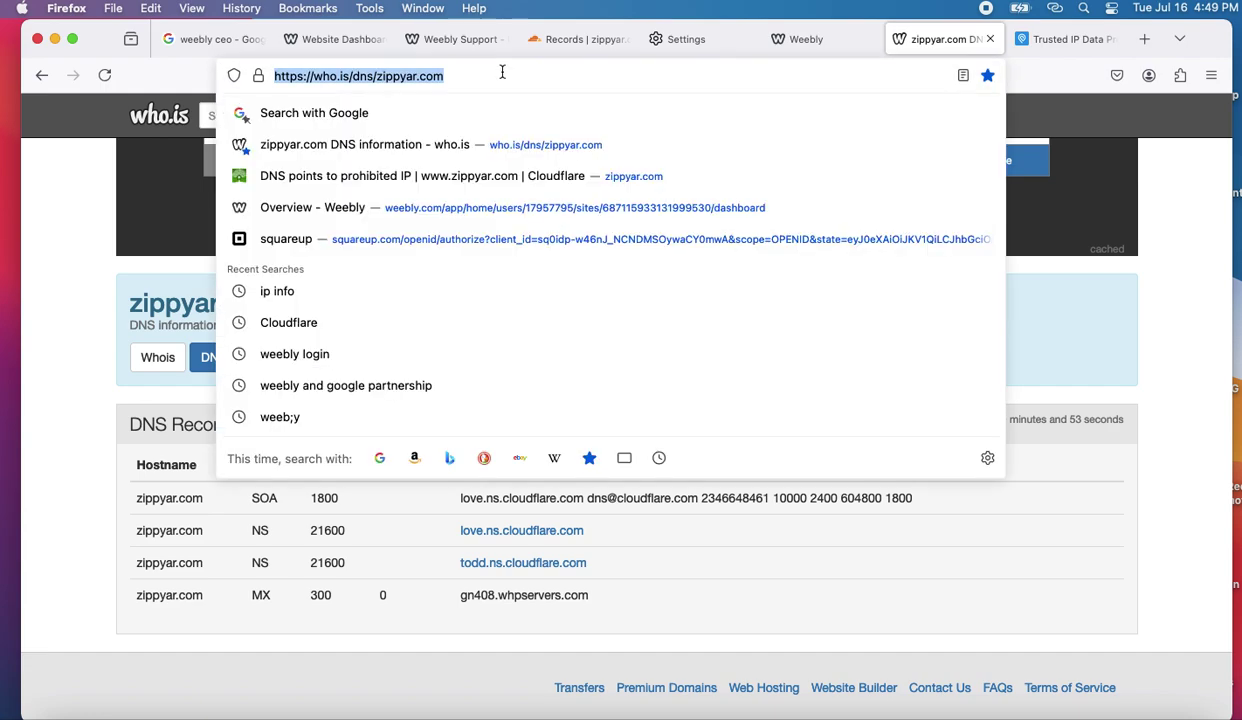
{"action": "key", "text": "Return"}
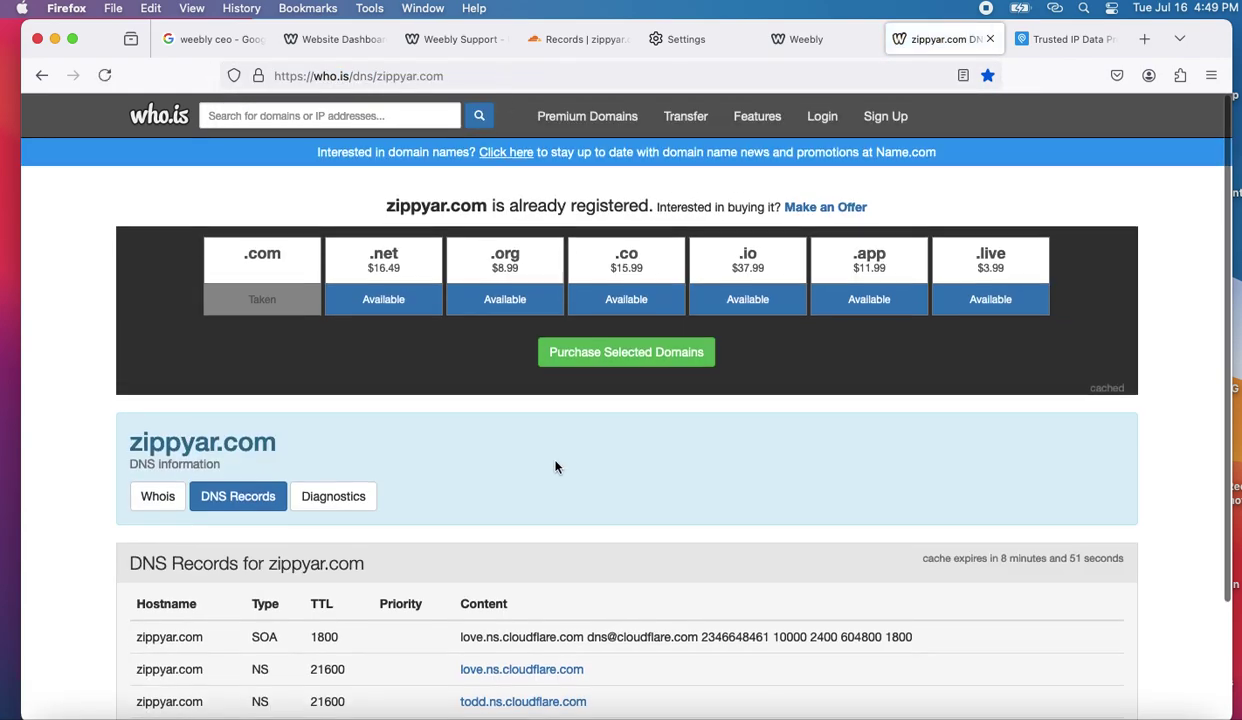
{"action": "scroll", "coordinate": [555, 465], "scroll_direction": "down", "scroll_amount": 2}
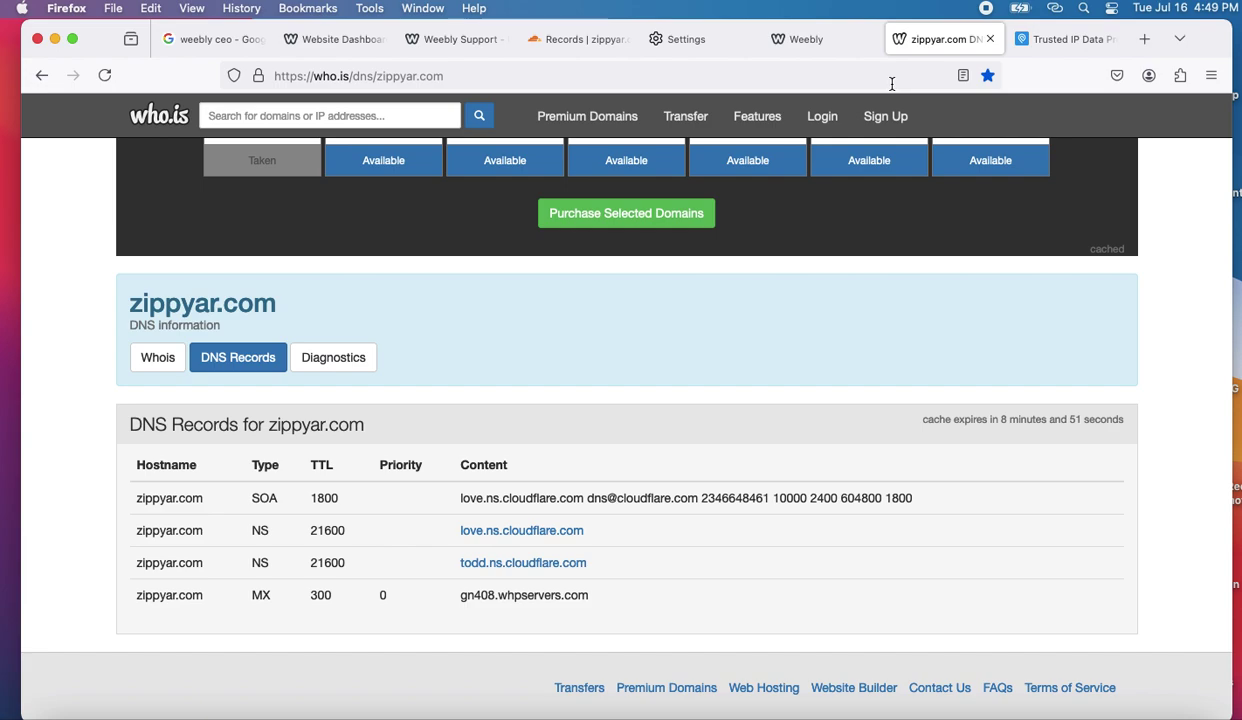
{"action": "left_click", "coordinate": [572, 45]}
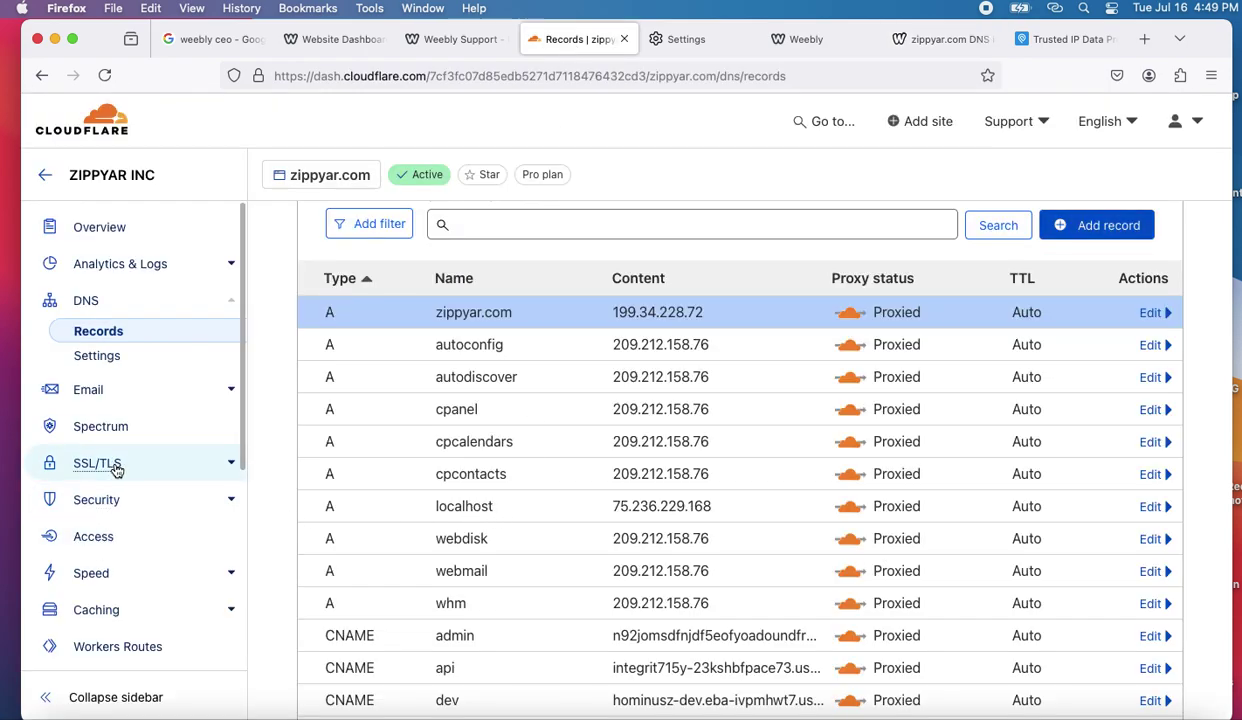
{"action": "scroll", "coordinate": [115, 468], "scroll_direction": "down", "scroll_amount": 2}
- Purge everything from the zippyar.com cache in the Caching configuration
{"action": "scroll", "coordinate": [116, 468], "scroll_direction": "down", "scroll_amount": 1}
{"action": "left_click", "coordinate": [104, 532]}
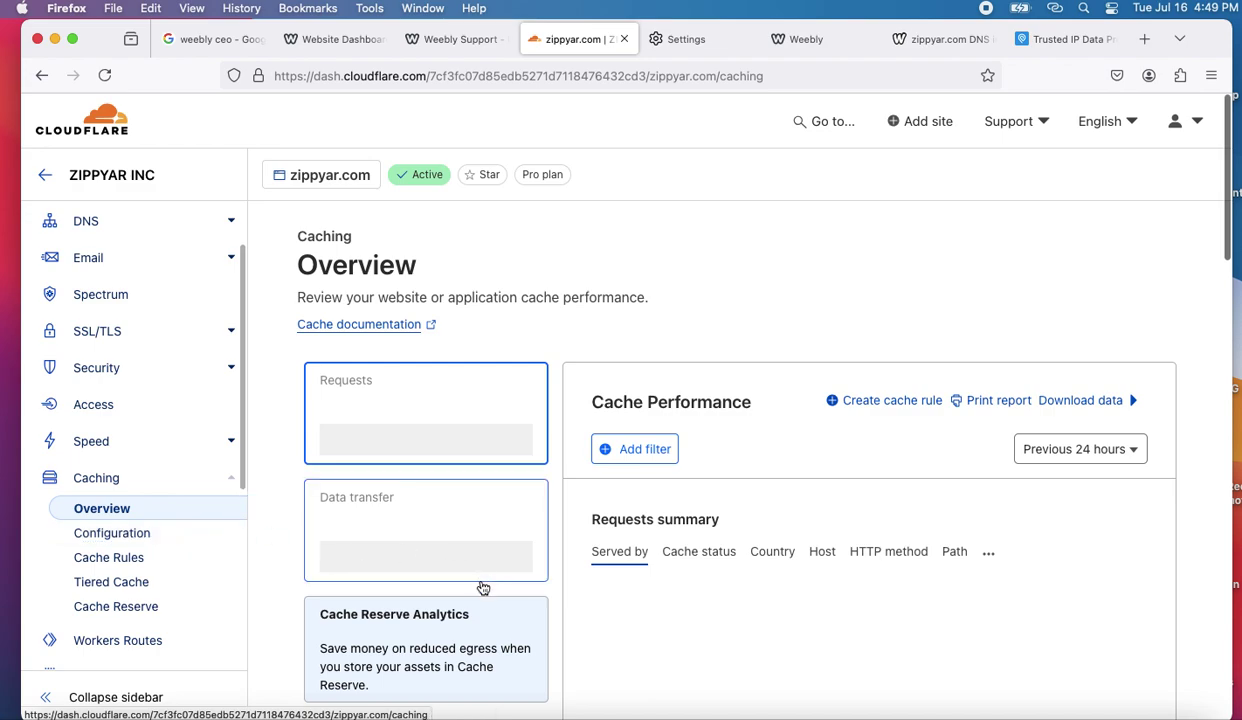
{"action": "scroll", "coordinate": [480, 587], "scroll_direction": "down", "scroll_amount": 3}
{"action": "scroll", "coordinate": [483, 588], "scroll_direction": "down", "scroll_amount": 5}
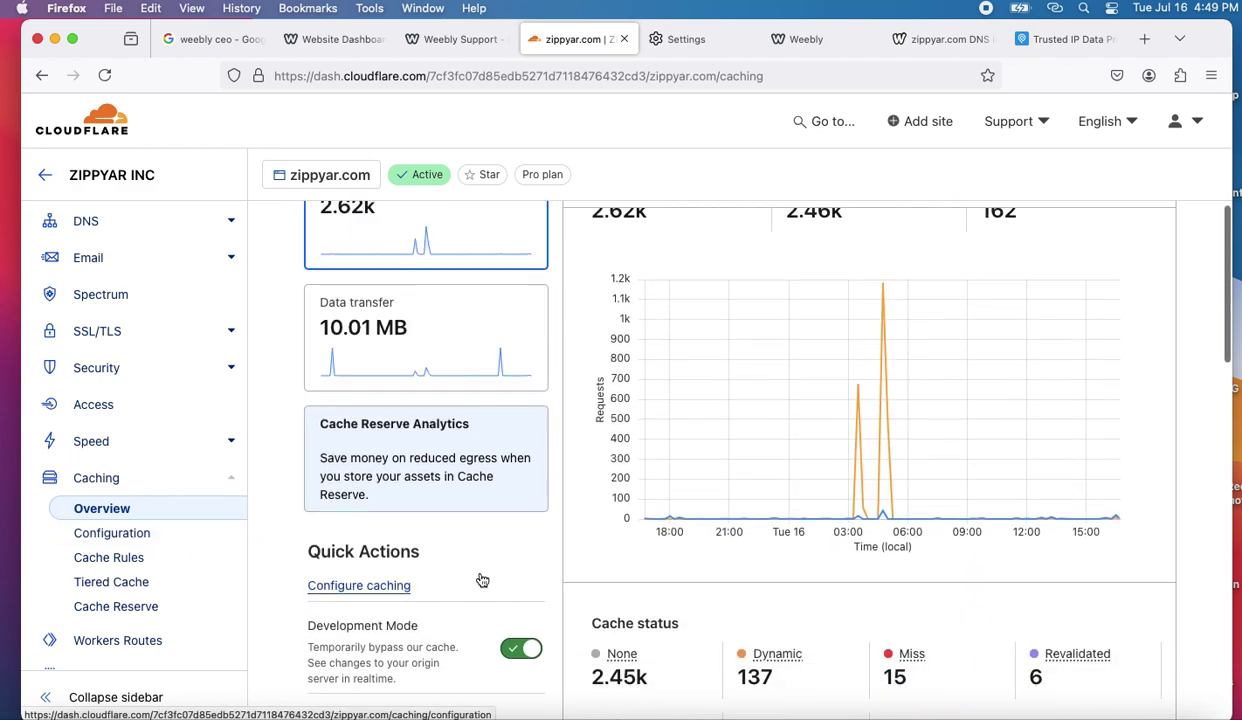
{"action": "left_click", "coordinate": [352, 590]}
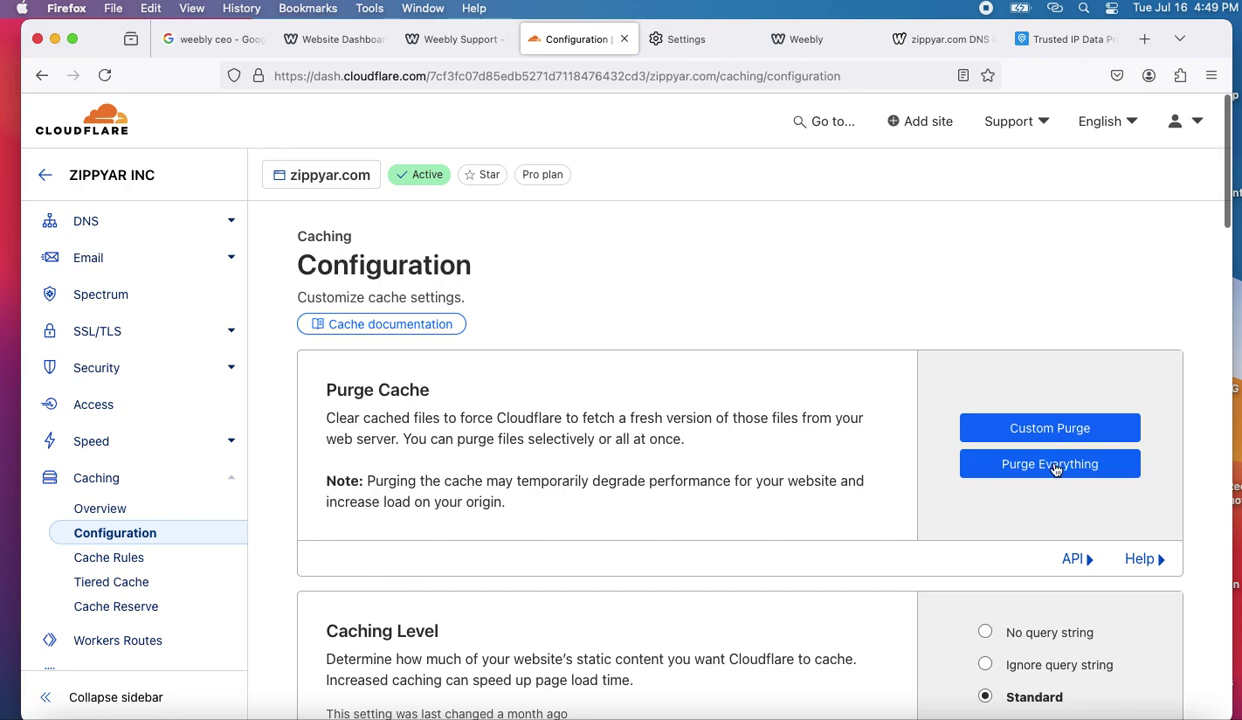
{"action": "left_click", "coordinate": [1052, 468]}
{"action": "left_click", "coordinate": [839, 462]}
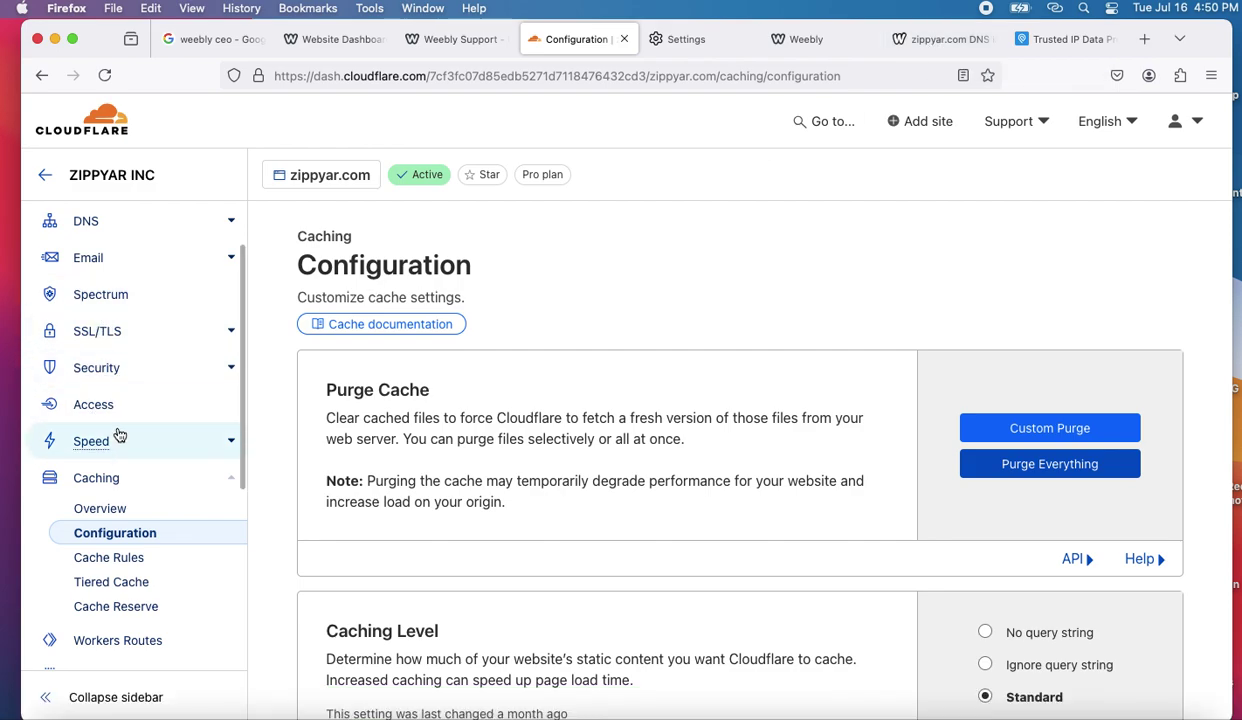
- Return to the zippyar.com DNS records list and look over the records
{"action": "left_click", "coordinate": [94, 226]}
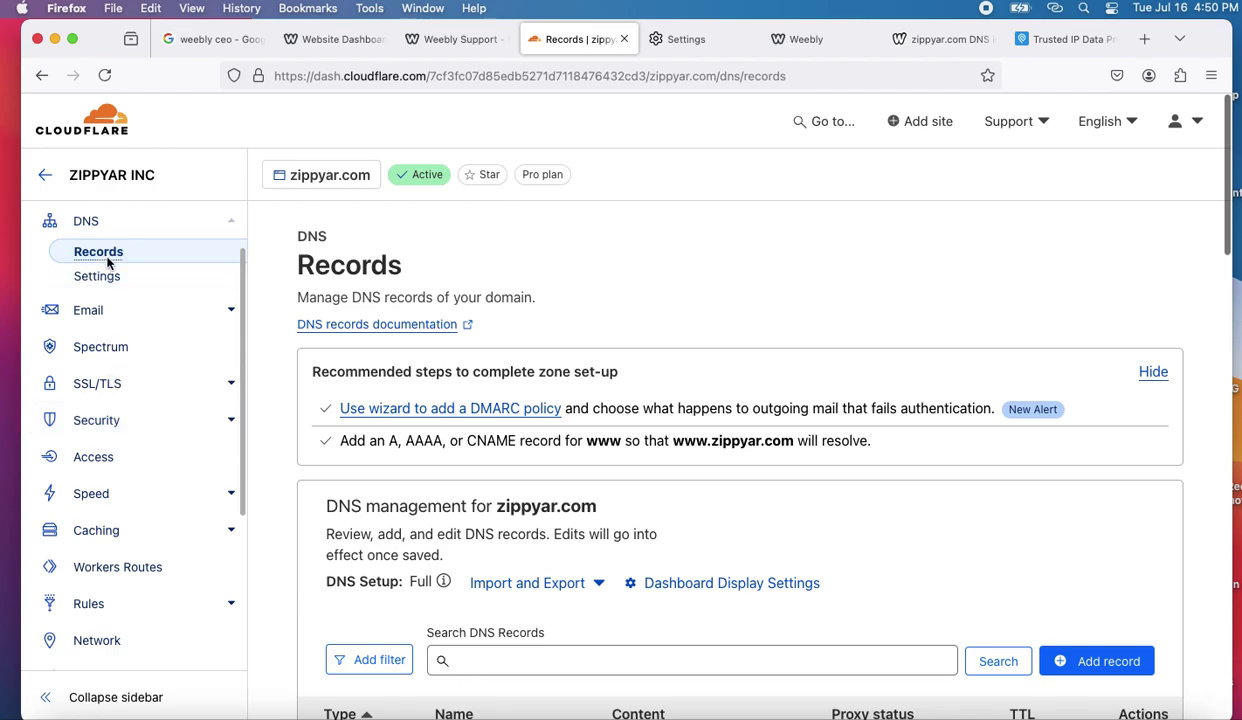
{"action": "scroll", "coordinate": [388, 450], "scroll_direction": "down", "scroll_amount": 4}
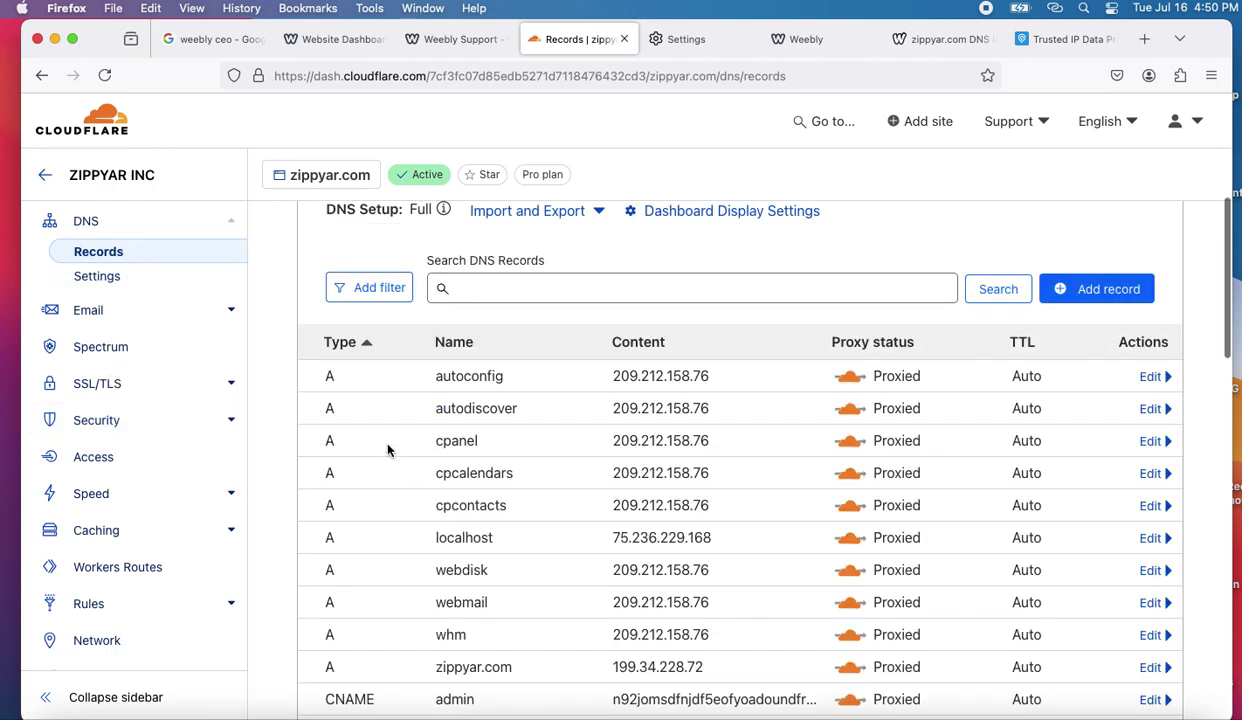
{"action": "scroll", "coordinate": [422, 457], "scroll_direction": "up", "scroll_amount": 1}
{"action": "scroll", "coordinate": [422, 457], "scroll_direction": "down", "scroll_amount": 2}
{"action": "scroll", "coordinate": [421, 457], "scroll_direction": "up", "scroll_amount": 1}
{"action": "scroll", "coordinate": [421, 457], "scroll_direction": "up", "scroll_amount": 2}
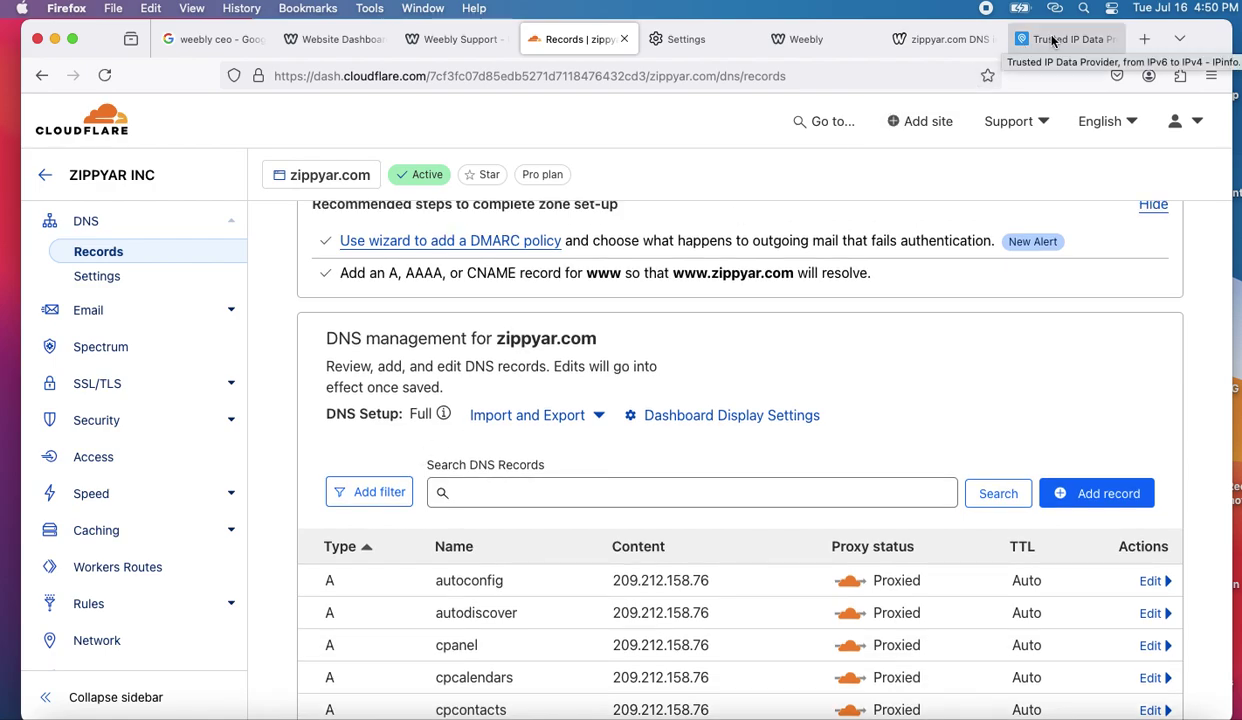
{"action": "left_click", "coordinate": [950, 42]}
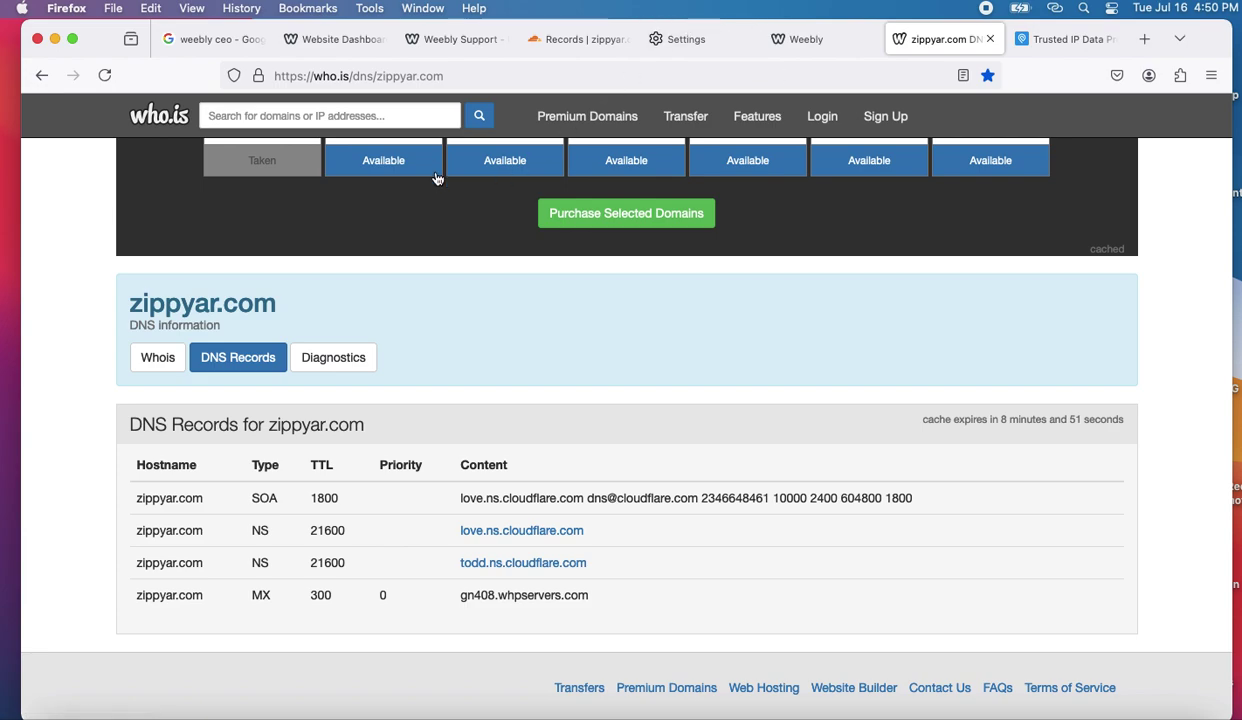
- Reload the who.is zippyar.com DNS lookup three times to check for A records
{"action": "left_click", "coordinate": [463, 71]}
{"action": "key", "text": "Return"}
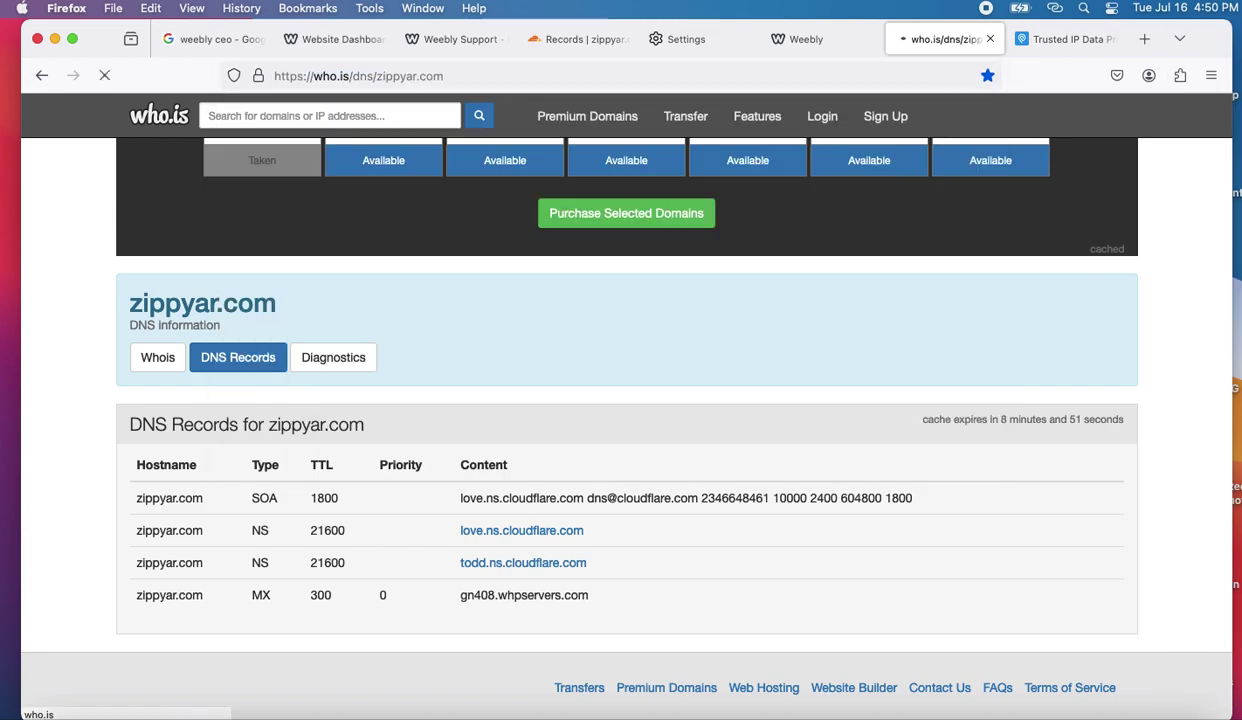
{"action": "scroll", "coordinate": [443, 656], "scroll_direction": "down", "scroll_amount": 3}
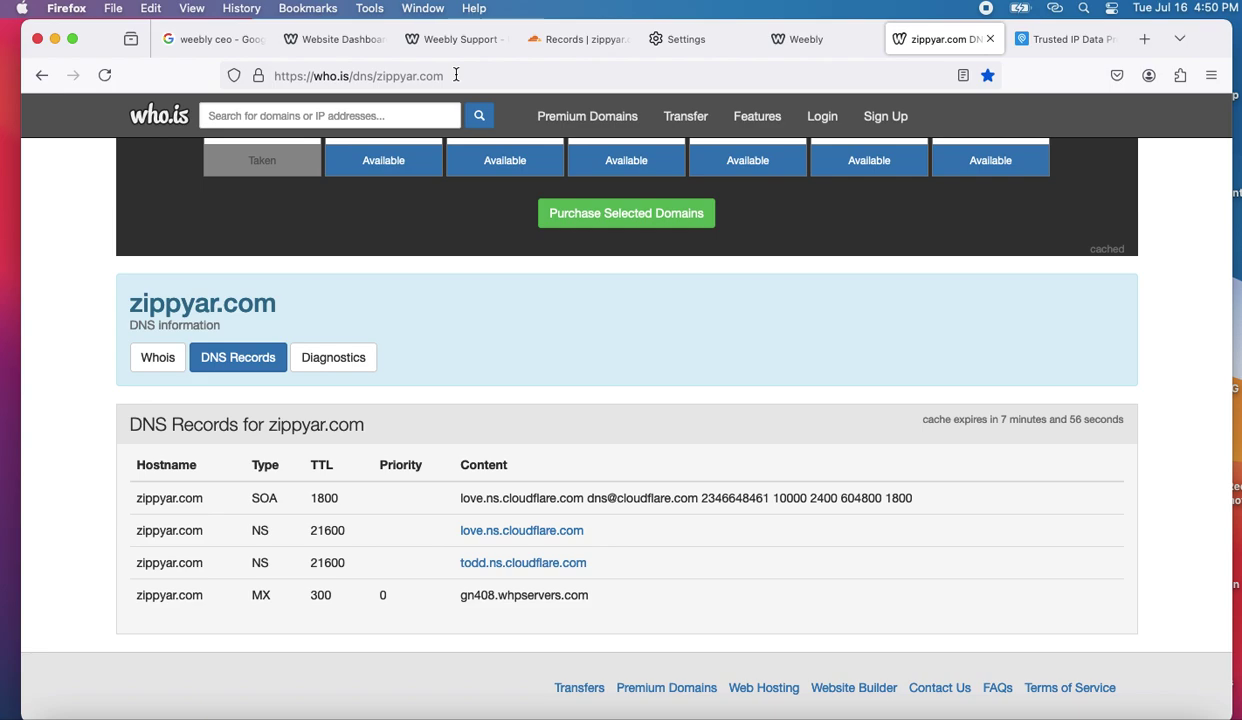
{"action": "left_click", "coordinate": [456, 75]}
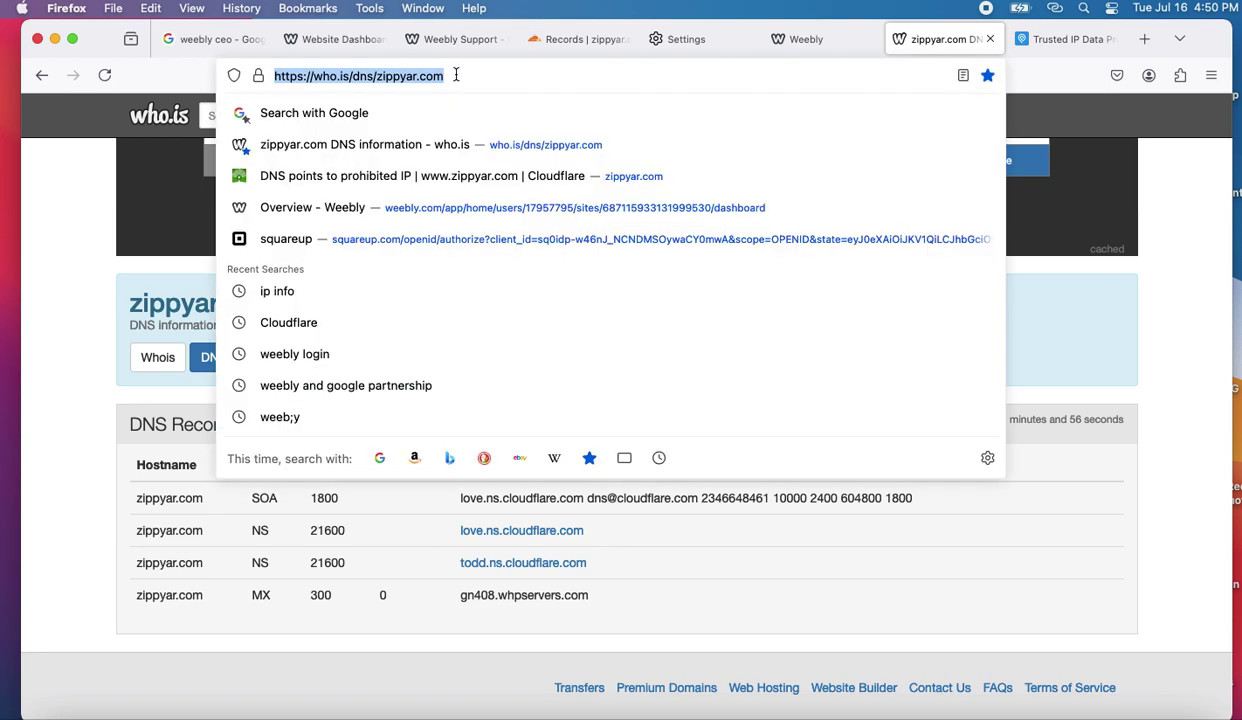
{"action": "key", "text": "Return"}
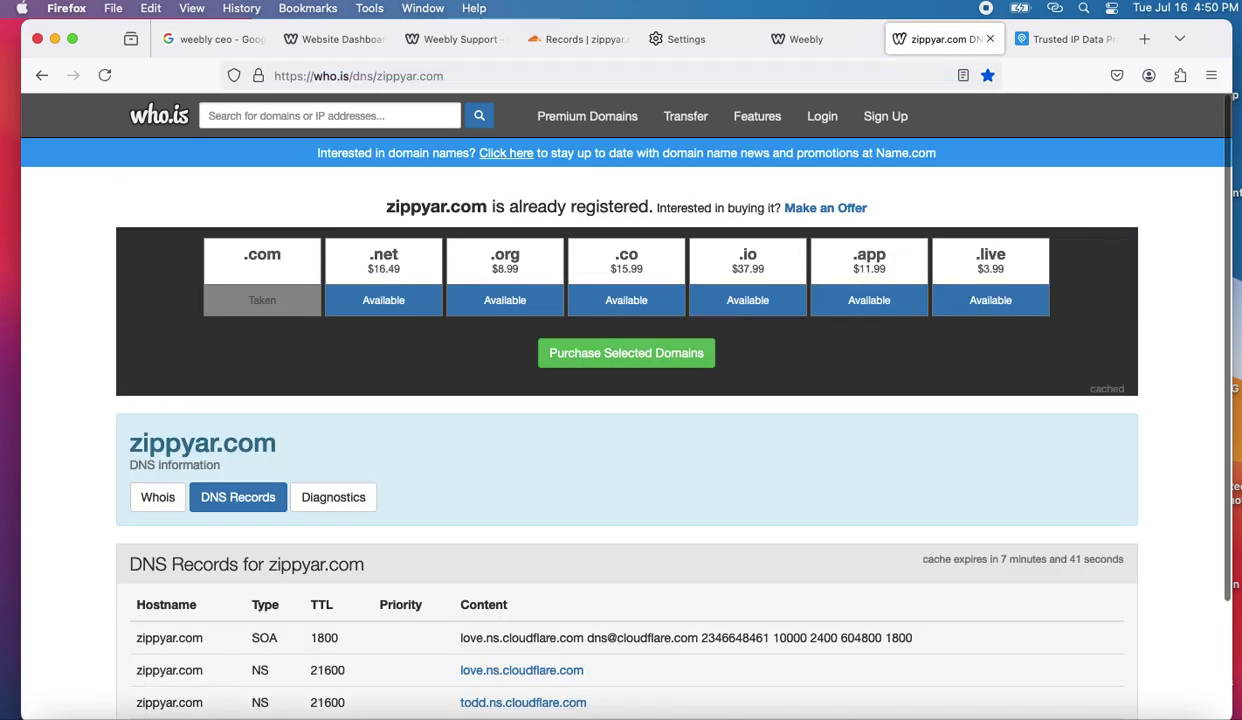
{"action": "scroll", "coordinate": [484, 487], "scroll_direction": "down", "scroll_amount": 3}
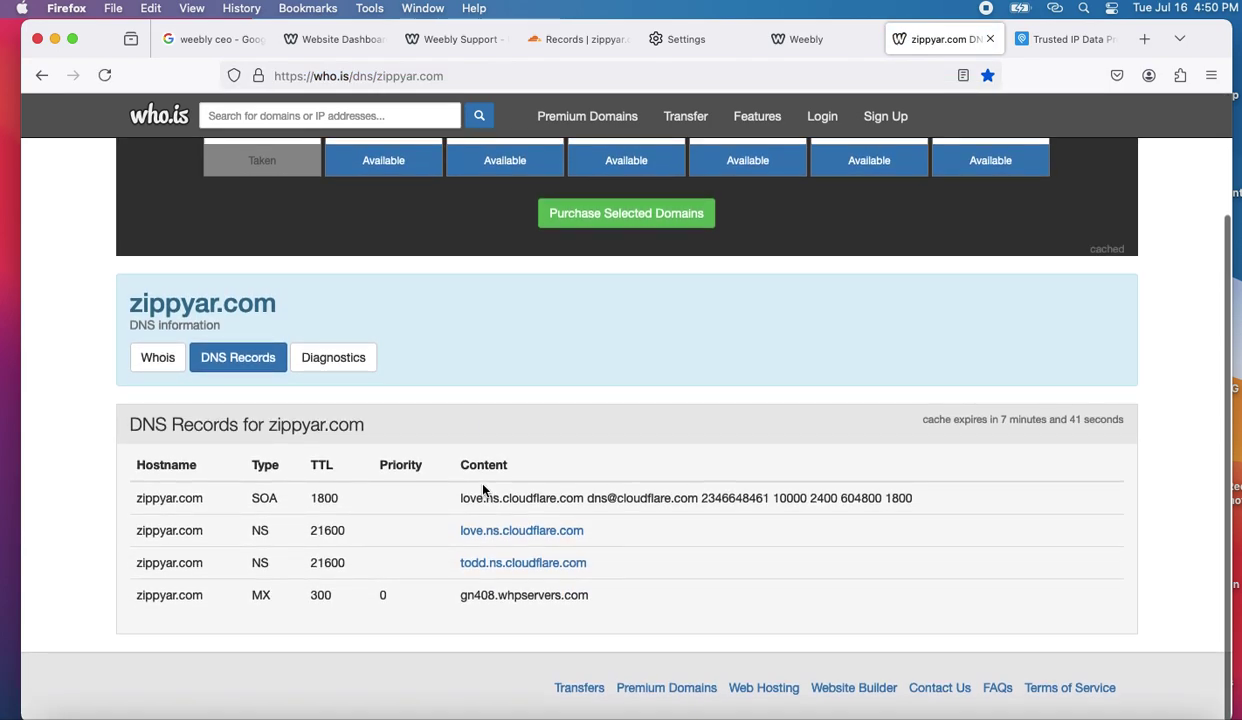
{"action": "left_click", "coordinate": [501, 75]}
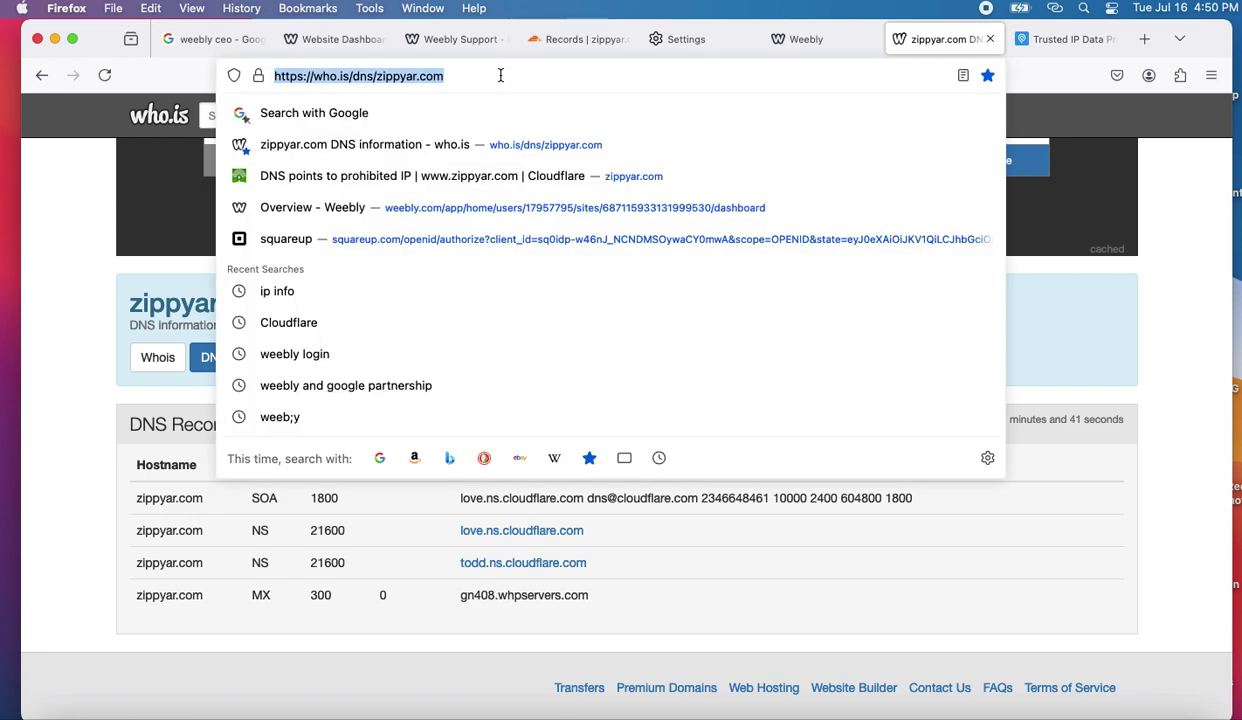
{"action": "key", "text": "Return"}
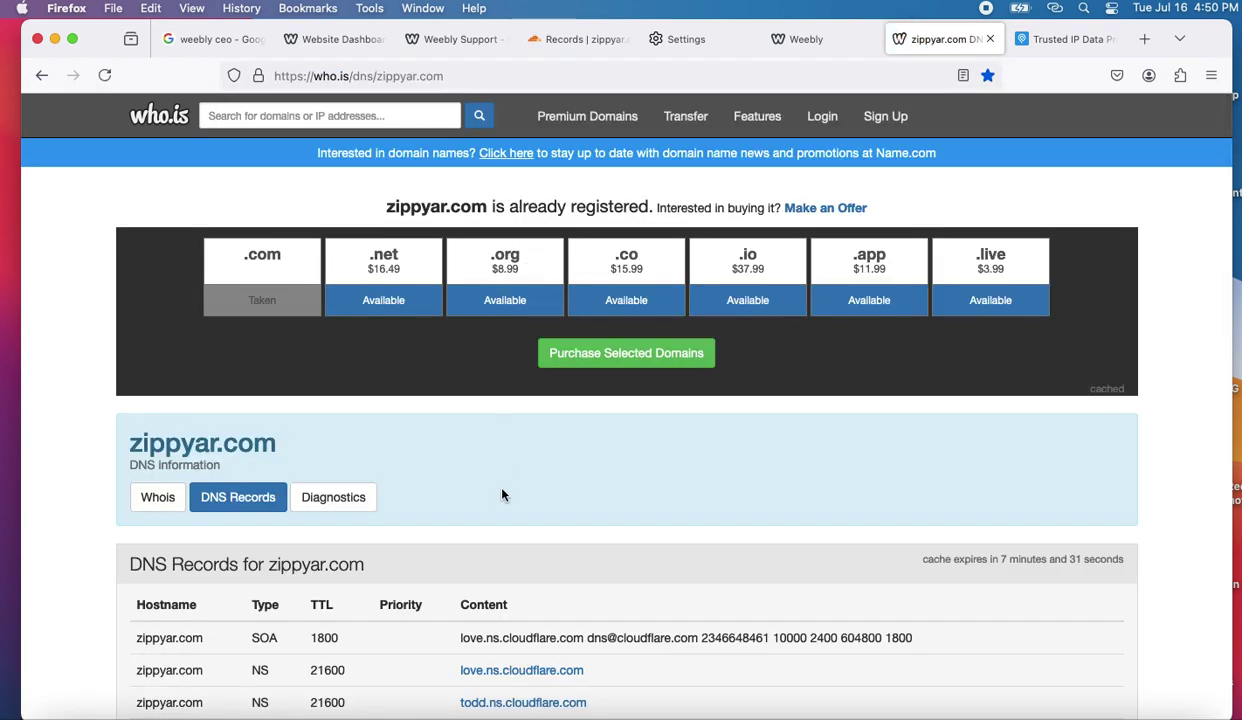
{"action": "scroll", "coordinate": [502, 494], "scroll_direction": "down", "scroll_amount": 3}
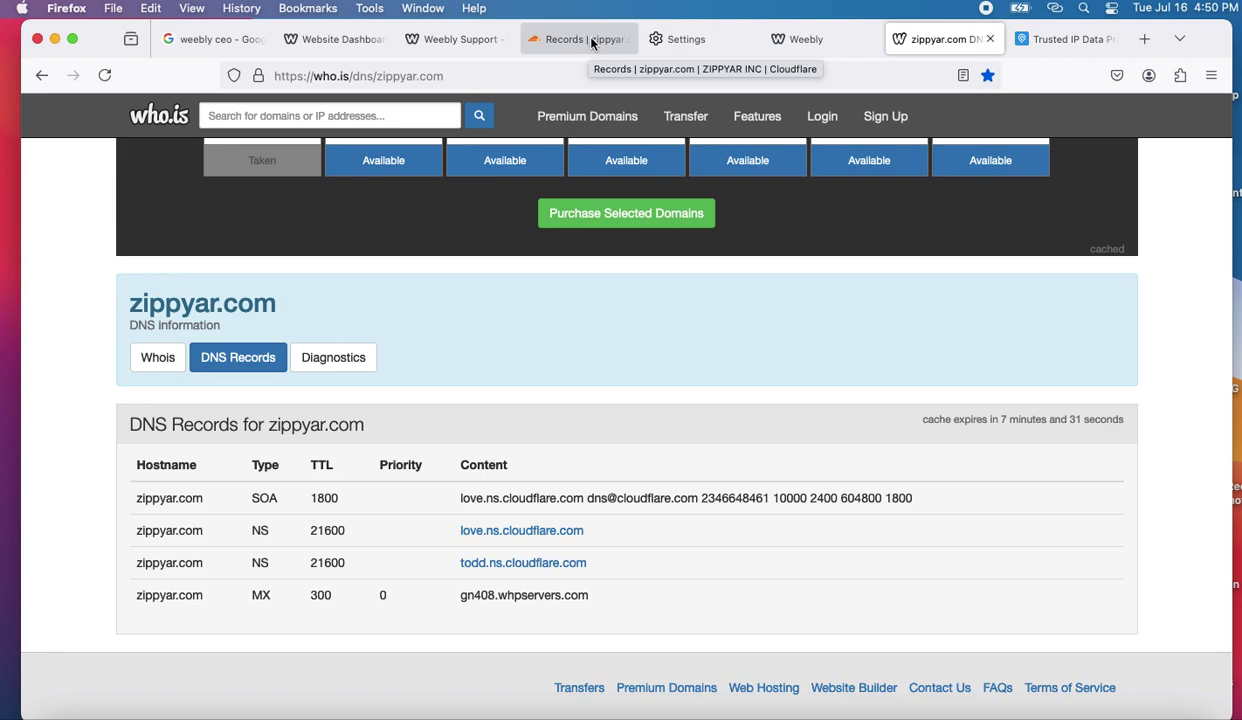
- Recheck the Cloudflare DNS records list, then bring Terminal to the front
{"action": "left_click", "coordinate": [591, 40]}
{"action": "scroll", "coordinate": [610, 535], "scroll_direction": "down", "scroll_amount": 5}
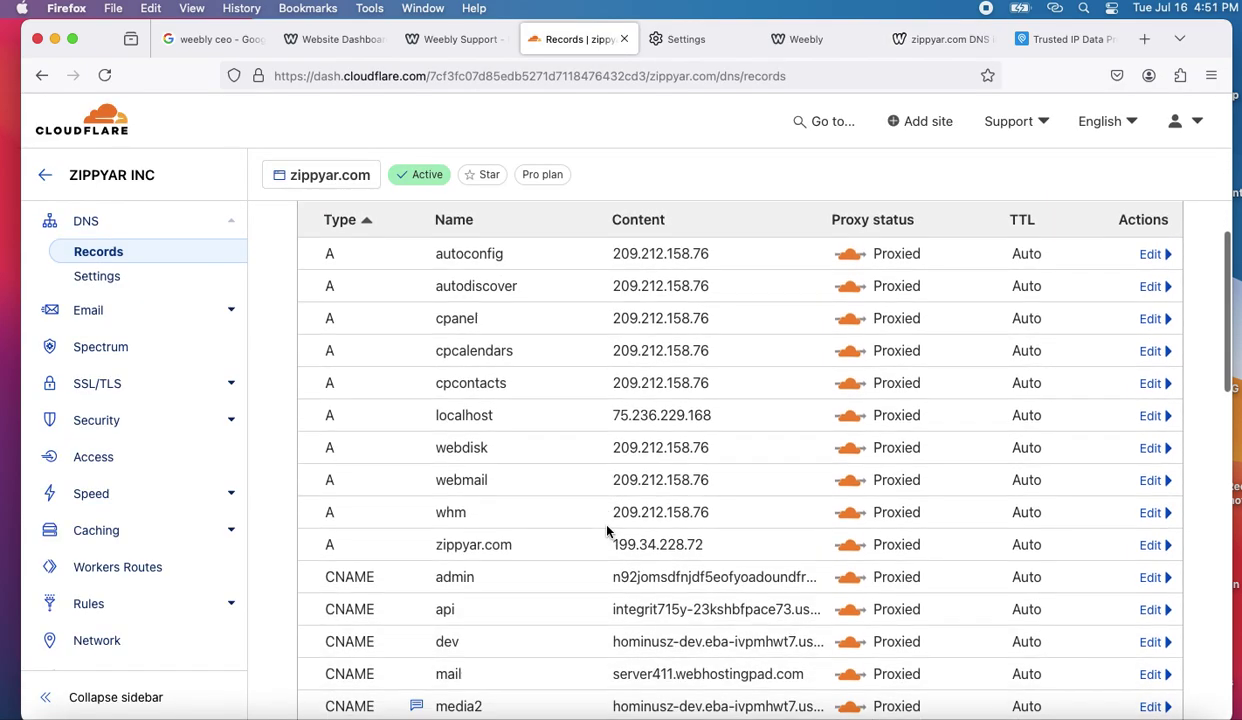
{"action": "scroll", "coordinate": [607, 527], "scroll_direction": "up", "scroll_amount": 5}
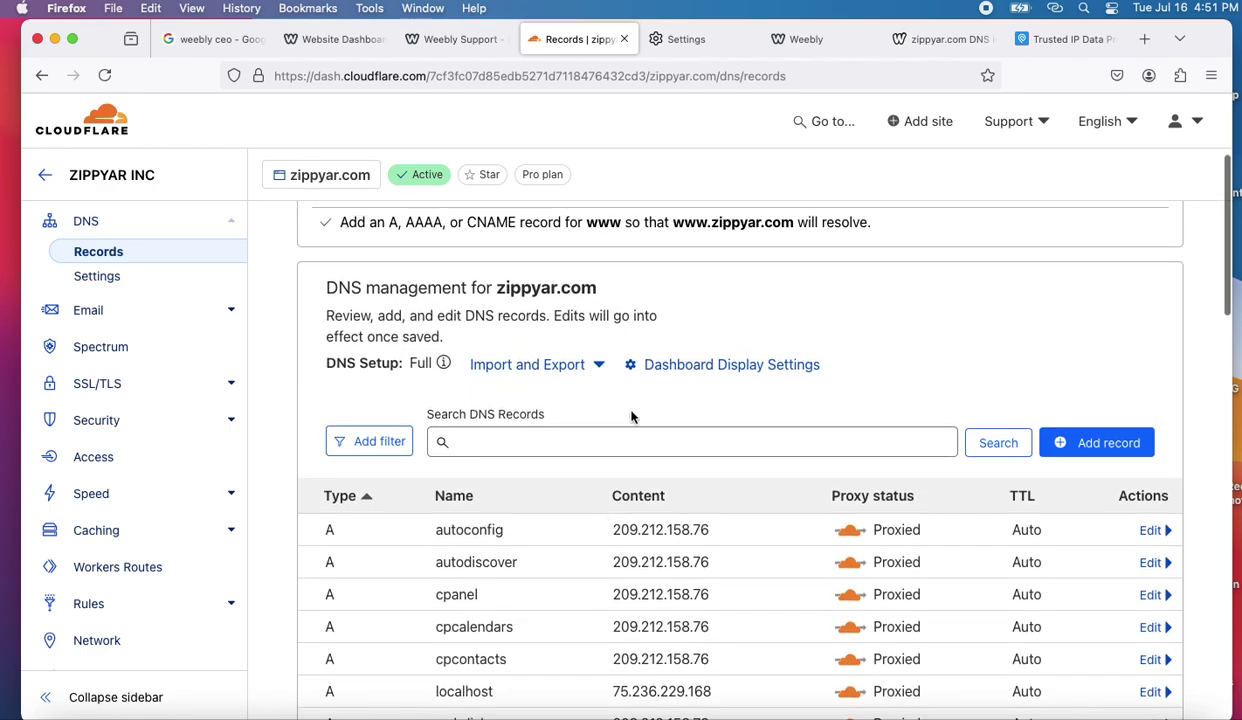
{"action": "scroll", "coordinate": [560, 559], "scroll_direction": "down", "scroll_amount": 5}
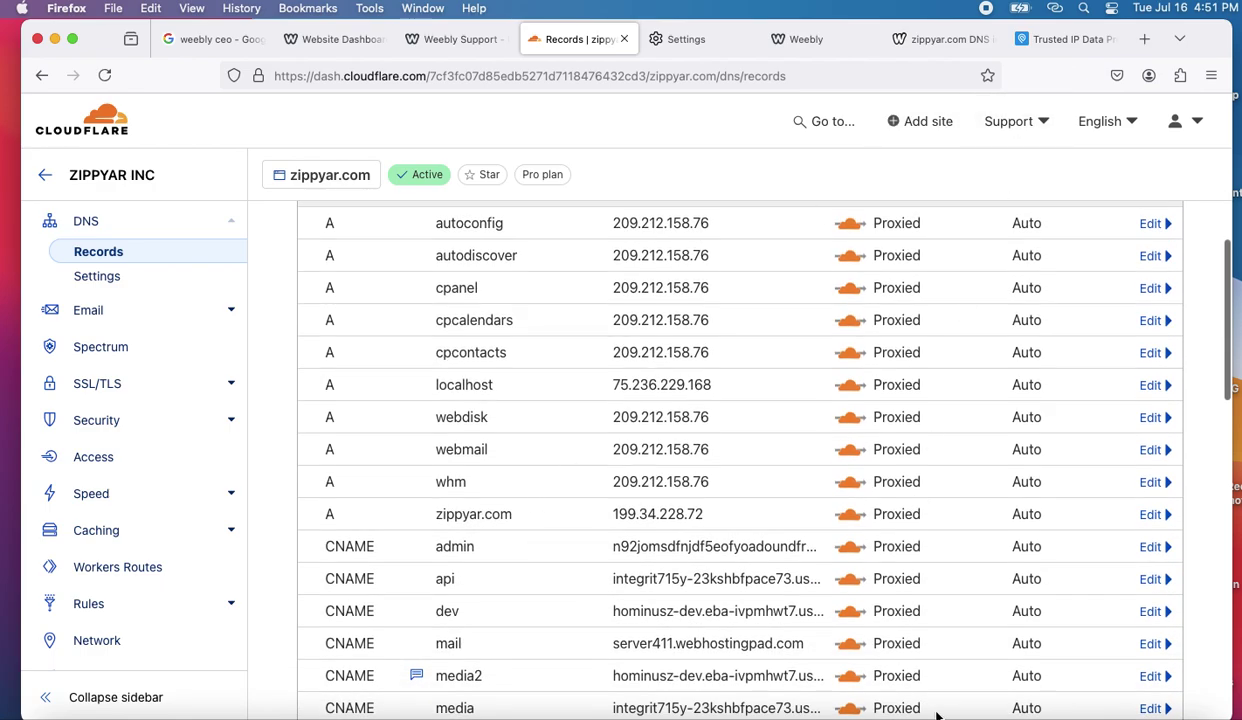
{"action": "left_click", "coordinate": [1030, 715]}
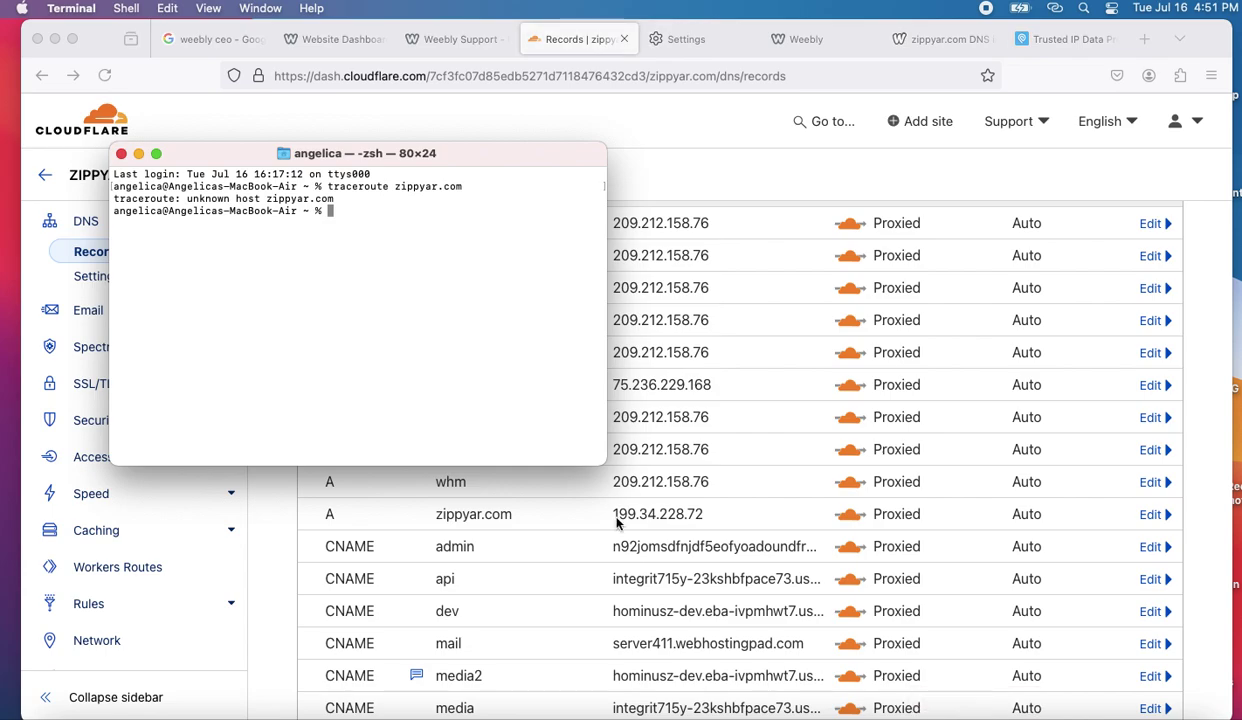
- Run 'ping zippyar.com', which fails with Unknown host
{"action": "type", "text": "ping zippyar.com"}
{"action": "key", "text": "Return"}
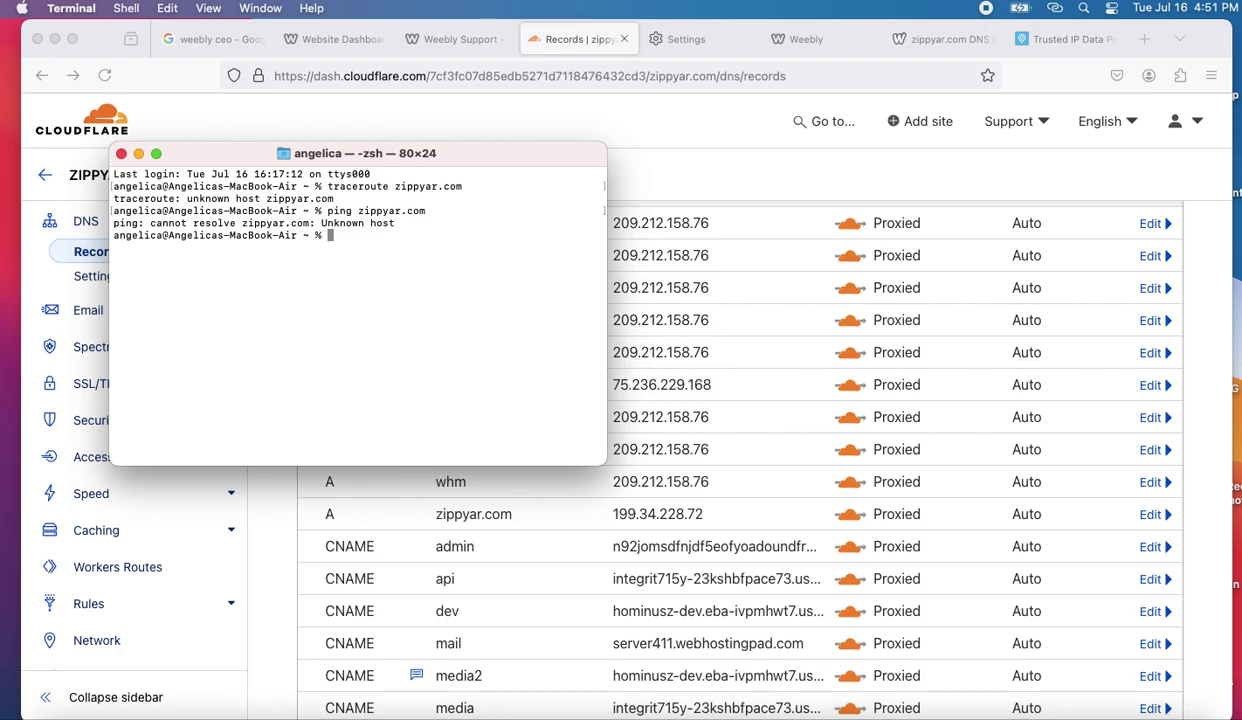
- Type a note that DNS changes are still propagating, then erase it
{"action": "type", "text": "still propagating"}
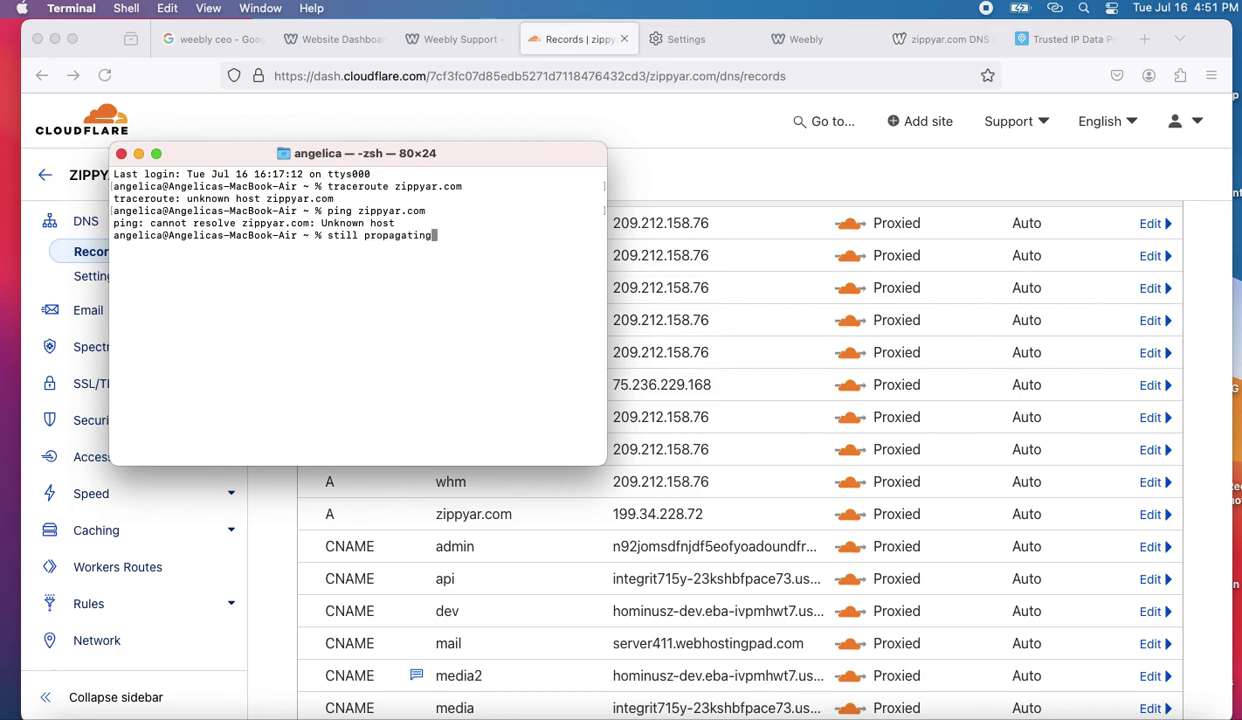
{"action": "type", "text": "SMH"}
{"action": "key", "text": "BackSpace"}
{"action": "key", "text": "BackSpace"}
{"action": "key", "text": "BackSpace"}
{"action": "type", "text": "DNS chng"}
{"action": "key", "text": "BackSpace"}
{"action": "key", "text": "BackSpace"}
{"action": "type", "text": "anges"}
{"action": "key", "text": "BackSpace"}
{"action": "key", "text": "BackSpace"}
{"action": "key", "text": "BackSpace"}
{"action": "key", "text": "BackSpace"}
{"action": "key", "text": "BackSpace"}
{"action": "key", "text": "BackSpace"}
{"action": "key", "text": "BackSpace"}
{"action": "key", "text": "BackSpace"}
{"action": "key", "text": "BackSpace"}
{"action": "key", "text": "BackSpace"}
{"action": "key", "text": "BackSpace"}
{"action": "key", "text": "BackSpace"}
{"action": "key", "text": "BackSpace"}
{"action": "key", "text": "BackSpace"}
{"action": "key", "text": "BackSpace"}
{"action": "key", "text": "BackSpace"}
{"action": "key", "text": "BackSpace"}
{"action": "key", "text": "BackSpace"}
{"action": "key", "text": "BackSpace"}
{"action": "key", "text": "BackSpace"}
{"action": "key", "text": "BackSpace"}
{"action": "key", "text": "BackSpace"}
{"action": "key", "text": "BackSpace"}
{"action": "key", "text": "BackSpace"}
{"action": "key", "text": "BackSpace"}
{"action": "key", "text": "BackSpace"}
{"action": "key", "text": "BackSpace"}
{"action": "key", "text": "BackSpace"}
{"action": "key", "text": "BackSpace"}
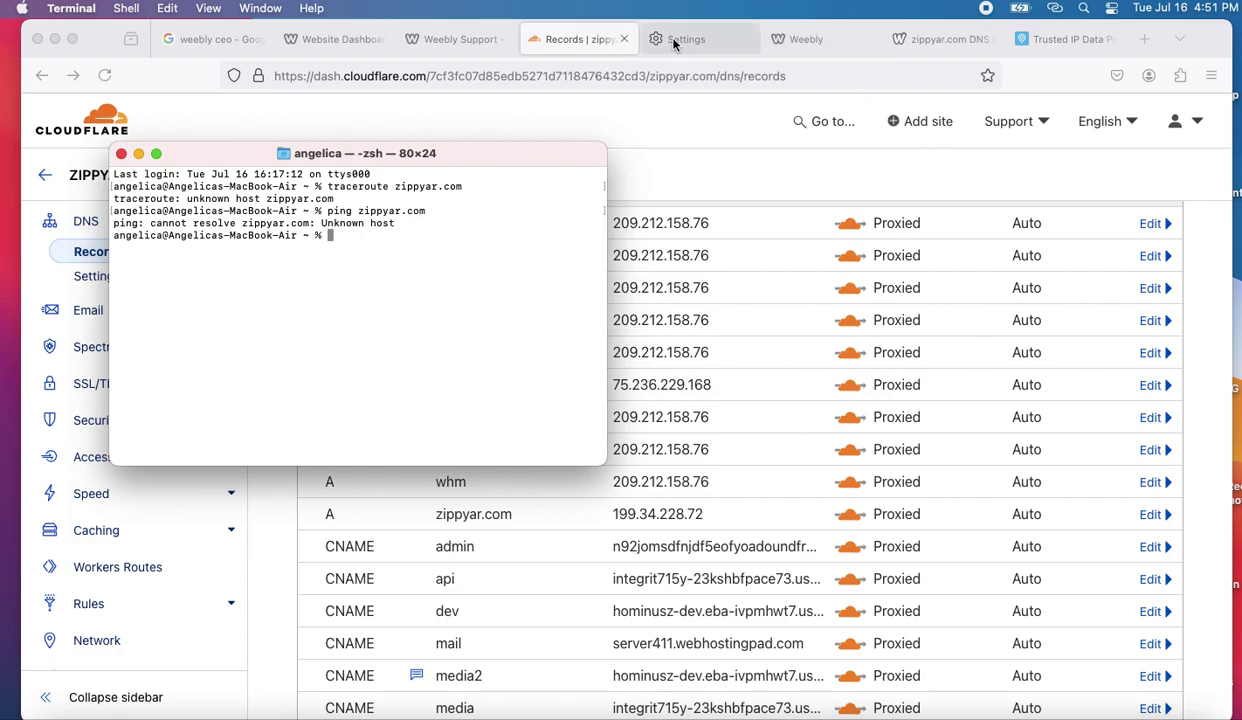
{"action": "left_click", "coordinate": [950, 38]}
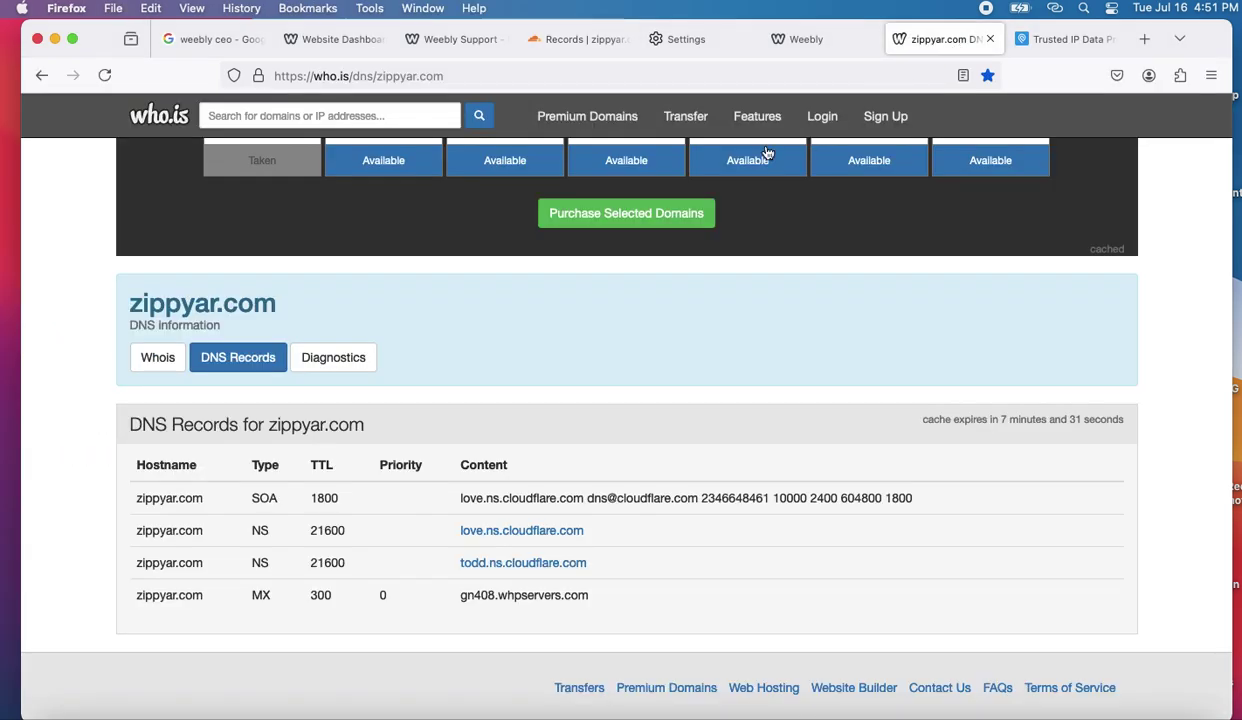
- Reload the who.is zippyar.com DNS lookup
{"action": "left_click", "coordinate": [507, 74]}
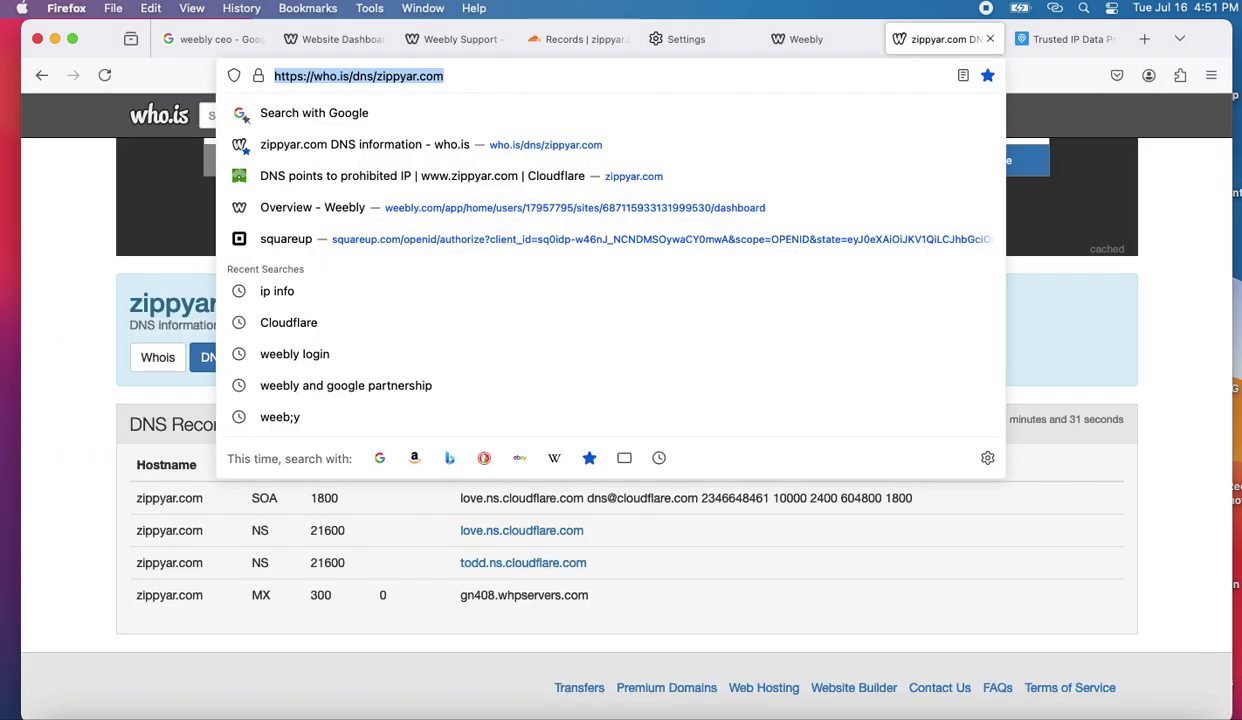
{"action": "key", "text": "Return"}
{"action": "scroll", "coordinate": [470, 414], "scroll_direction": "down", "scroll_amount": 3}
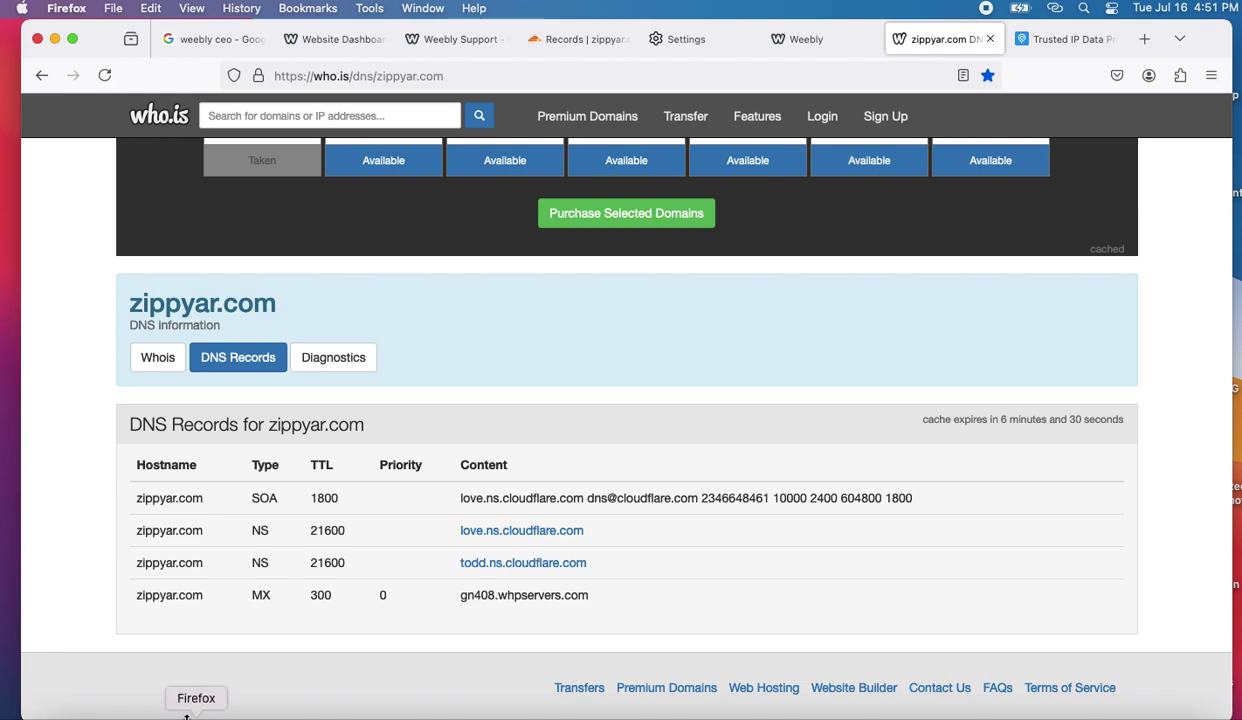
- Recheck the zippyar.com records in the Cloudflare DNS list
{"action": "left_click", "coordinate": [598, 42]}
{"action": "scroll", "coordinate": [655, 376], "scroll_direction": "down", "scroll_amount": 5}
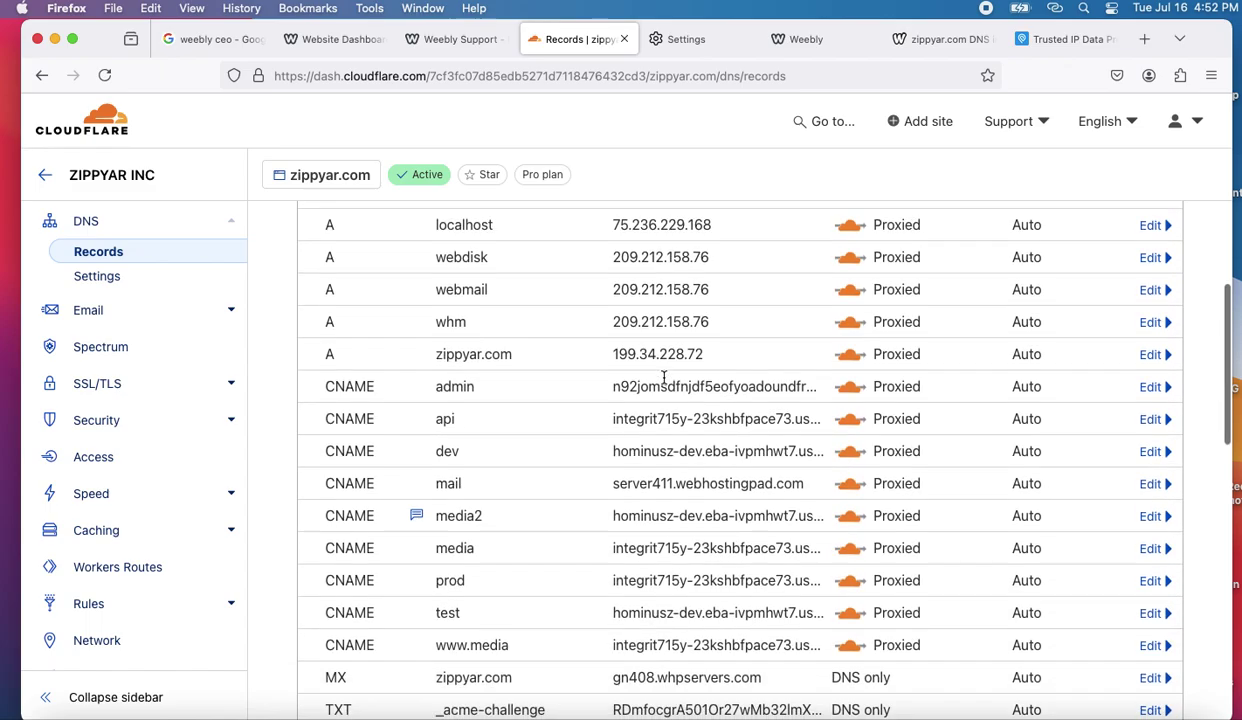
{"action": "scroll", "coordinate": [663, 377], "scroll_direction": "up", "scroll_amount": 2}
{"action": "scroll", "coordinate": [663, 377], "scroll_direction": "down", "scroll_amount": 5}
{"action": "scroll", "coordinate": [663, 377], "scroll_direction": "up", "scroll_amount": 6}
{"action": "scroll", "coordinate": [663, 377], "scroll_direction": "up", "scroll_amount": 5}
{"action": "scroll", "coordinate": [663, 377], "scroll_direction": "down", "scroll_amount": 6}
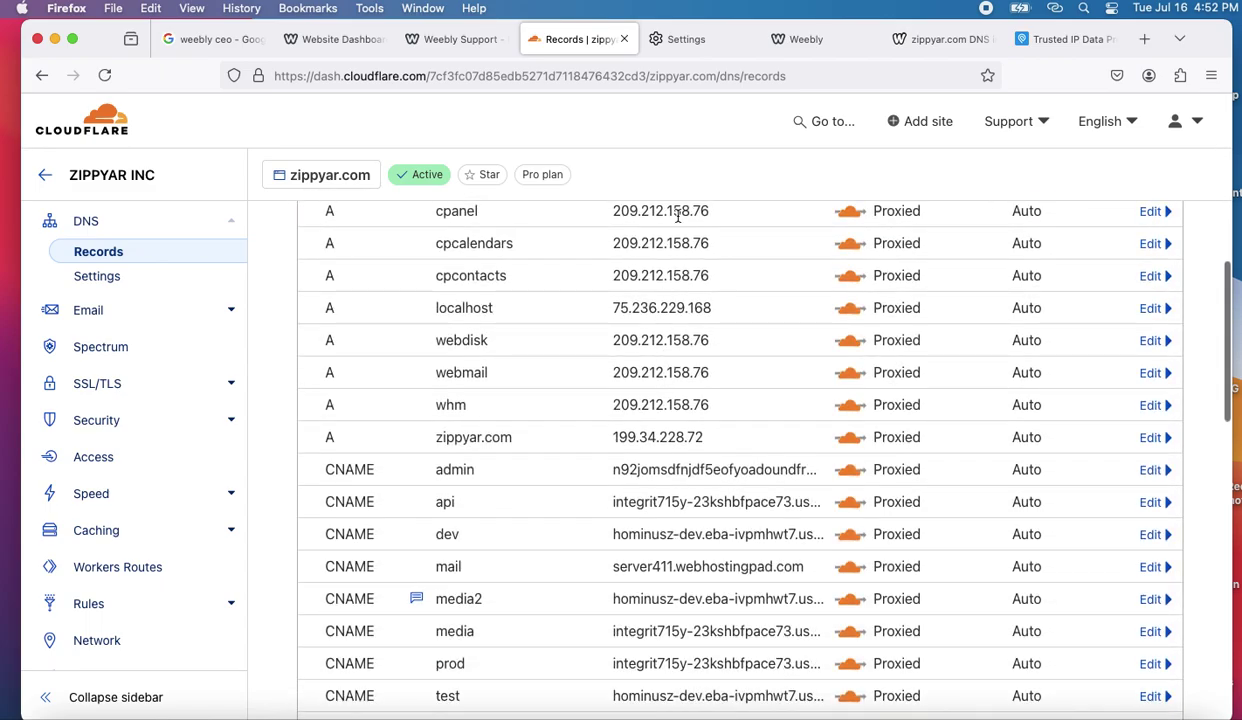
{"action": "left_click", "coordinate": [1025, 40]}
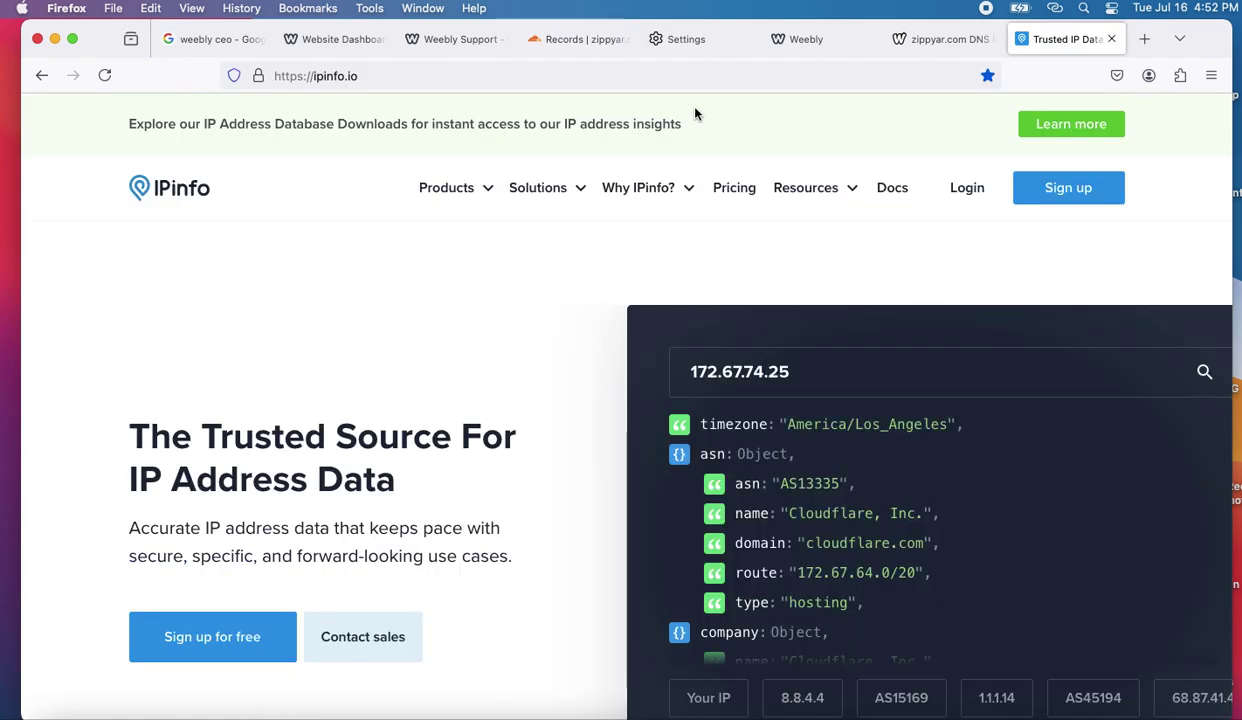
- Reload the ipinfo.io page, then go back to the who.is zippyar.com lookup
{"action": "left_click", "coordinate": [470, 77]}
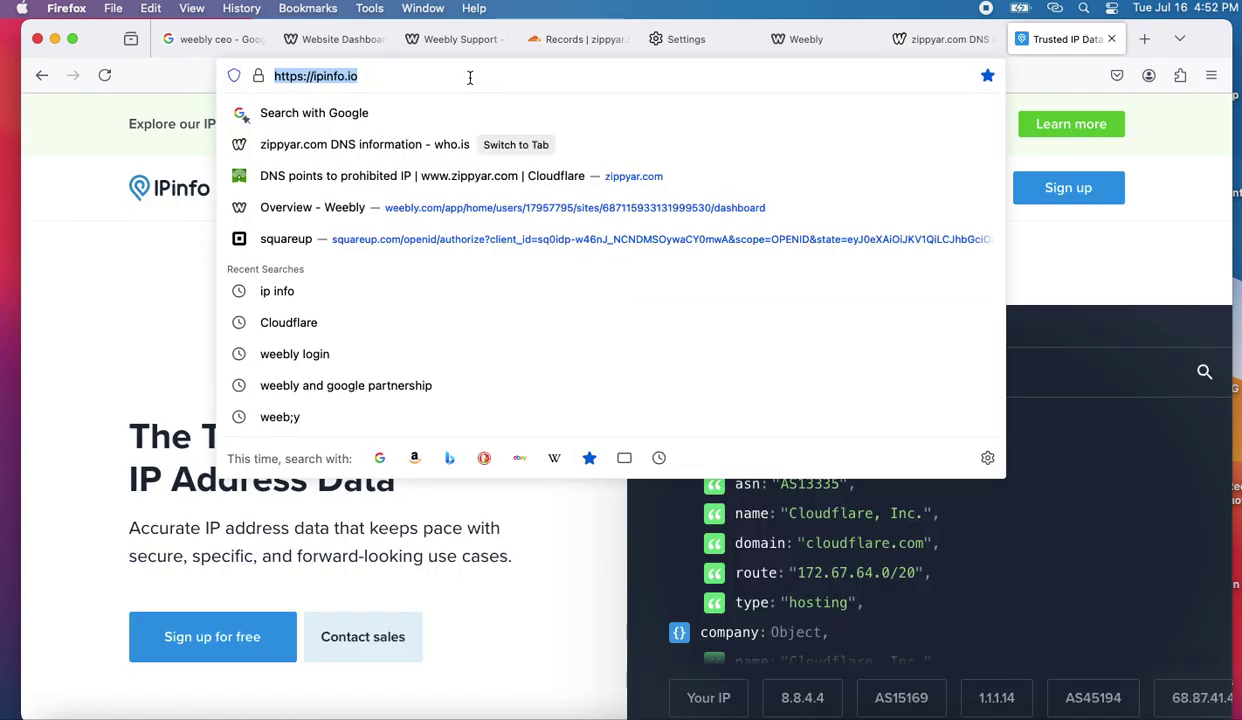
{"action": "key", "text": "Return"}
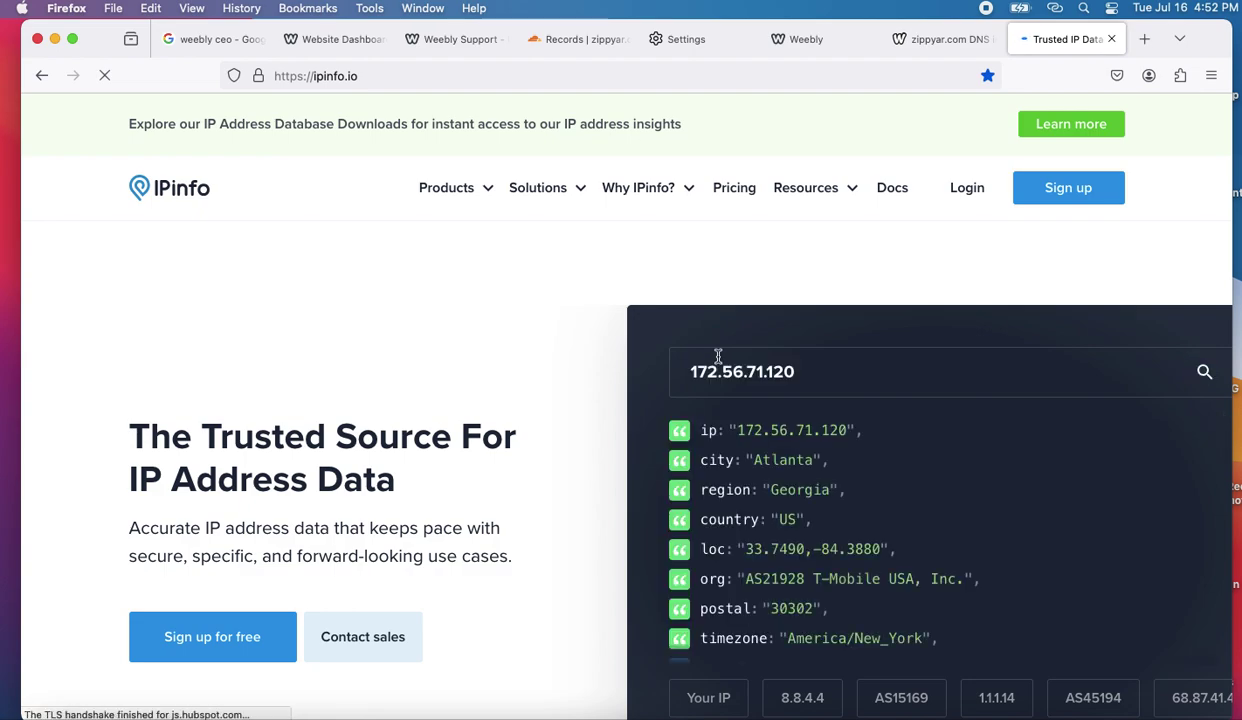
{"action": "scroll", "coordinate": [724, 381], "scroll_direction": "up", "scroll_amount": 1}
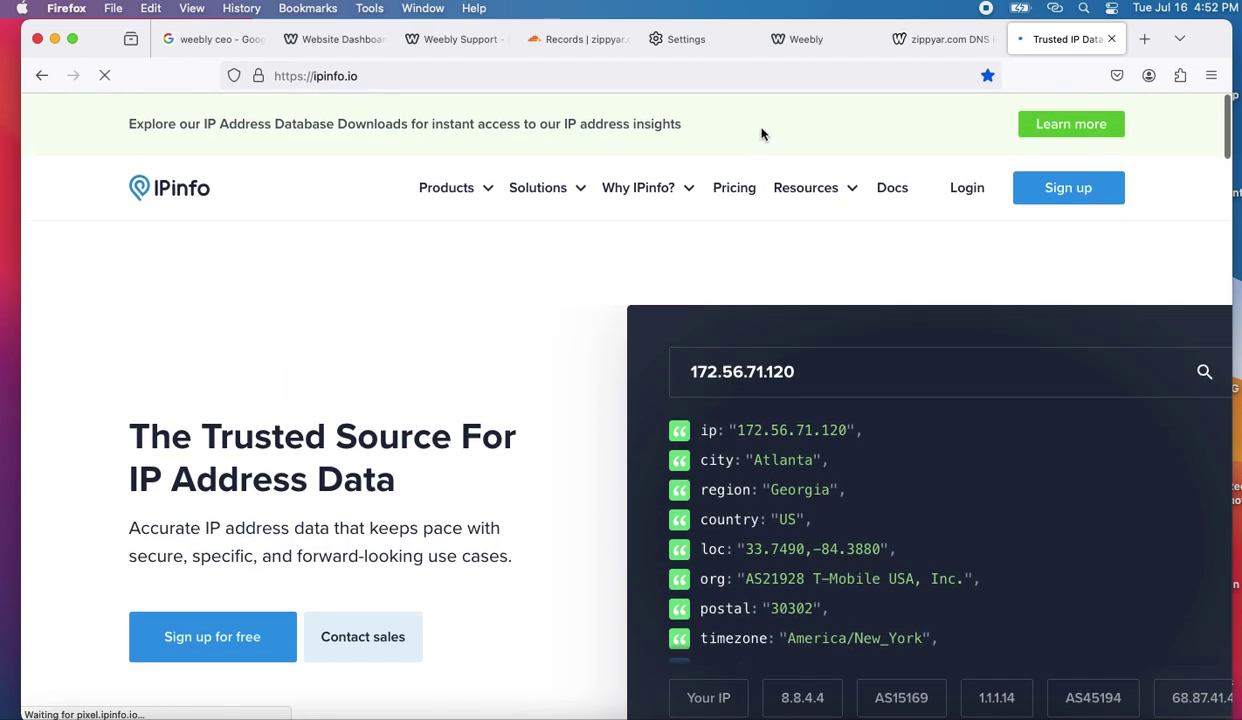
{"action": "left_click", "coordinate": [945, 39]}
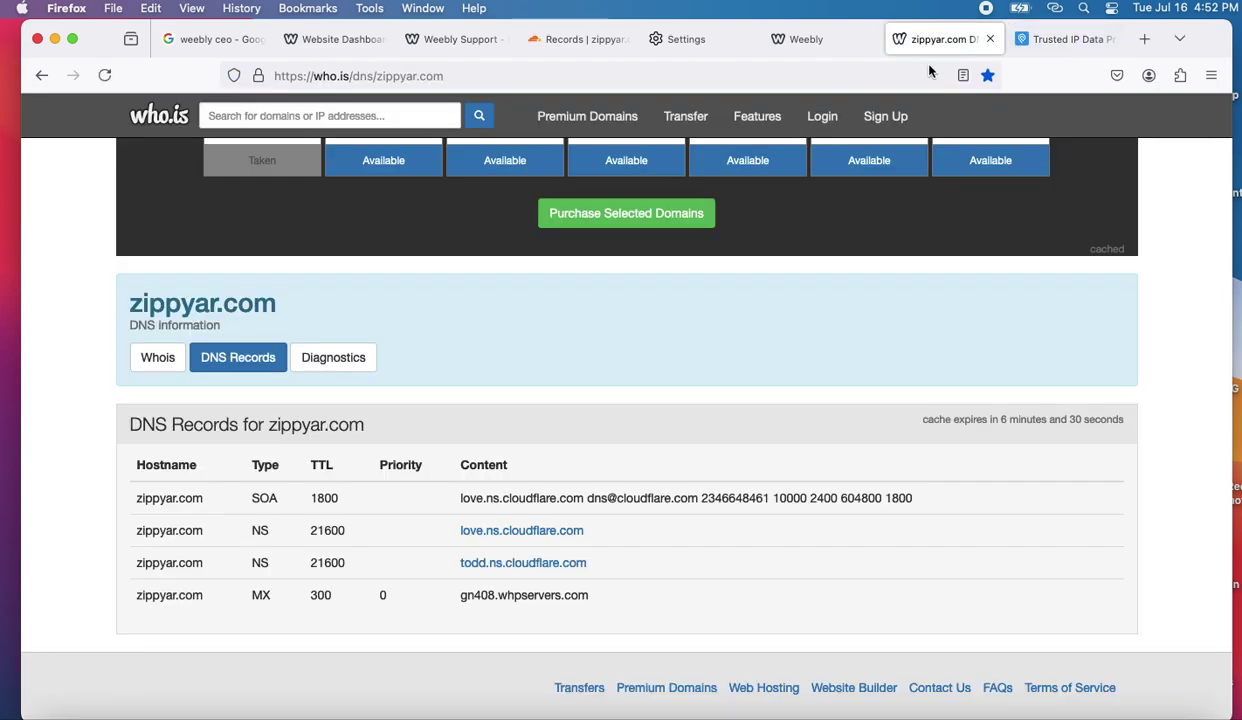
- Refresh the who.is zippyar.com lookup twice more
{"action": "left_click", "coordinate": [485, 76]}
{"action": "key", "text": "Return"}
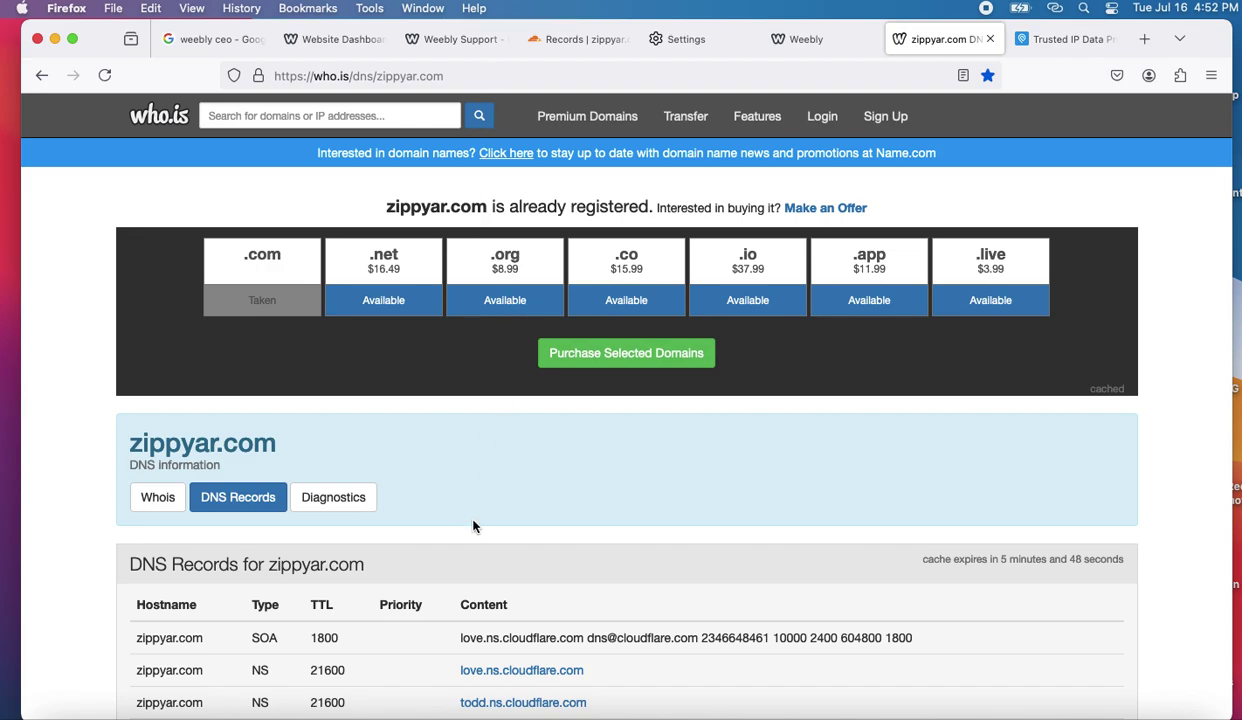
{"action": "scroll", "coordinate": [474, 526], "scroll_direction": "down", "scroll_amount": 3}
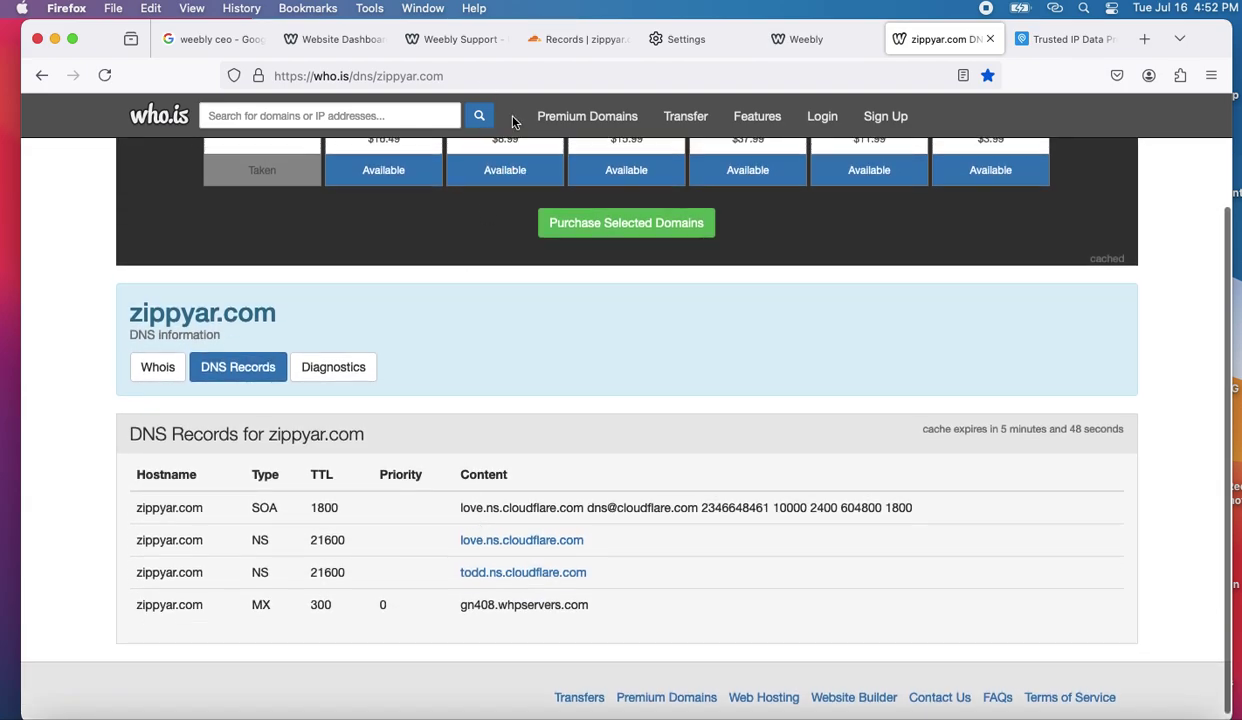
{"action": "left_click", "coordinate": [498, 76]}
{"action": "key", "text": "Return"}
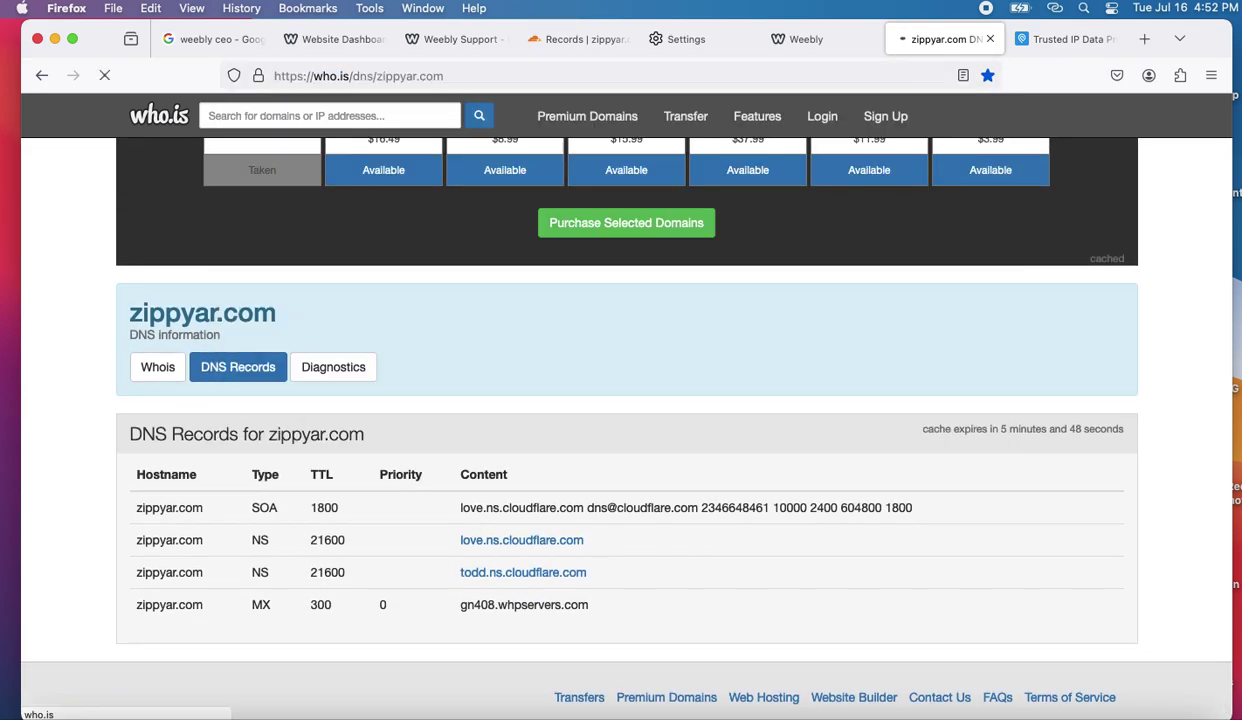
{"action": "scroll", "coordinate": [510, 335], "scroll_direction": "down", "scroll_amount": 3}
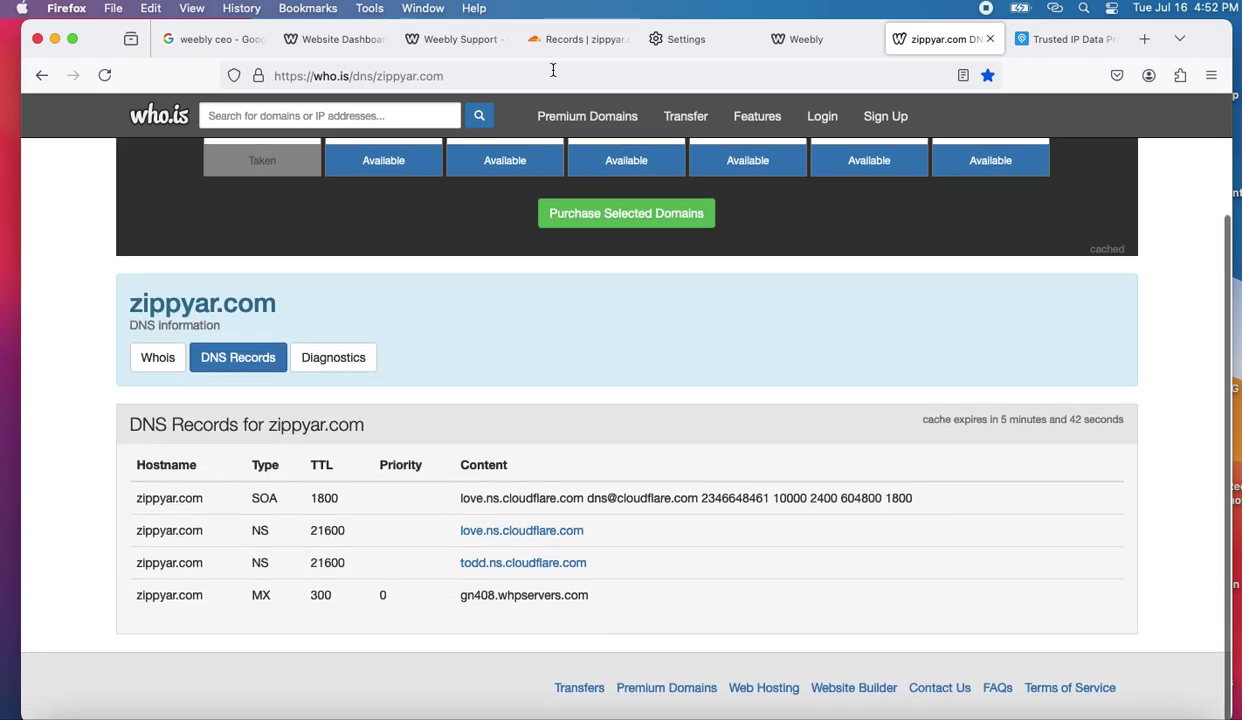
- Return to the Cloudflare DNS records list and scroll to the top
{"action": "left_click", "coordinate": [600, 45]}
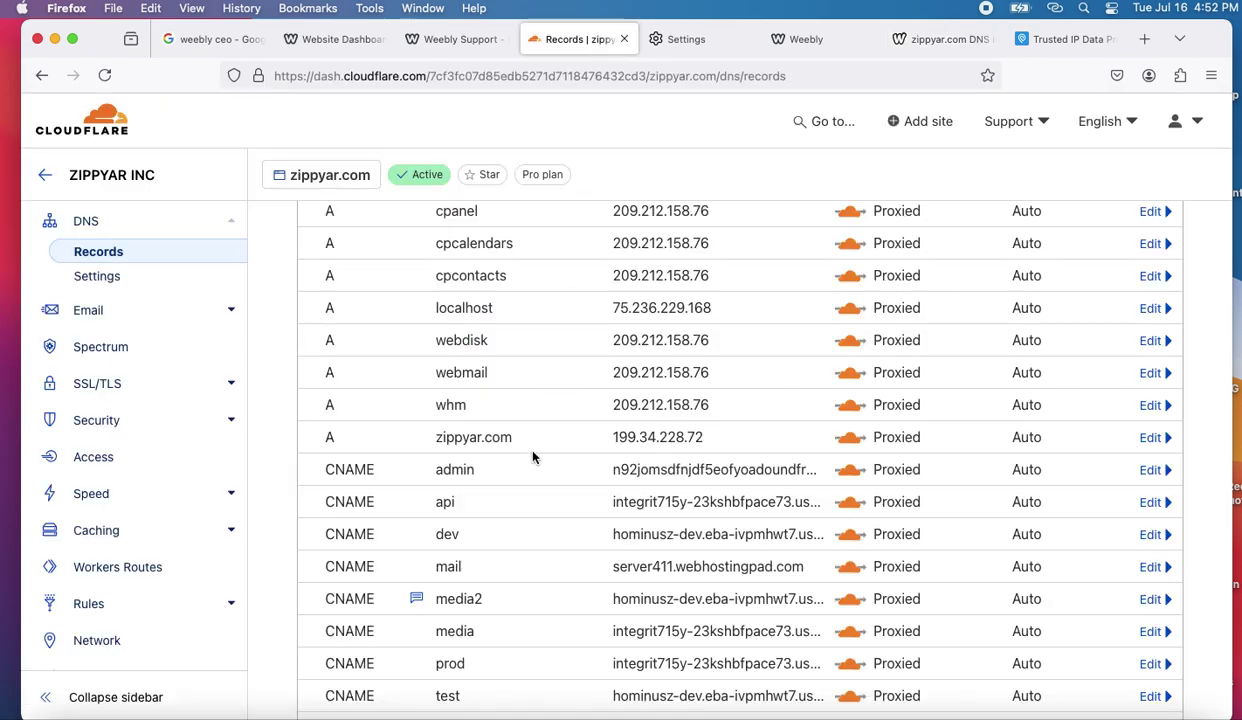
{"action": "scroll", "coordinate": [516, 437], "scroll_direction": "down", "scroll_amount": 2}
{"action": "scroll", "coordinate": [529, 466], "scroll_direction": "up", "scroll_amount": 3}
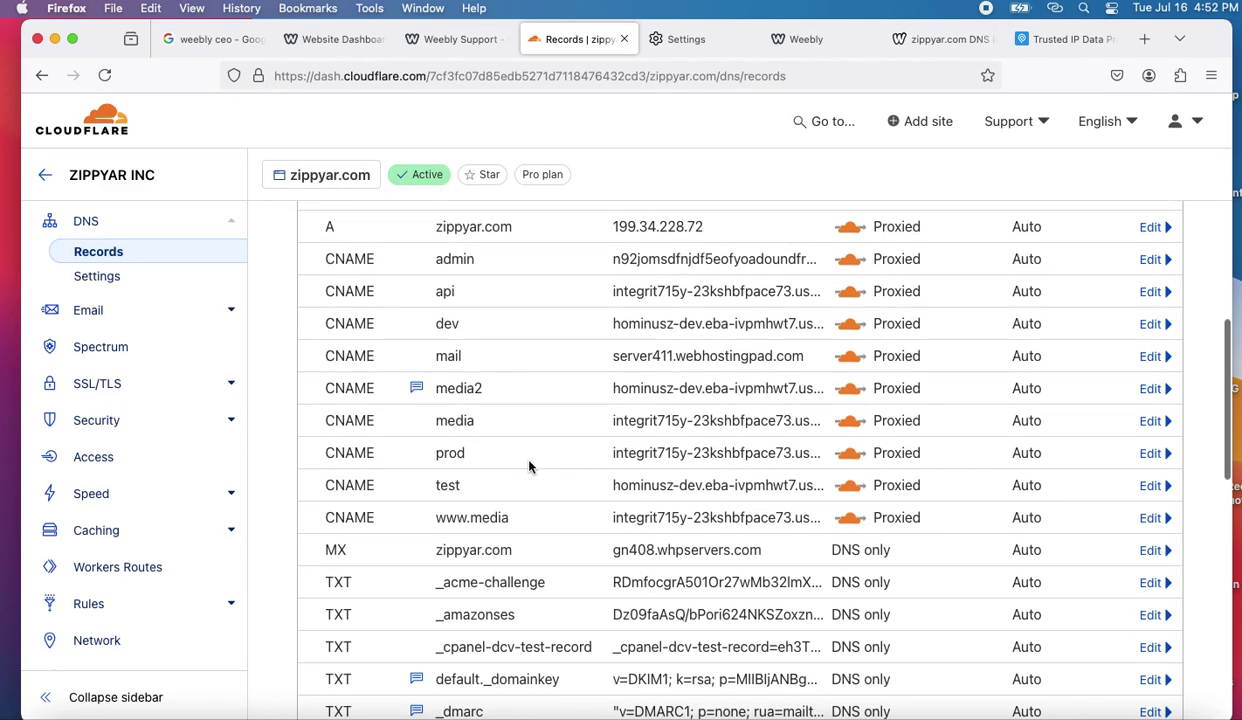
{"action": "scroll", "coordinate": [760, 303], "scroll_direction": "up", "scroll_amount": 6}
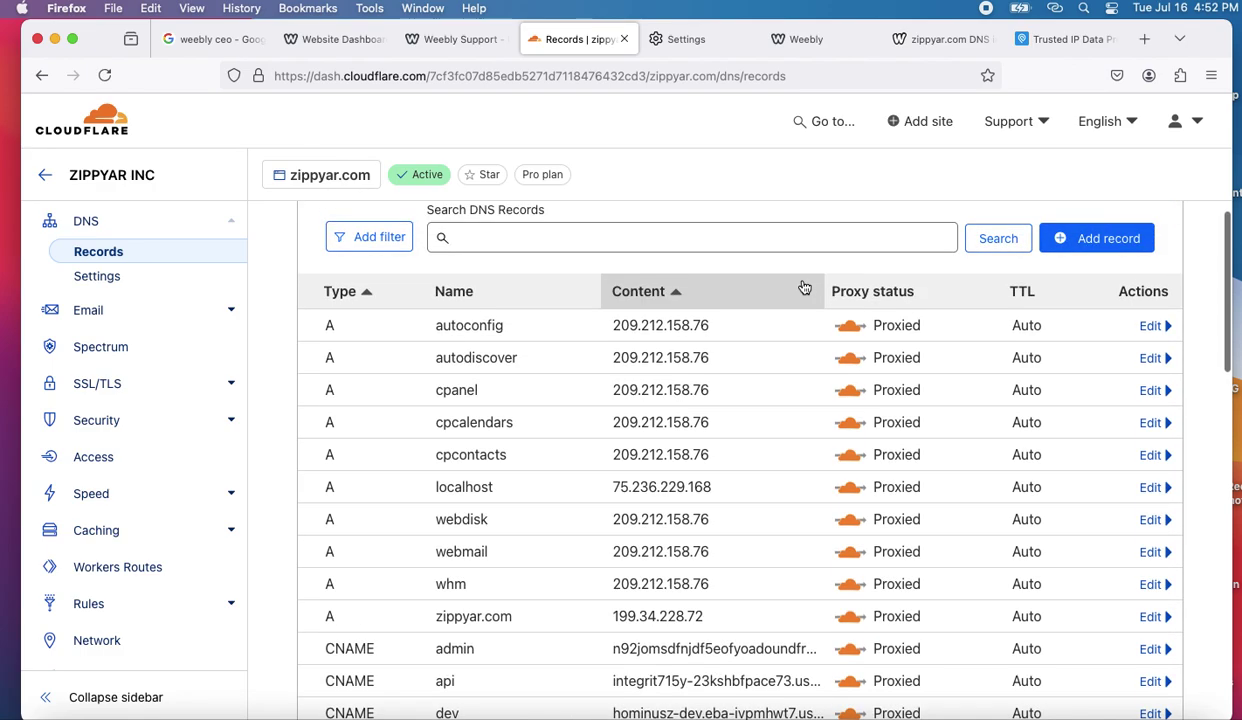
- Add a CNAME record named www targeting zippyar.com and save it
{"action": "left_click", "coordinate": [1080, 234]}
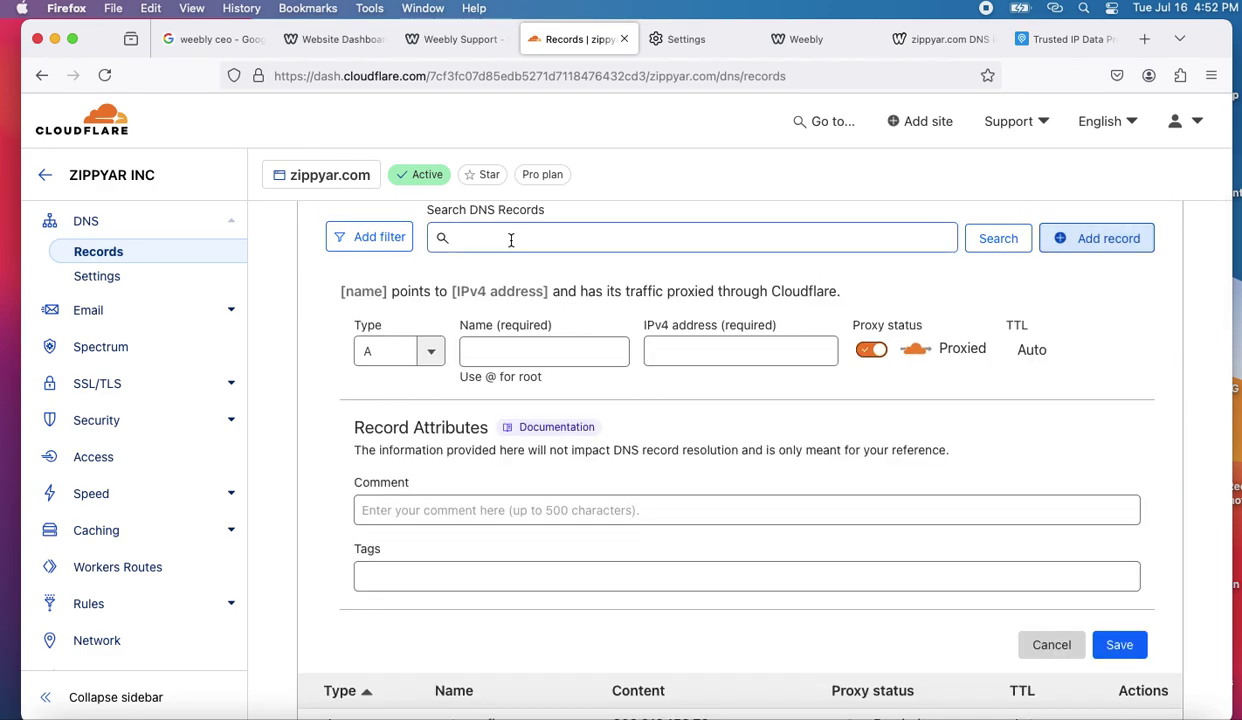
{"action": "left_click", "coordinate": [430, 352]}
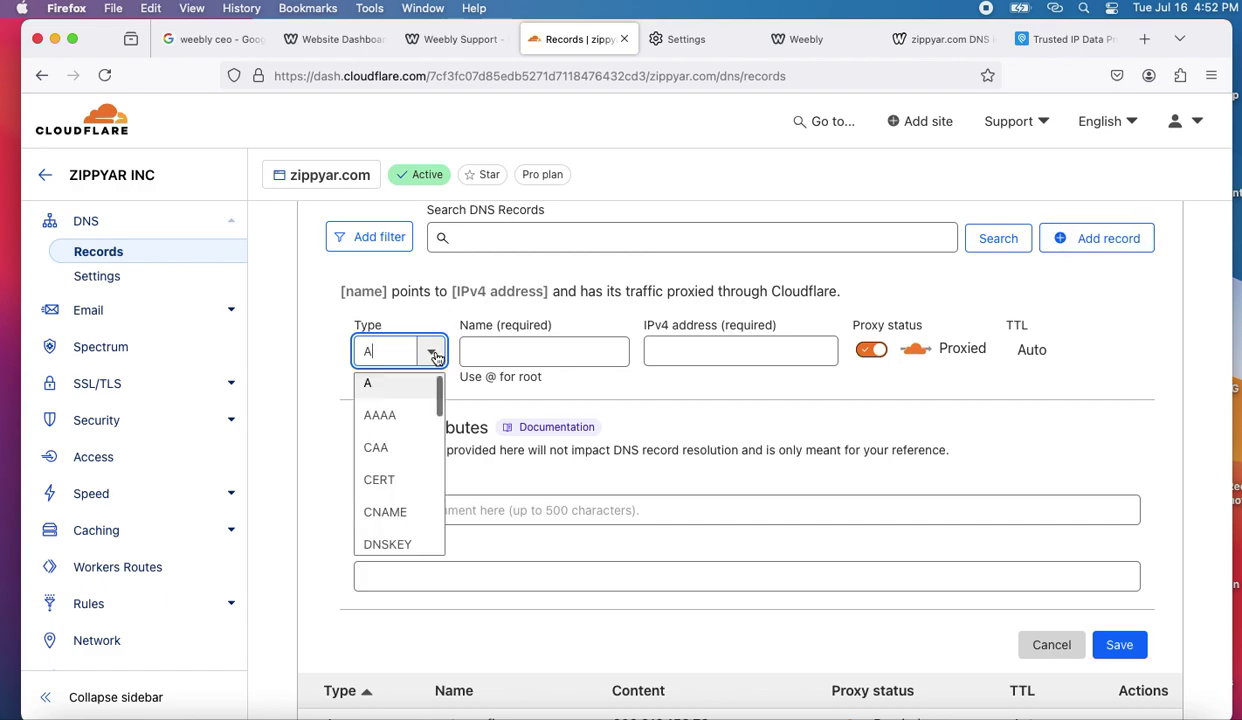
{"action": "left_click", "coordinate": [395, 511]}
{"action": "left_click", "coordinate": [483, 356]}
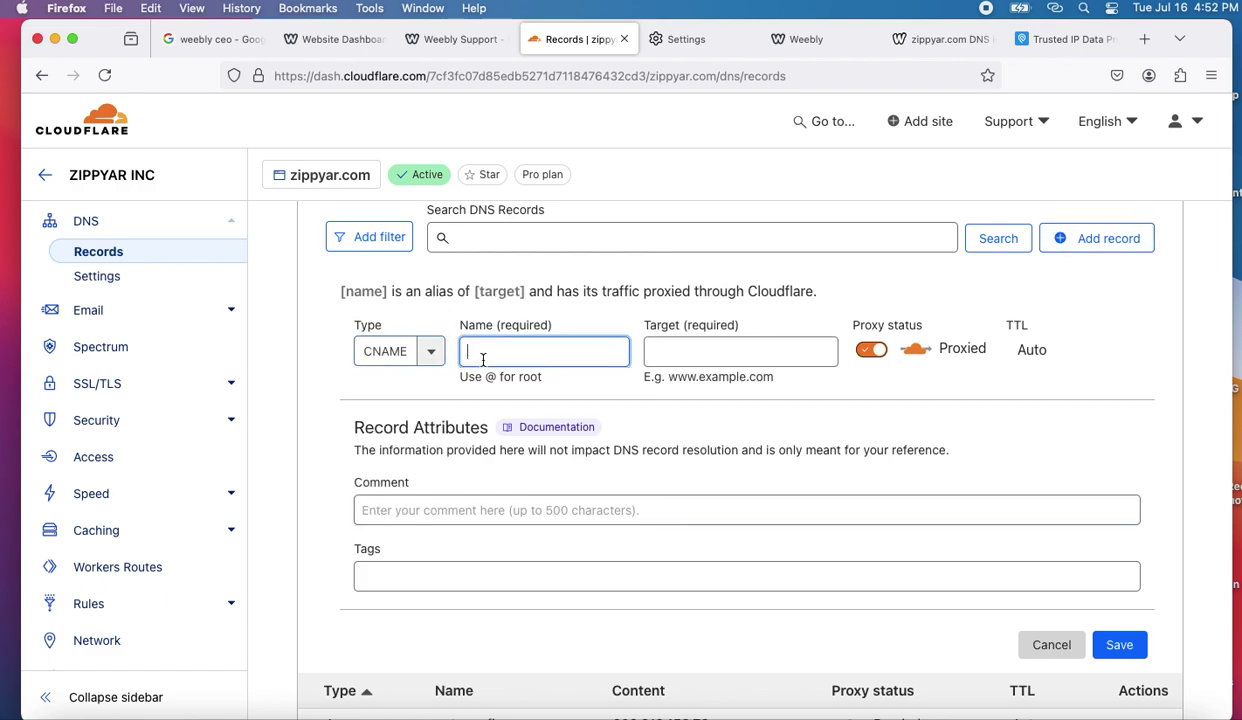
{"action": "type", "text": "www"}
{"action": "left_click", "coordinate": [683, 353]}
{"action": "type", "text": "zippy"}
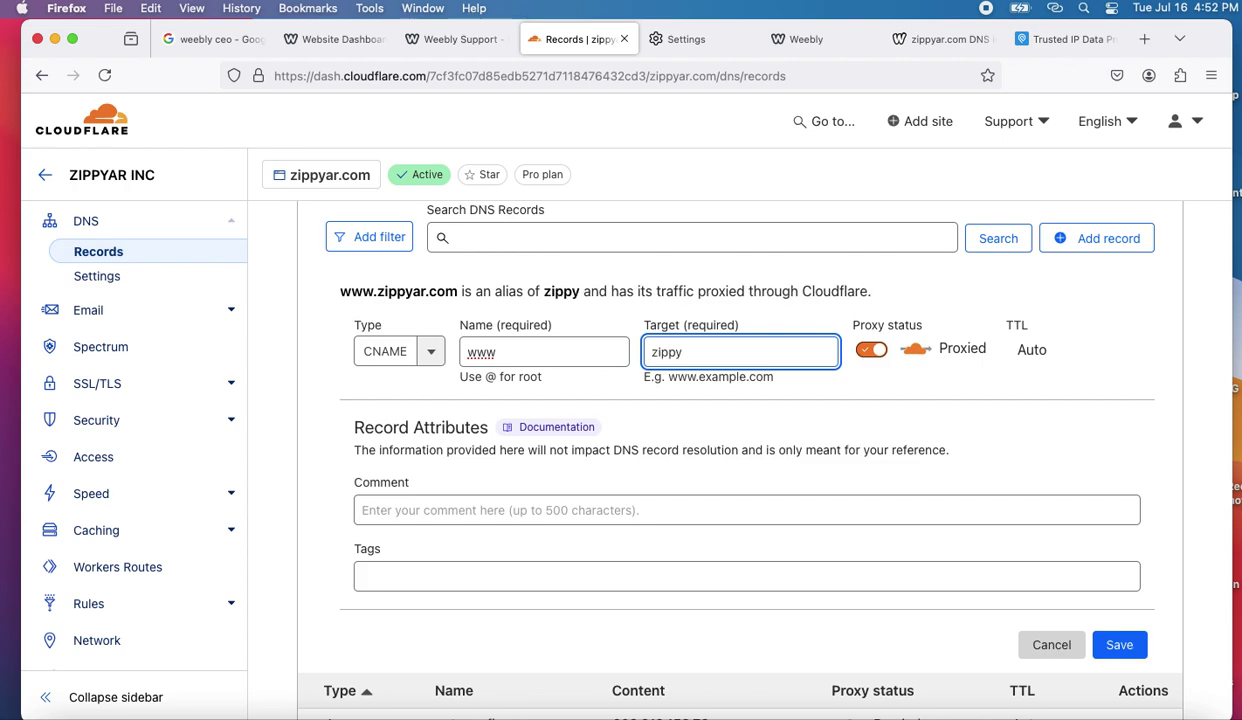
{"action": "type", "text": "ar.com"}
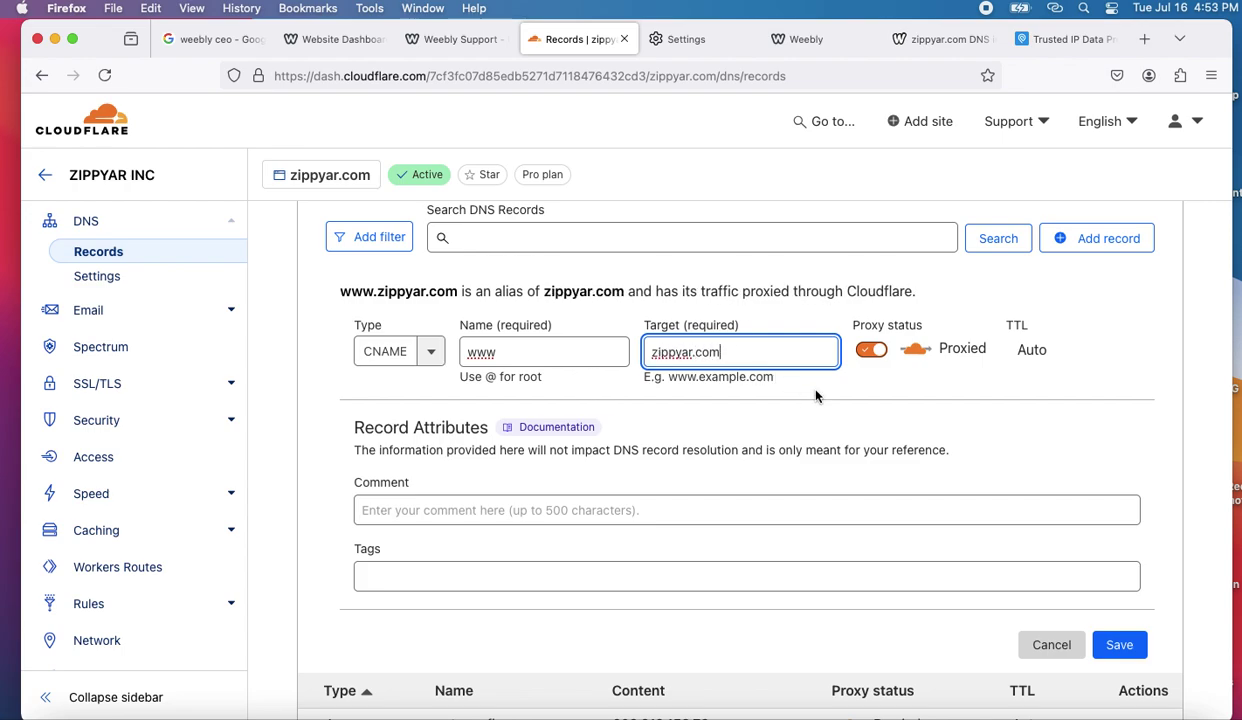
{"action": "left_click", "coordinate": [1128, 655]}
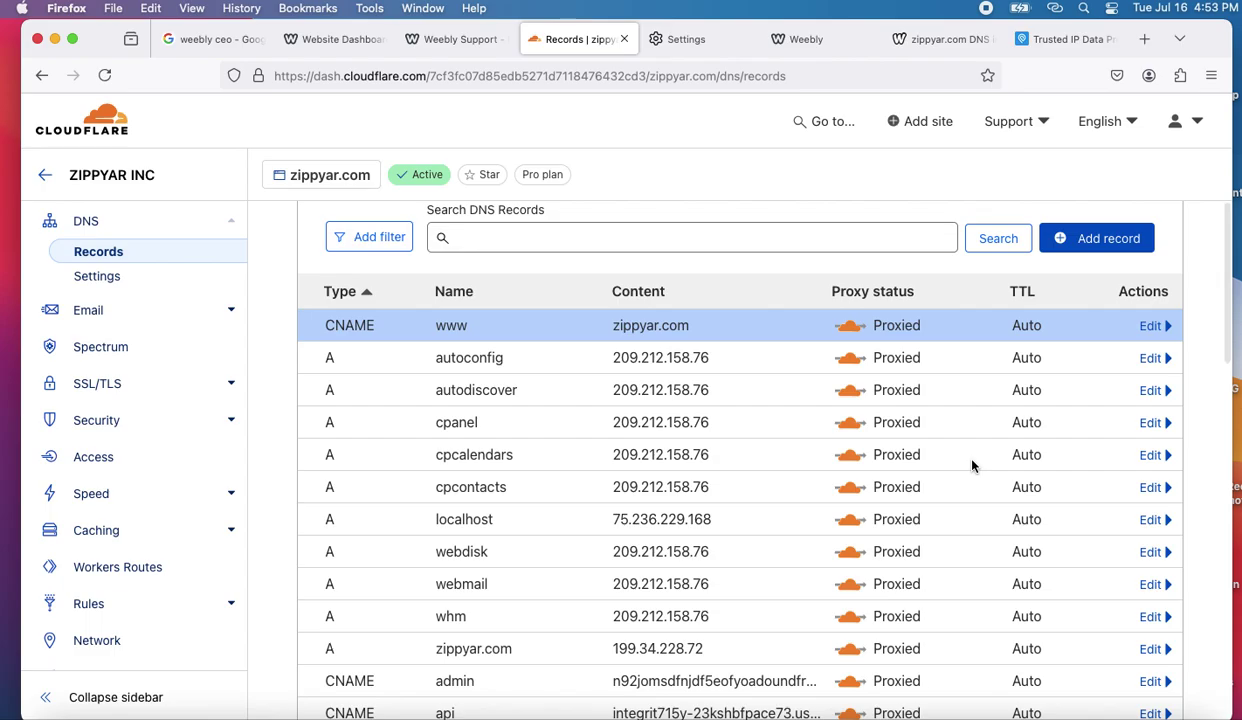
- Scroll through the DNS records list to check the new www entry
{"action": "scroll", "coordinate": [972, 465], "scroll_direction": "down", "scroll_amount": 5}
{"action": "scroll", "coordinate": [972, 465], "scroll_direction": "up", "scroll_amount": 5}
{"action": "scroll", "coordinate": [972, 465], "scroll_direction": "down", "scroll_amount": 5}
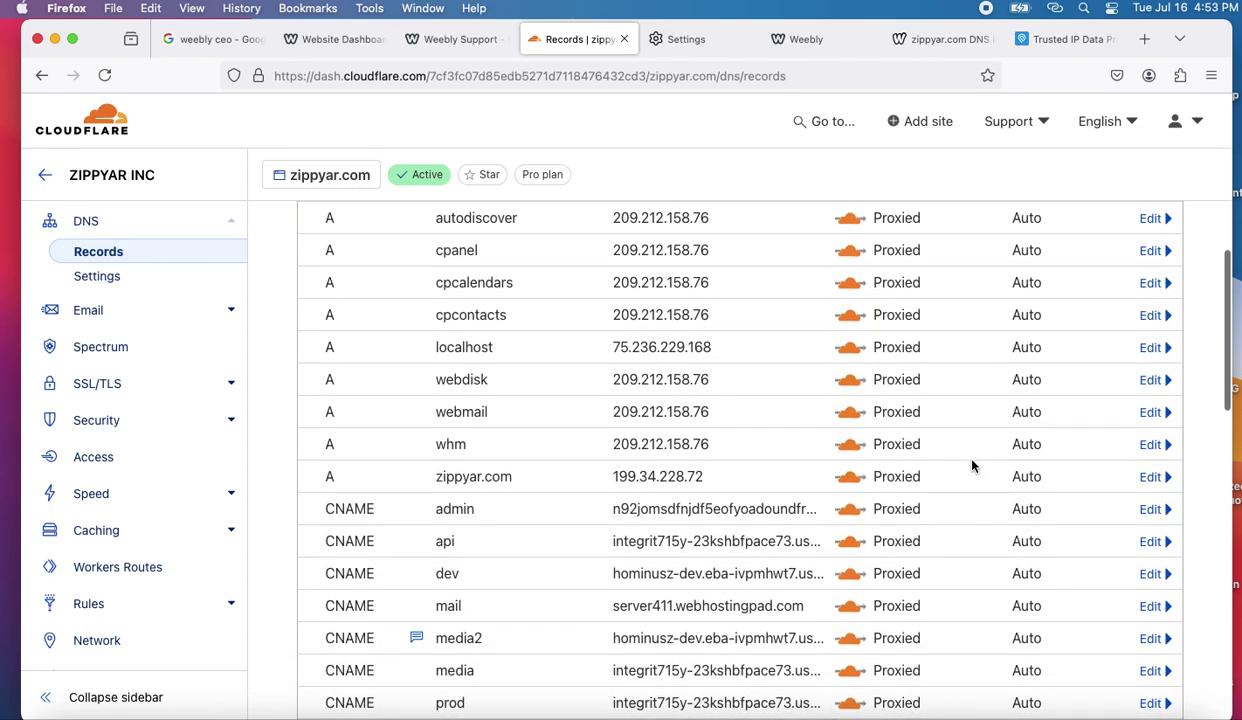
{"action": "scroll", "coordinate": [972, 465], "scroll_direction": "down", "scroll_amount": 10}
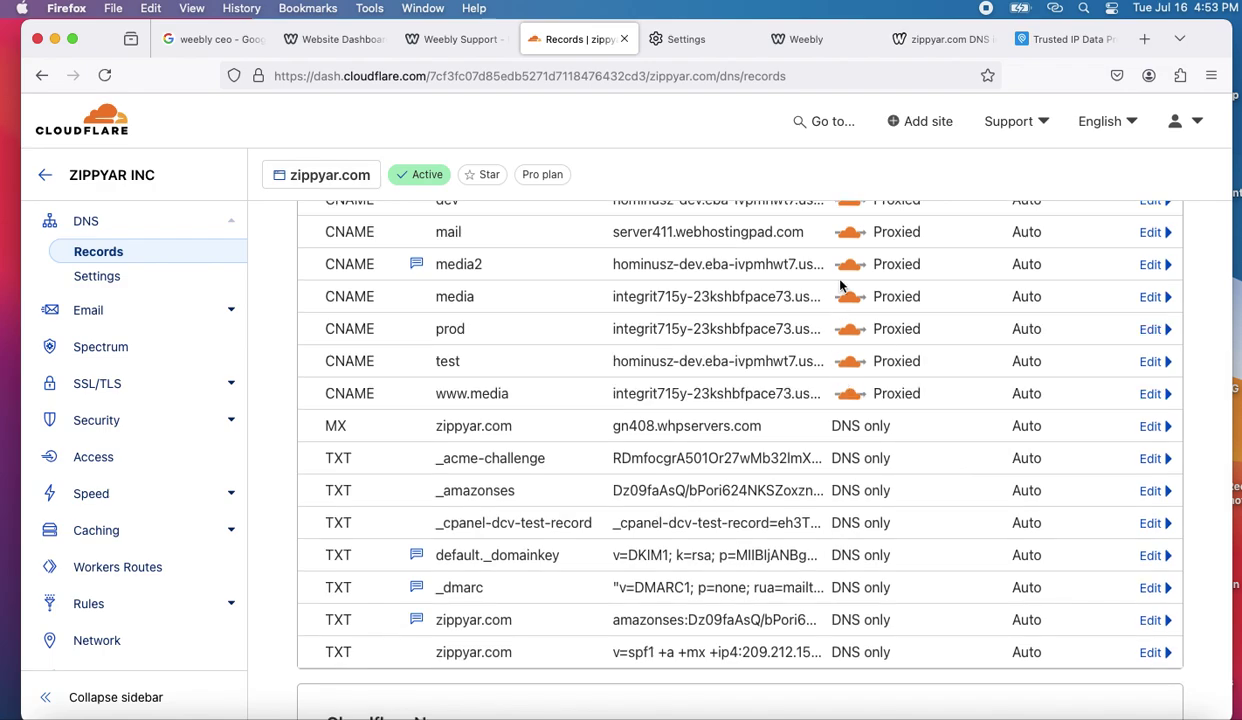
{"action": "left_click", "coordinate": [1027, 39]}
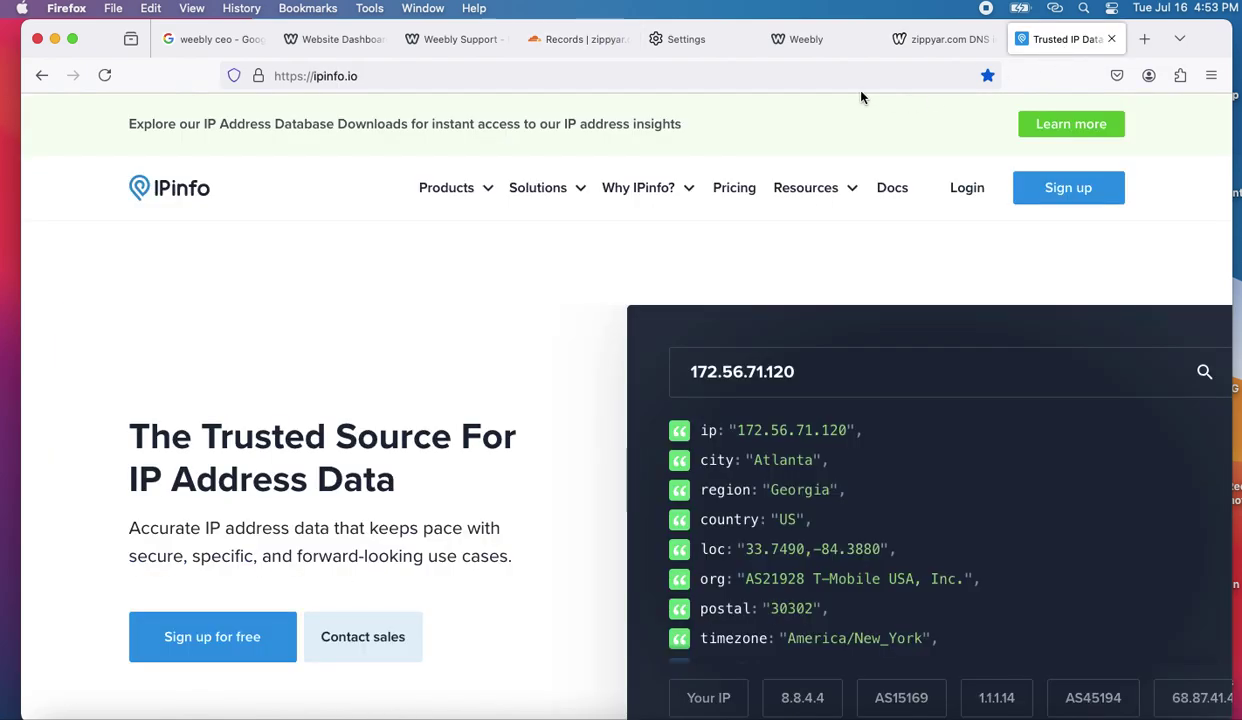
- Refresh the who.is zippyar.com lookup, then move on to the Weebly site settings
{"action": "left_click", "coordinate": [923, 42]}
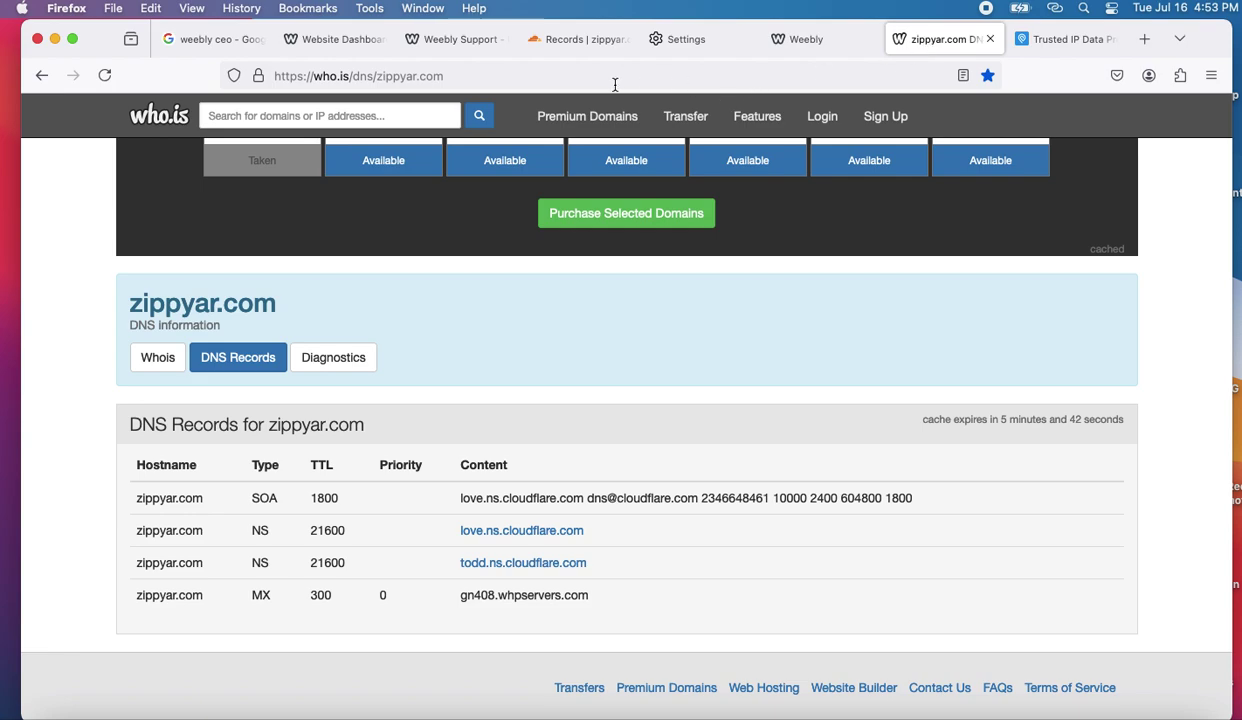
{"action": "left_click", "coordinate": [552, 83]}
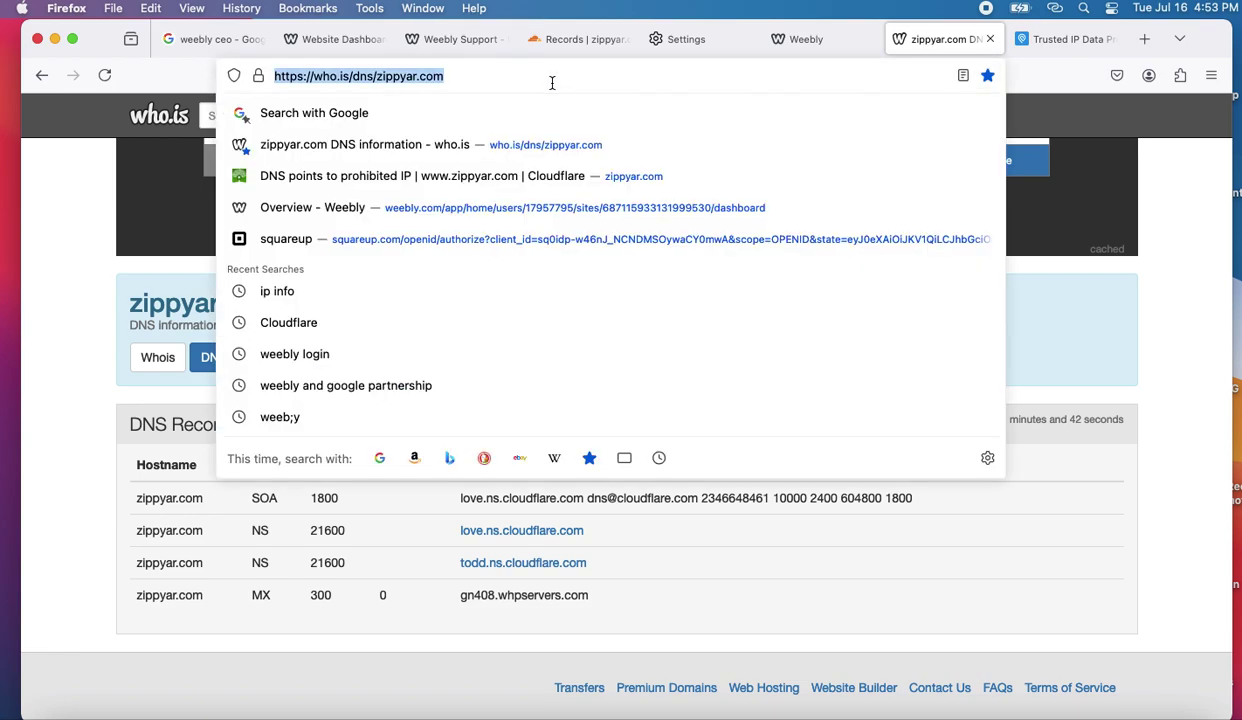
{"action": "key", "text": "Return"}
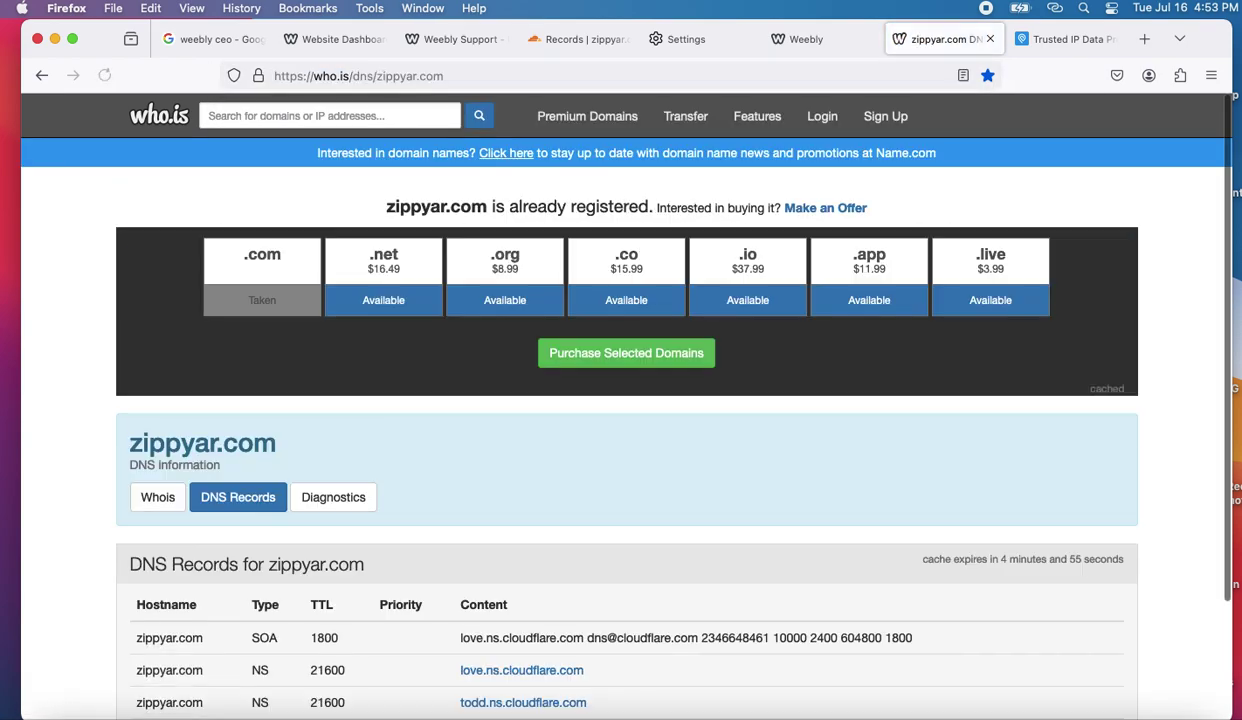
{"action": "scroll", "coordinate": [604, 410], "scroll_direction": "down", "scroll_amount": 2}
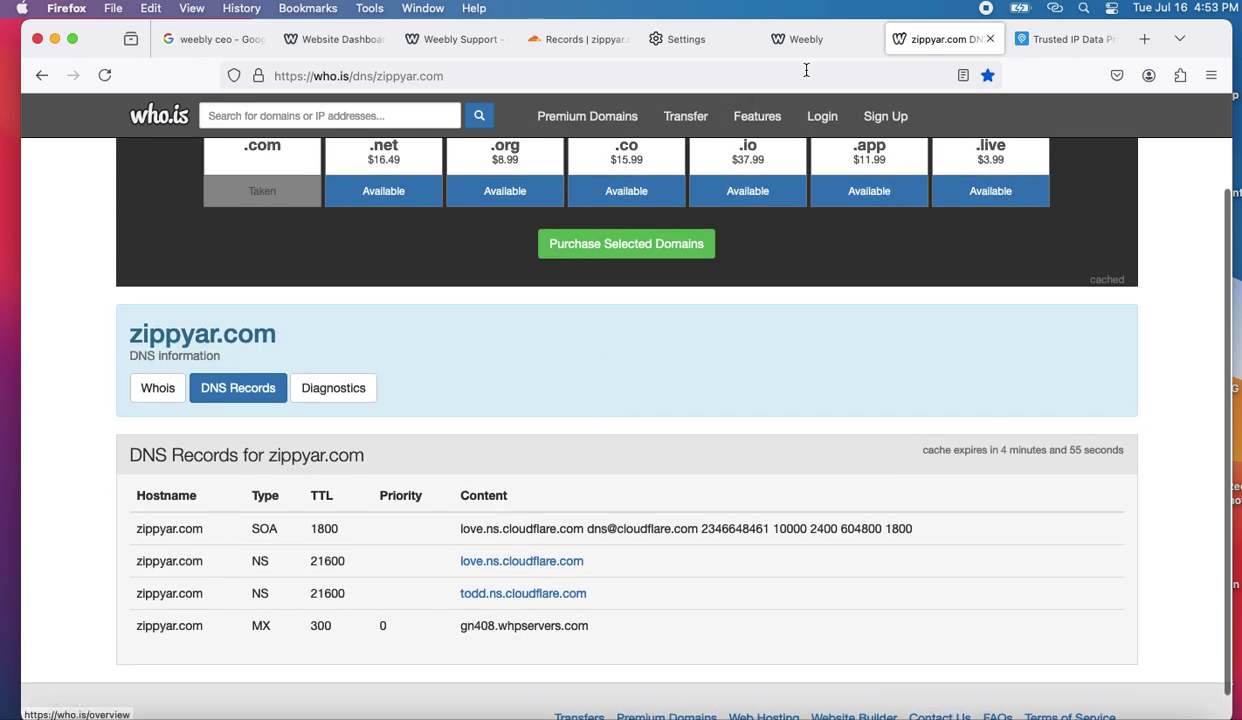
{"action": "left_click", "coordinate": [1067, 40]}
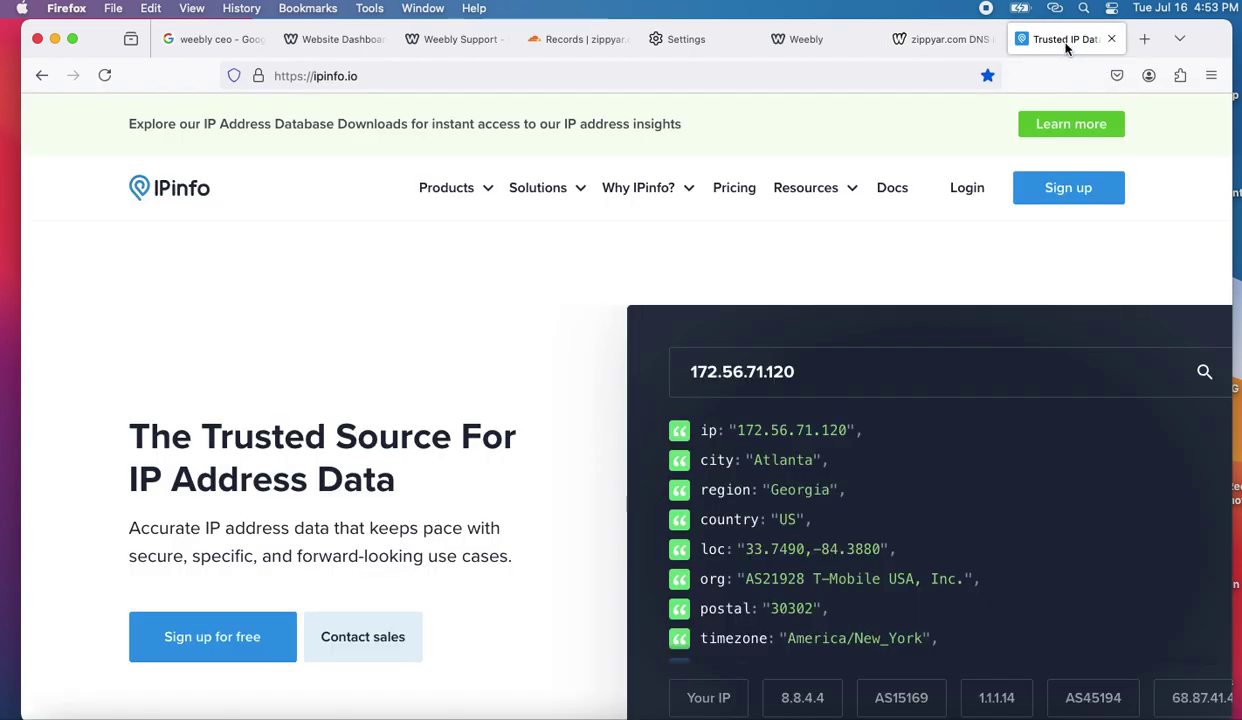
{"action": "left_click", "coordinate": [780, 36]}
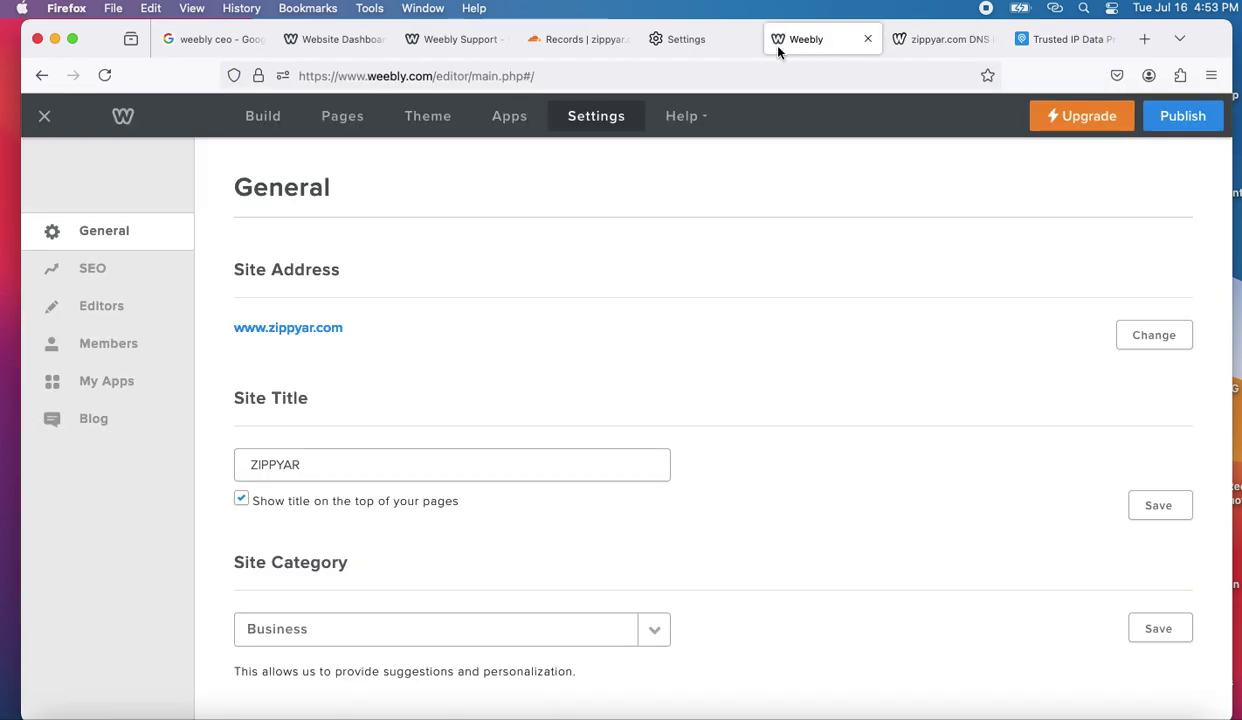
- Open Firefox's stored cookies and site data list and close it unchanged
{"action": "left_click", "coordinate": [674, 44]}
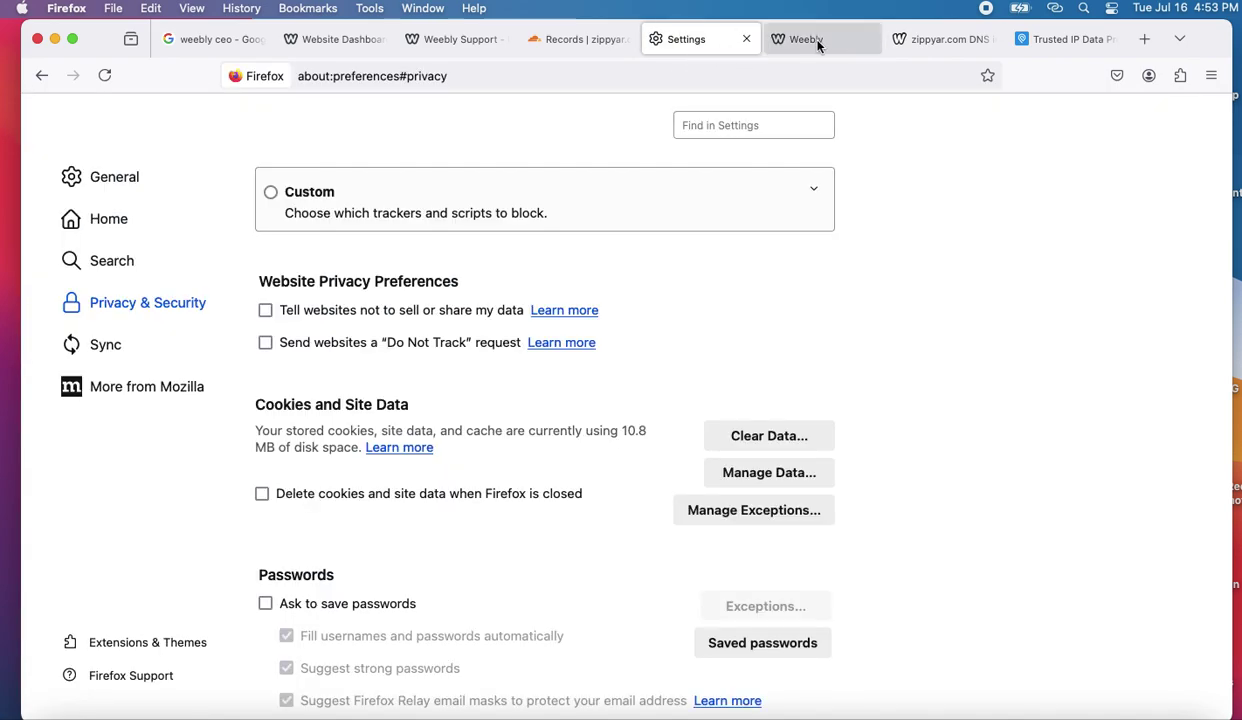
{"action": "left_click", "coordinate": [818, 43]}
{"action": "scroll", "coordinate": [621, 328], "scroll_direction": "down", "scroll_amount": 5}
{"action": "scroll", "coordinate": [621, 328], "scroll_direction": "up", "scroll_amount": 5}
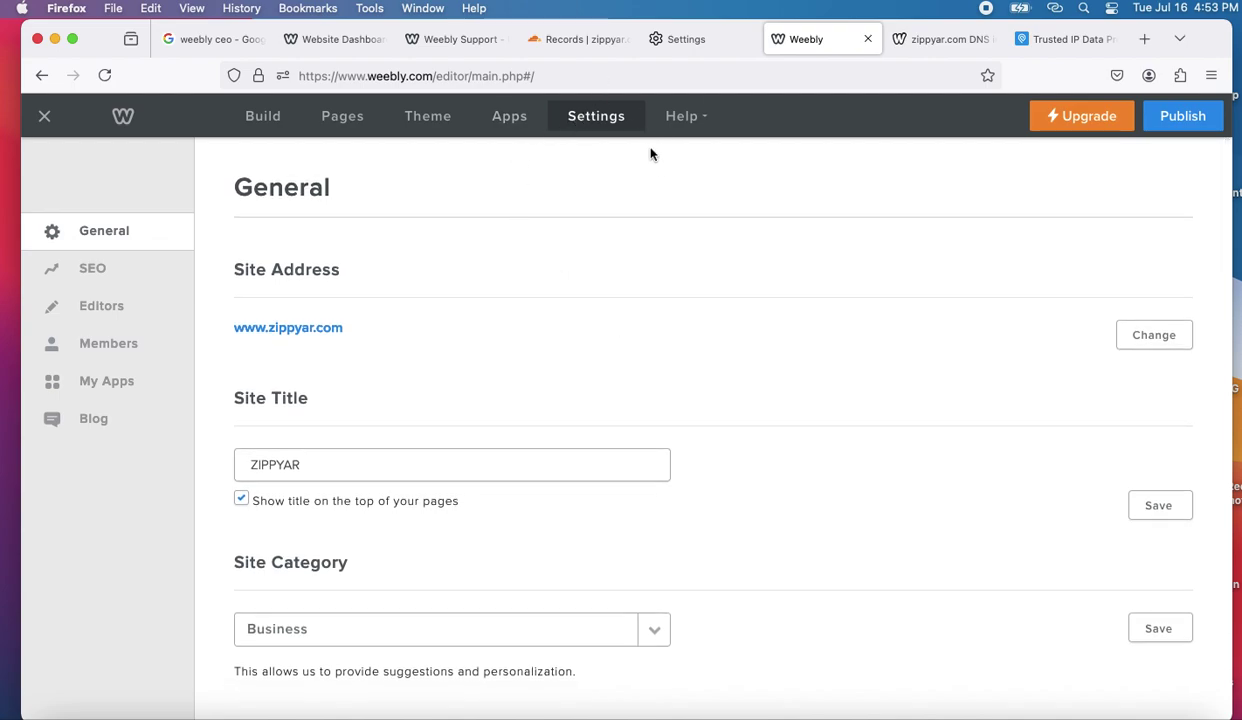
{"action": "left_click", "coordinate": [690, 41]}
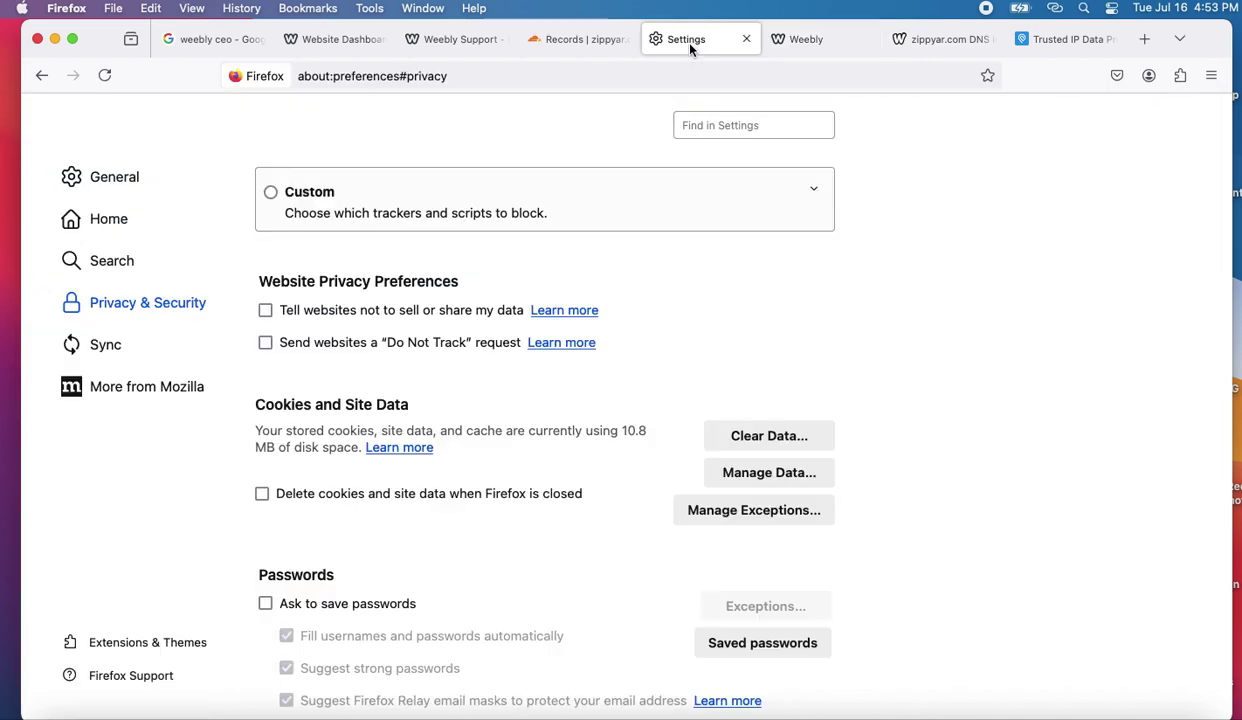
{"action": "left_click", "coordinate": [735, 471]}
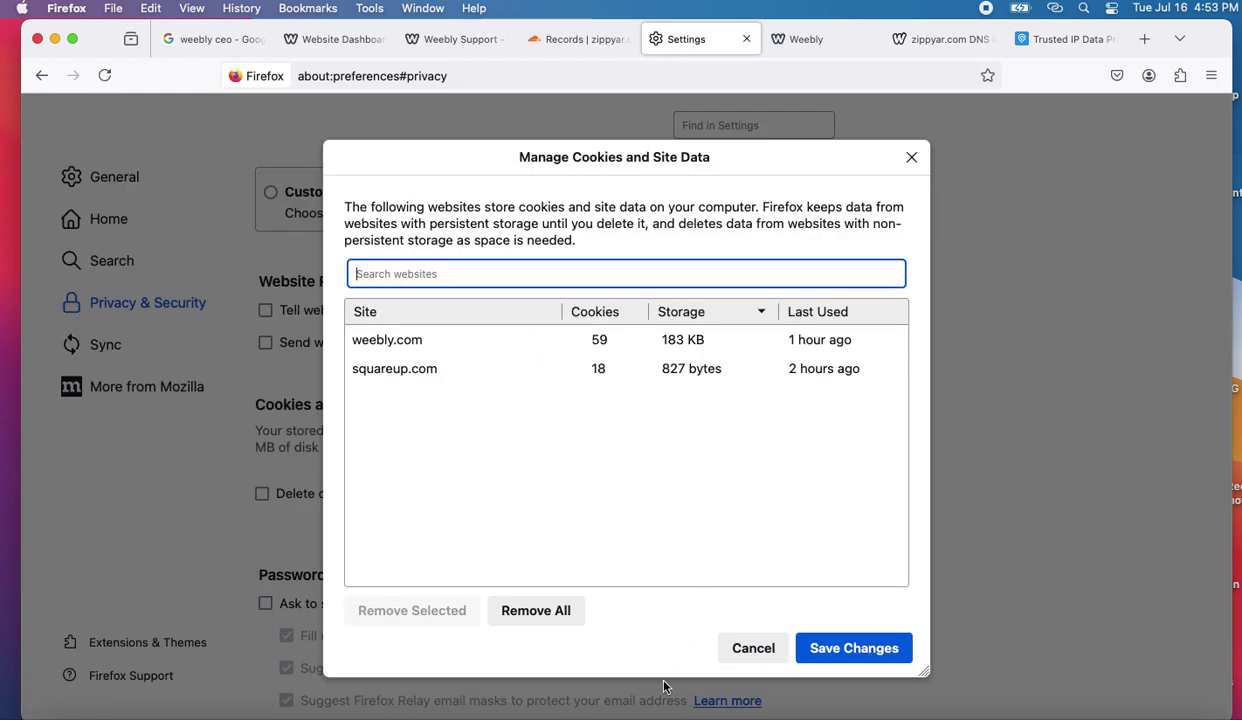
{"action": "left_click", "coordinate": [748, 640]}
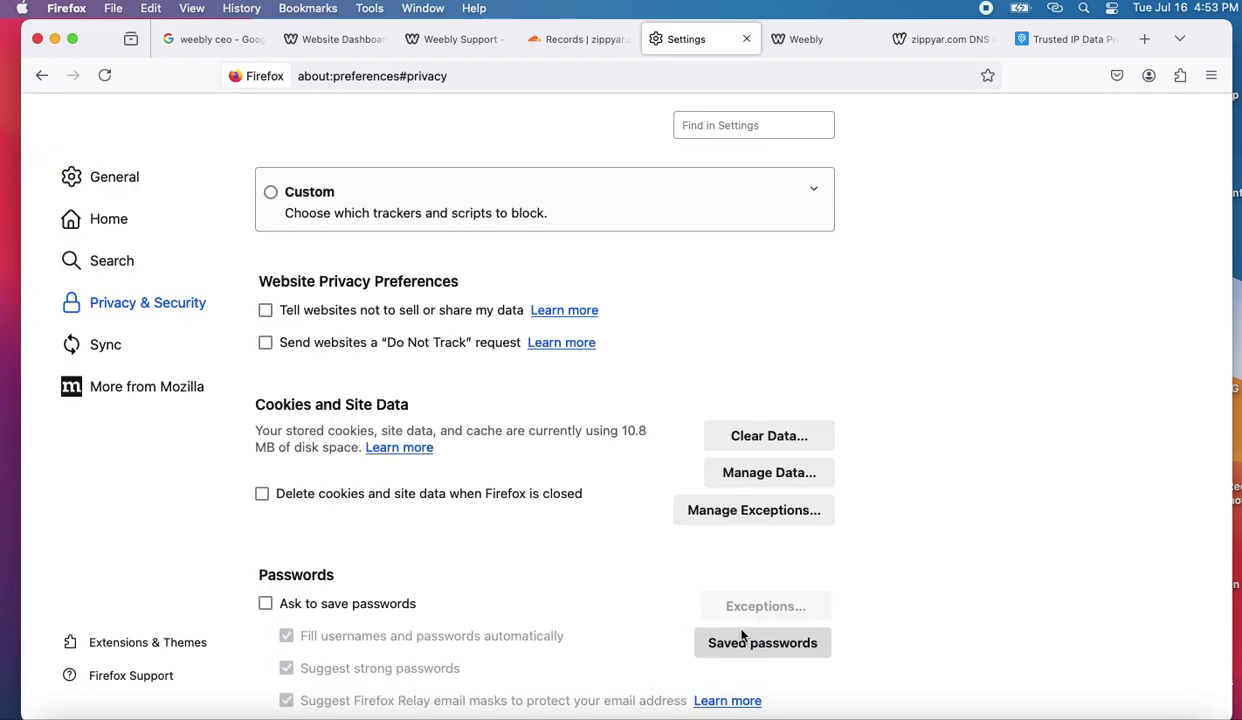
{"action": "left_click", "coordinate": [587, 41]}
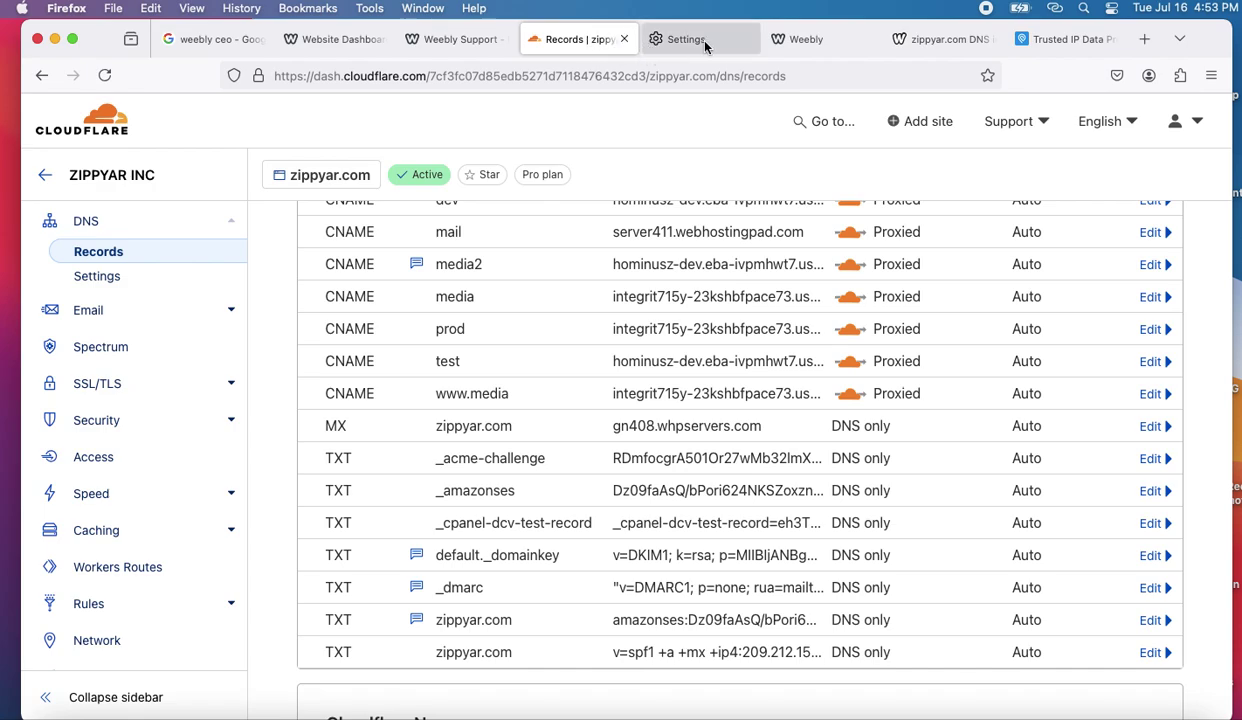
{"action": "left_click", "coordinate": [778, 41]}
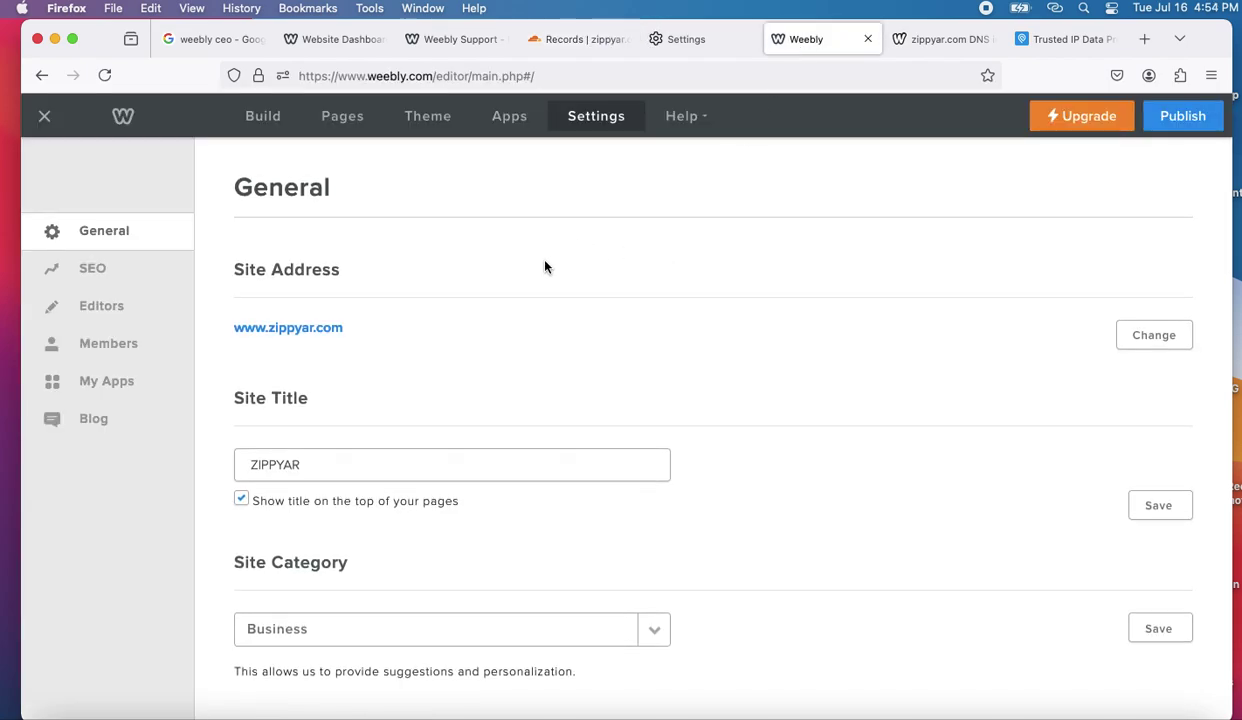
{"action": "scroll", "coordinate": [427, 294], "scroll_direction": "down", "scroll_amount": 15}
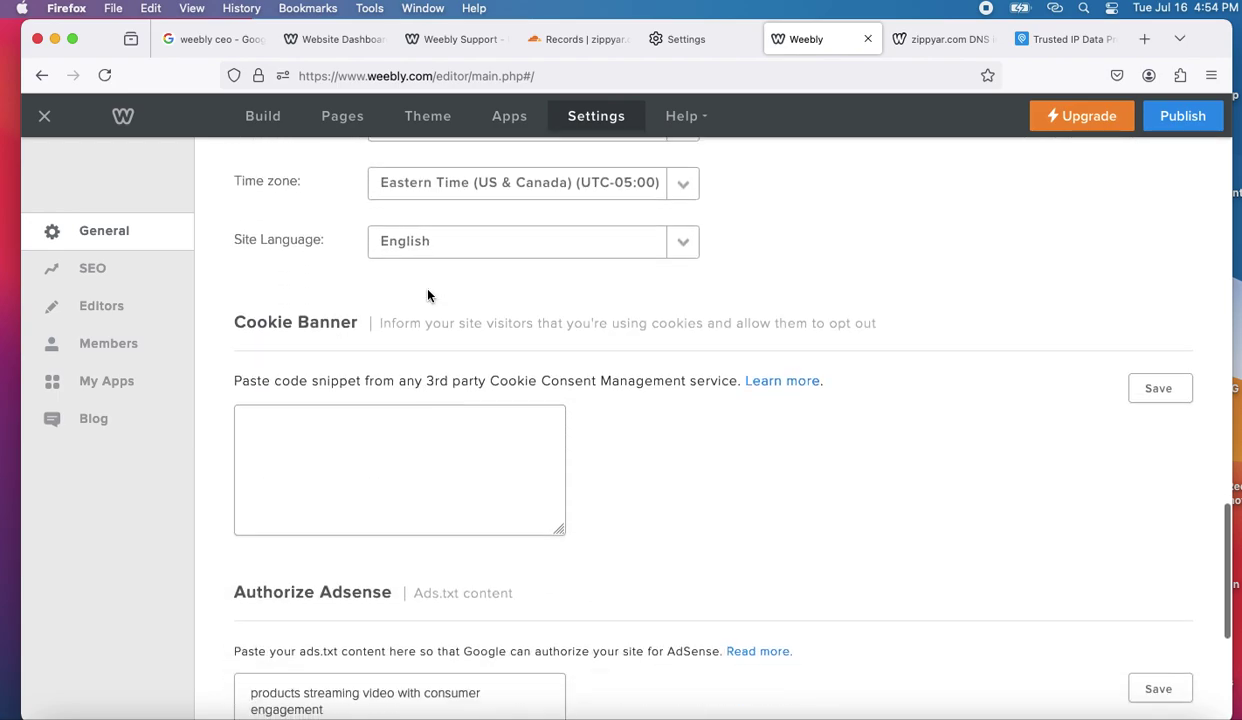
{"action": "scroll", "coordinate": [427, 294], "scroll_direction": "down", "scroll_amount": 5}
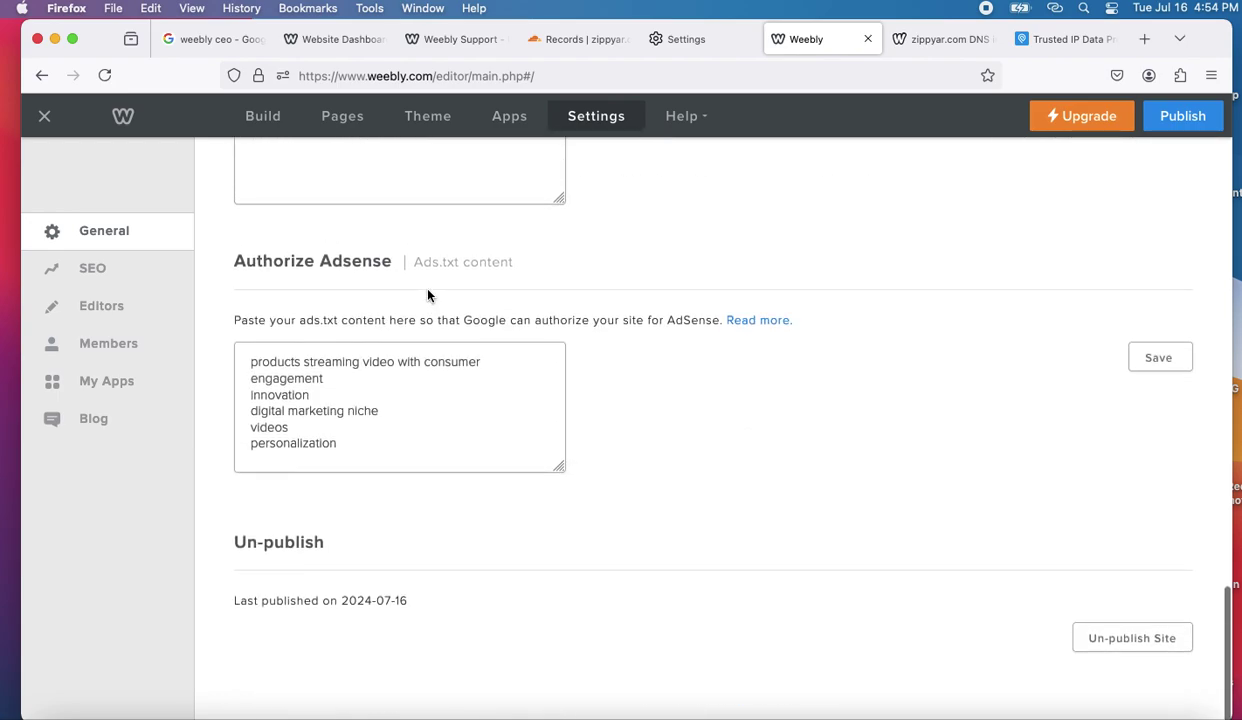
{"action": "scroll", "coordinate": [427, 294], "scroll_direction": "up", "scroll_amount": 20}
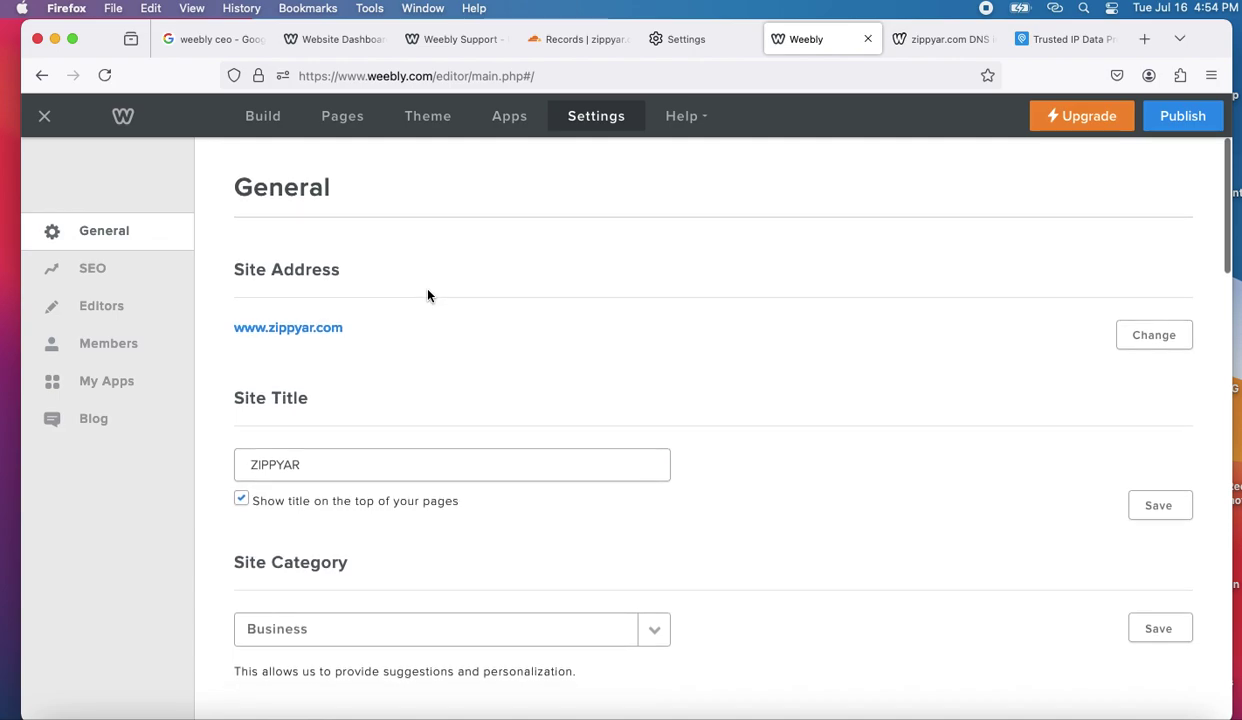
{"action": "scroll", "coordinate": [410, 275], "scroll_direction": "down", "scroll_amount": 1}
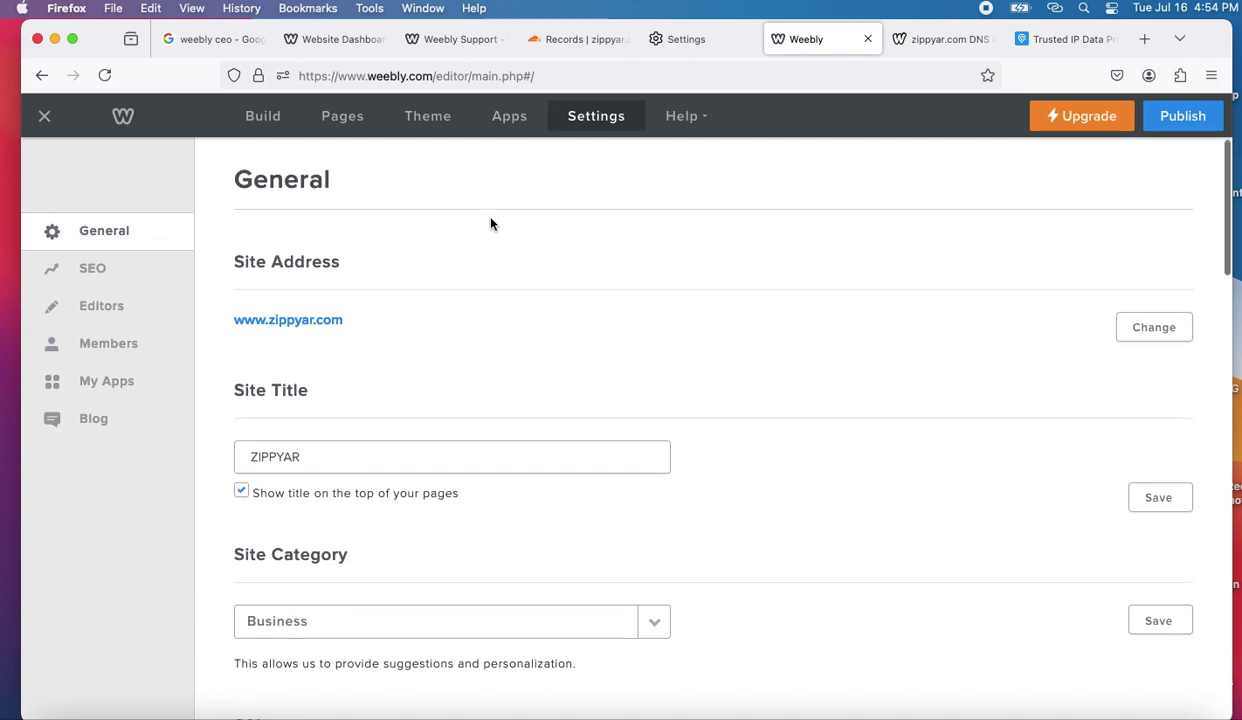
- Leave the Weebly editor for the site dashboard and try signing out via the ZIPPYAR menu
{"action": "left_click", "coordinate": [46, 119]}
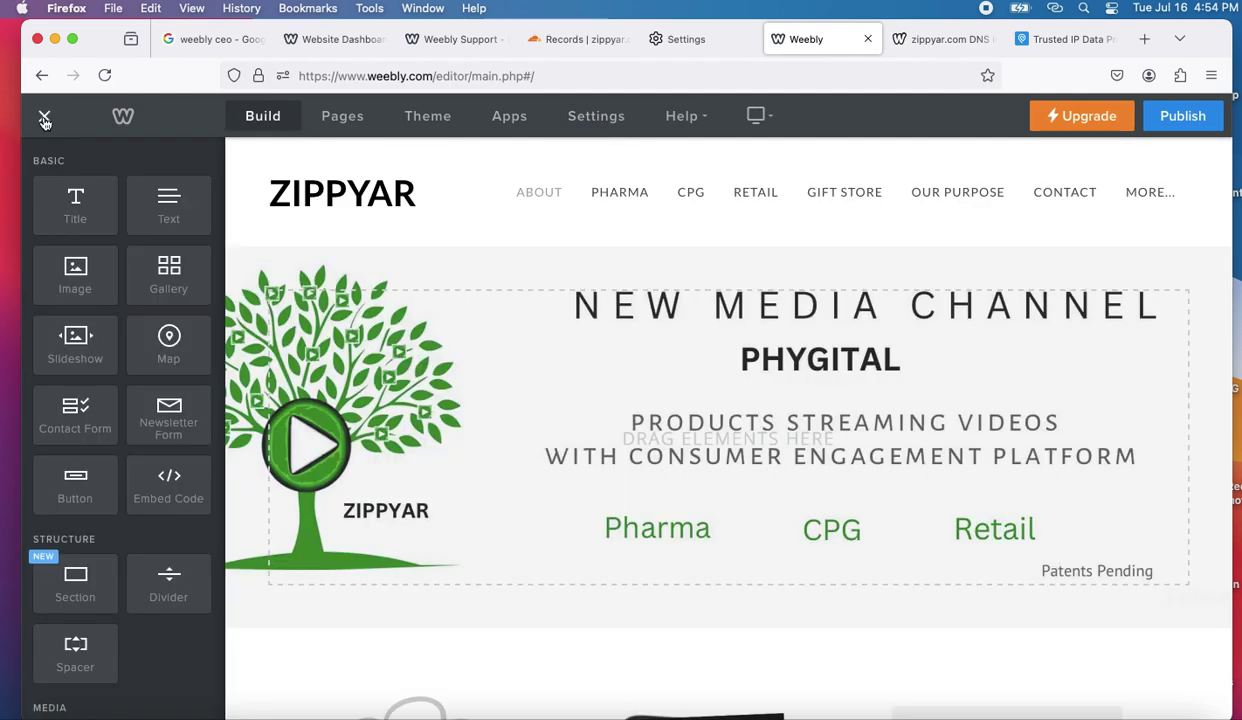
{"action": "left_click", "coordinate": [45, 119]}
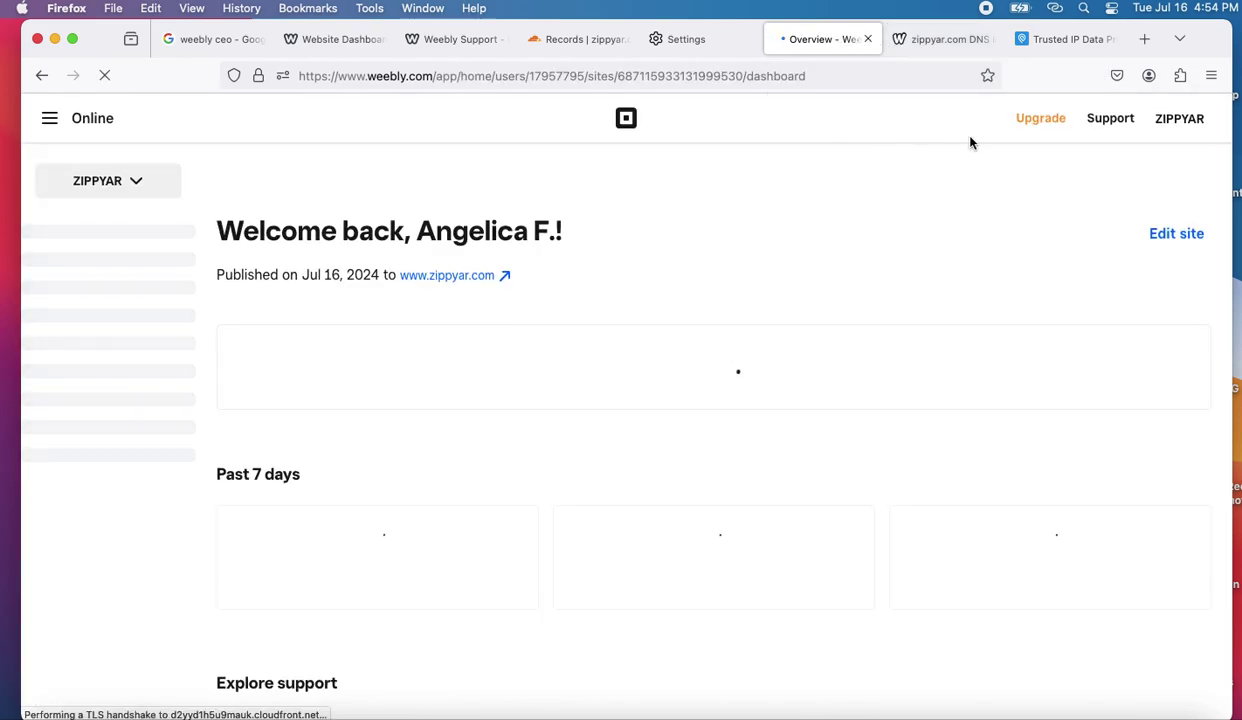
{"action": "left_click", "coordinate": [1184, 120]}
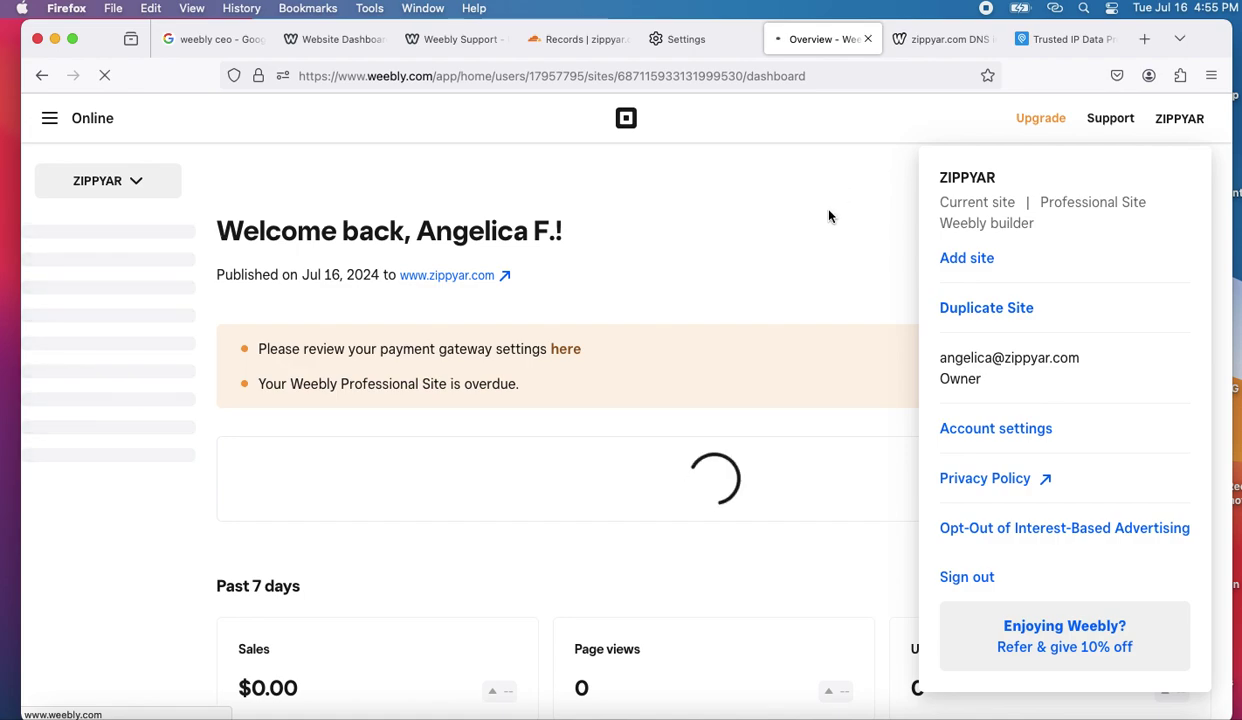
{"action": "left_click", "coordinate": [966, 577]}
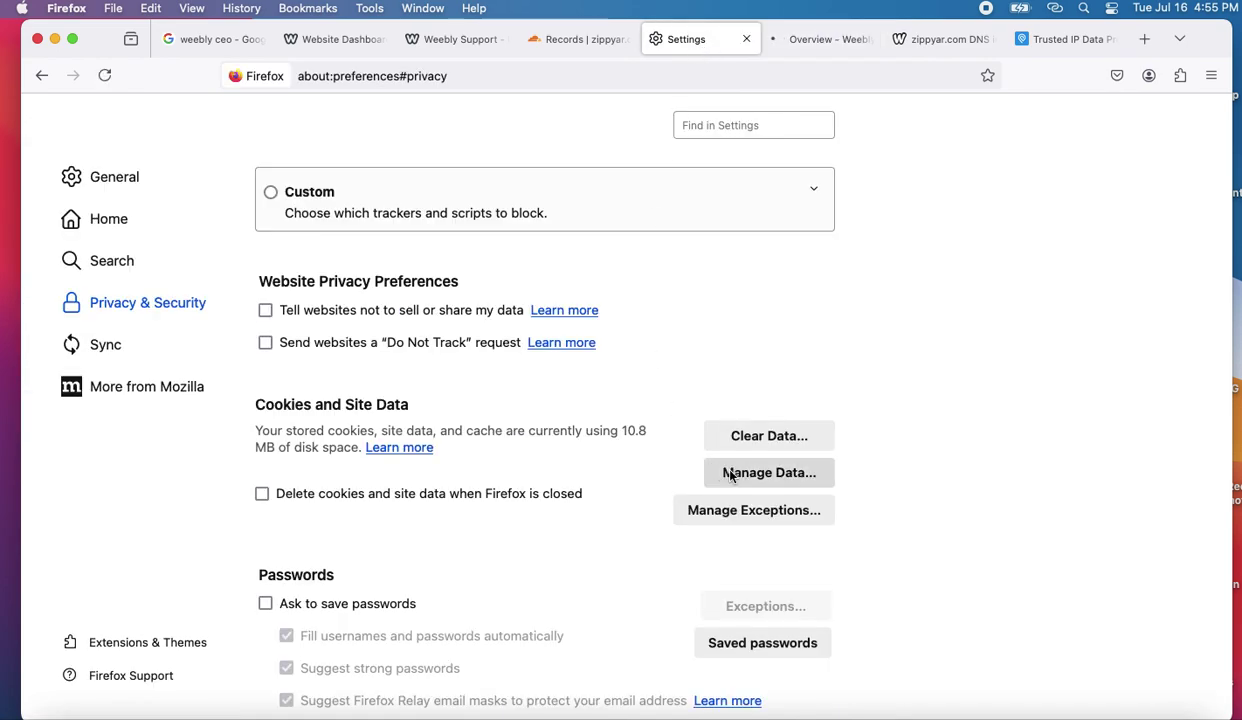
- Select the weebly.com and squareup.com cookies for removal, then discard the change
{"action": "left_click", "coordinate": [745, 472]}
{"action": "left_click", "coordinate": [428, 340]}
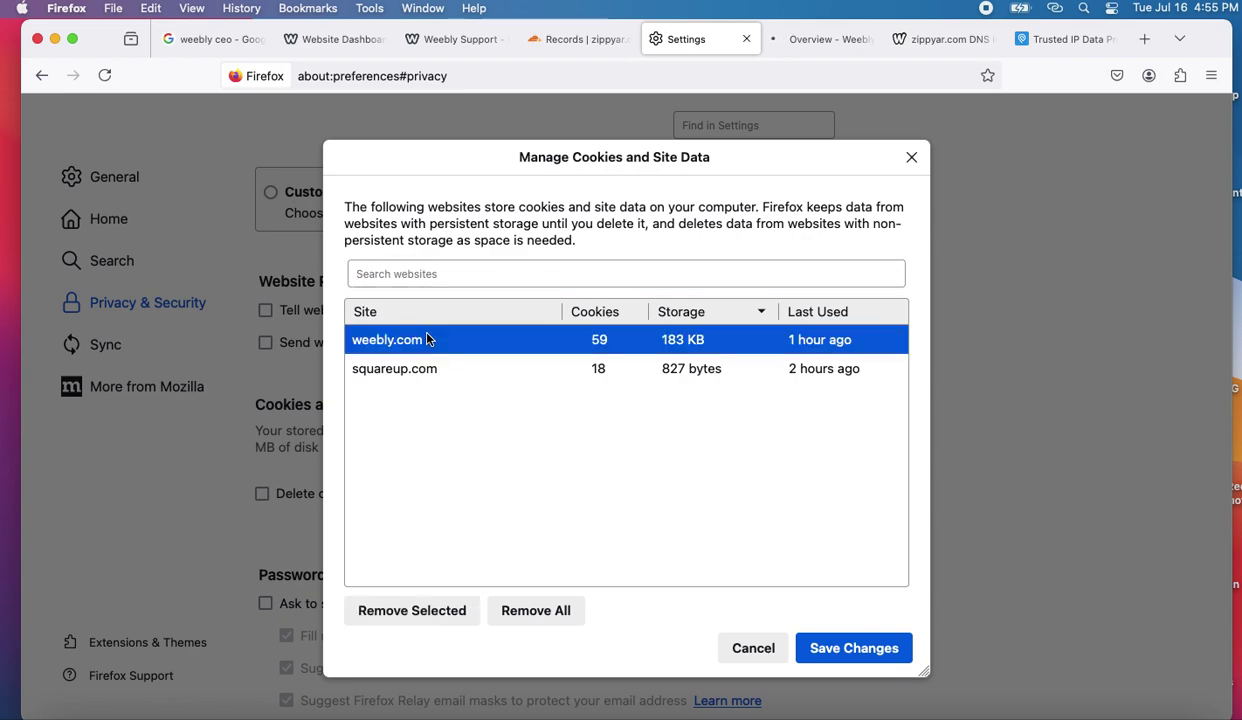
{"action": "left_click", "coordinate": [390, 369], "text": "shift"}
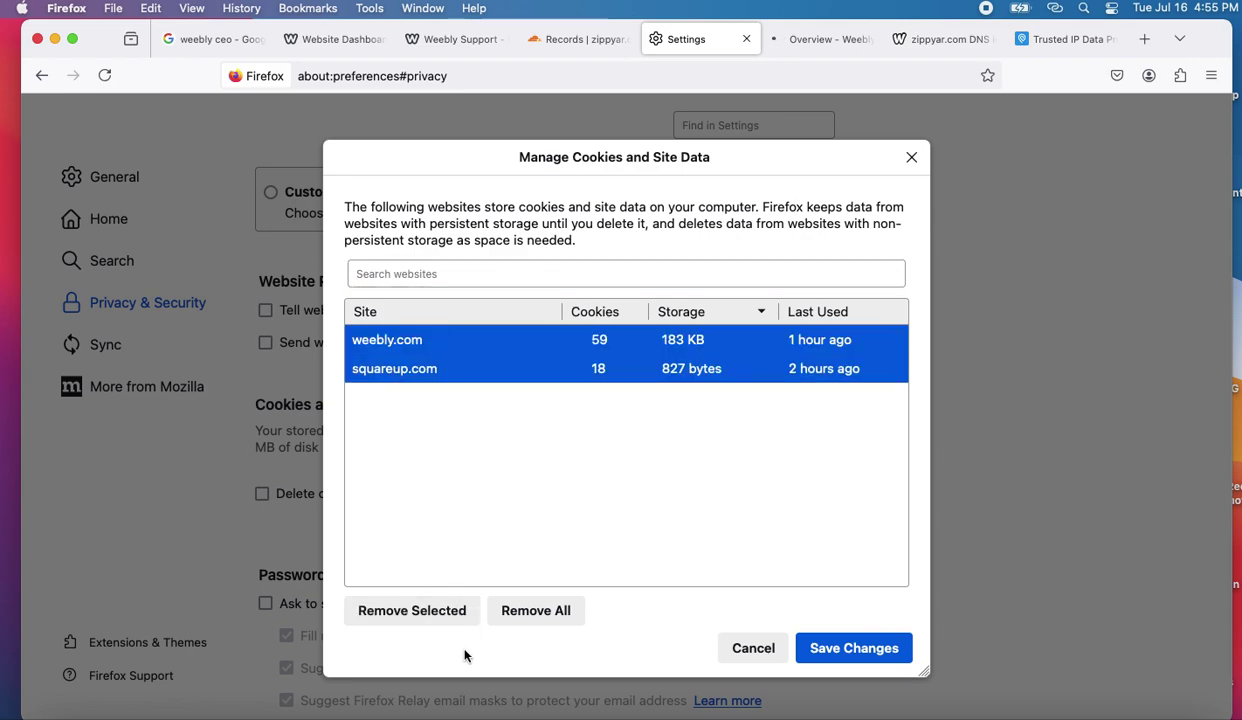
{"action": "left_click", "coordinate": [536, 610]}
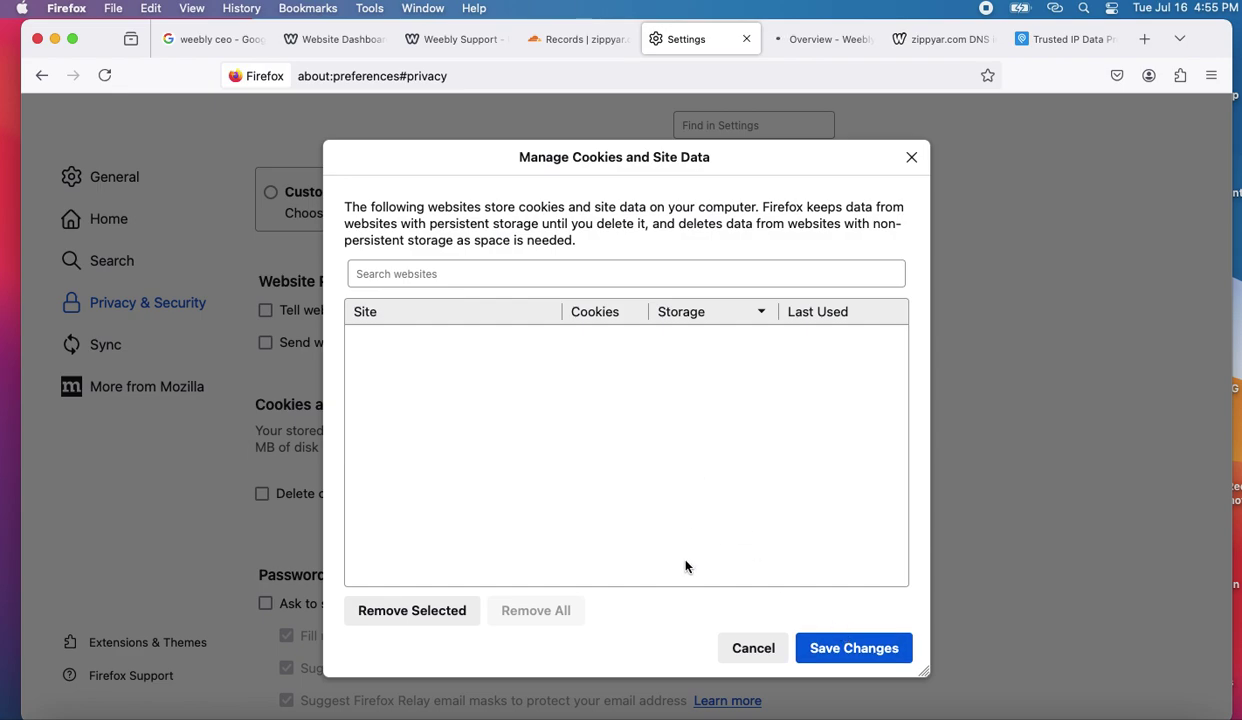
{"action": "left_click", "coordinate": [740, 648]}
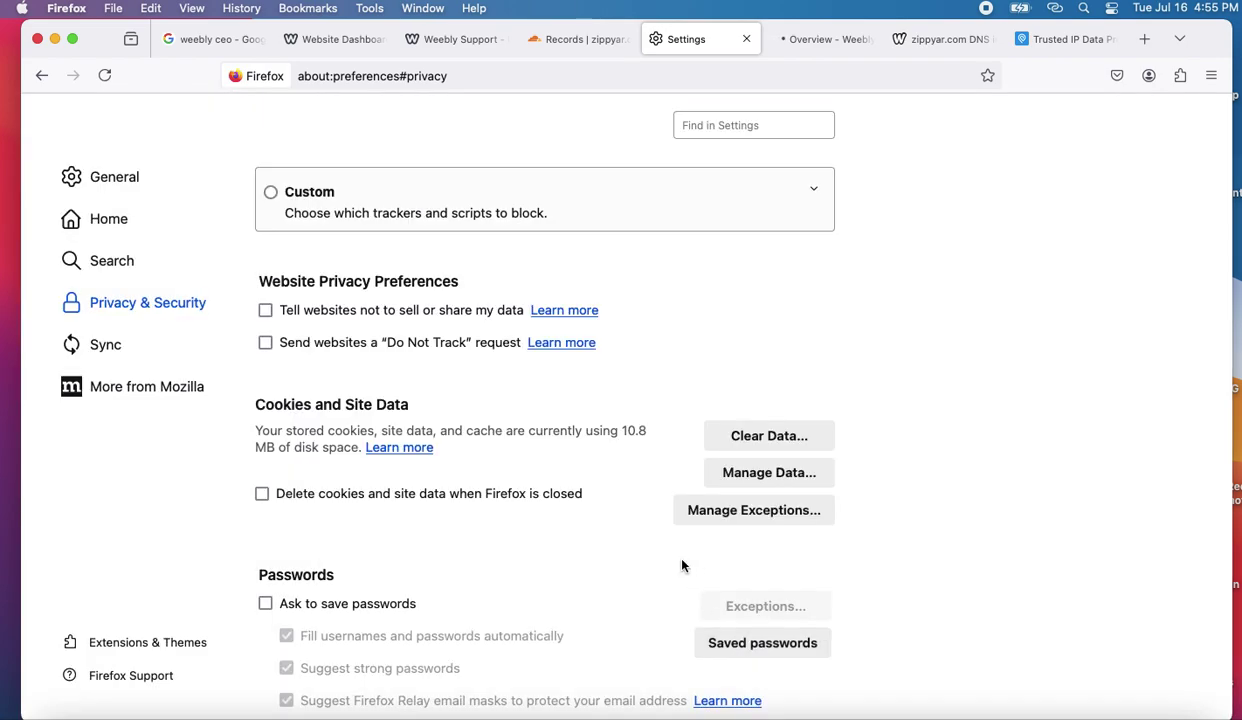
- Remove weebly.com and squareup.com cookies and site data, save, and confirm clearing
{"action": "left_click", "coordinate": [760, 477]}
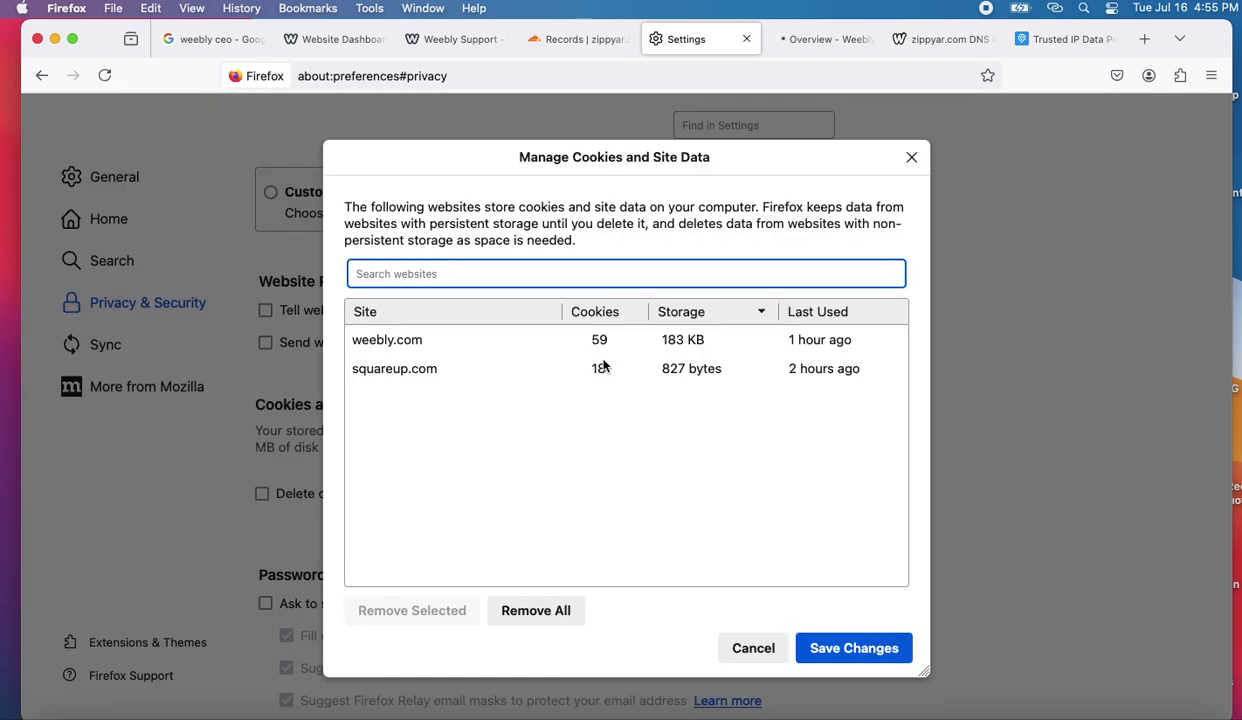
{"action": "left_click", "coordinate": [385, 340]}
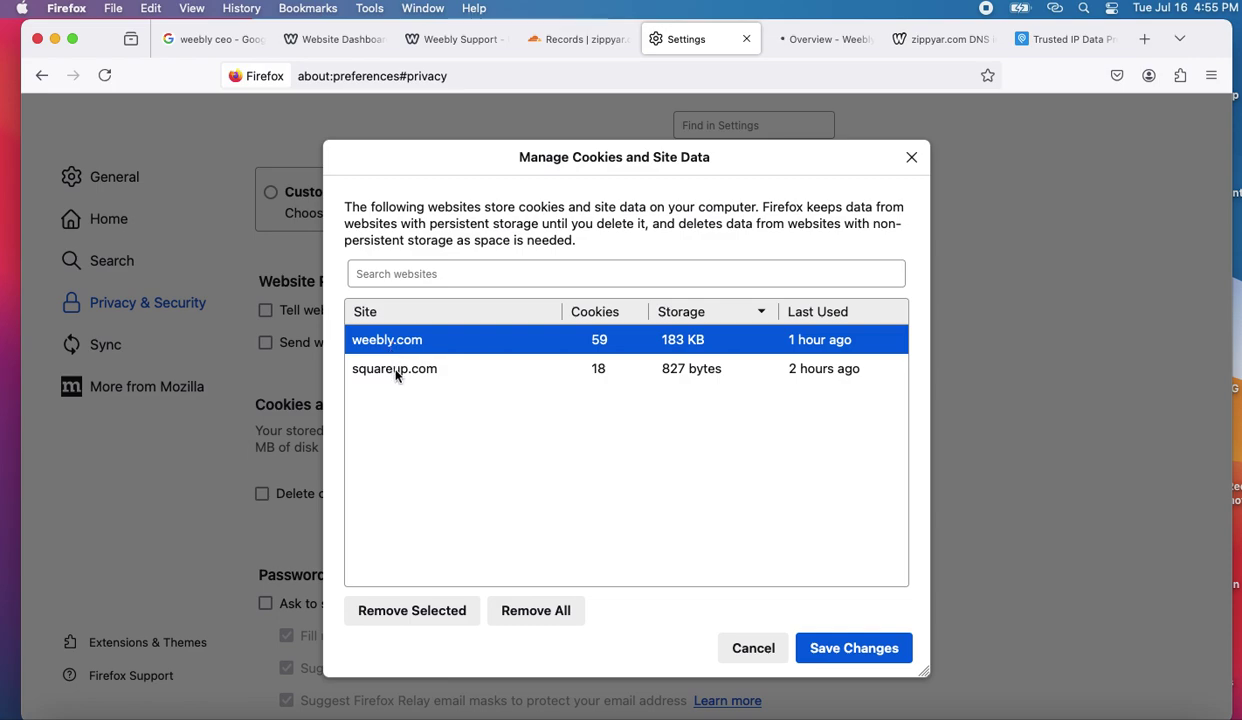
{"action": "left_click", "coordinate": [396, 369], "text": "shift"}
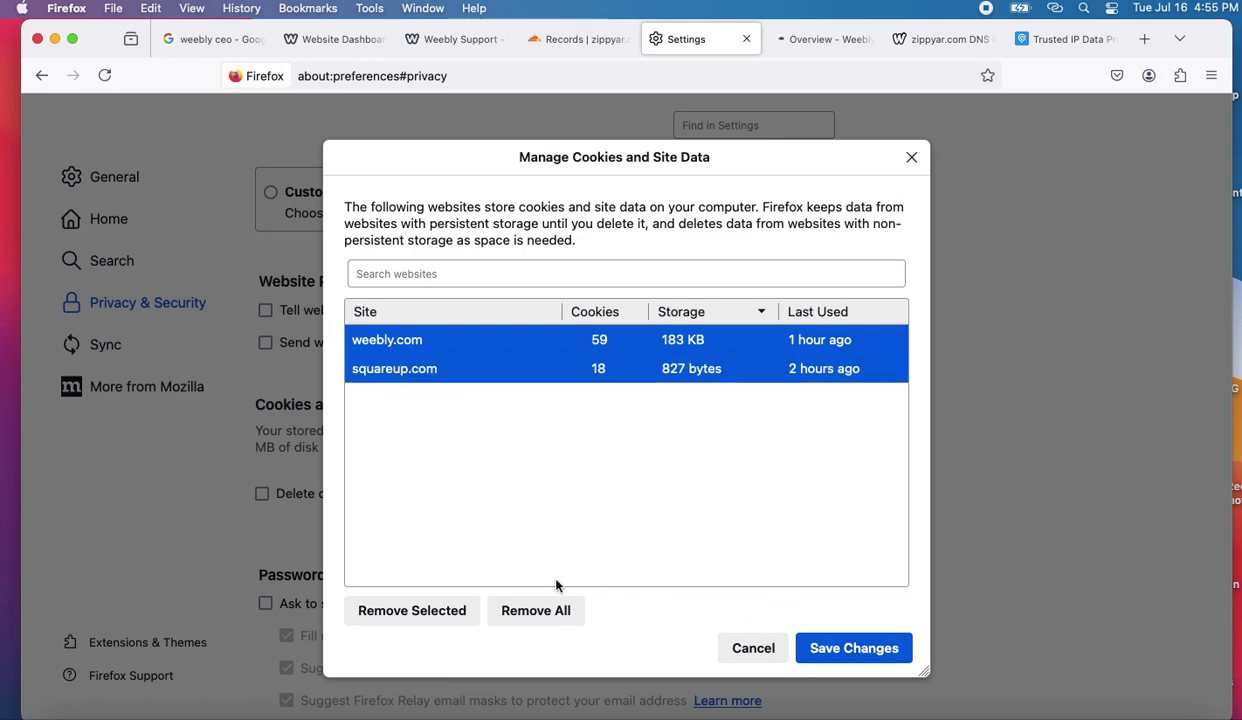
{"action": "left_click", "coordinate": [518, 612]}
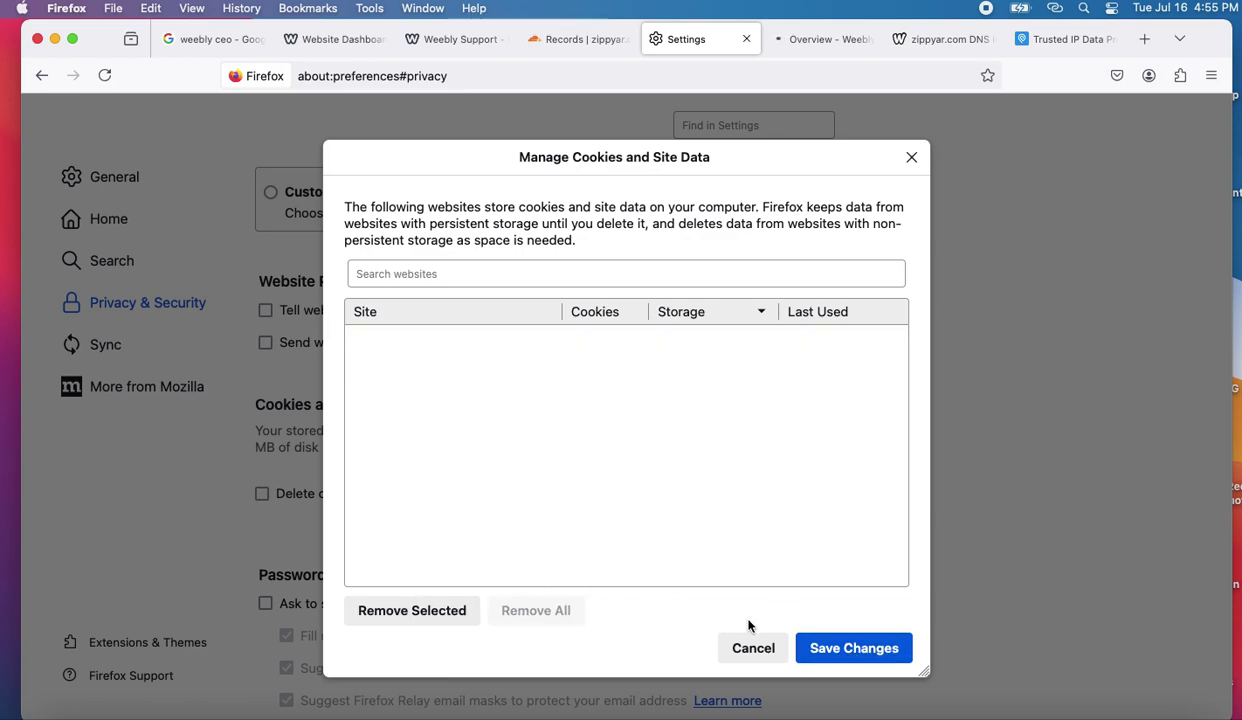
{"action": "left_click", "coordinate": [851, 651]}
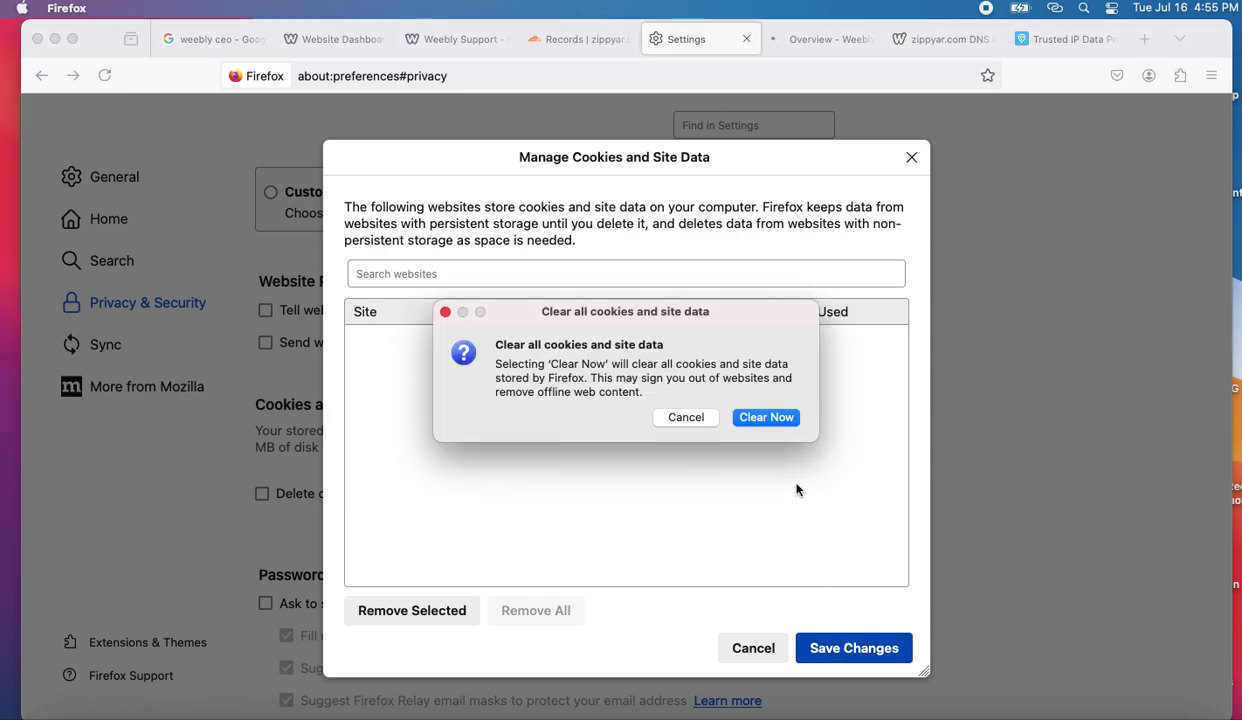
{"action": "left_click", "coordinate": [762, 418]}
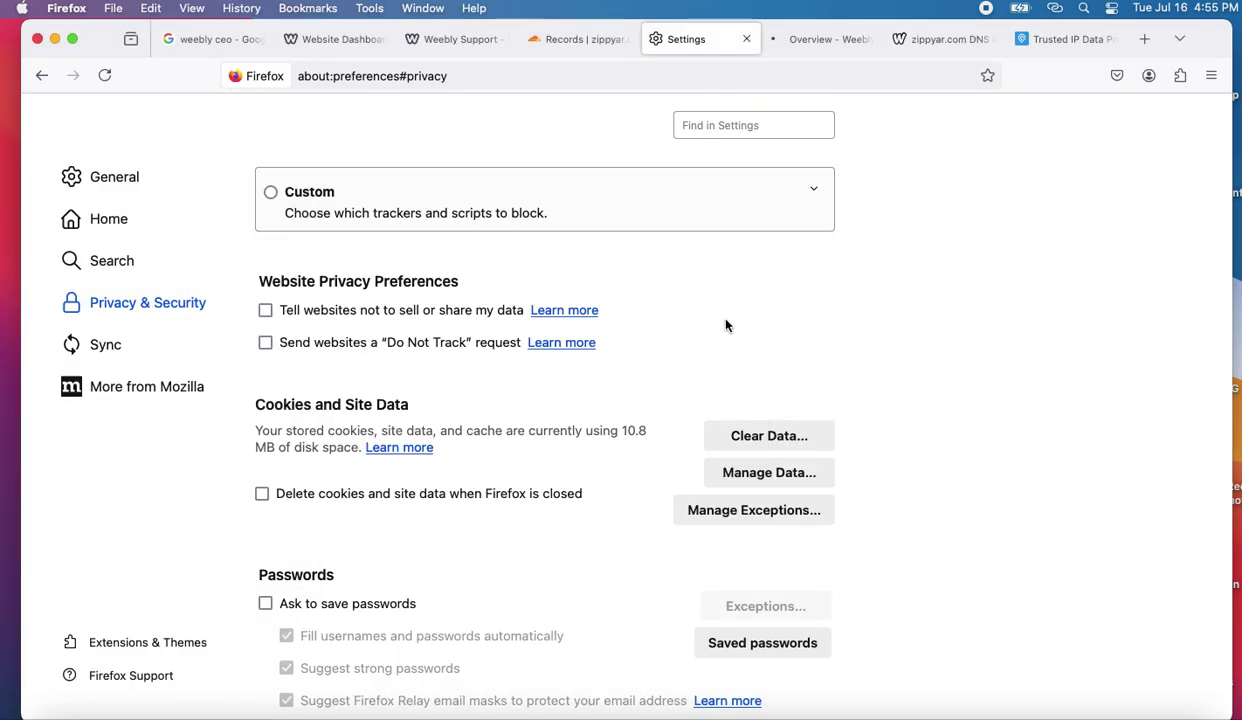
{"action": "left_click", "coordinate": [746, 39]}
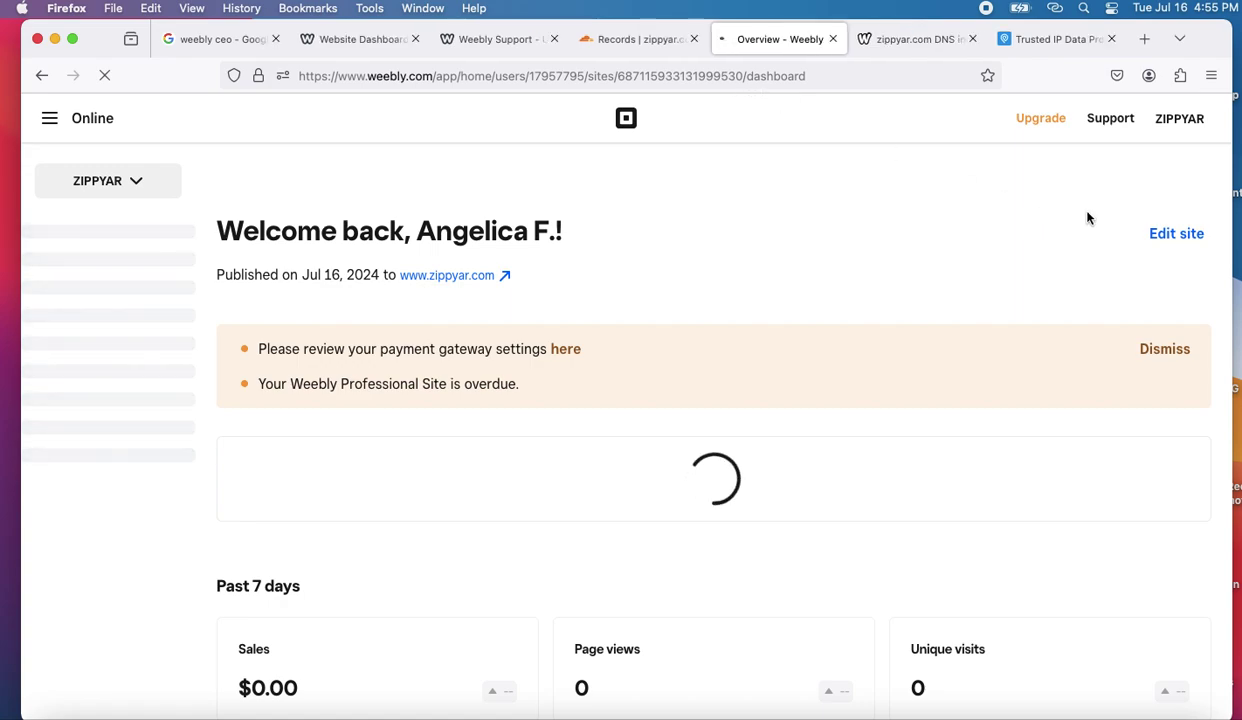
- Compare the Cloudflare DNS records with the Weebly site overview, then close the Weebly overview tab
{"action": "left_click", "coordinate": [658, 44]}
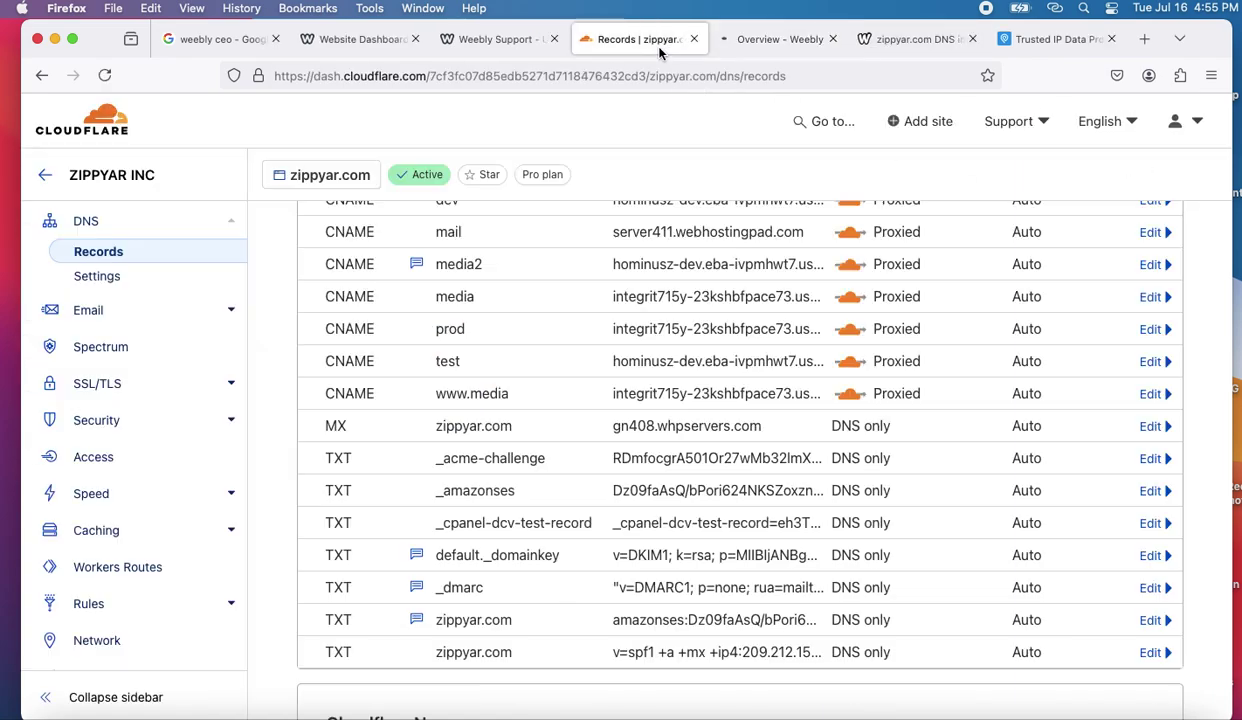
{"action": "left_click", "coordinate": [785, 40]}
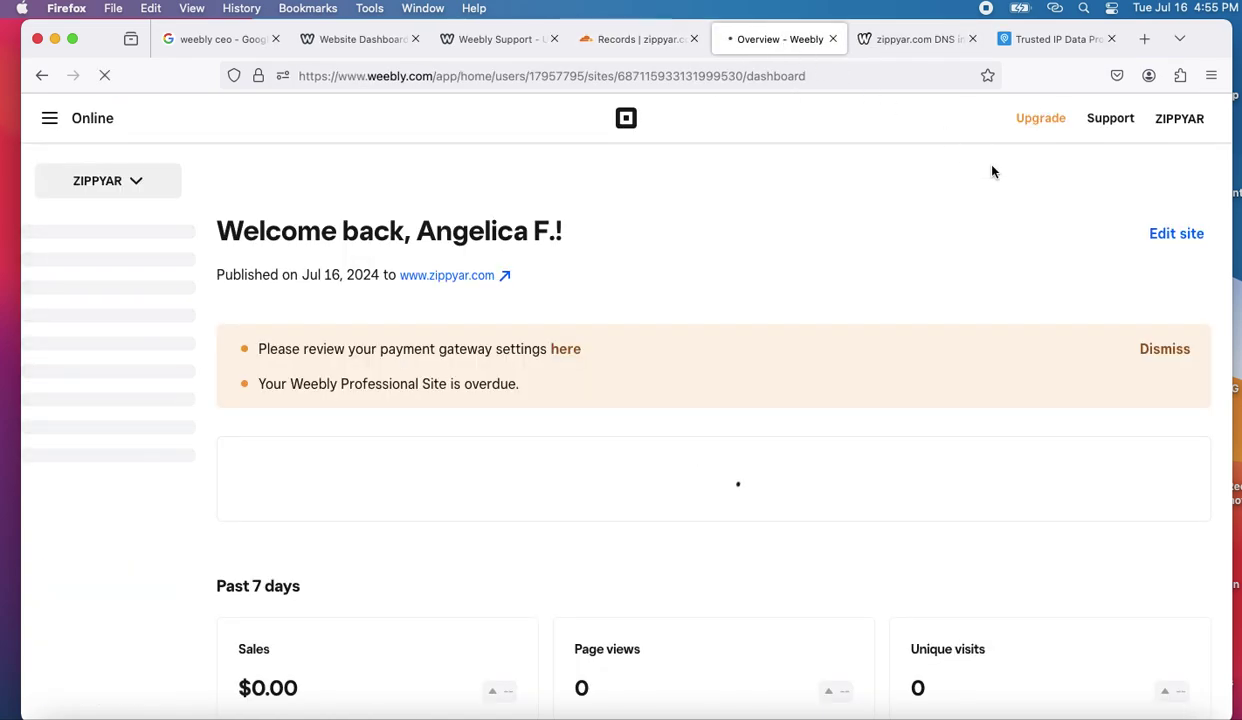
{"action": "left_click", "coordinate": [1180, 125]}
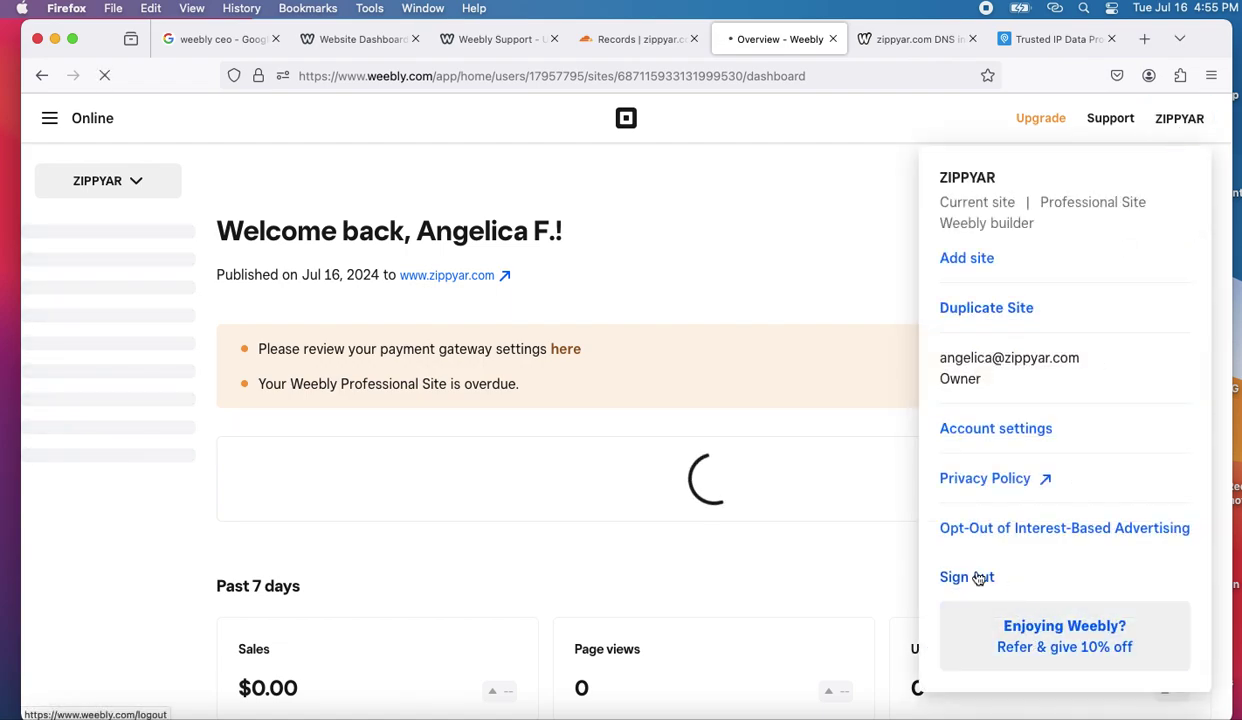
{"action": "left_click", "coordinate": [832, 39]}
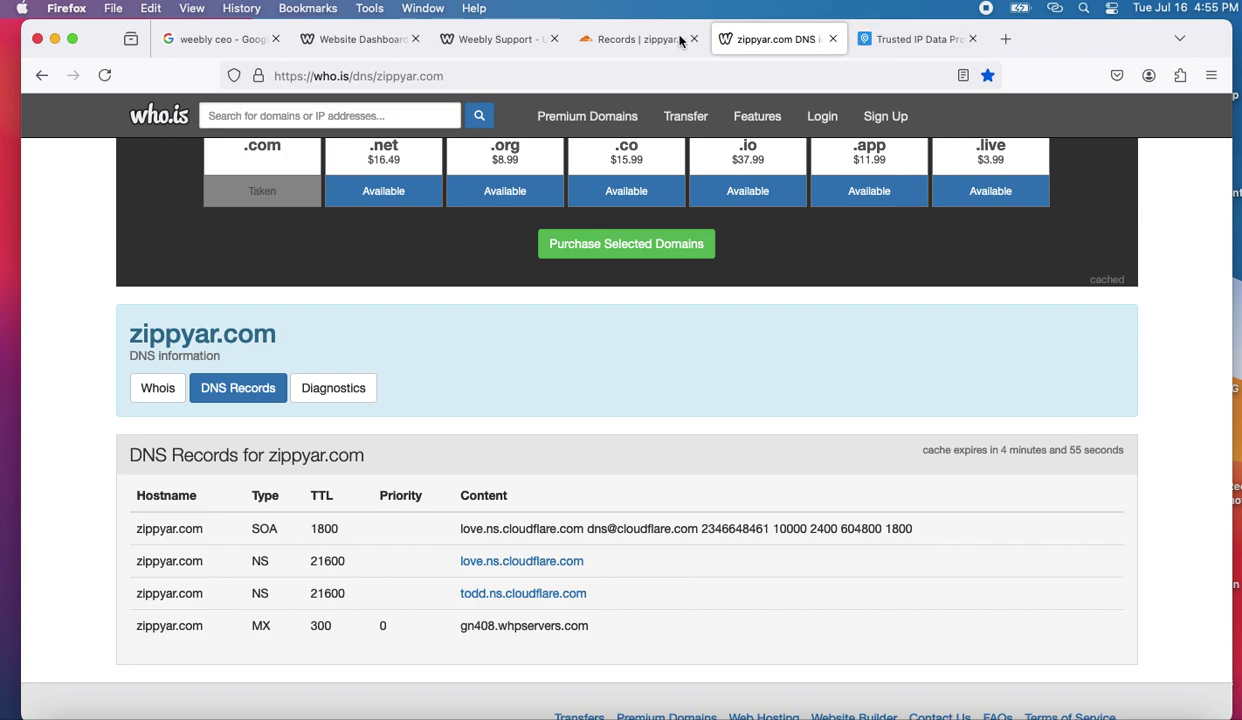
- Recheck the Cloudflare DNS records against the who.is lookup for zippyar.com, ending on Weebly Support
{"action": "left_click", "coordinate": [612, 40]}
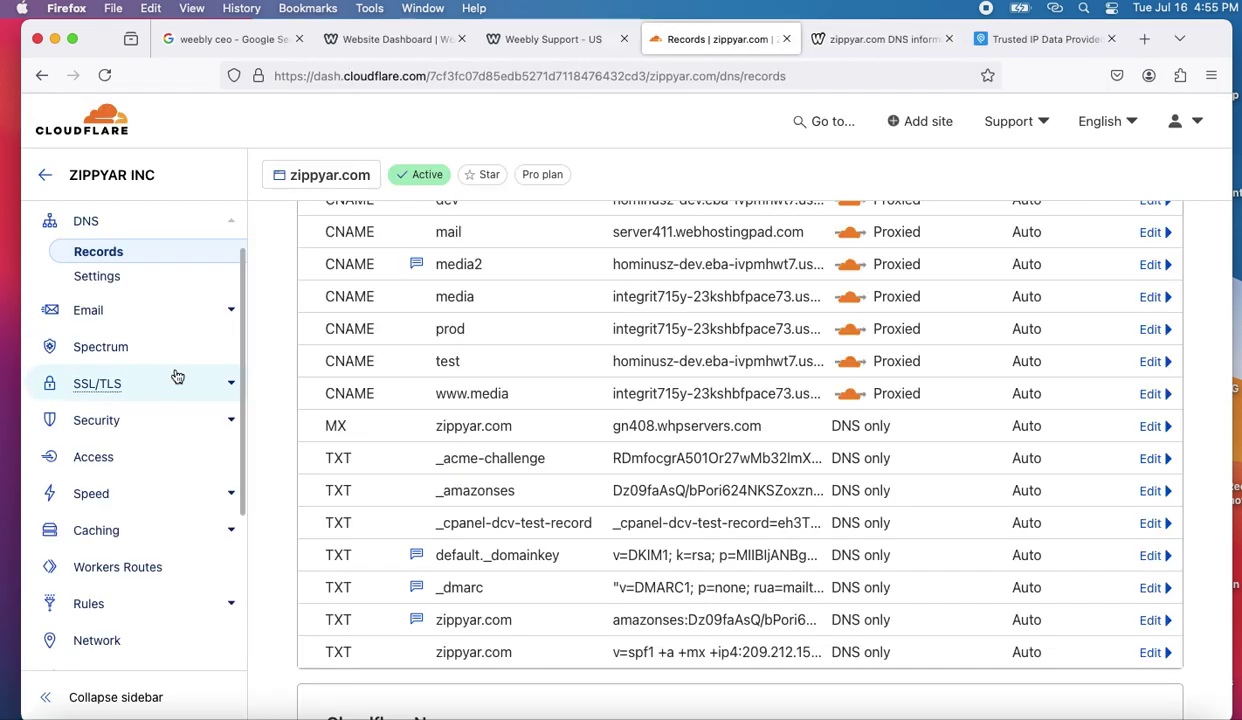
{"action": "scroll", "coordinate": [172, 374], "scroll_direction": "up", "scroll_amount": 3}
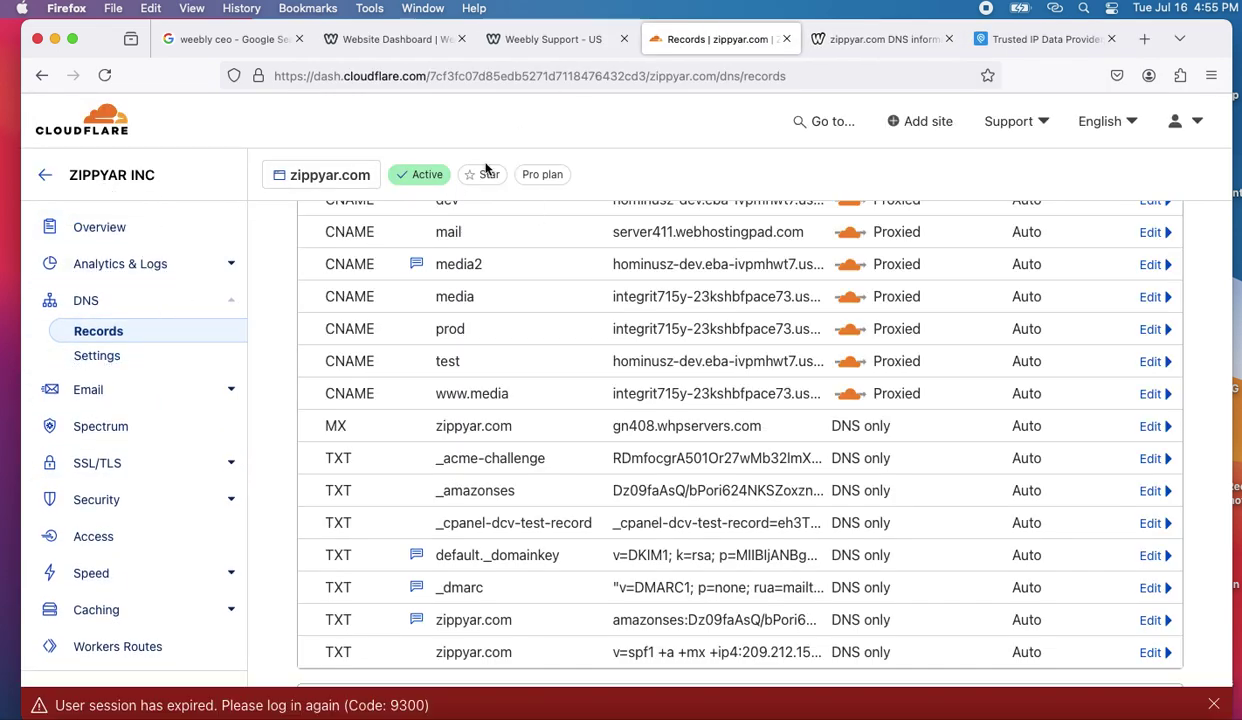
{"action": "scroll", "coordinate": [533, 256], "scroll_direction": "down", "scroll_amount": 2}
{"action": "scroll", "coordinate": [533, 256], "scroll_direction": "up", "scroll_amount": 3}
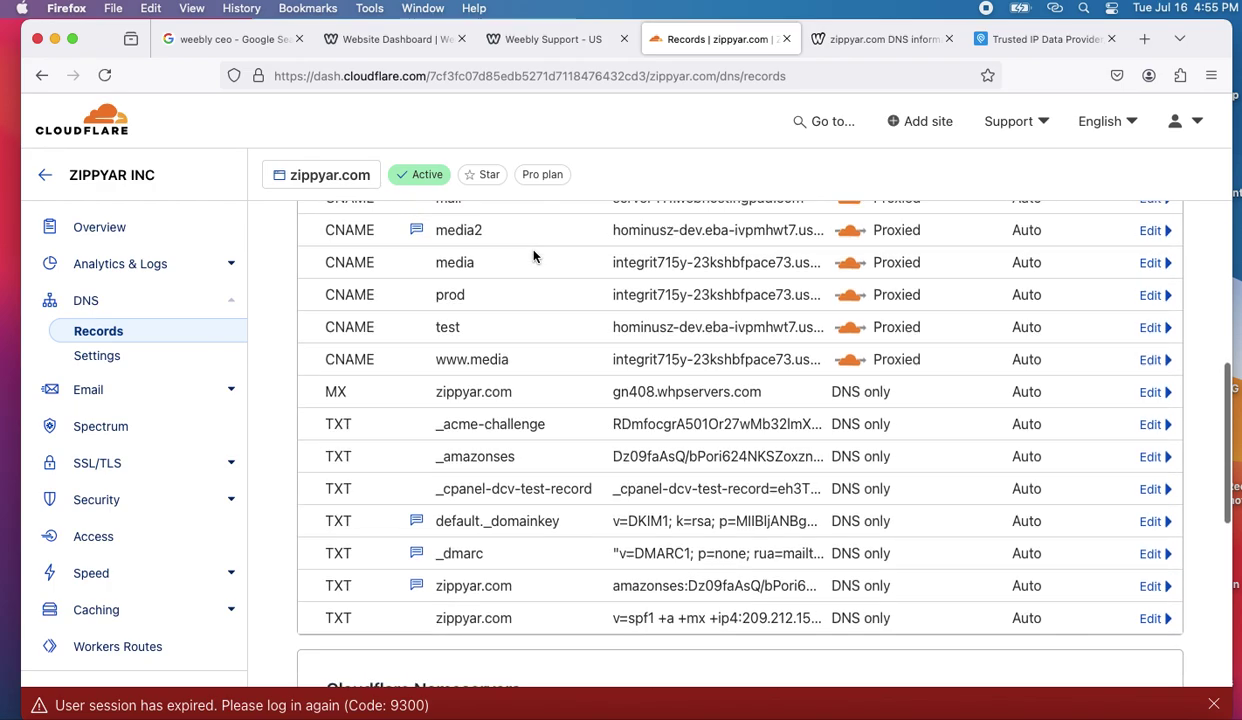
{"action": "scroll", "coordinate": [533, 256], "scroll_direction": "up", "scroll_amount": 4}
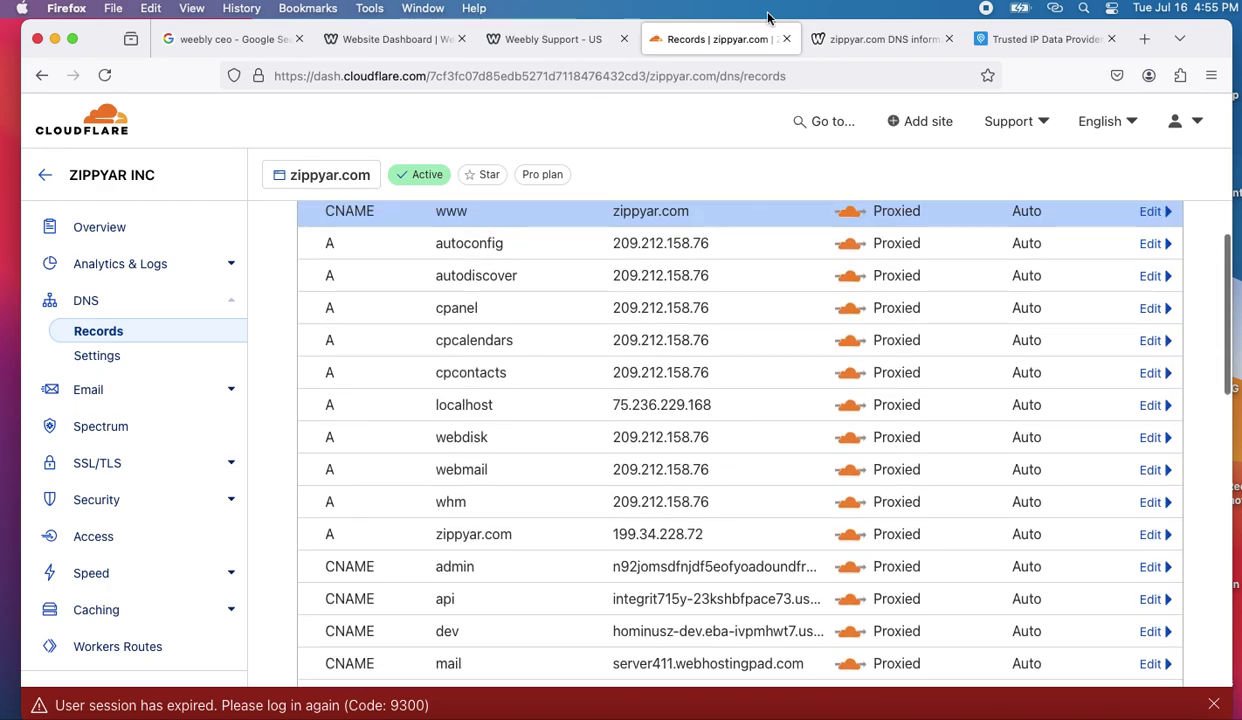
{"action": "left_click", "coordinate": [886, 42]}
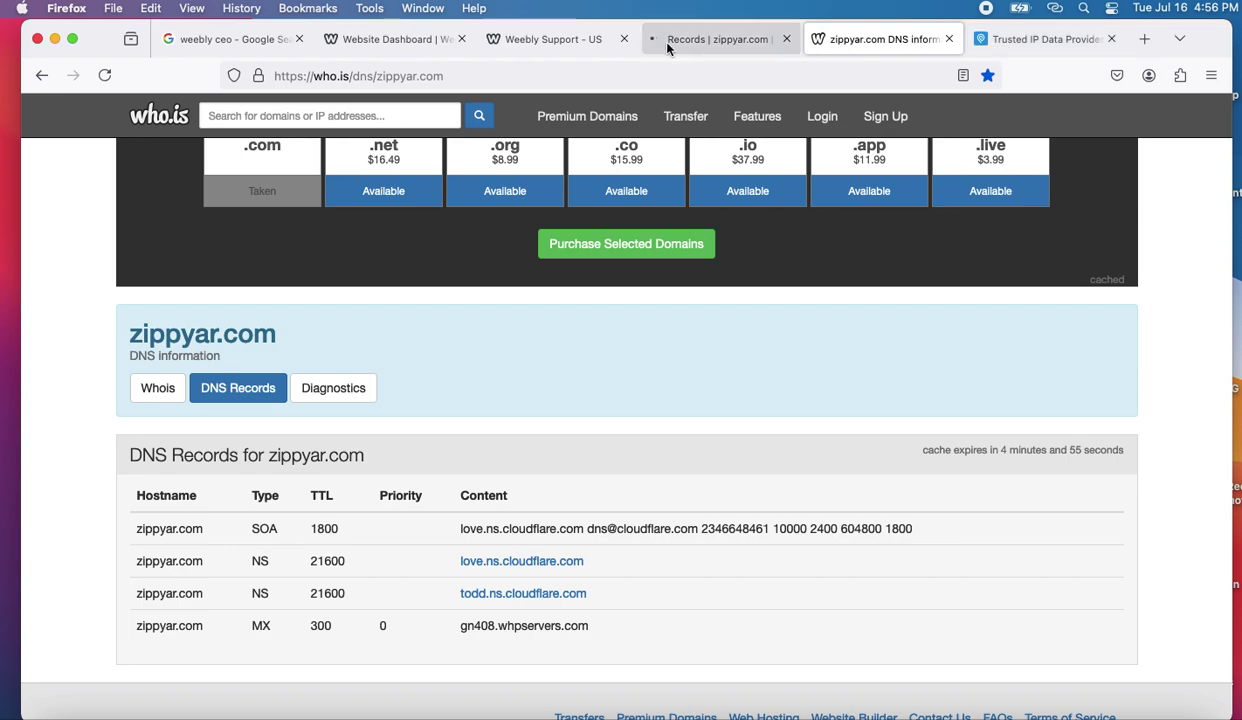
{"action": "left_click", "coordinate": [555, 42]}
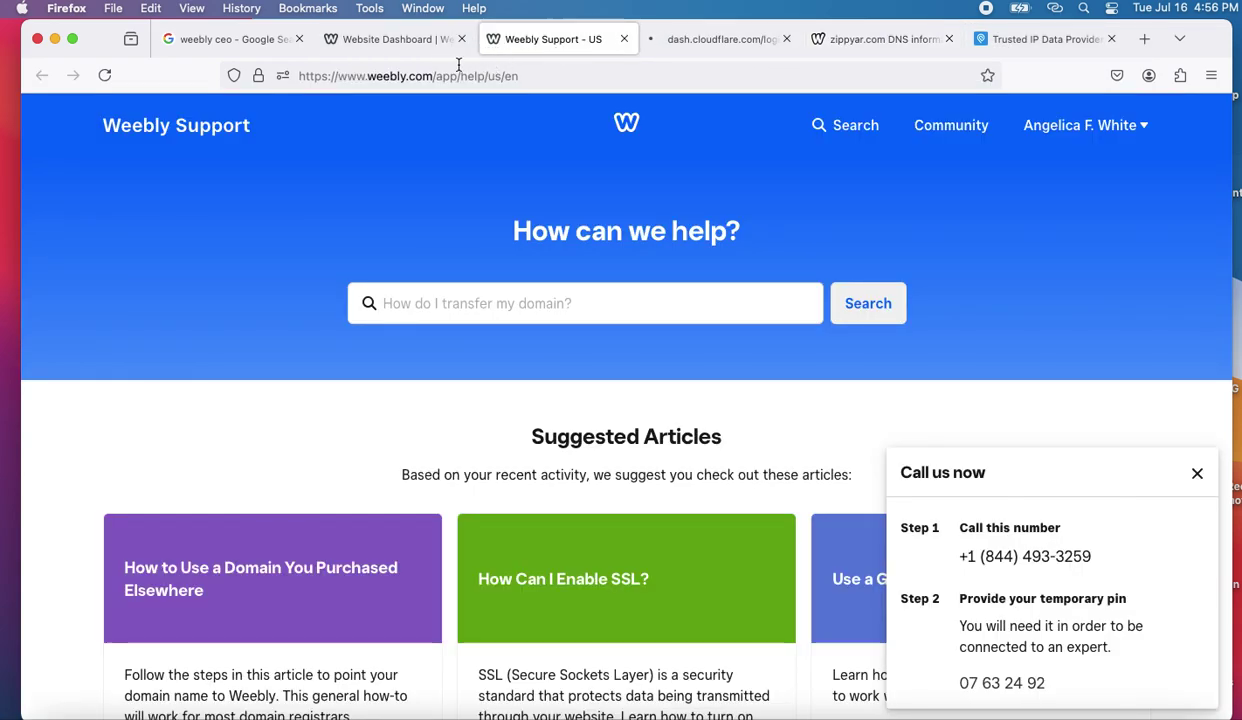
{"action": "left_click", "coordinate": [521, 72]}
{"action": "left_click", "coordinate": [537, 76]}
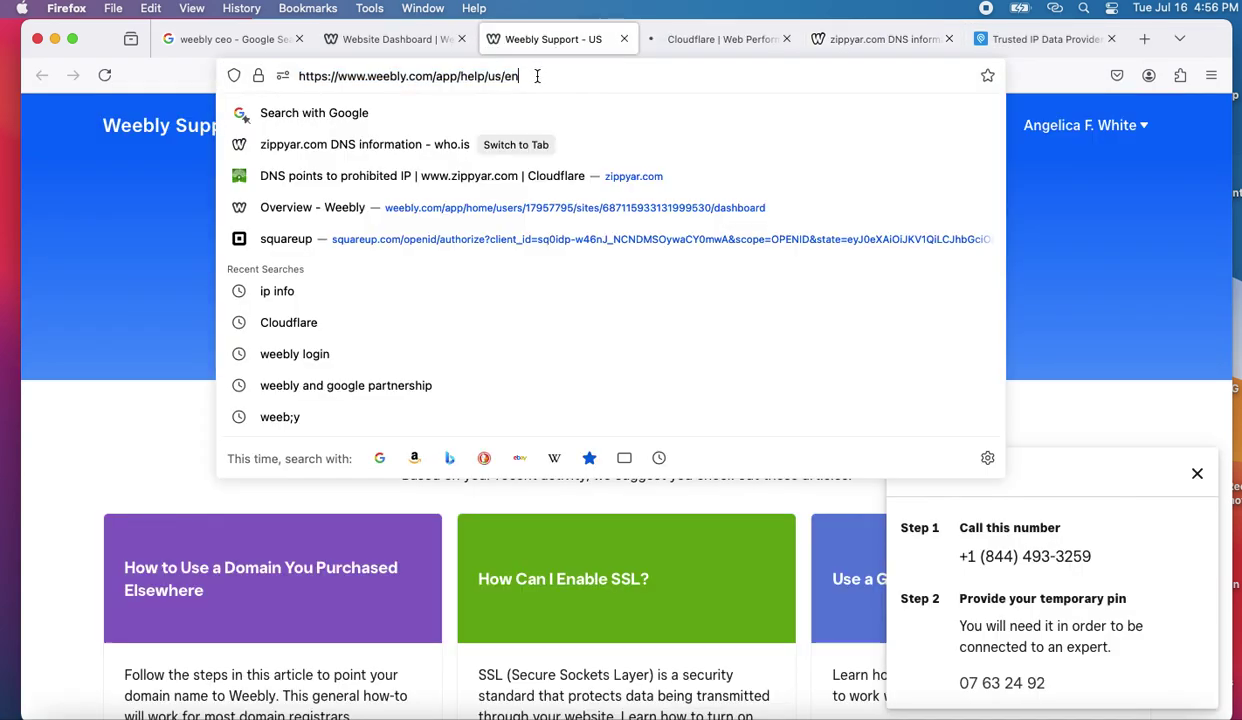
{"action": "key", "text": "BackSpace"}
{"action": "key", "text": "BackSpace"}
{"action": "key", "text": "BackSpace"}
{"action": "key", "text": "BackSpace"}
{"action": "key", "text": "BackSpace"}
{"action": "key", "text": "BackSpace"}
{"action": "key", "text": "BackSpace"}
{"action": "key", "text": "BackSpace"}
{"action": "key", "text": "BackSpace"}
{"action": "key", "text": "BackSpace"}
{"action": "key", "text": "BackSpace"}
{"action": "key", "text": "BackSpace"}
{"action": "key", "text": "BackSpace"}
{"action": "key", "text": "BackSpace"}
{"action": "key", "text": "BackSpace"}
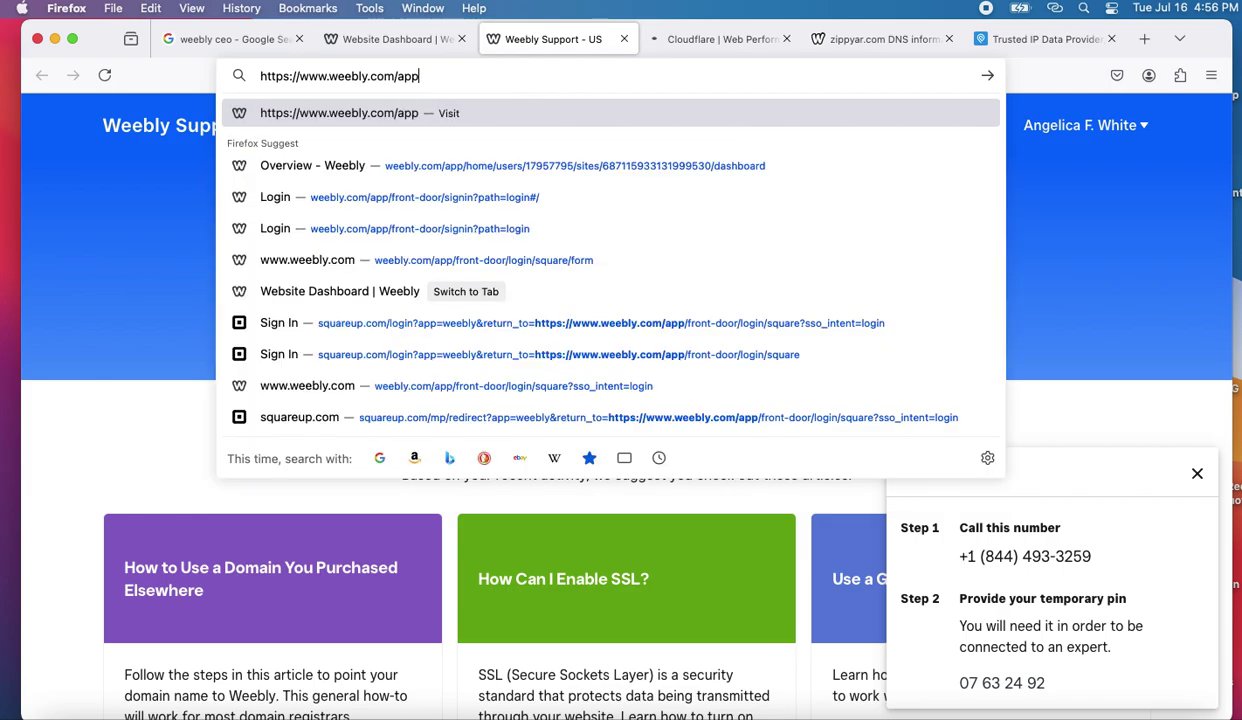
{"action": "key", "text": "Return"}
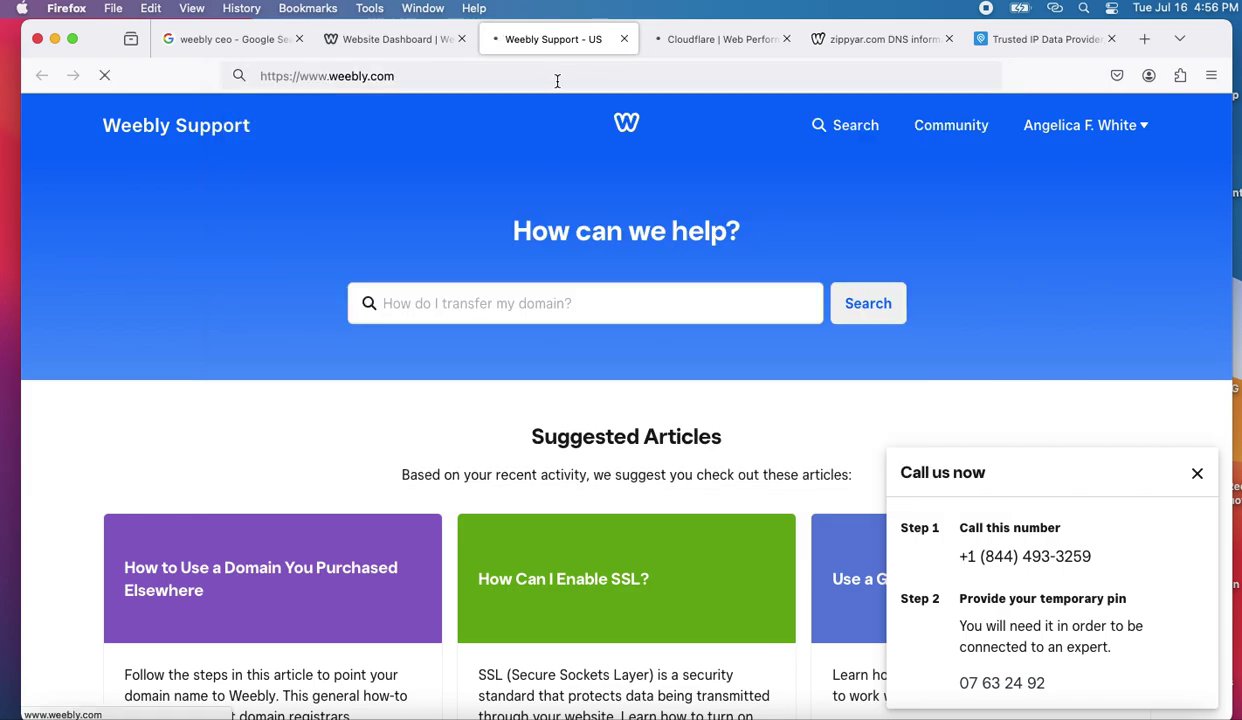
- Inspect the ZIPPYAR account menu in the Weebly Website Dashboard, then dismiss it
{"action": "left_click", "coordinate": [415, 42]}
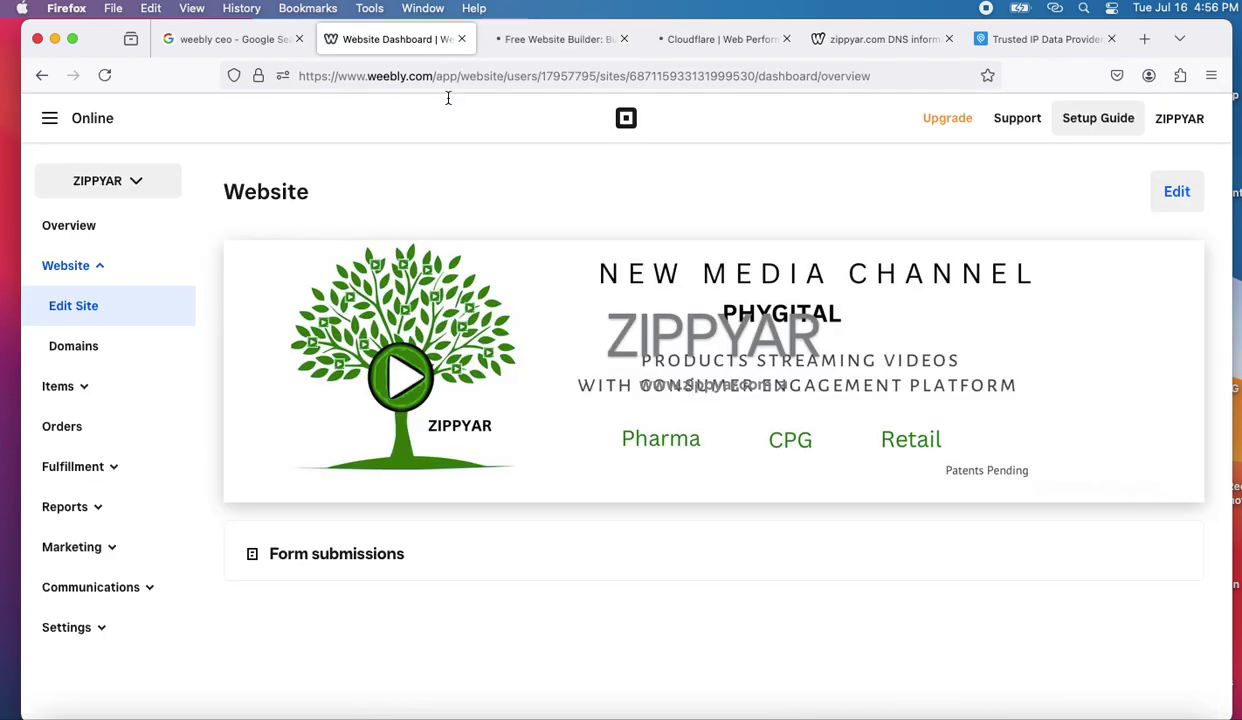
{"action": "left_click", "coordinate": [1188, 121]}
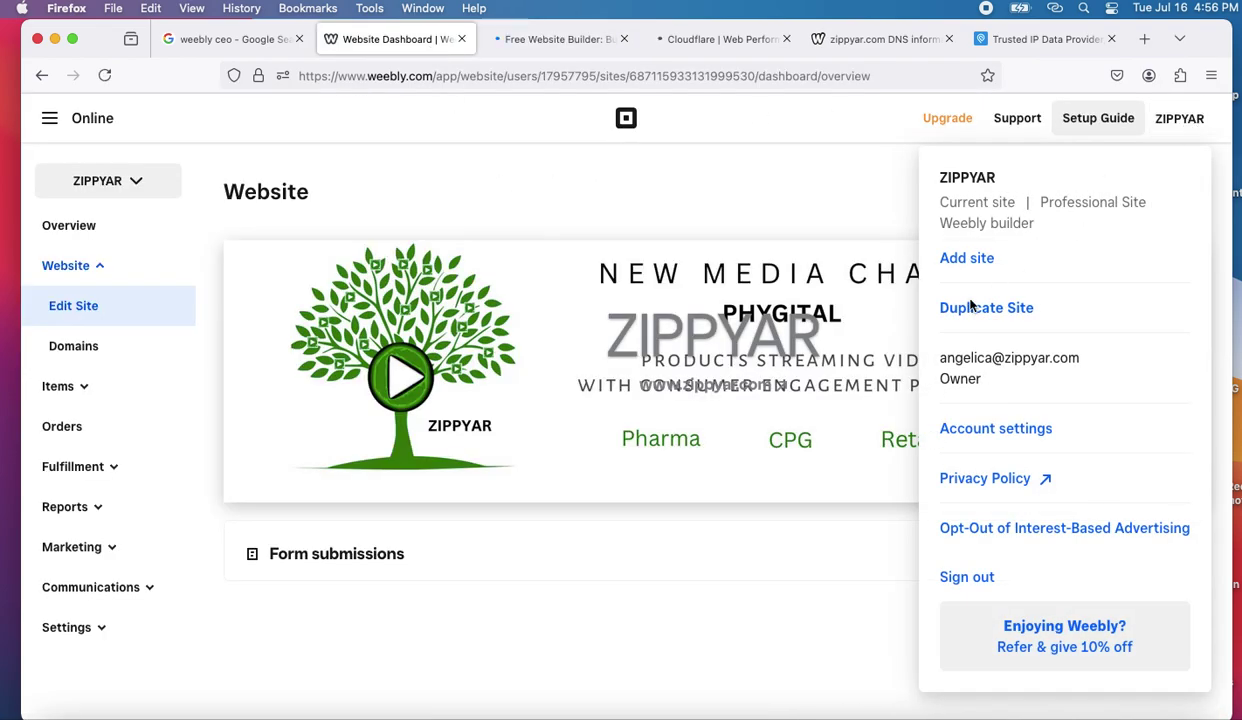
{"action": "left_click", "coordinate": [41, 75]}
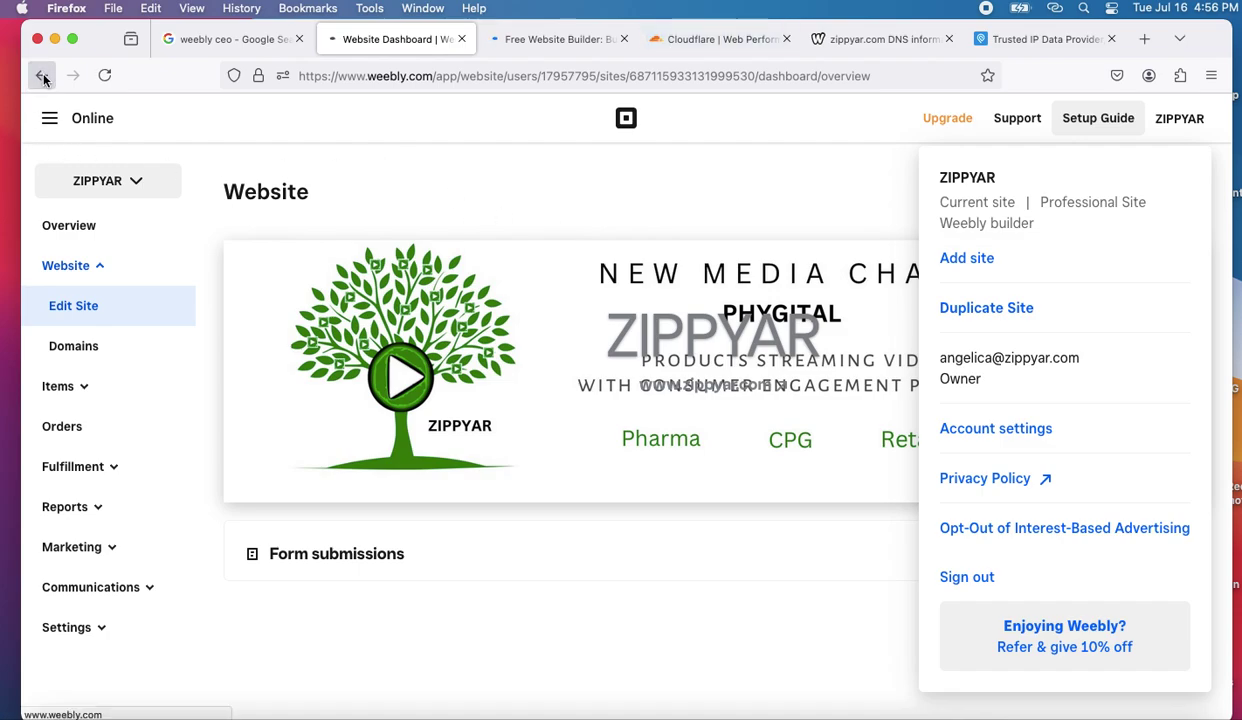
{"action": "left_click", "coordinate": [76, 348]}
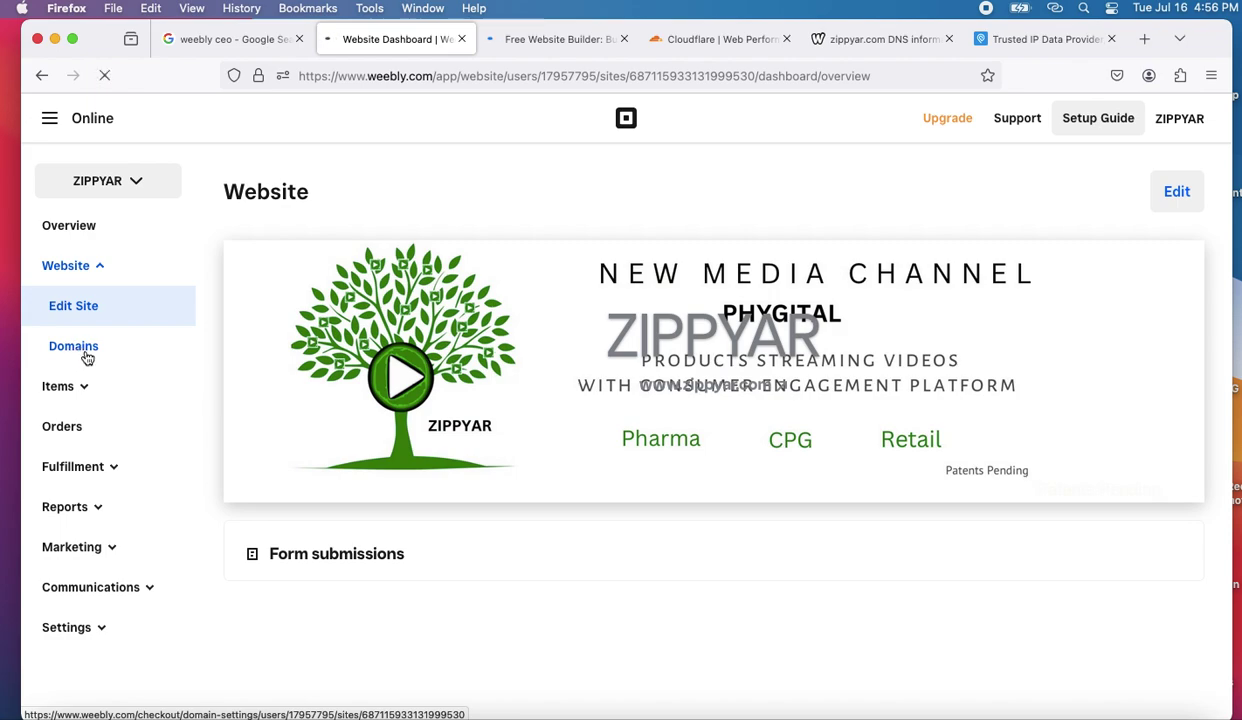
- Recheck the account menu, then close the Website Dashboard and Weebly home page tabs
{"action": "left_click", "coordinate": [540, 41]}
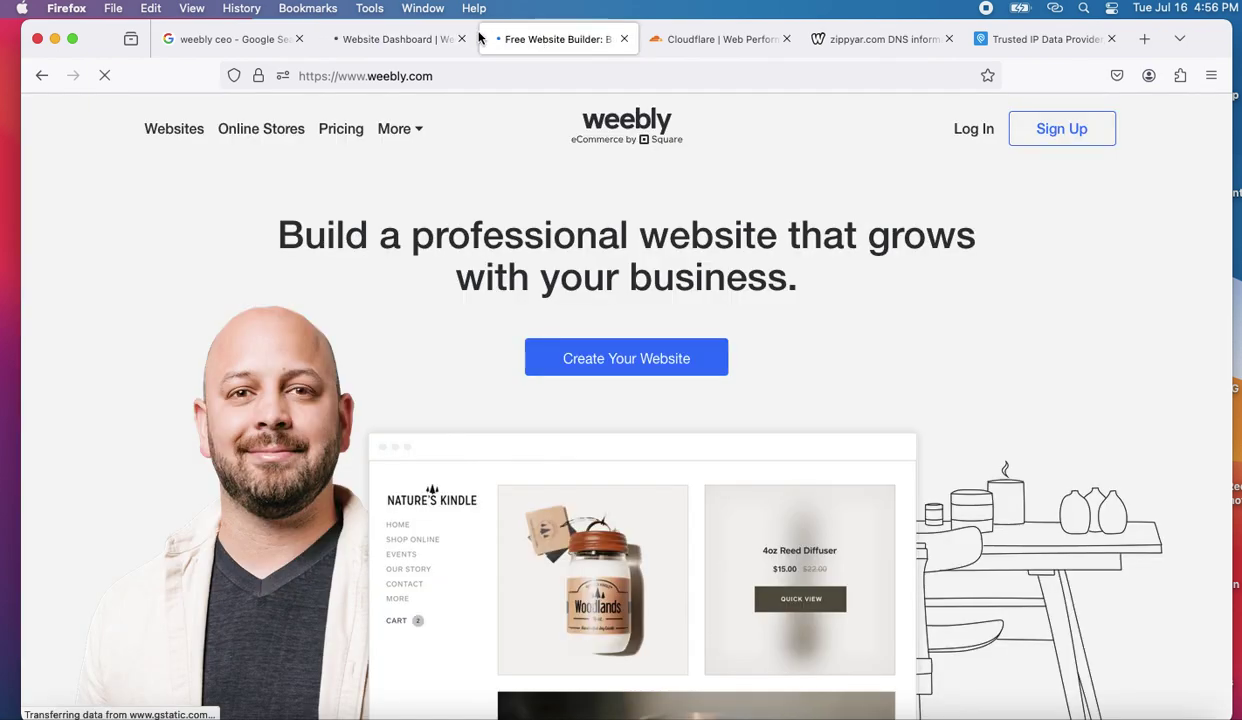
{"action": "left_click", "coordinate": [425, 44]}
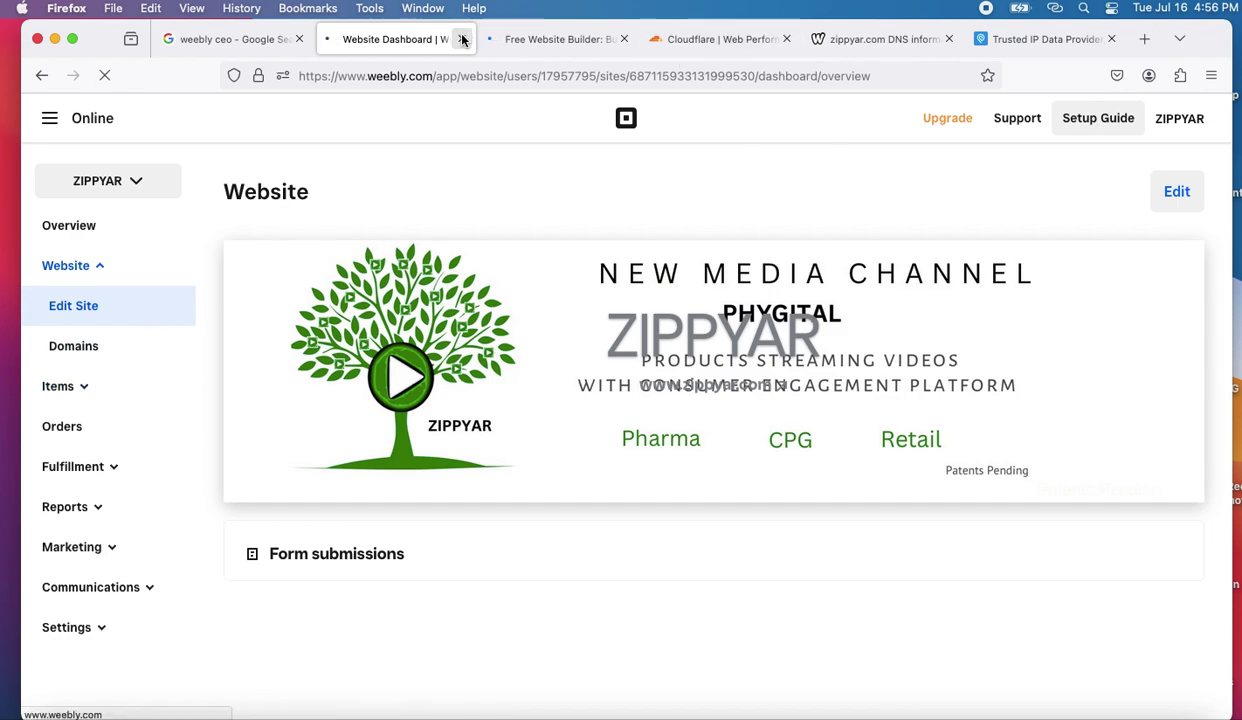
{"action": "left_click", "coordinate": [1178, 118]}
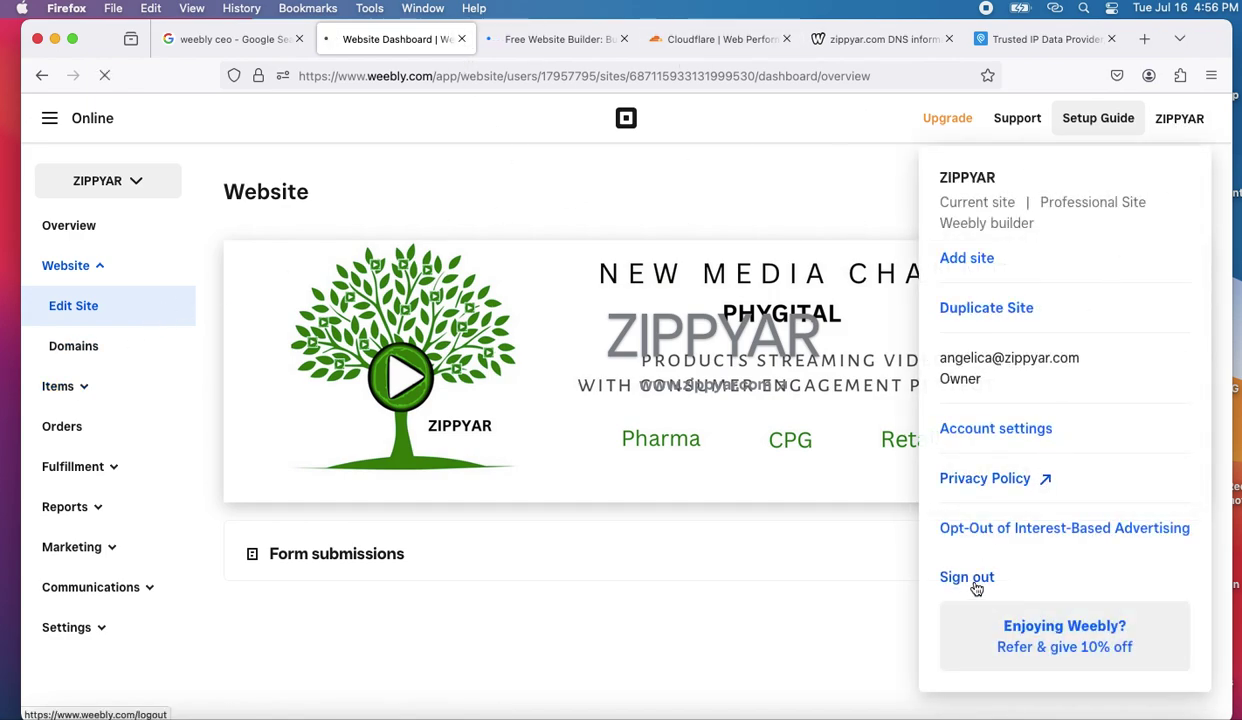
{"action": "left_click", "coordinate": [461, 39]}
{"action": "left_click", "coordinate": [461, 39]}
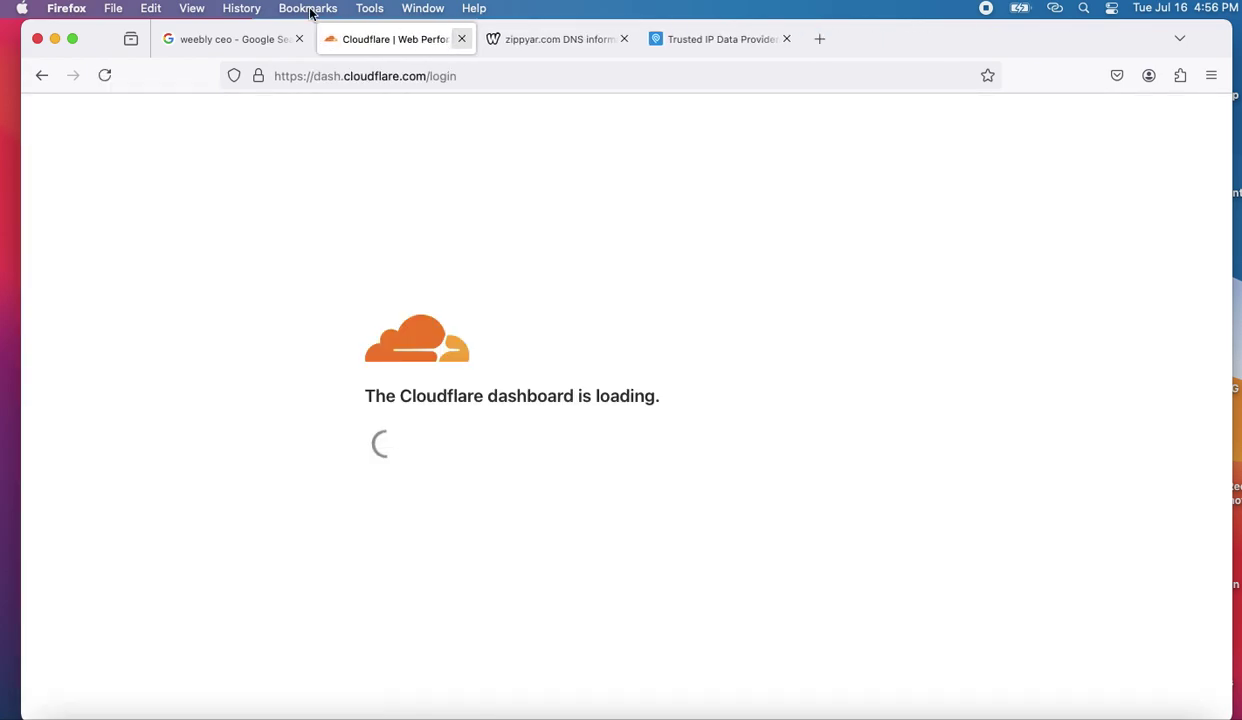
- Clear all Firefox history, cookies and cached files with the Everything range
{"action": "left_click", "coordinate": [240, 9]}
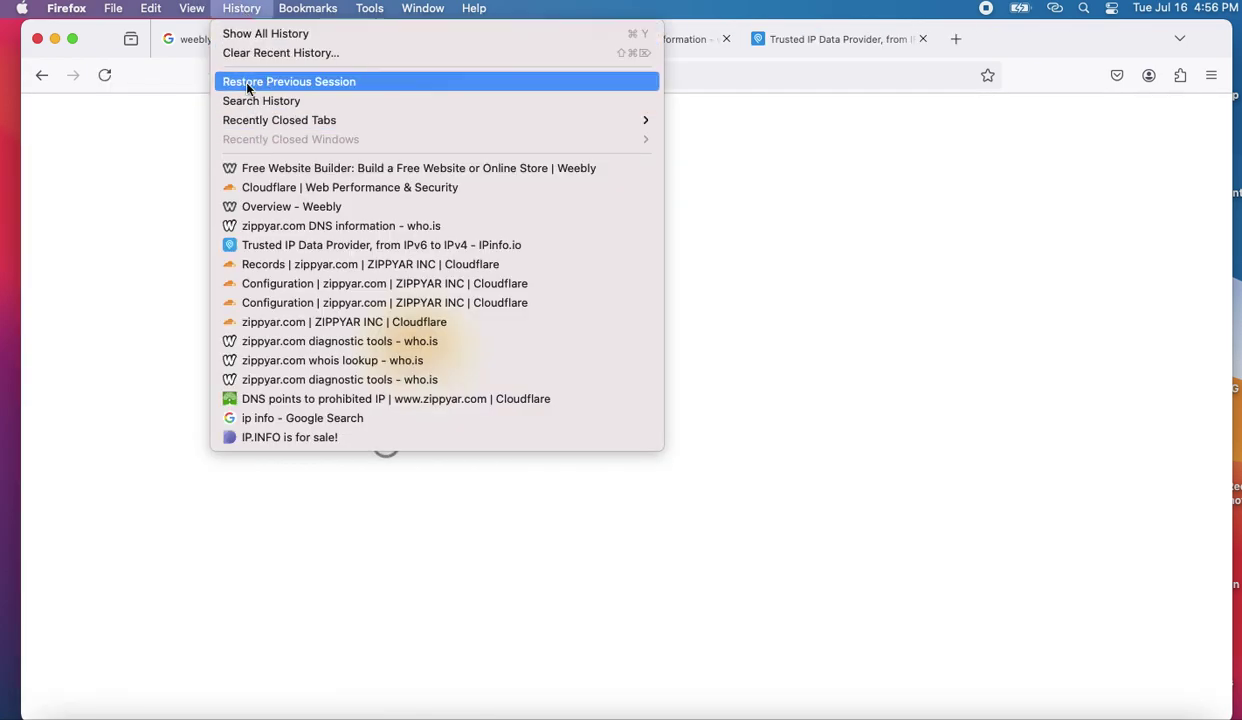
{"action": "left_click", "coordinate": [245, 52]}
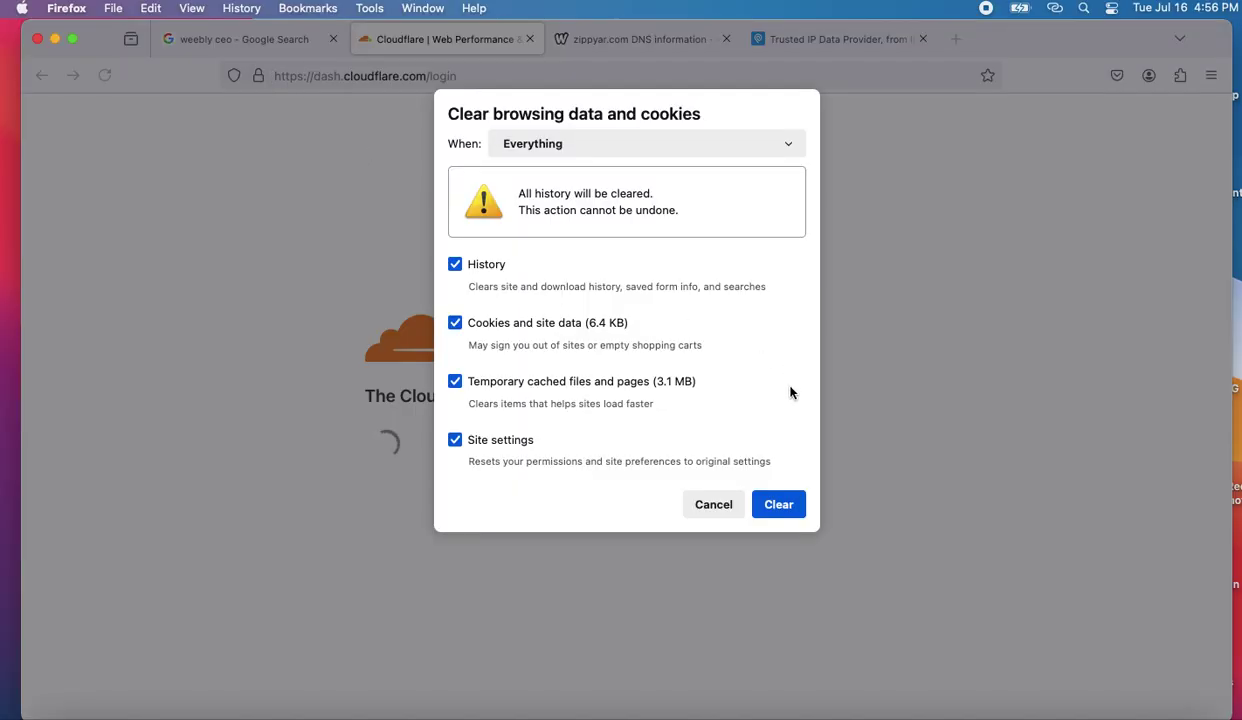
{"action": "left_click", "coordinate": [776, 504]}
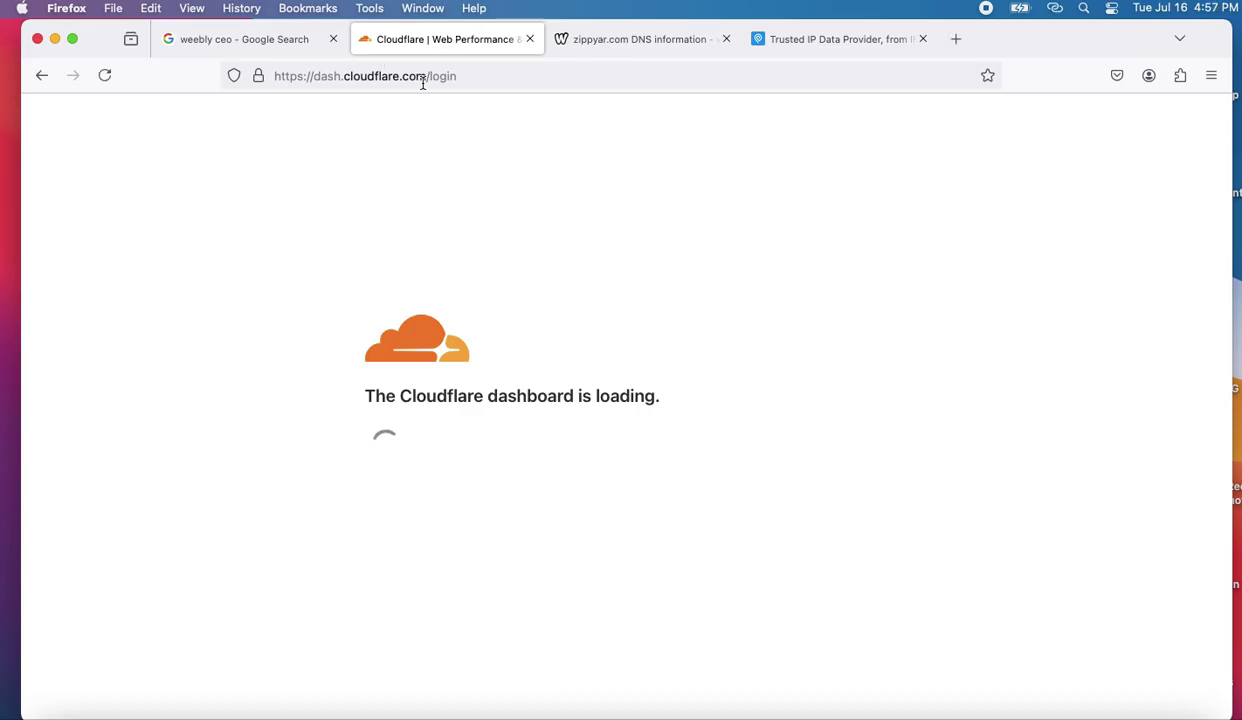
{"action": "left_click", "coordinate": [1056, 8]}
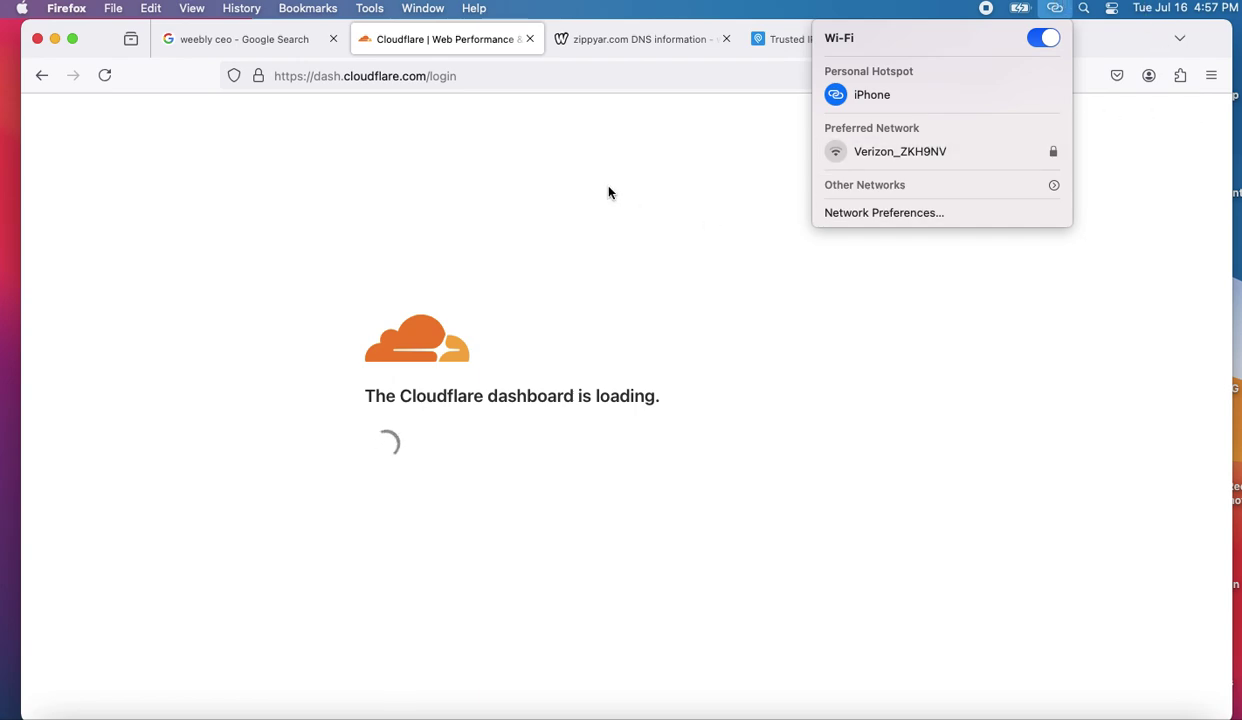
- Reload dash.cloudflare.com/login and begin entering the account e-mail address
{"action": "left_click", "coordinate": [545, 78]}
{"action": "key", "text": "Return"}
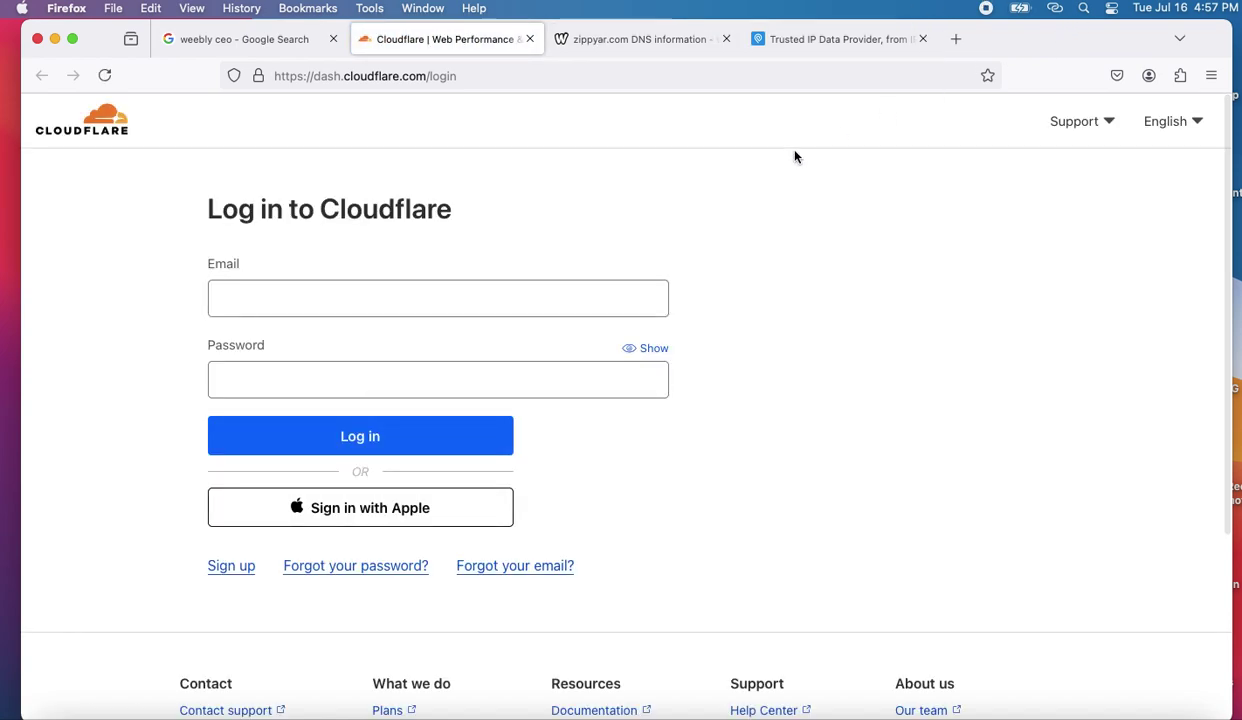
{"action": "left_click", "coordinate": [323, 296]}
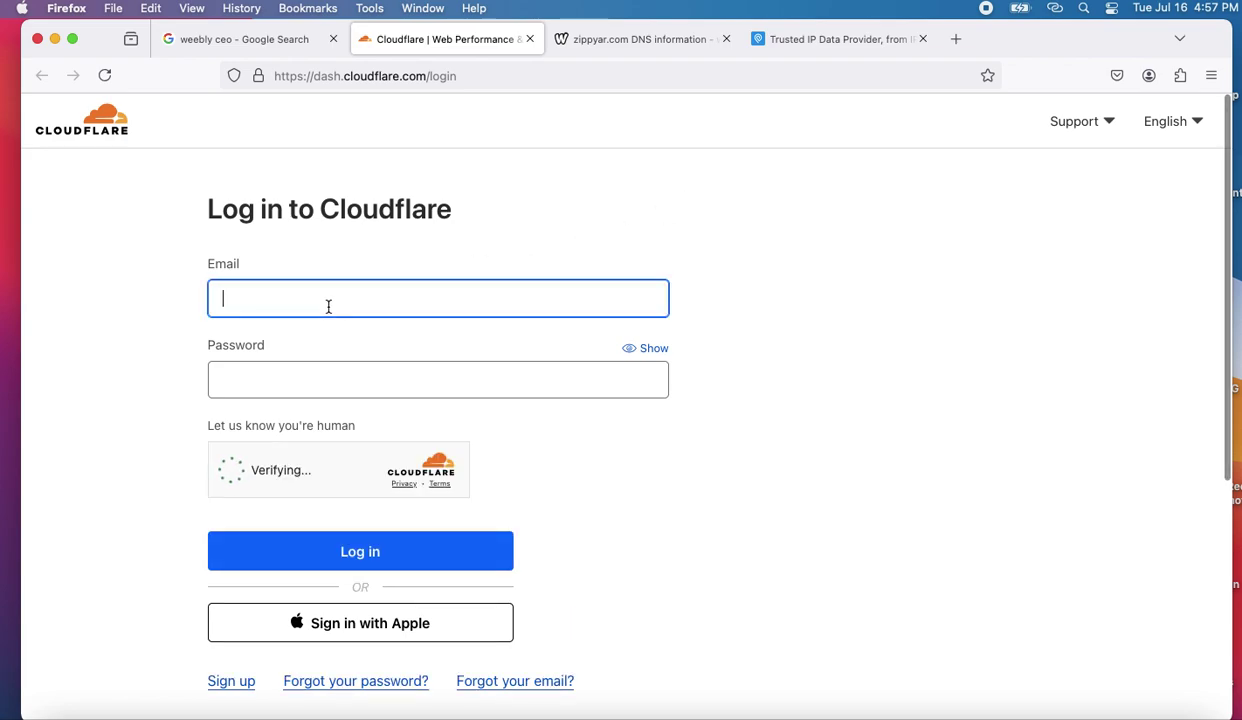
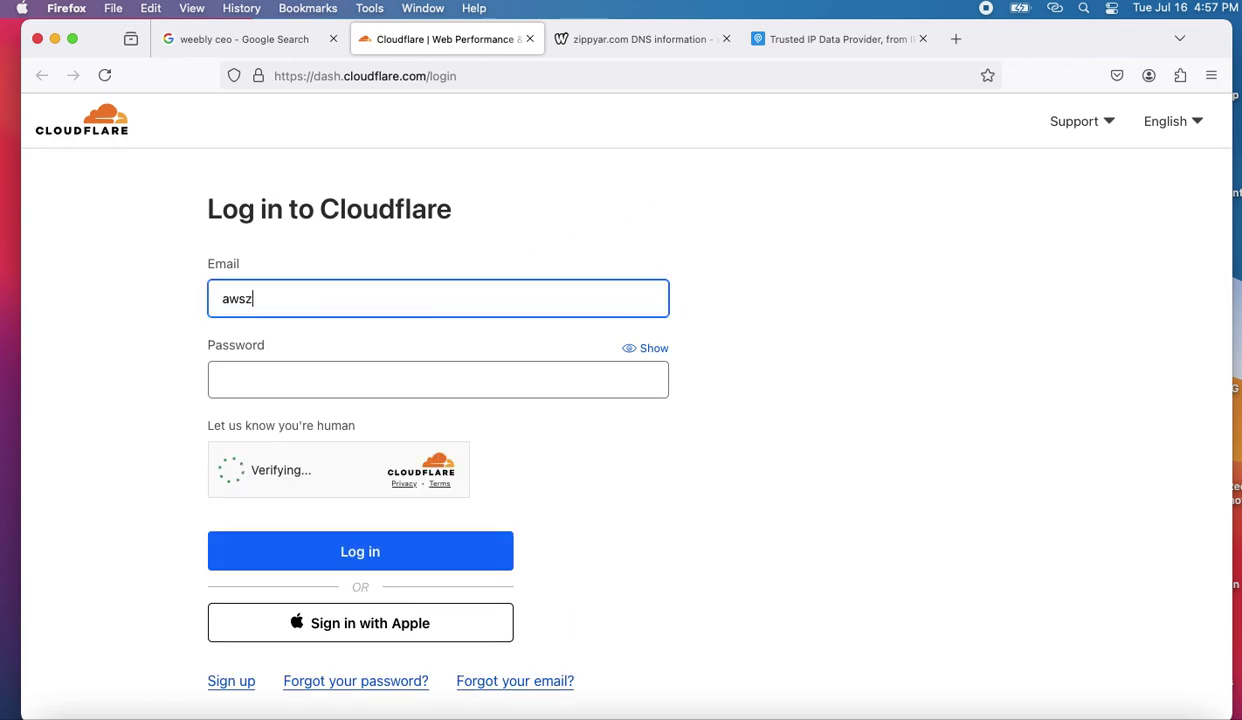